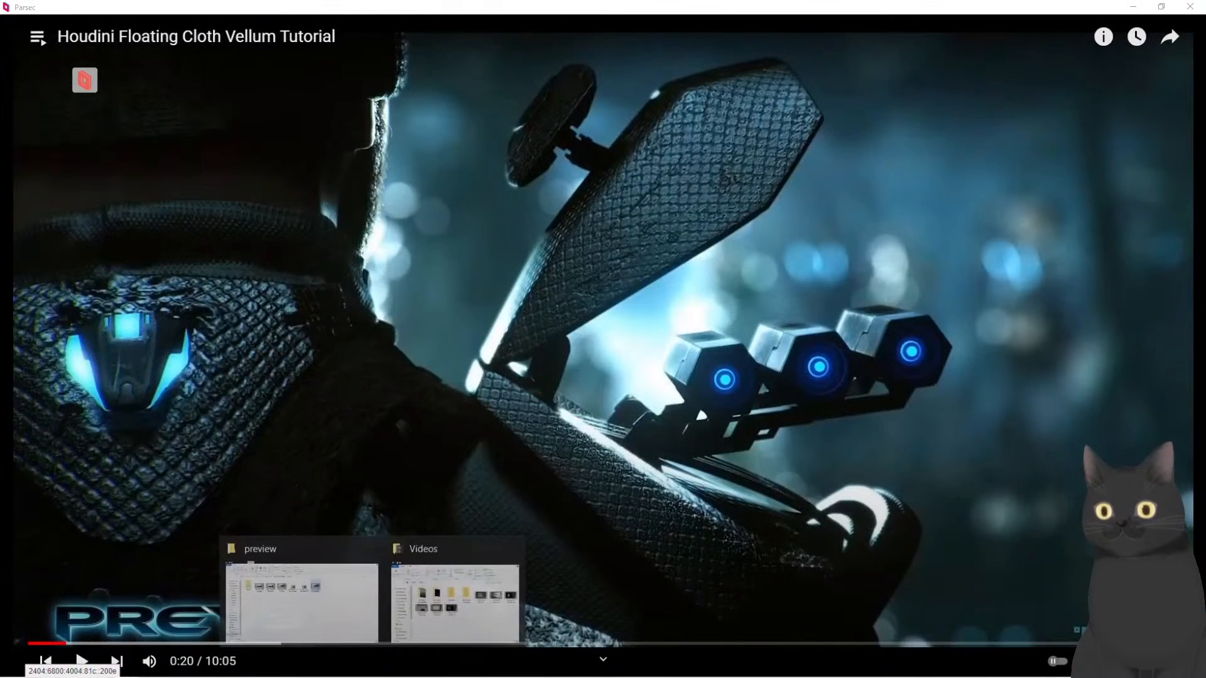
Watch the Houdini Floating Cloth Vellum Tutorial video up to 0:46, where a node is about to be added to the empty network
{"action": "left_click", "coordinate": [339, 329]}
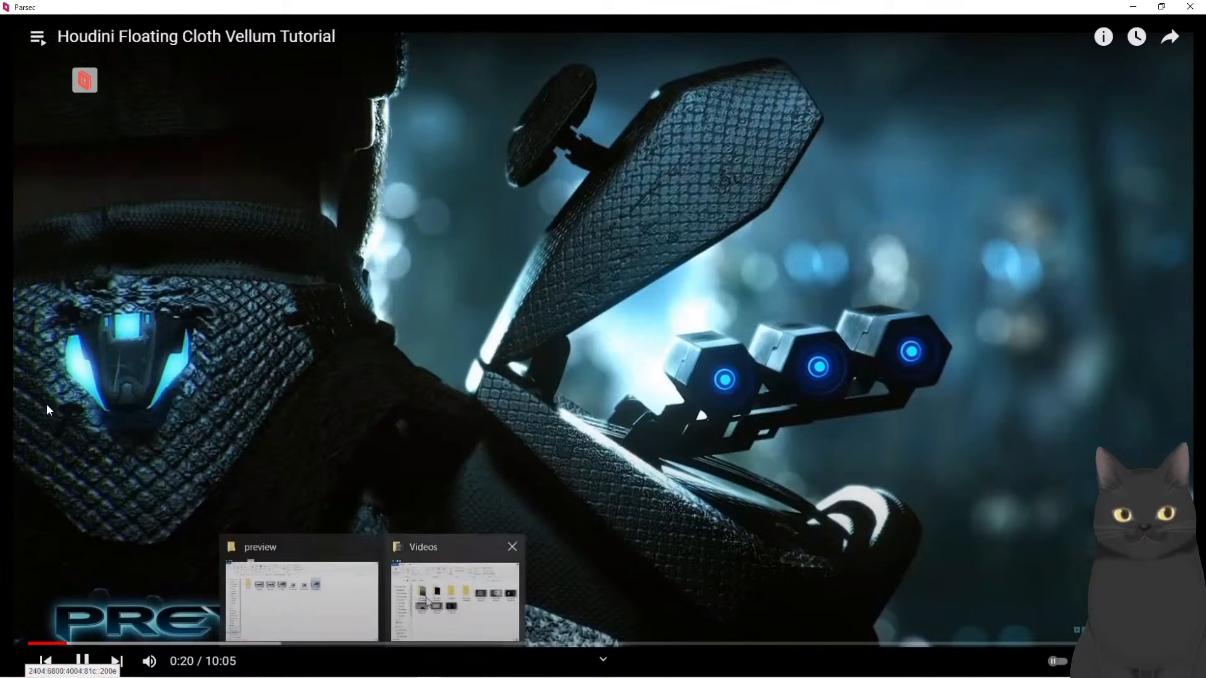
{"action": "left_click", "coordinate": [456, 602]}
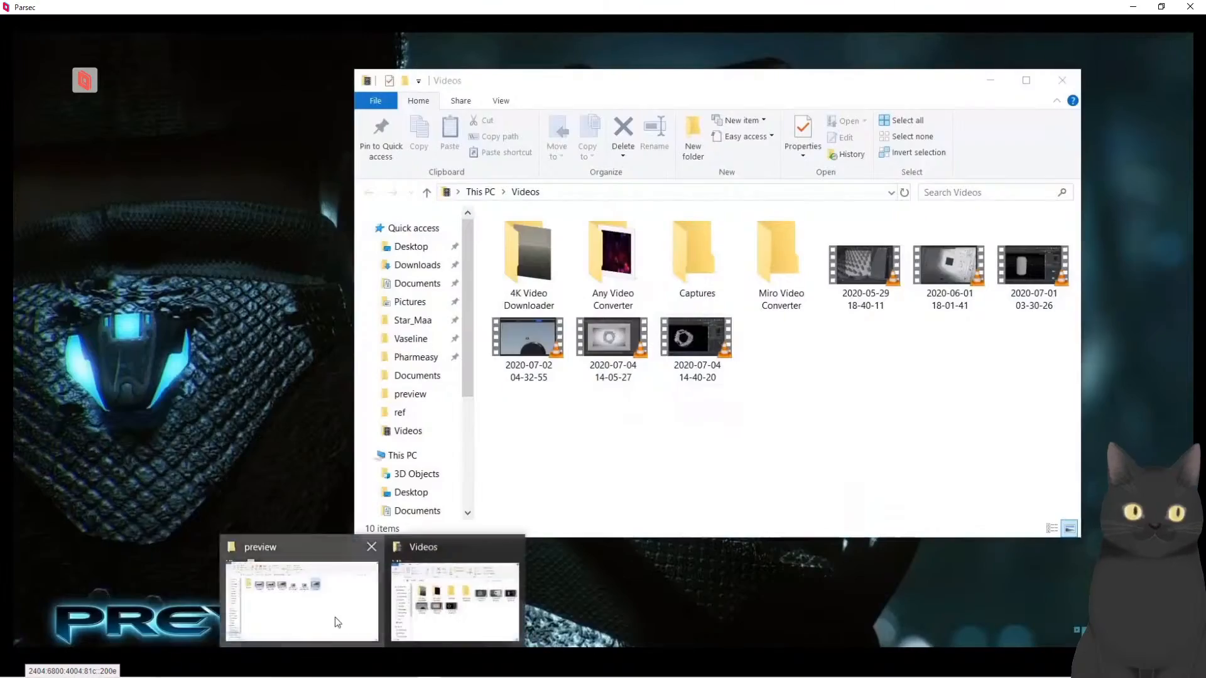
{"action": "left_click", "coordinate": [337, 622]}
{"action": "double_click", "coordinate": [703, 221]}
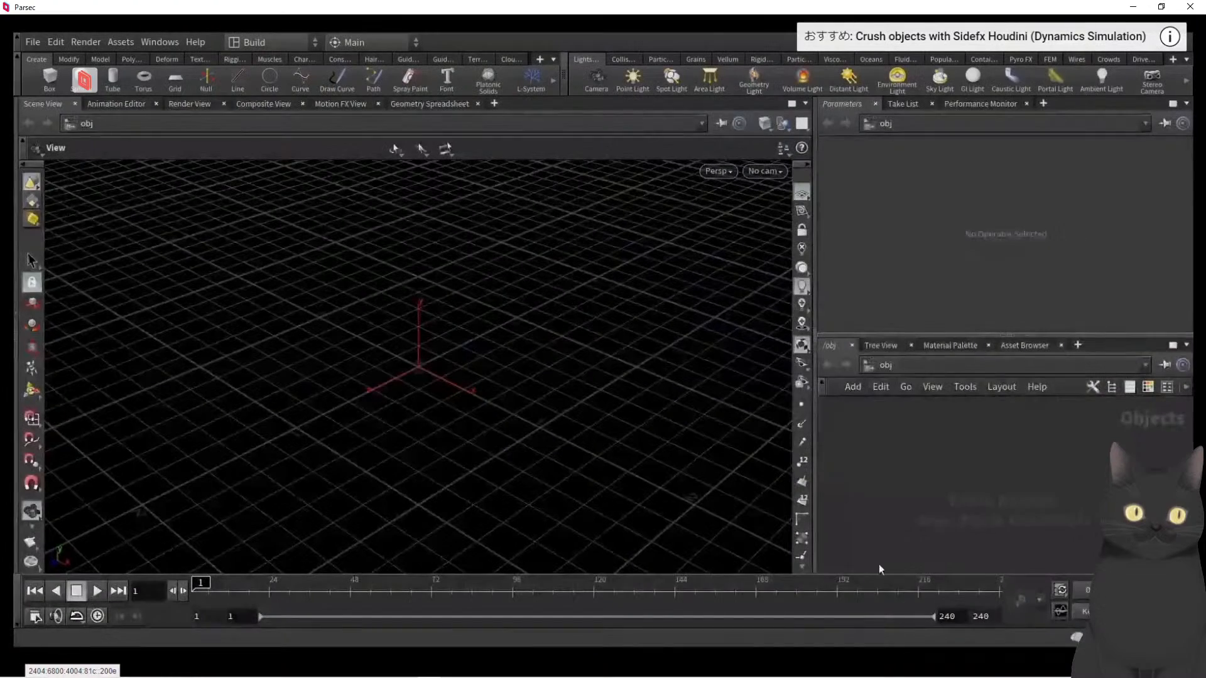
{"action": "left_click", "coordinate": [939, 461]}
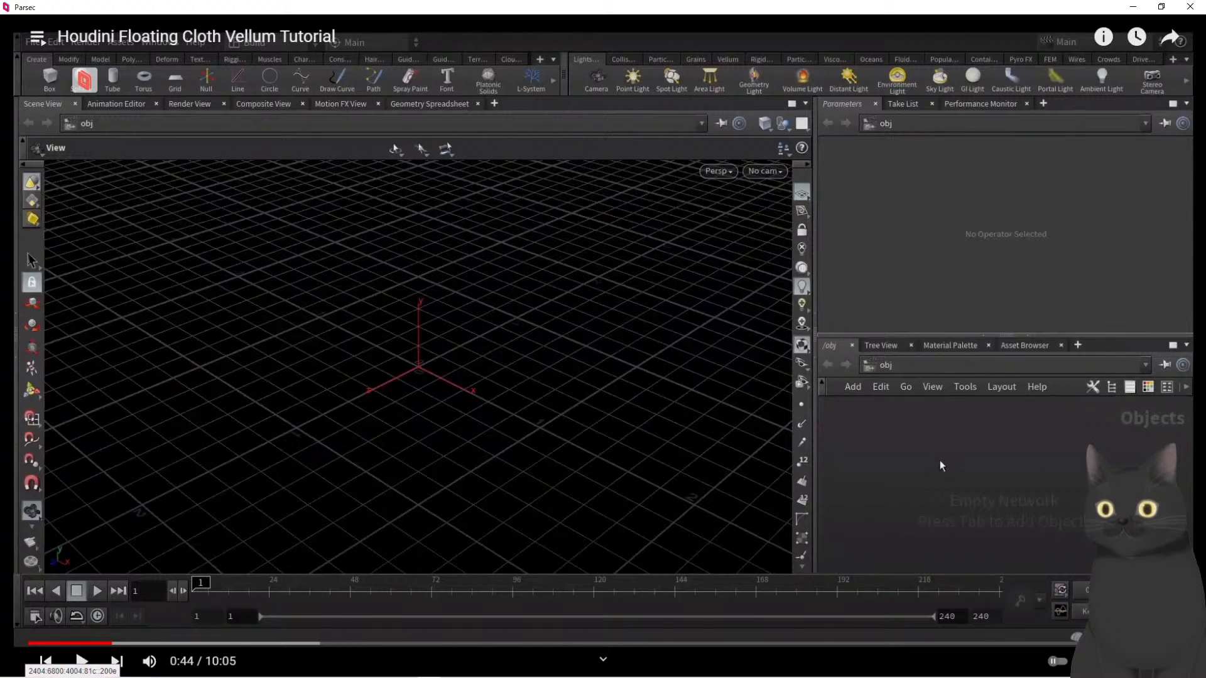
{"action": "left_click", "coordinate": [940, 461]}
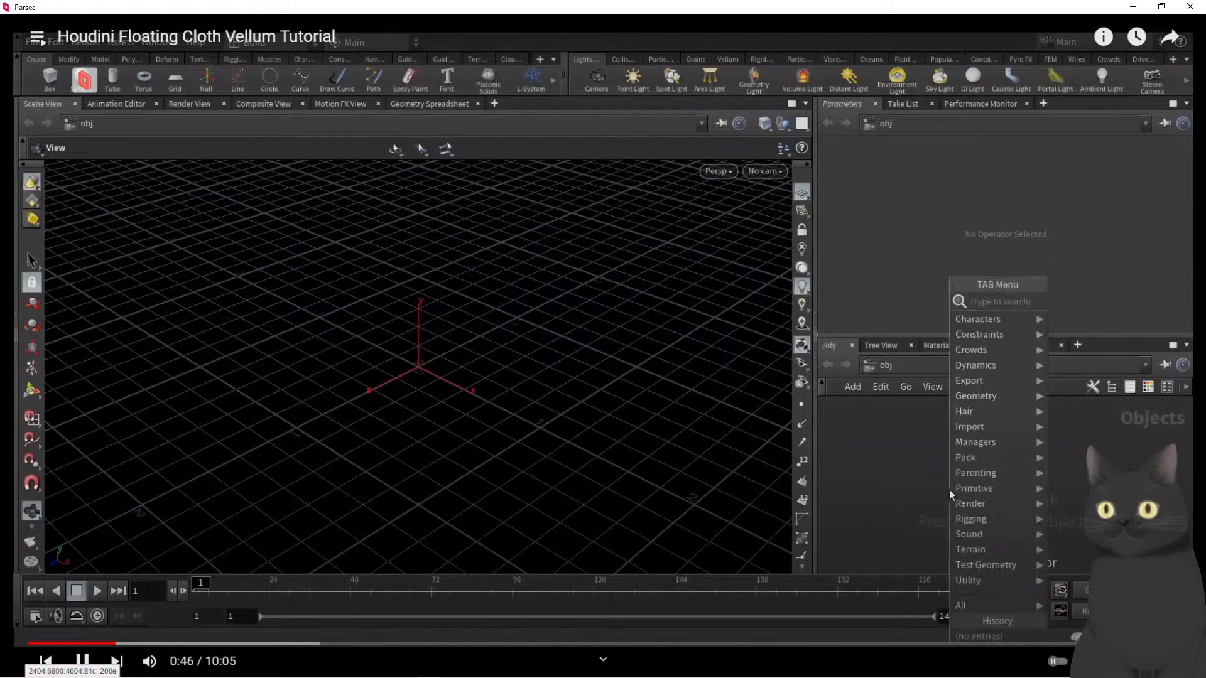
{"action": "left_click", "coordinate": [948, 488]}
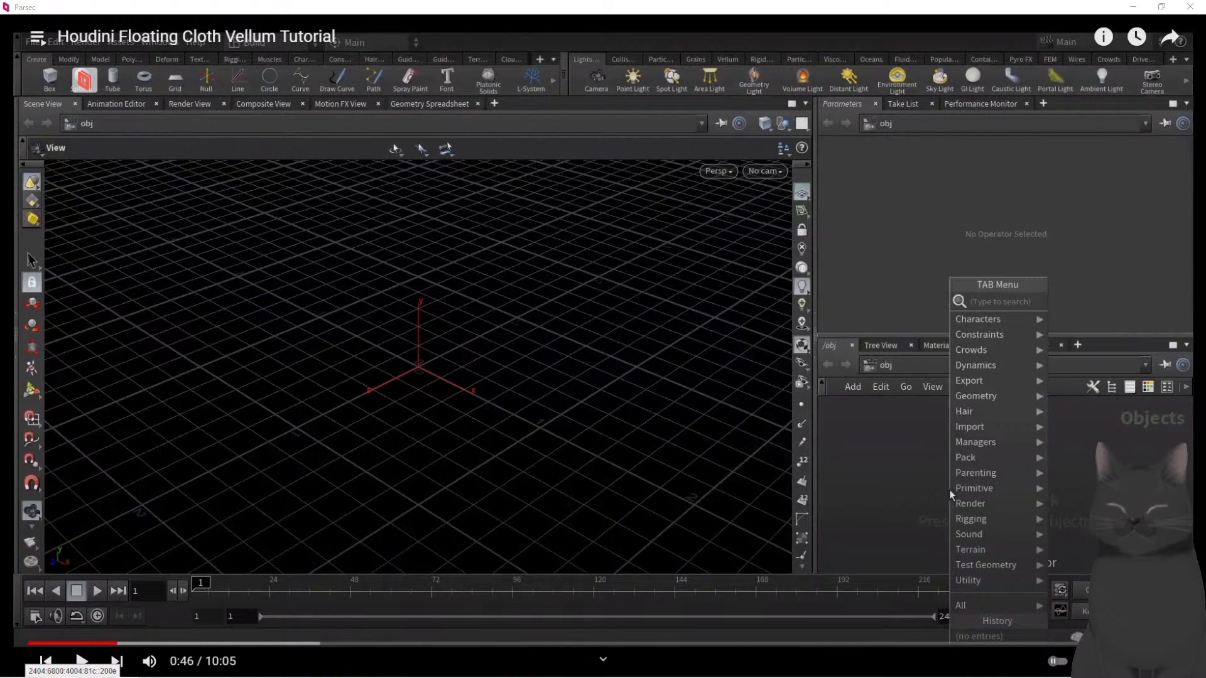
Switch to Houdini and compare the Build desktop layout with Build2, ending on Build2
{"action": "key", "text": "alt+Tab"}
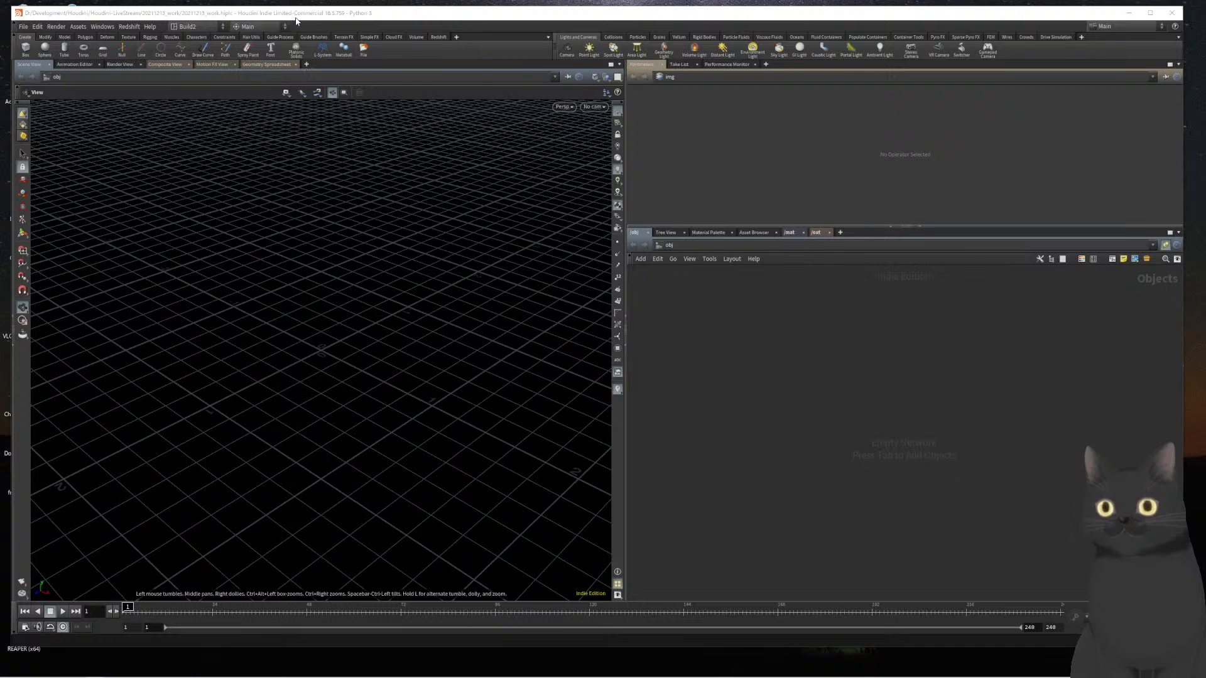
{"action": "left_click", "coordinate": [325, 19]}
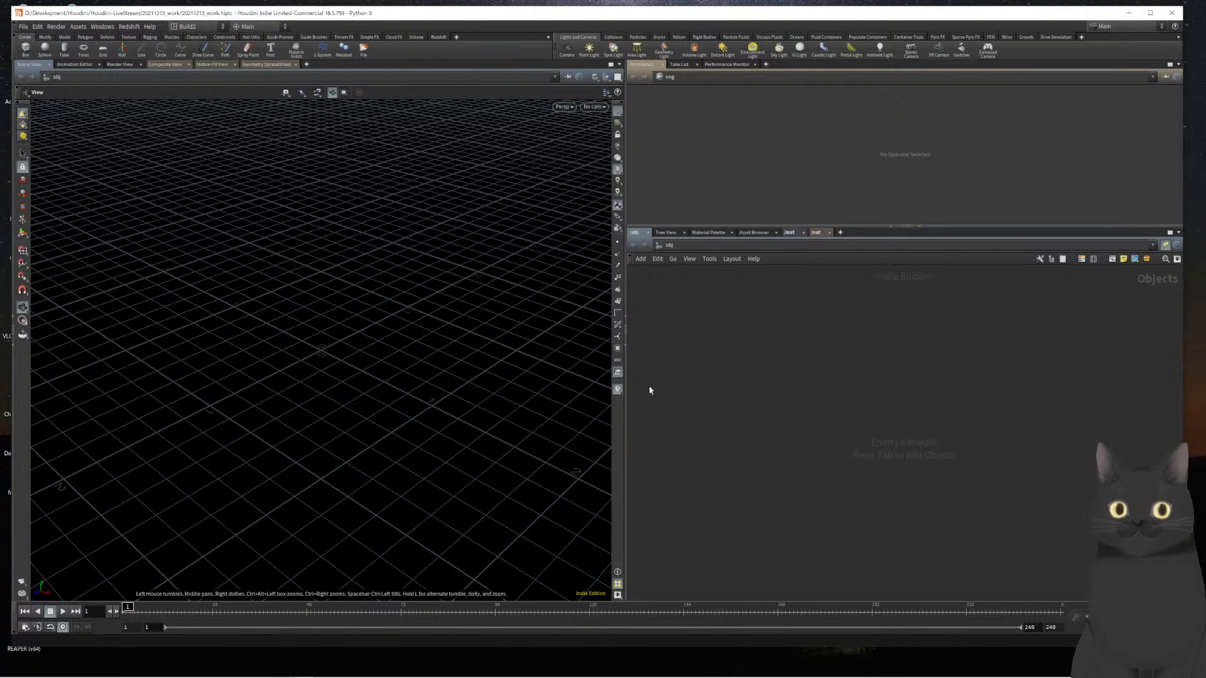
{"action": "left_click", "coordinate": [194, 27]}
{"action": "left_click", "coordinate": [199, 47]}
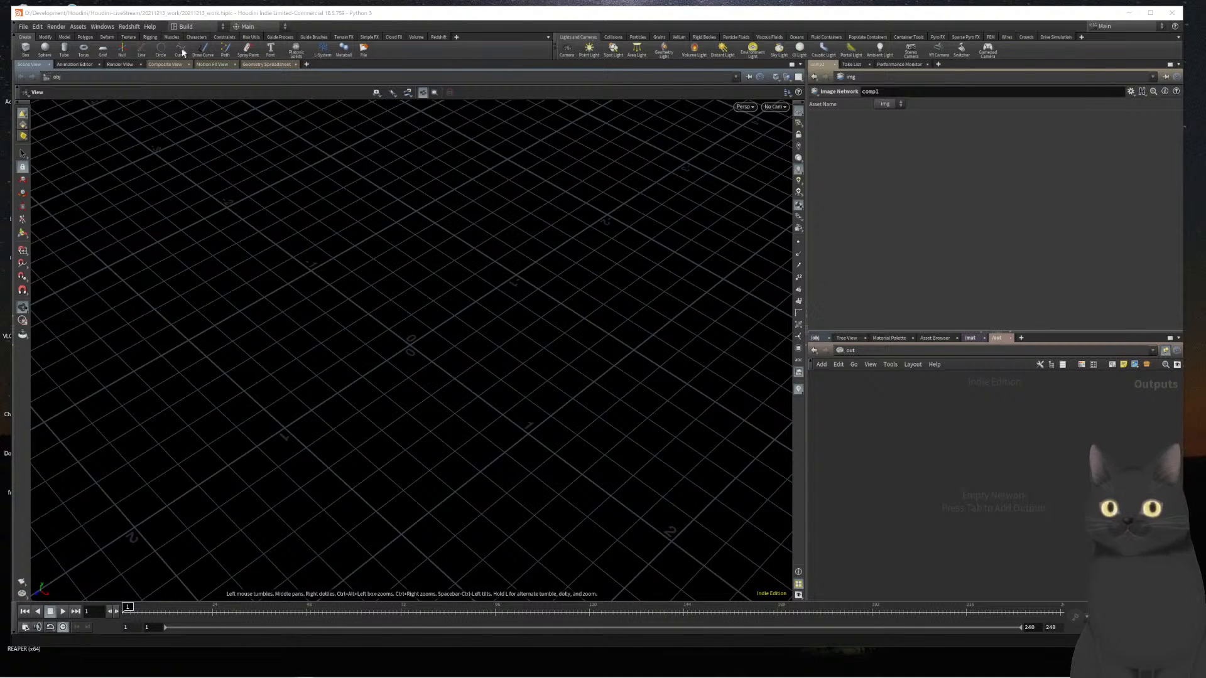
{"action": "left_click", "coordinate": [197, 28]}
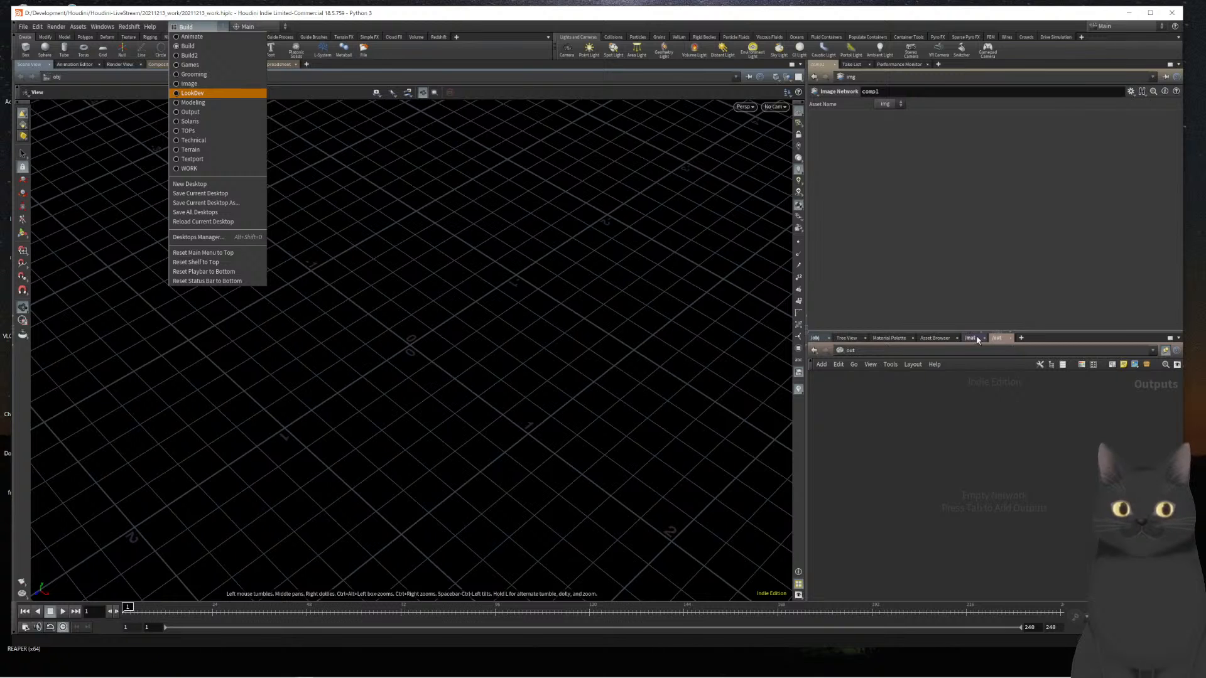
{"action": "left_click", "coordinate": [189, 56]}
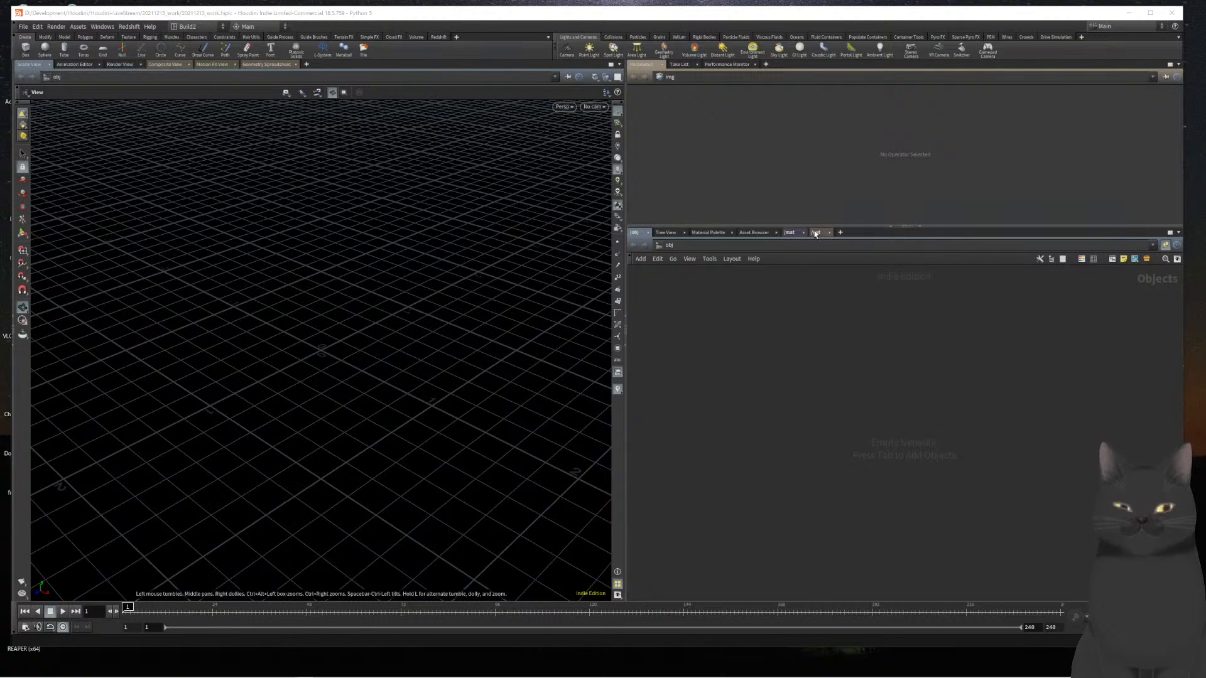
View the material network, return to the object network and look through the available desktop layouts
{"action": "left_click", "coordinate": [789, 233]}
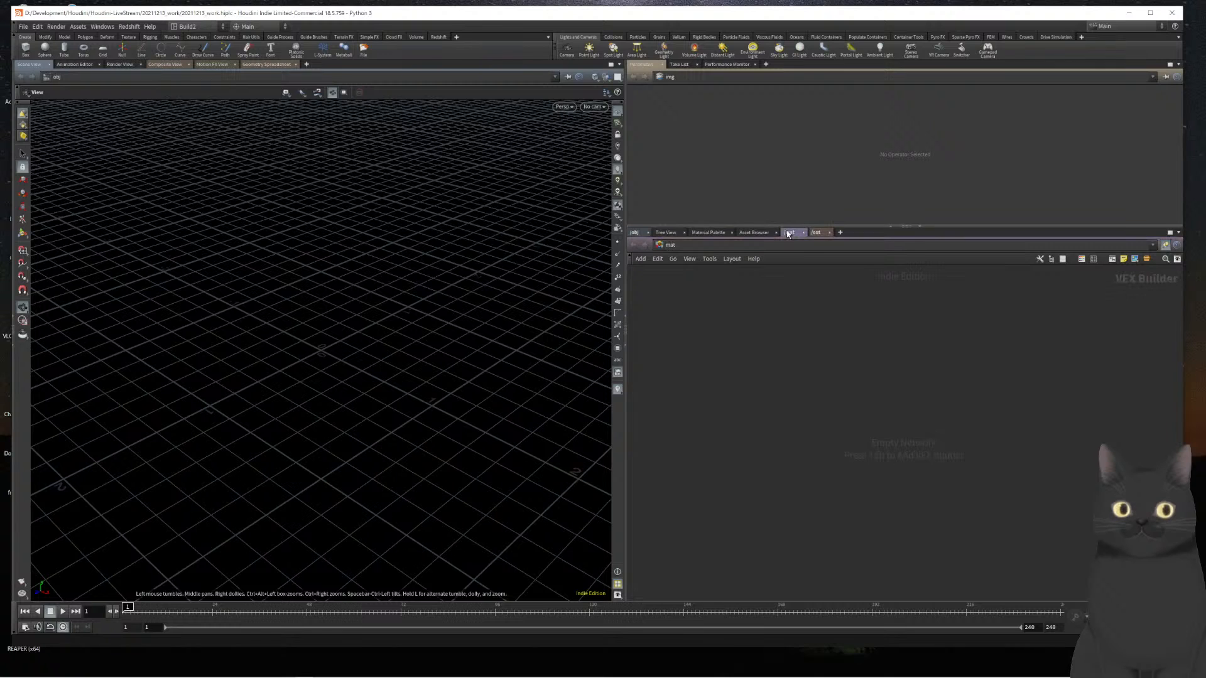
{"action": "left_click", "coordinate": [633, 234]}
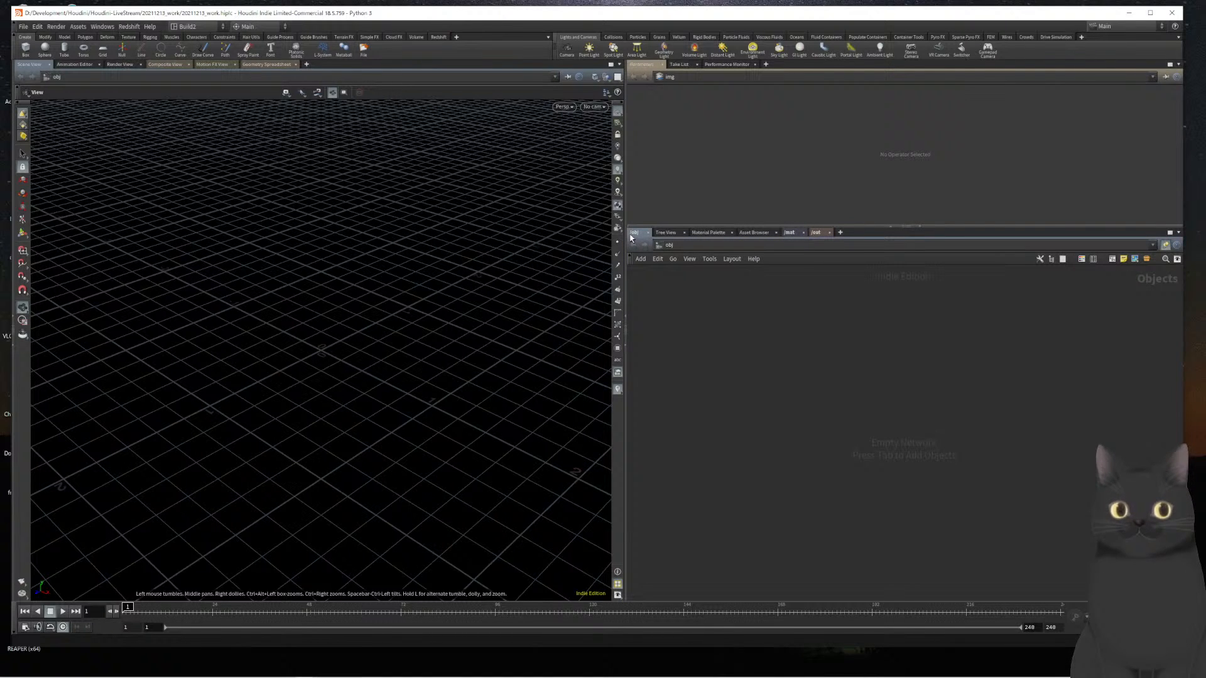
{"action": "left_click", "coordinate": [191, 29]}
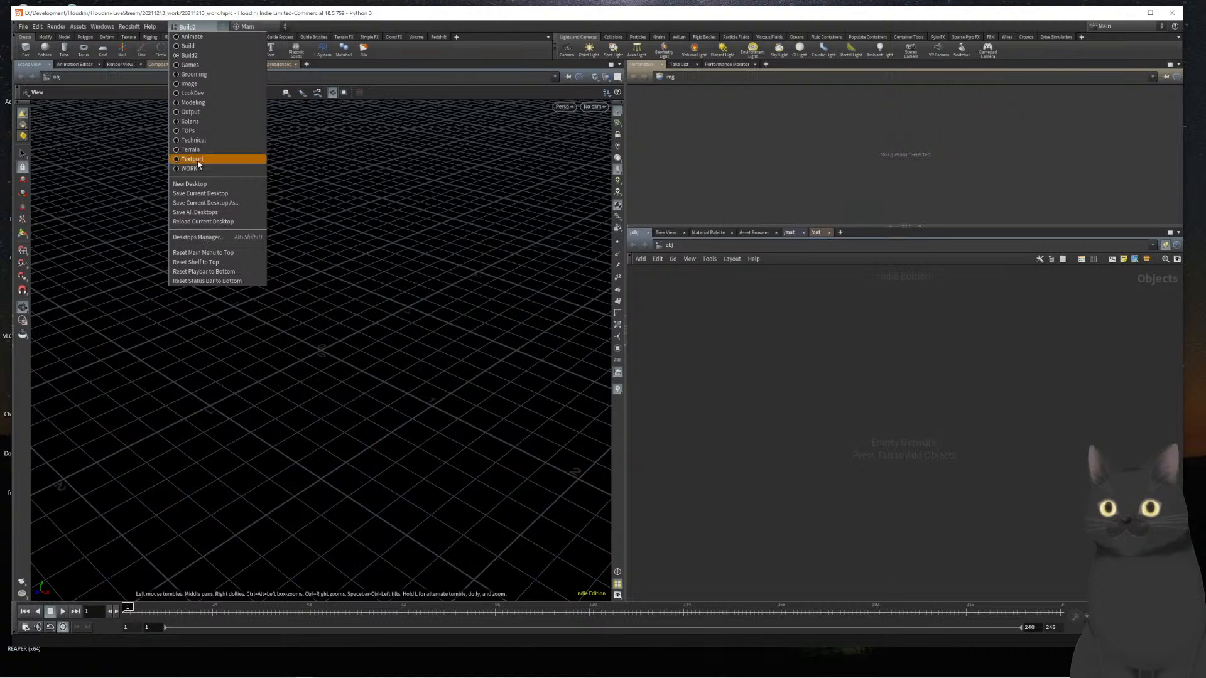
{"action": "left_click", "coordinate": [772, 342]}
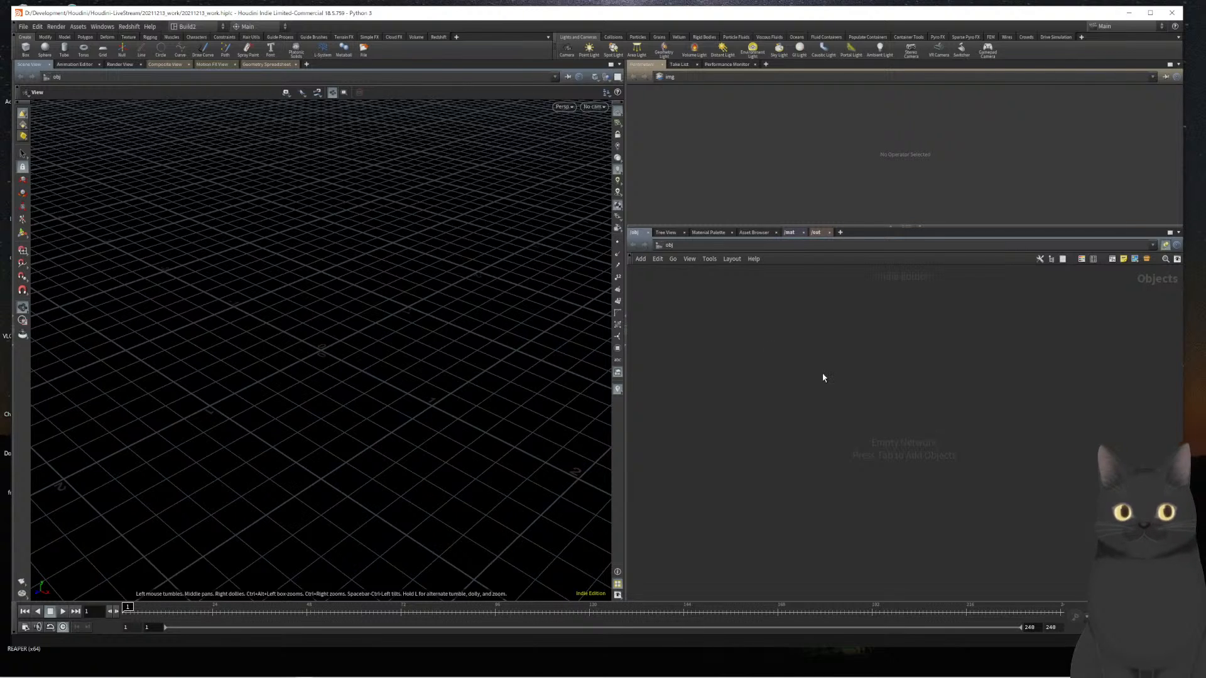
Add a Geometry node to the object network and name it FloatingCloth
{"action": "key", "text": "Tab"}
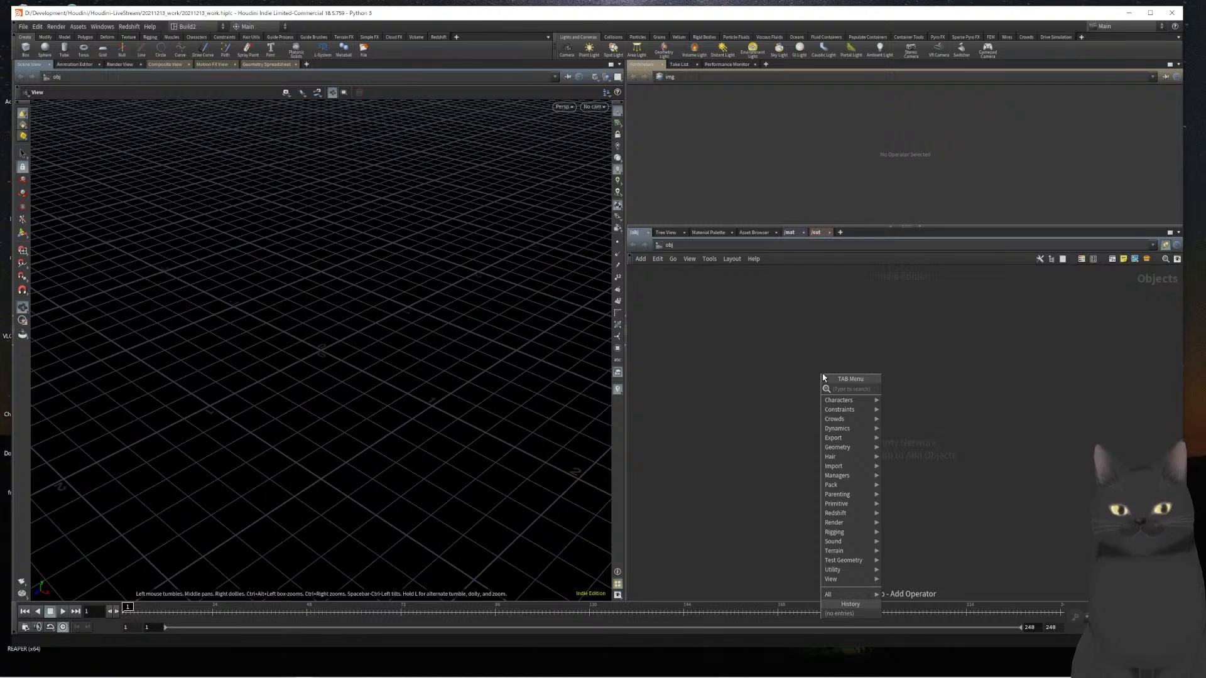
{"action": "type", "text": "g"}
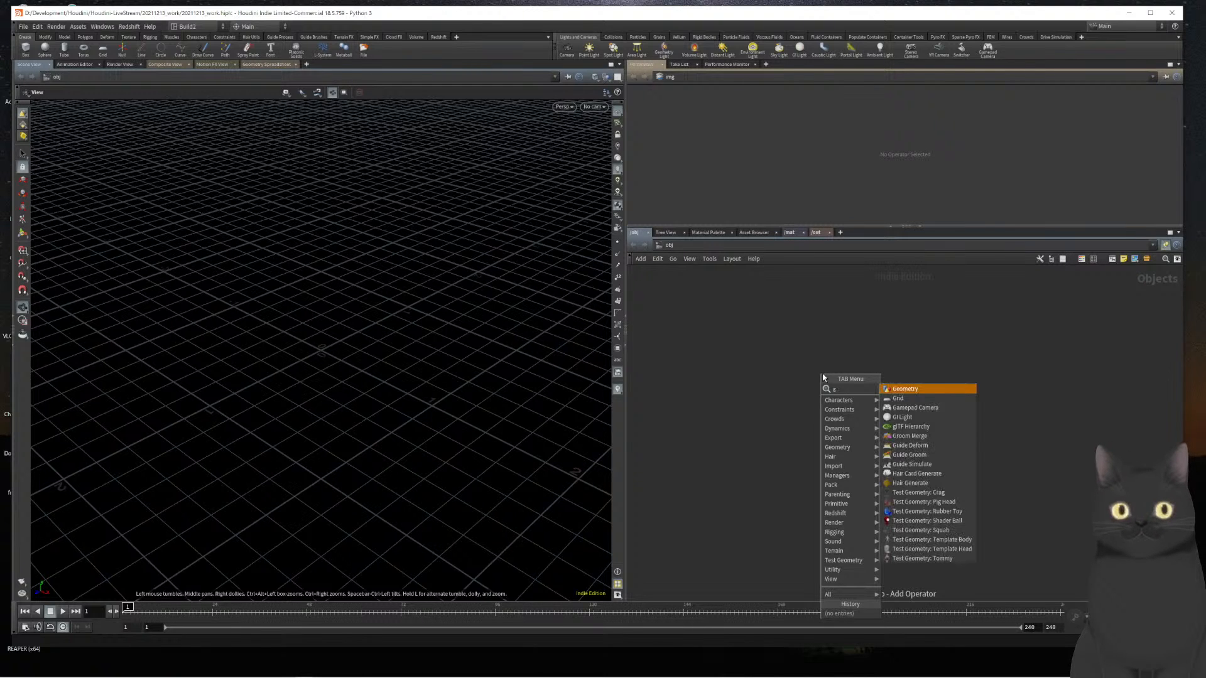
{"action": "key", "text": "Return"}
{"action": "left_click", "coordinate": [821, 375]}
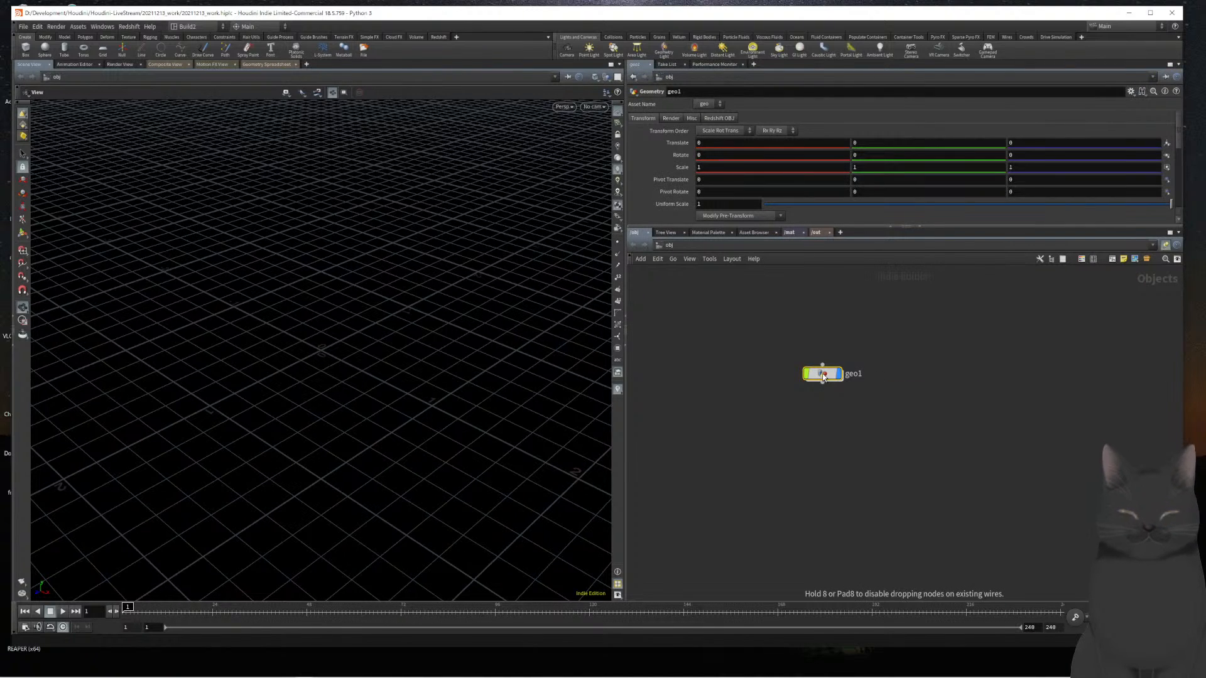
{"action": "double_click", "coordinate": [857, 375]}
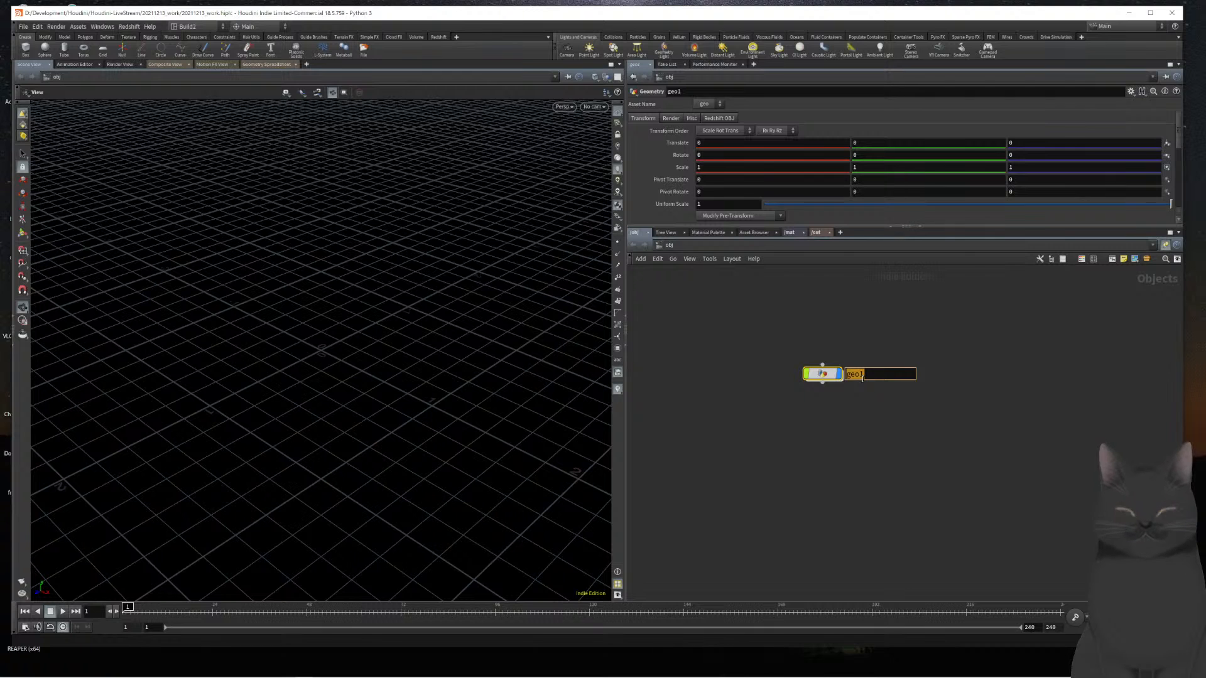
{"action": "type", "text": "Floating"}
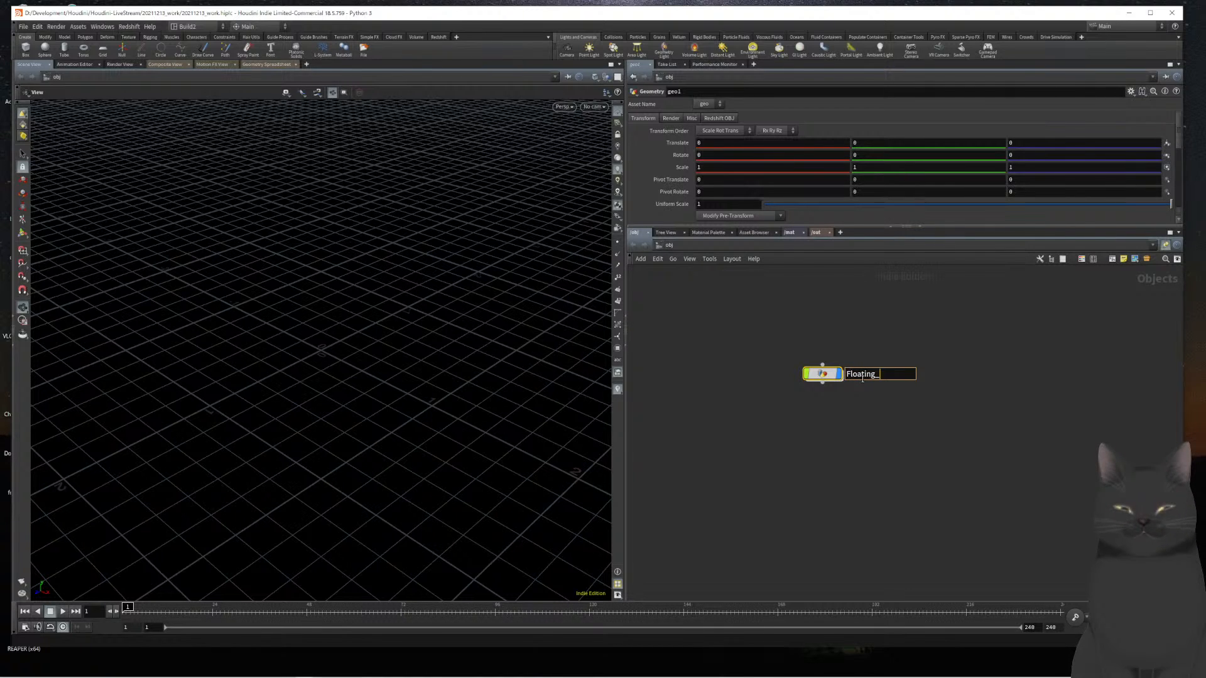
{"action": "type", "text": "Cloth"}
{"action": "key", "text": "Return"}
Go inside the FloatingCloth object and place a Grid node in its network
{"action": "key", "text": "i"}
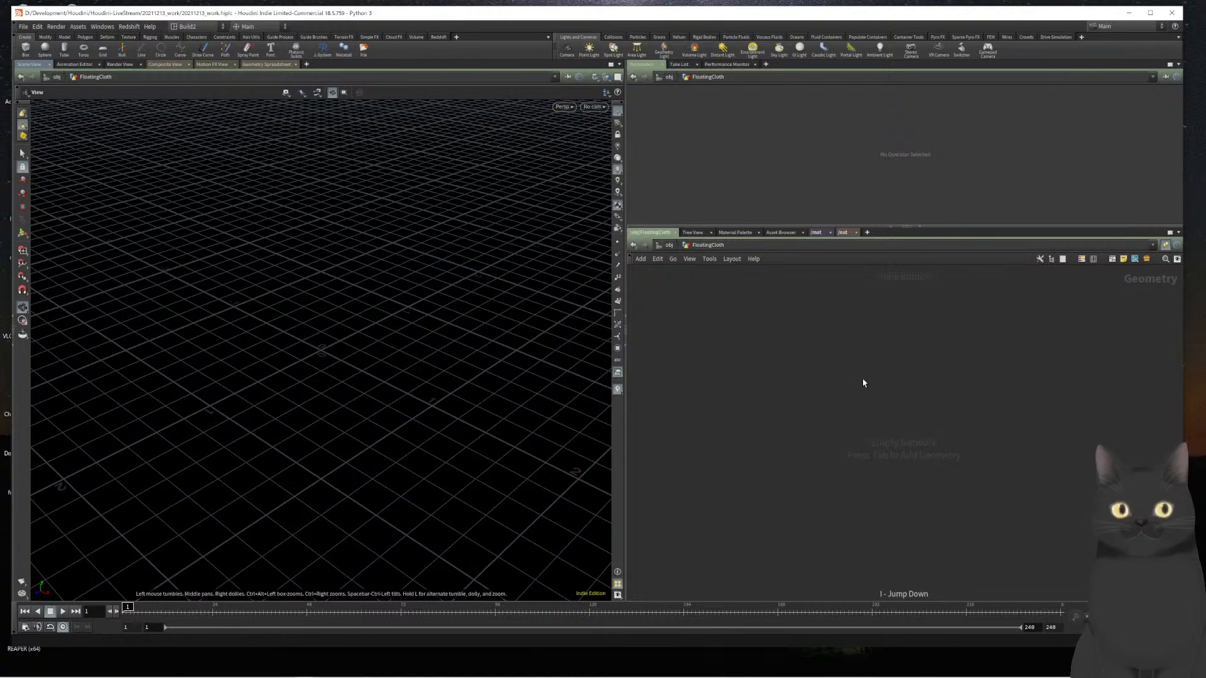
{"action": "key", "text": "Tab"}
{"action": "type", "text": "grid"}
{"action": "key", "text": "Return"}
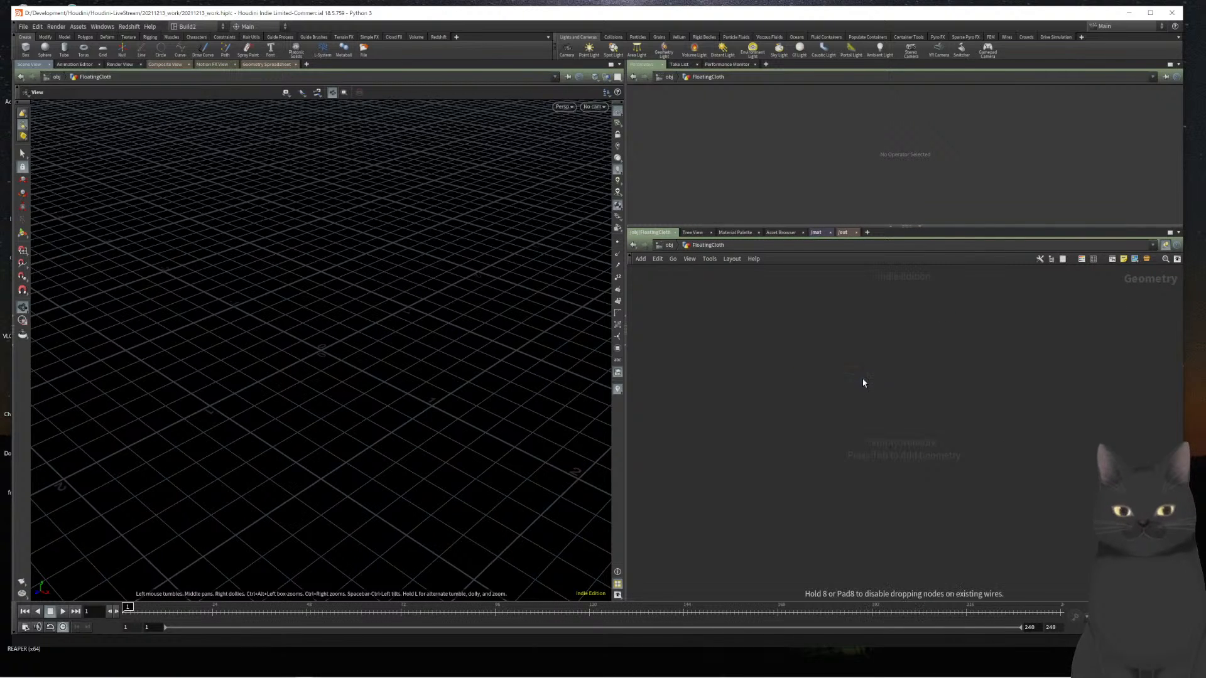
{"action": "left_click", "coordinate": [863, 383]}
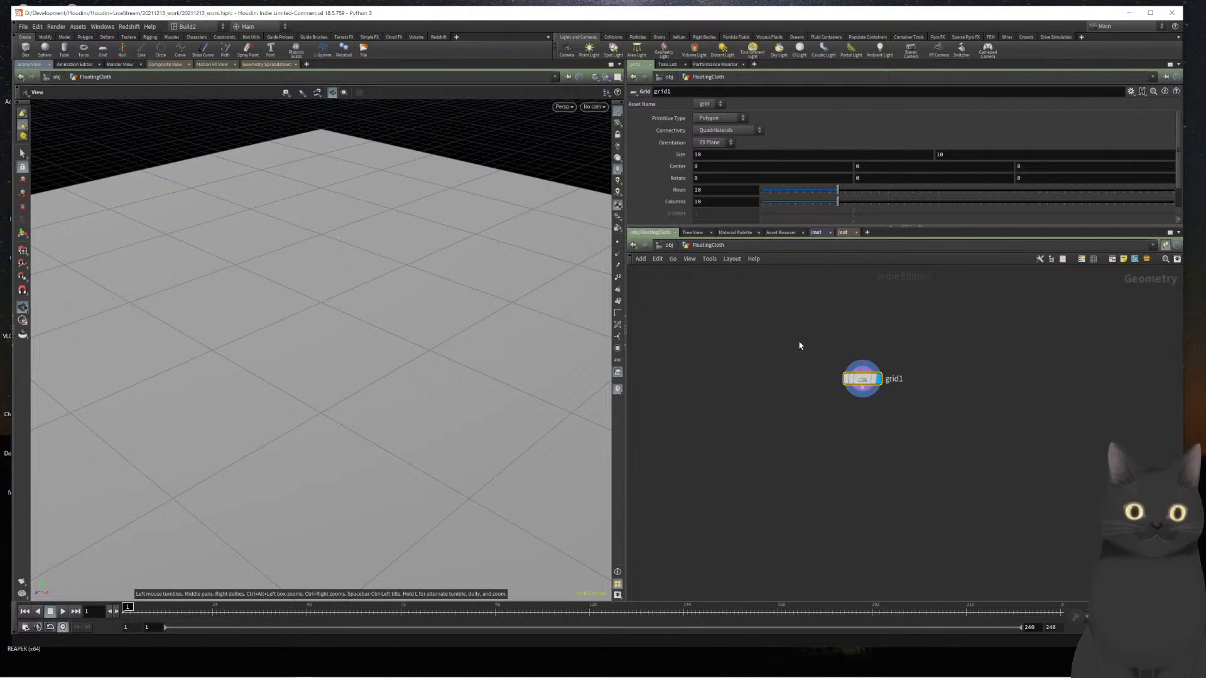
Set the grid's size to 9 by 0.4
{"action": "left_click", "coordinate": [725, 160]}
{"action": "type", "text": "9"}
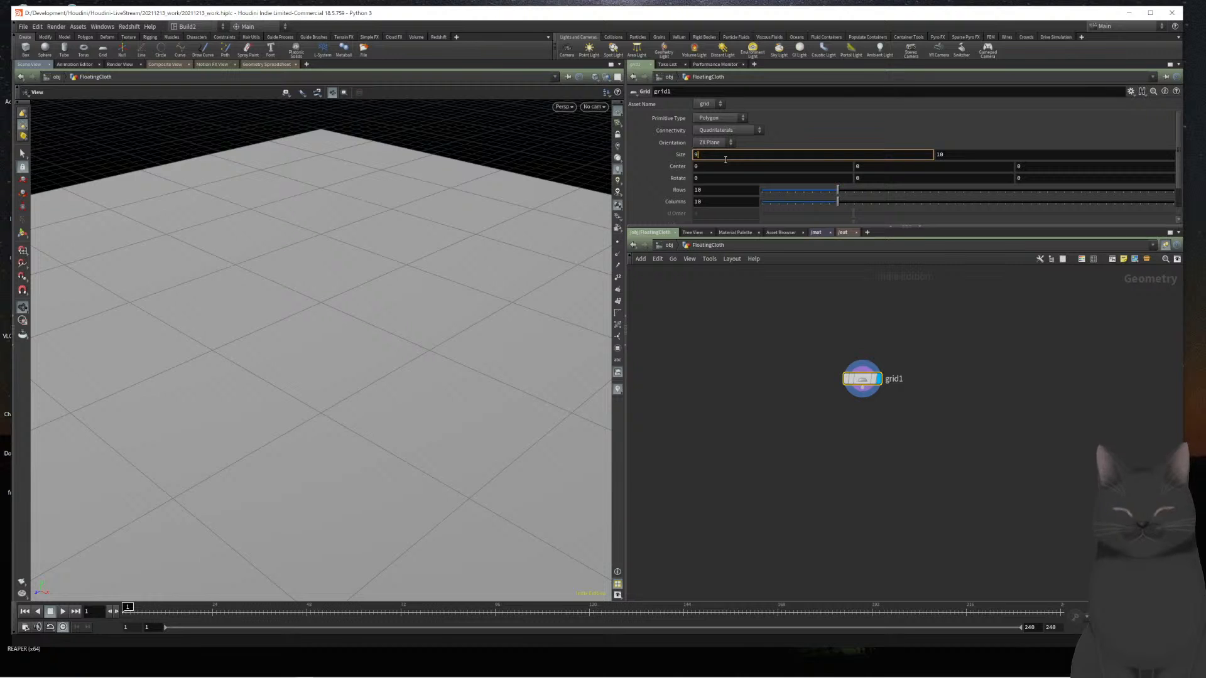
{"action": "key", "text": "Tab"}
{"action": "type", "text": "8"}
{"action": "key", "text": "Return"}
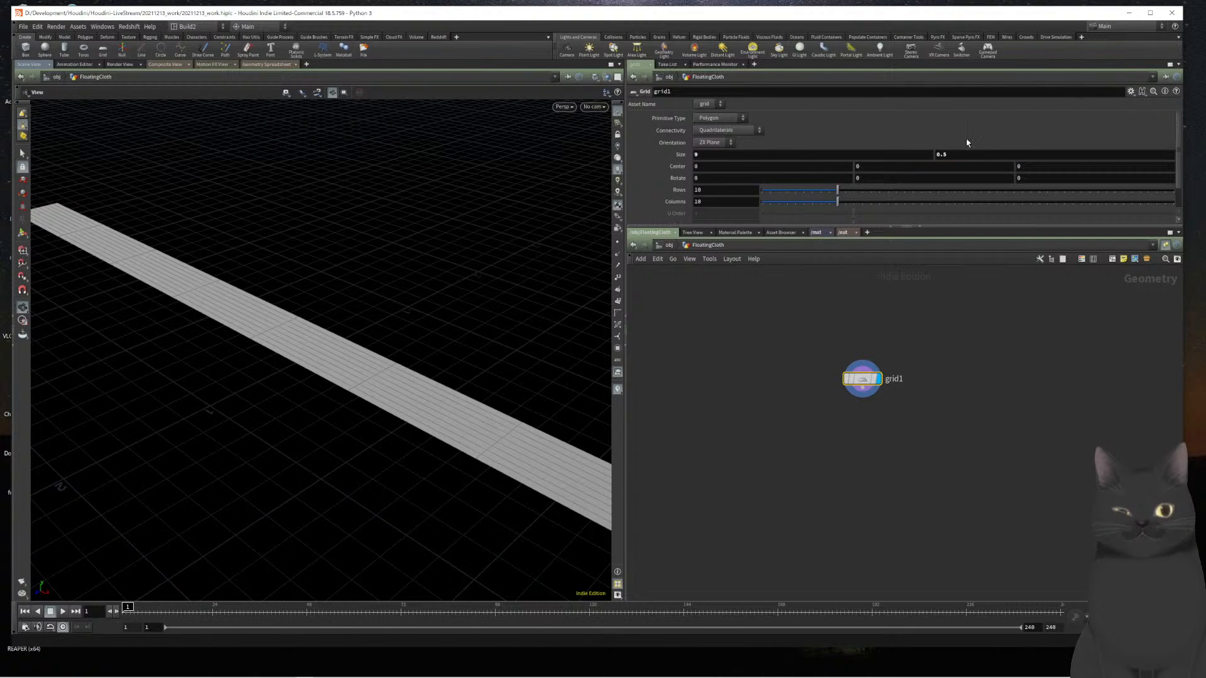
{"action": "left_click", "coordinate": [955, 154]}
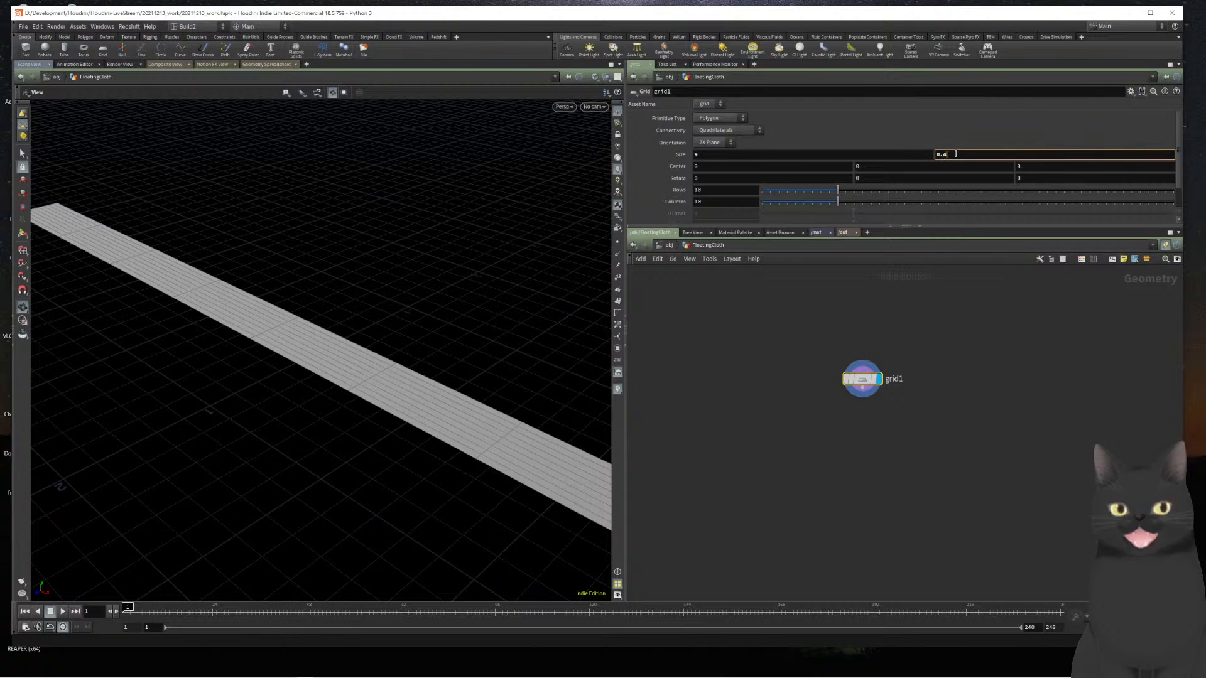
{"action": "key", "text": "Return"}
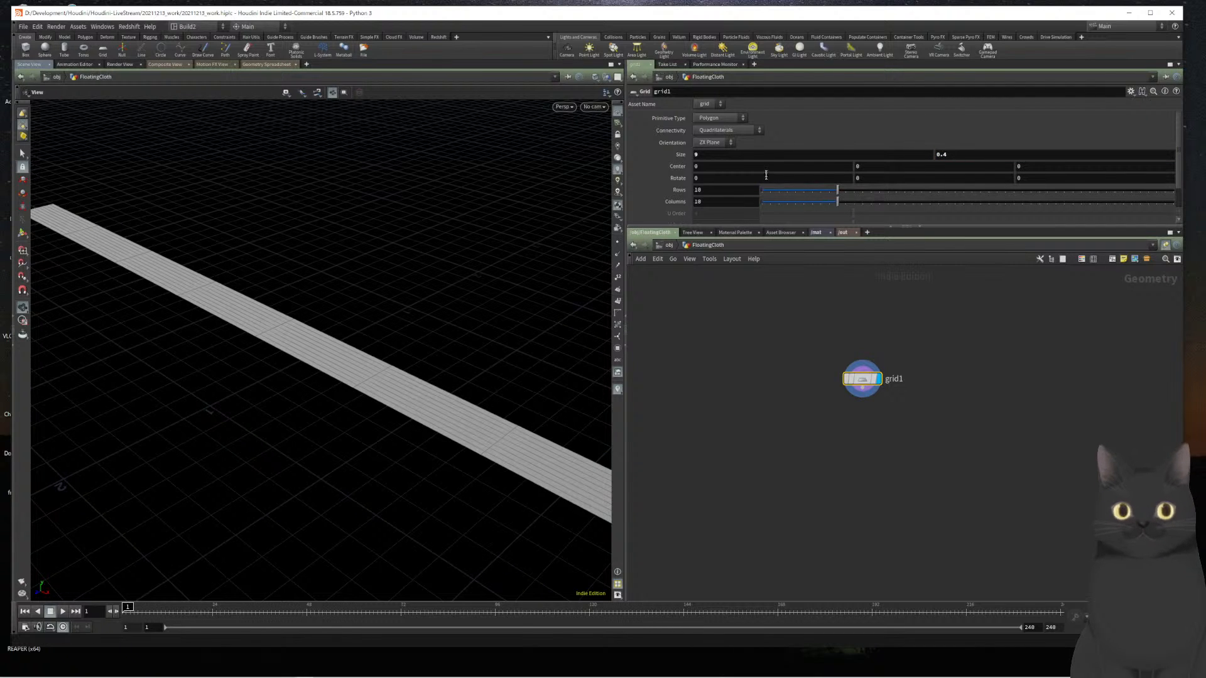
Set the grid's center to -4.5 along X
{"action": "double_click", "coordinate": [742, 166]}
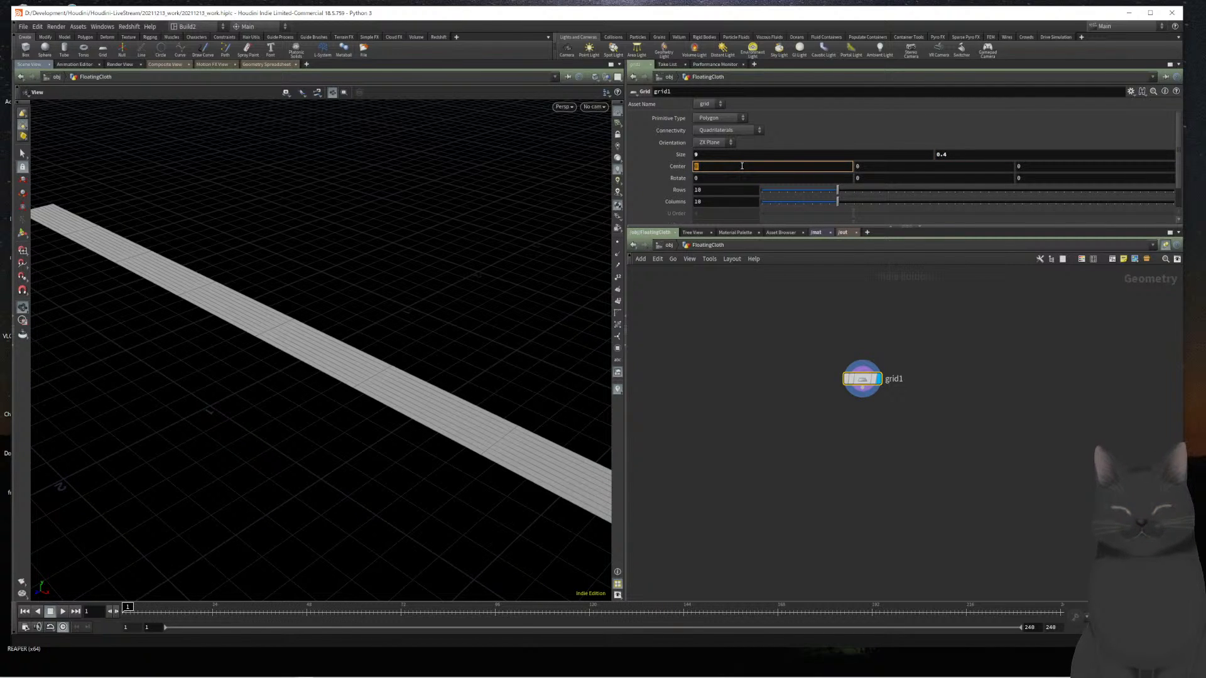
{"action": "type", "text": "-4.5"}
{"action": "key", "text": "Return"}
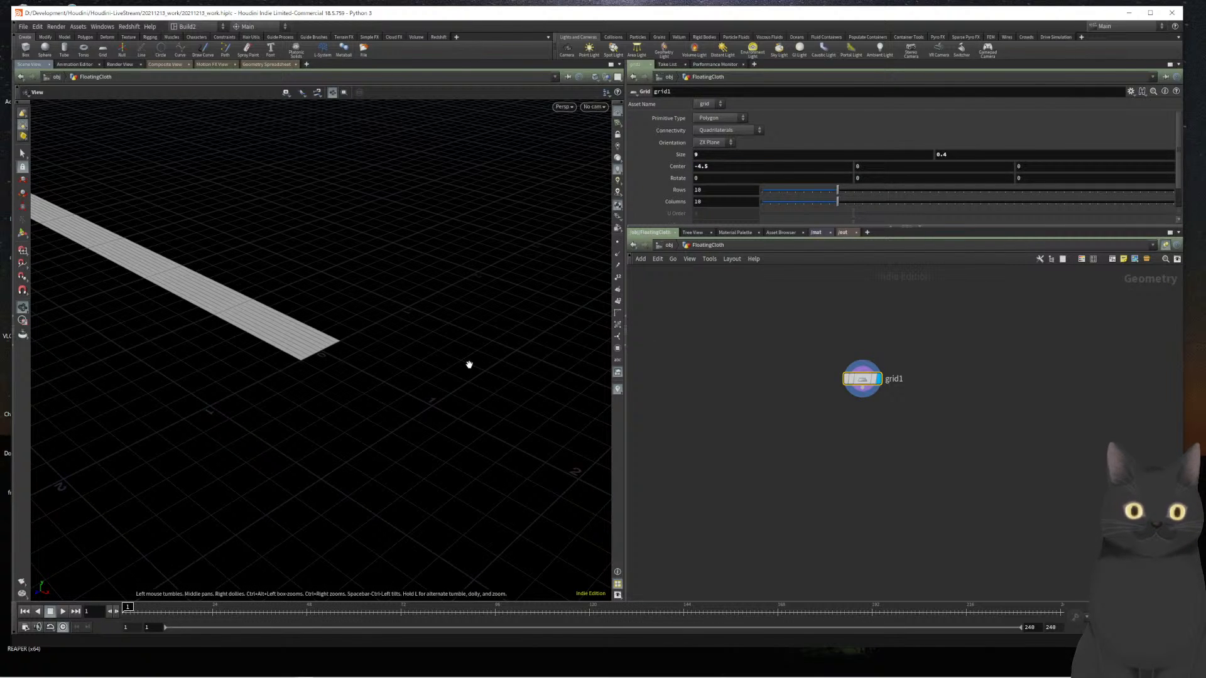
Set the grid's subdivision to 5 rows and 50 columns
{"action": "left_click", "coordinate": [708, 192]}
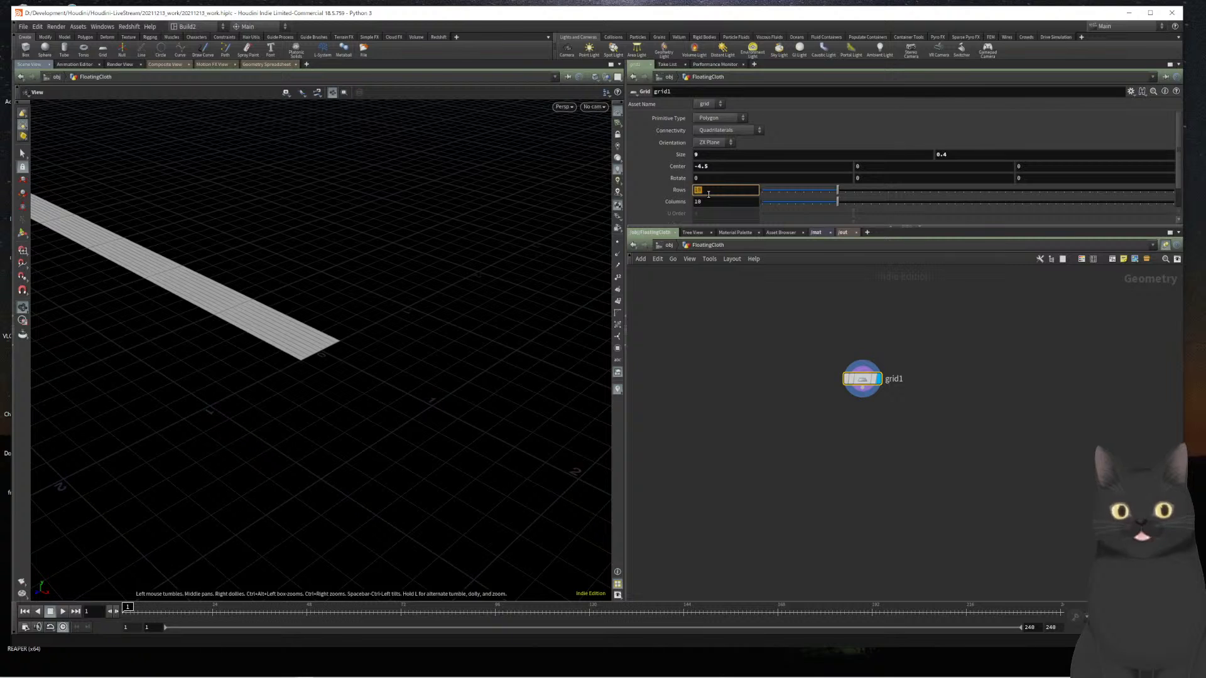
{"action": "type", "text": "5"}
{"action": "key", "text": "Tab"}
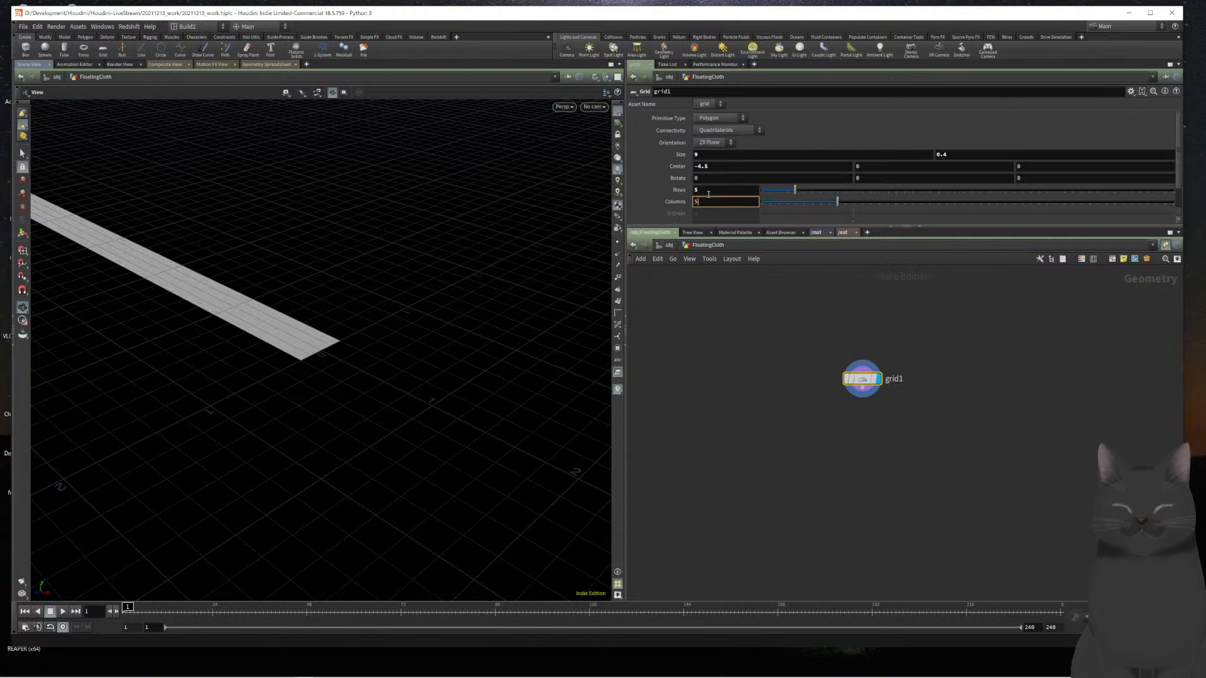
{"action": "type", "text": "50"}
{"action": "key", "text": "Return"}
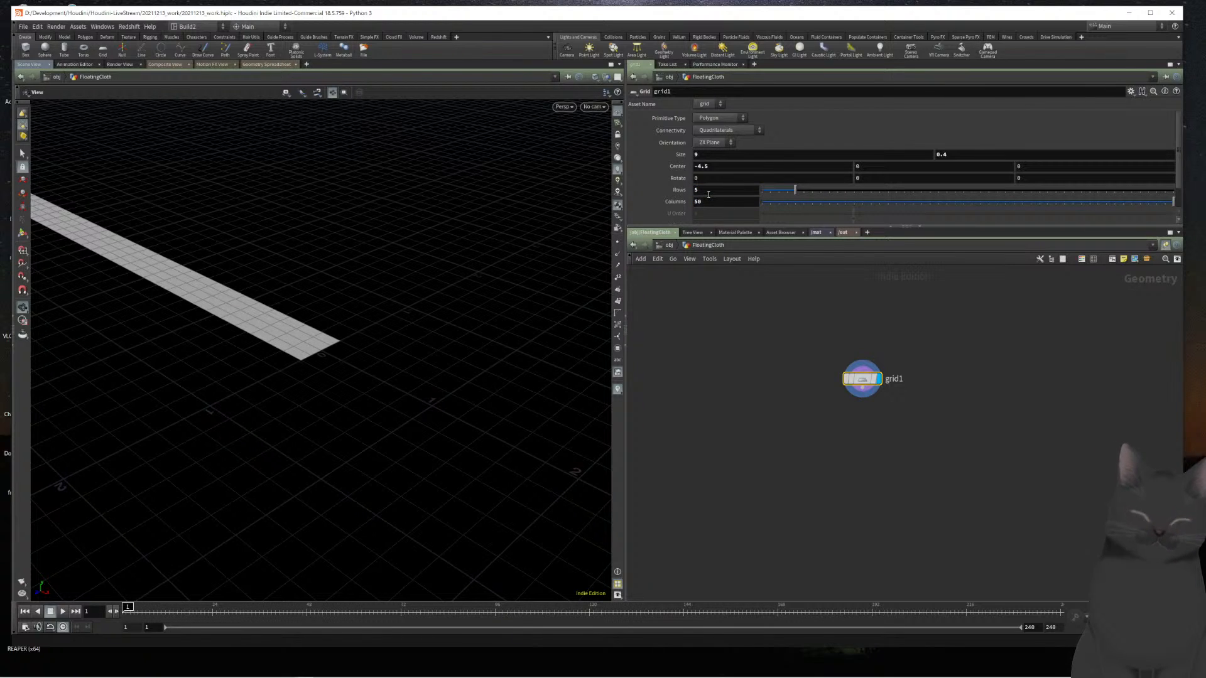
Append a Transform node to the output of the grid node
{"action": "key", "text": "Tab"}
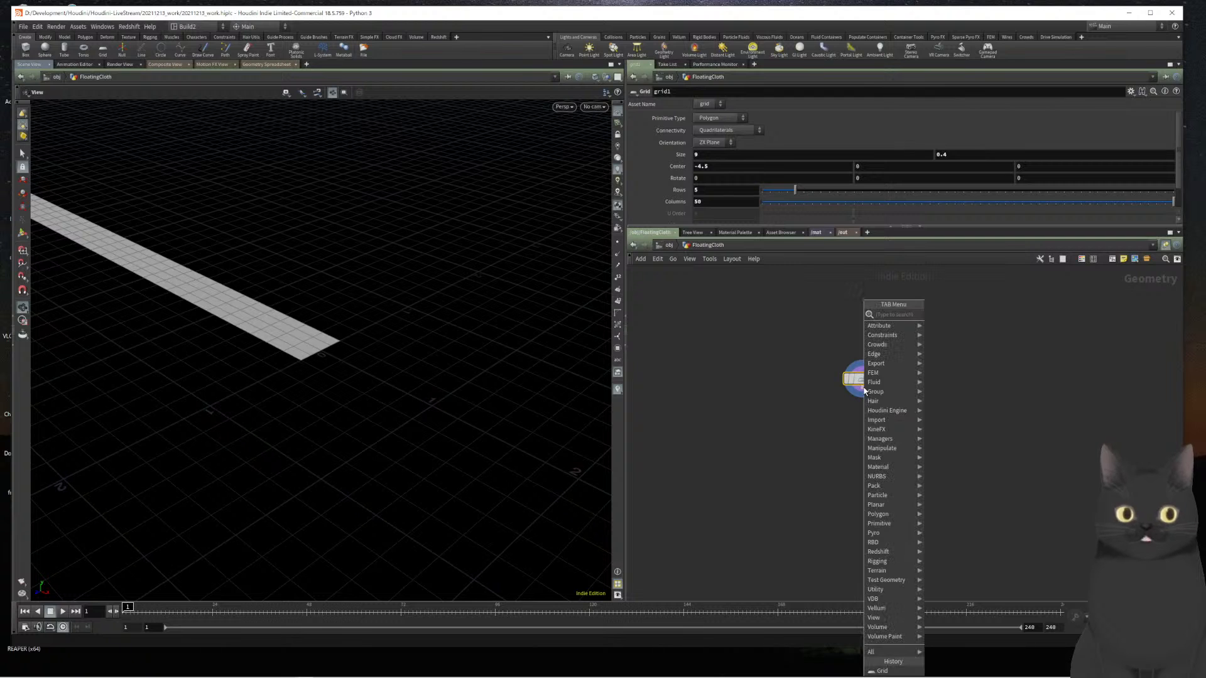
{"action": "type", "text": "trans"}
{"action": "key", "text": "Return"}
{"action": "key", "text": "Return"}
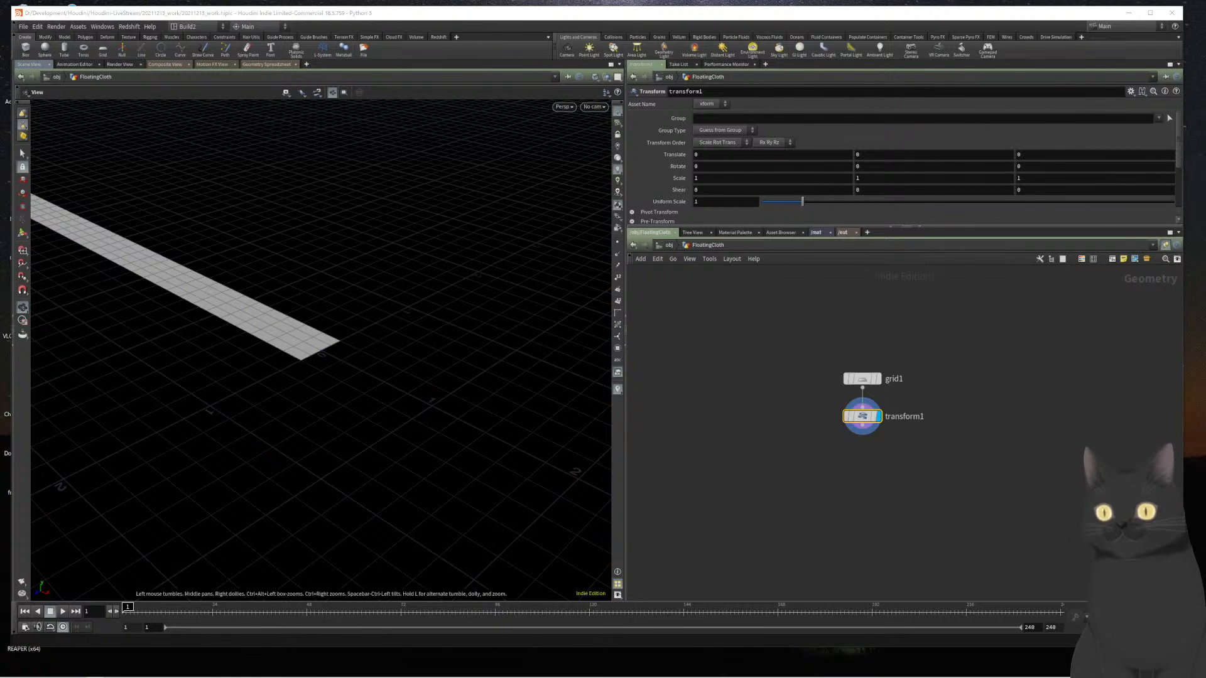
{"action": "key", "text": "alt+Tab"}
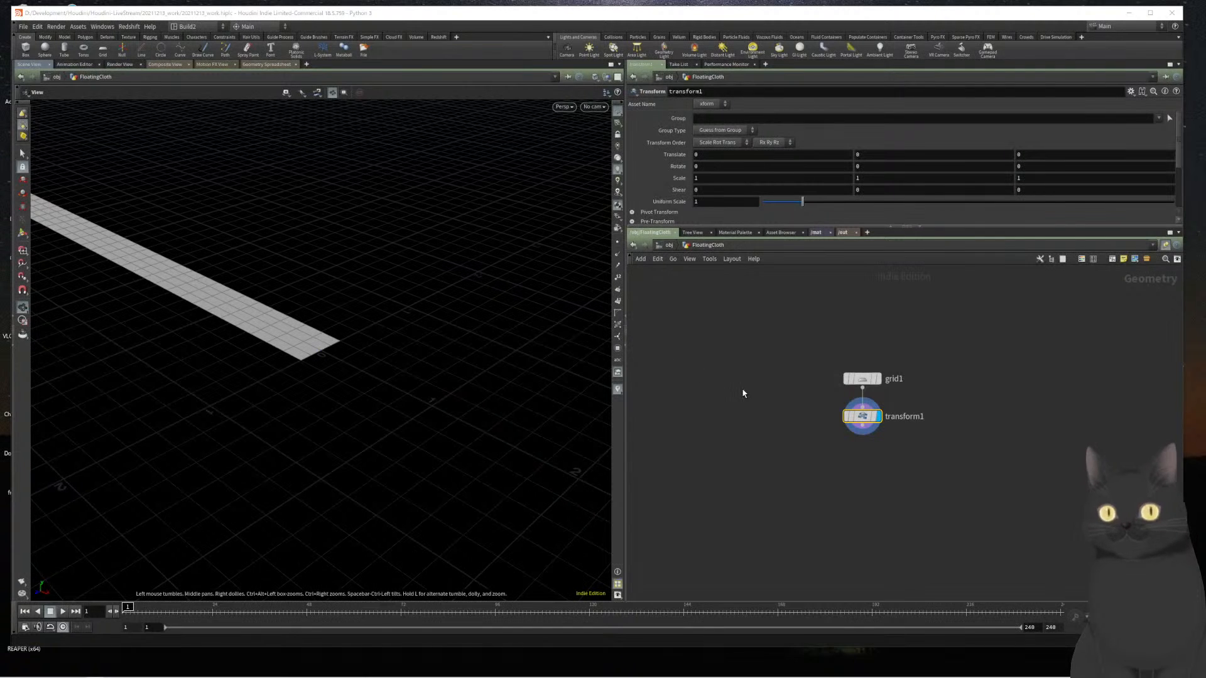
Set the Transform node's Y rotation to 90
{"action": "key", "text": "shift"}
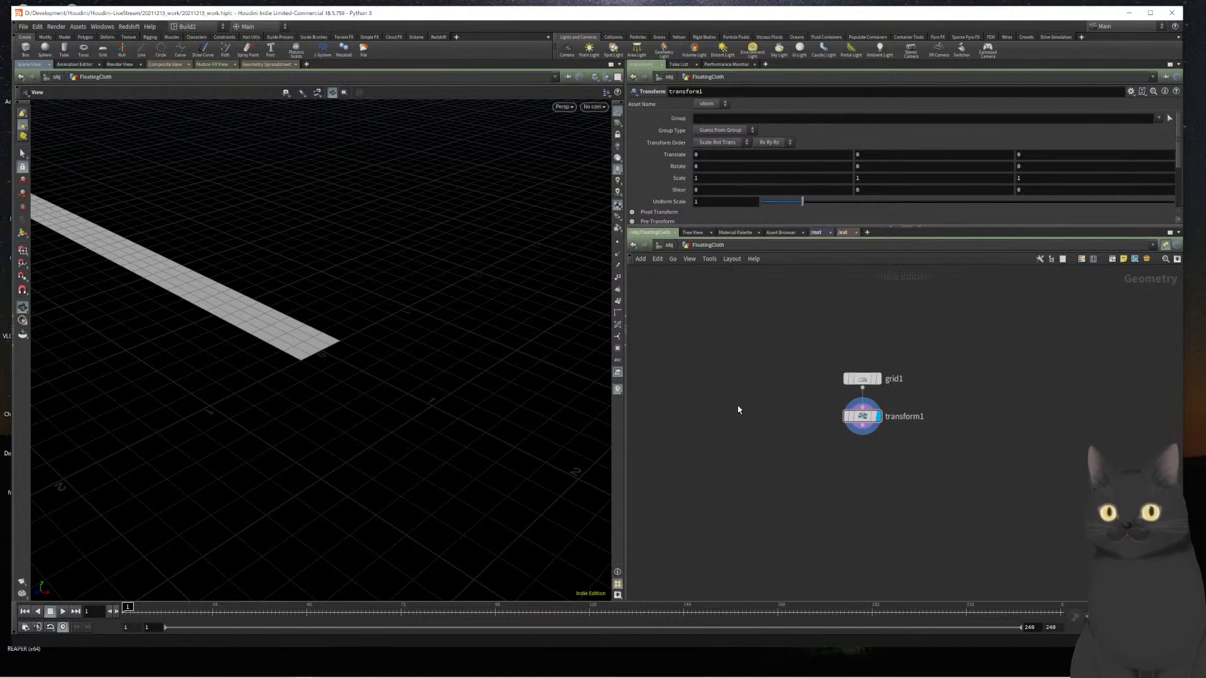
{"action": "scroll", "coordinate": [874, 459], "scroll_direction": "up", "scroll_amount": 2}
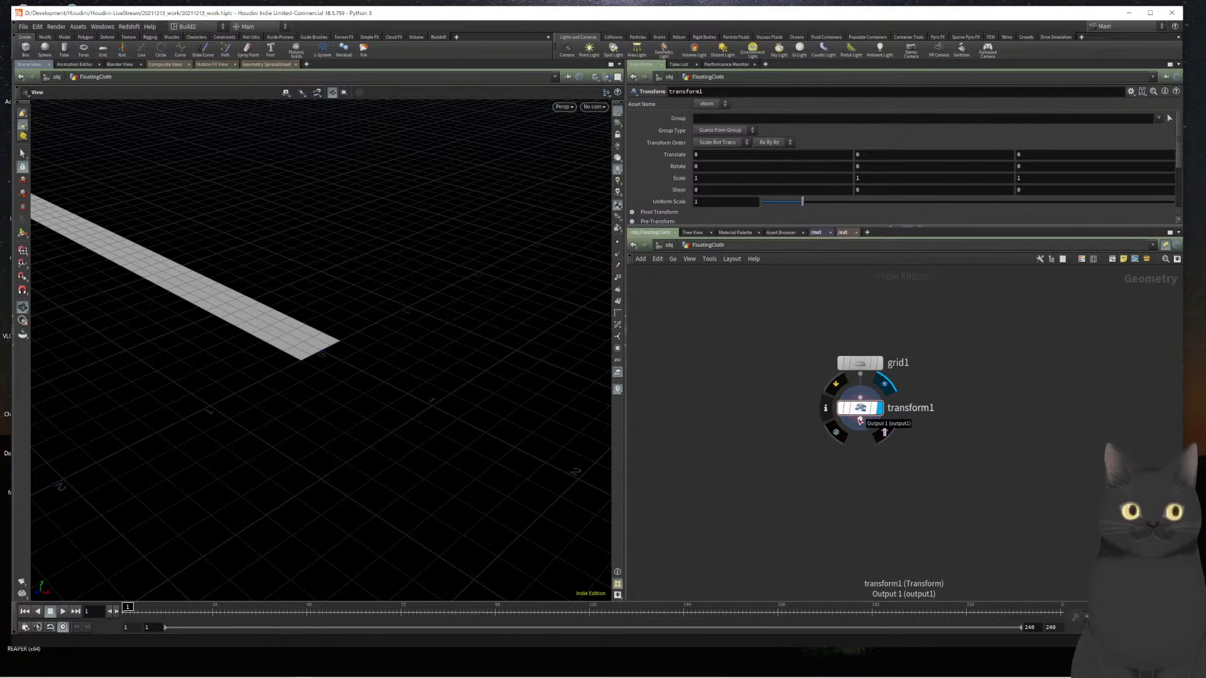
{"action": "left_click", "coordinate": [883, 165]}
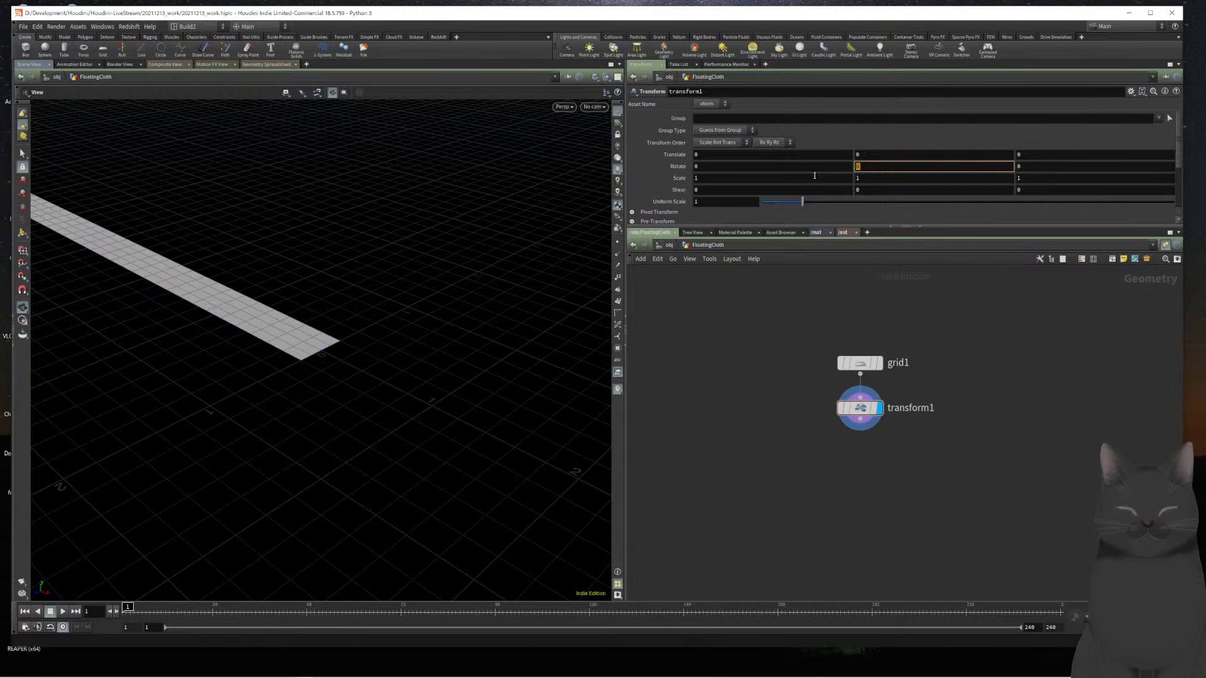
{"action": "type", "text": "90"}
{"action": "key", "text": "Return"}
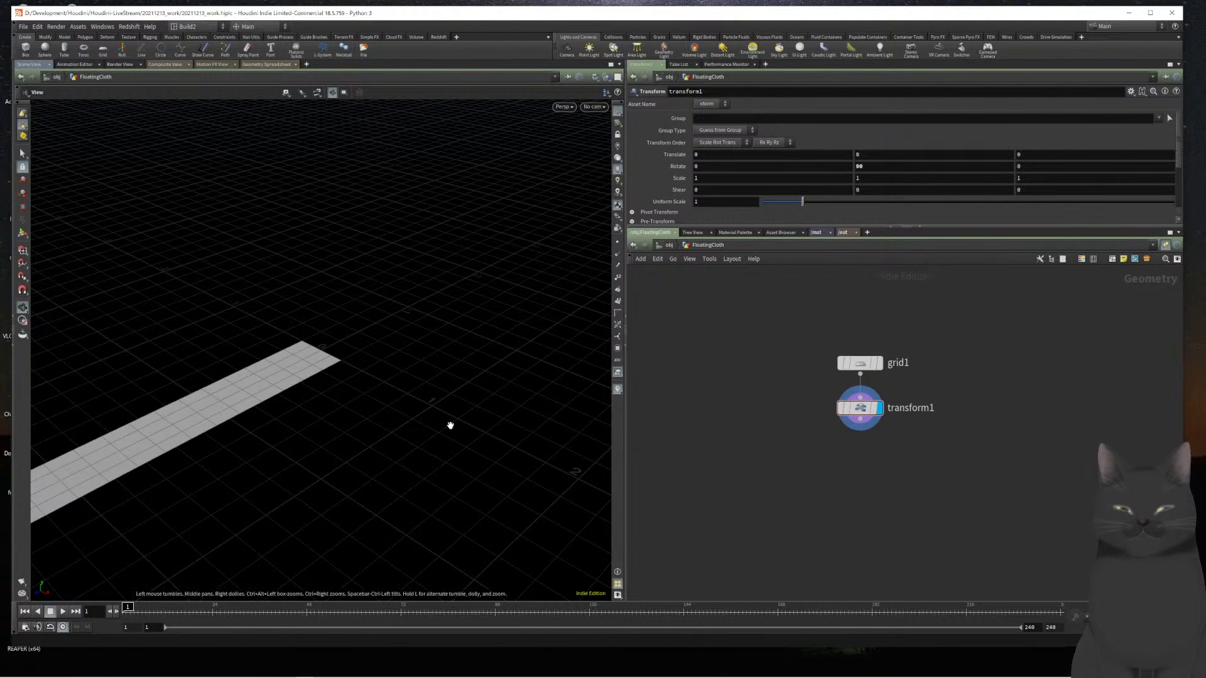
{"action": "mouse_move", "coordinate": [450, 423]}
{"action": "left_mouse_down"}
{"action": "mouse_move", "coordinate": [408, 412]}
{"action": "mouse_move", "coordinate": [393, 434]}
{"action": "mouse_move", "coordinate": [427, 431]}
{"action": "mouse_move", "coordinate": [451, 446]}
{"action": "left_mouse_up"}
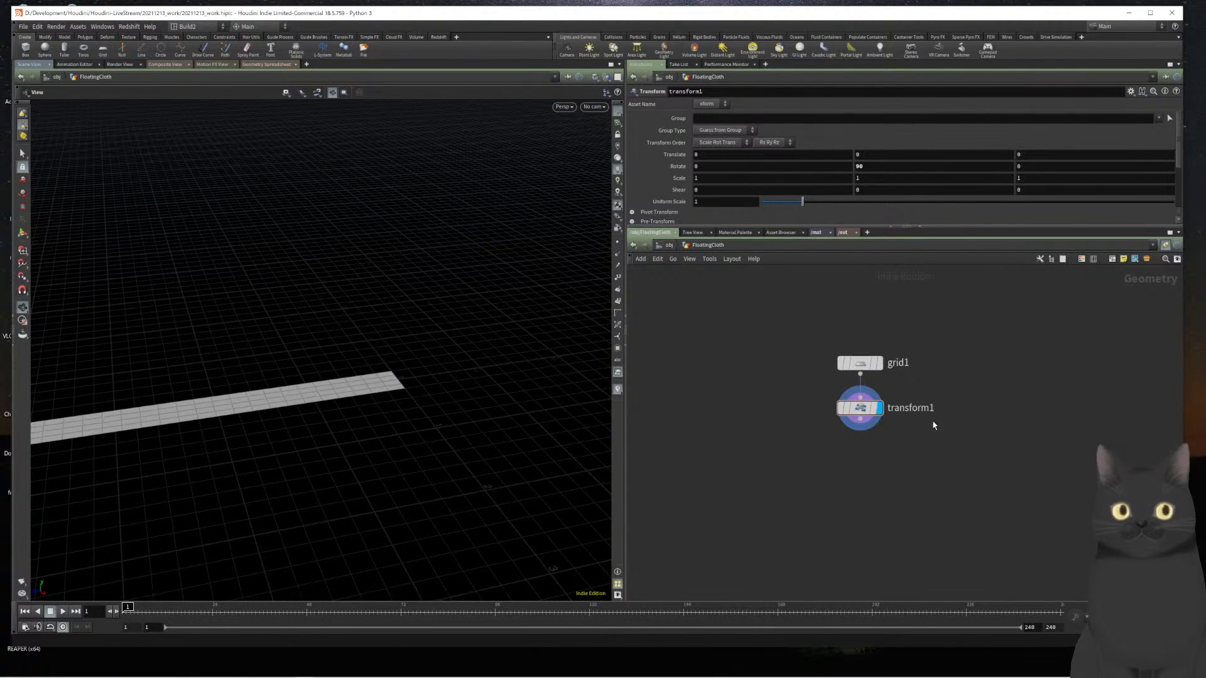
Append a UV Unwrap node to the output of the Transform node and display it
{"action": "left_click", "coordinate": [860, 419]}
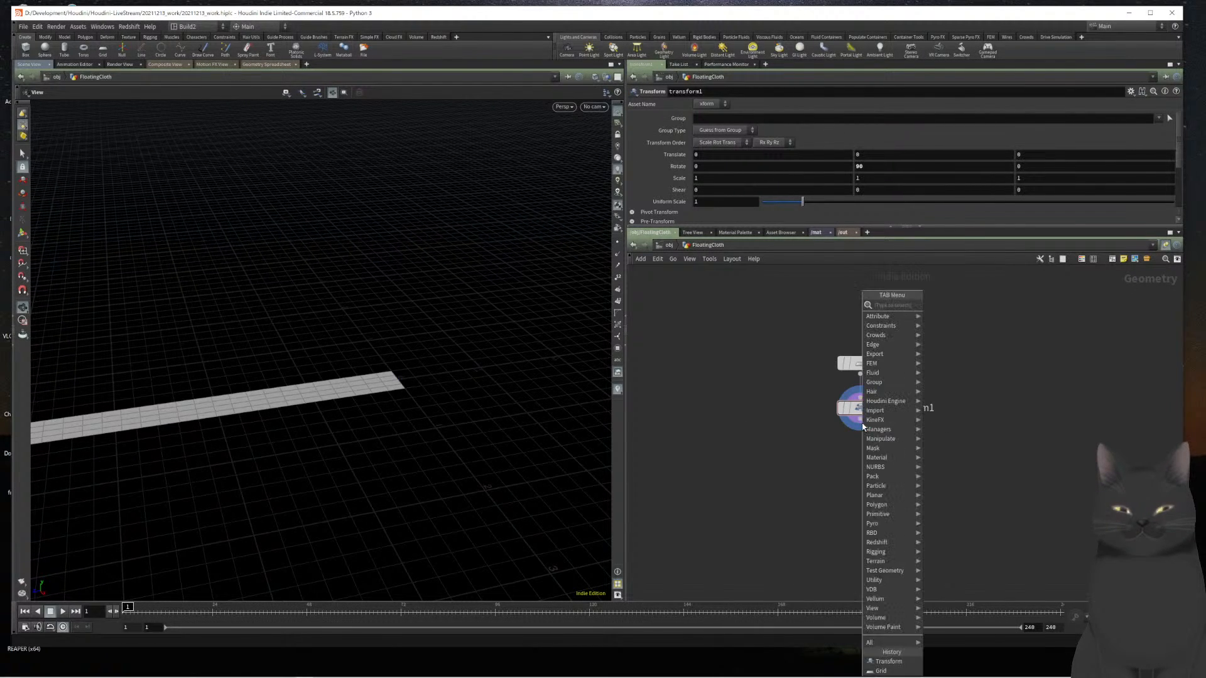
{"action": "type", "text": "uvu"}
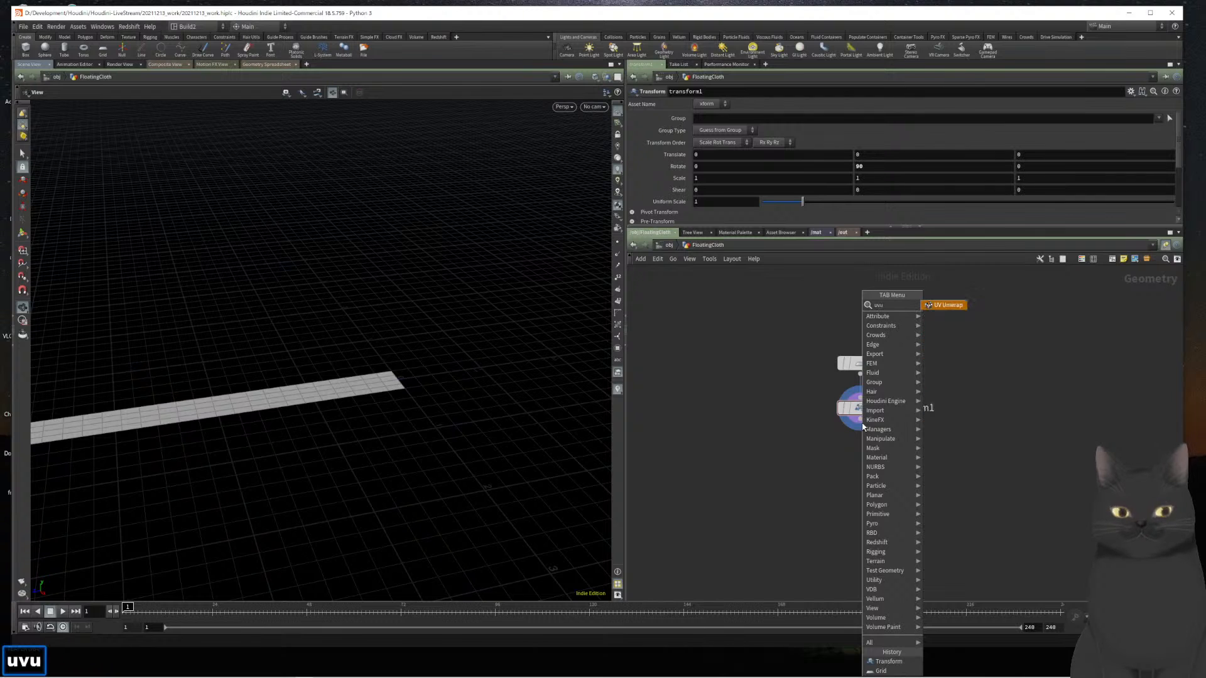
{"action": "key", "text": "Return"}
{"action": "key", "text": "r"}
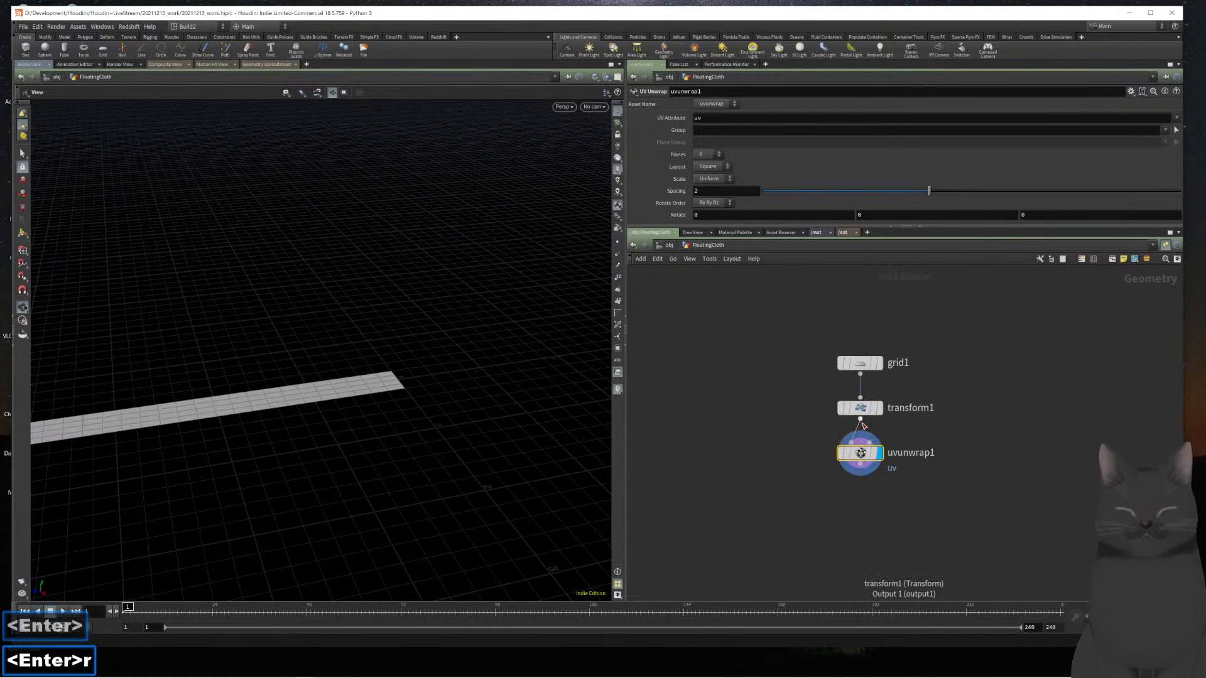
Add a separate Sphere node beside the grid's node chain
{"action": "left_click_drag", "start_coordinate": [805, 518], "coordinate": [795, 463]}
{"action": "middle_click_drag", "start_coordinate": [773, 533], "coordinate": [795, 418]}
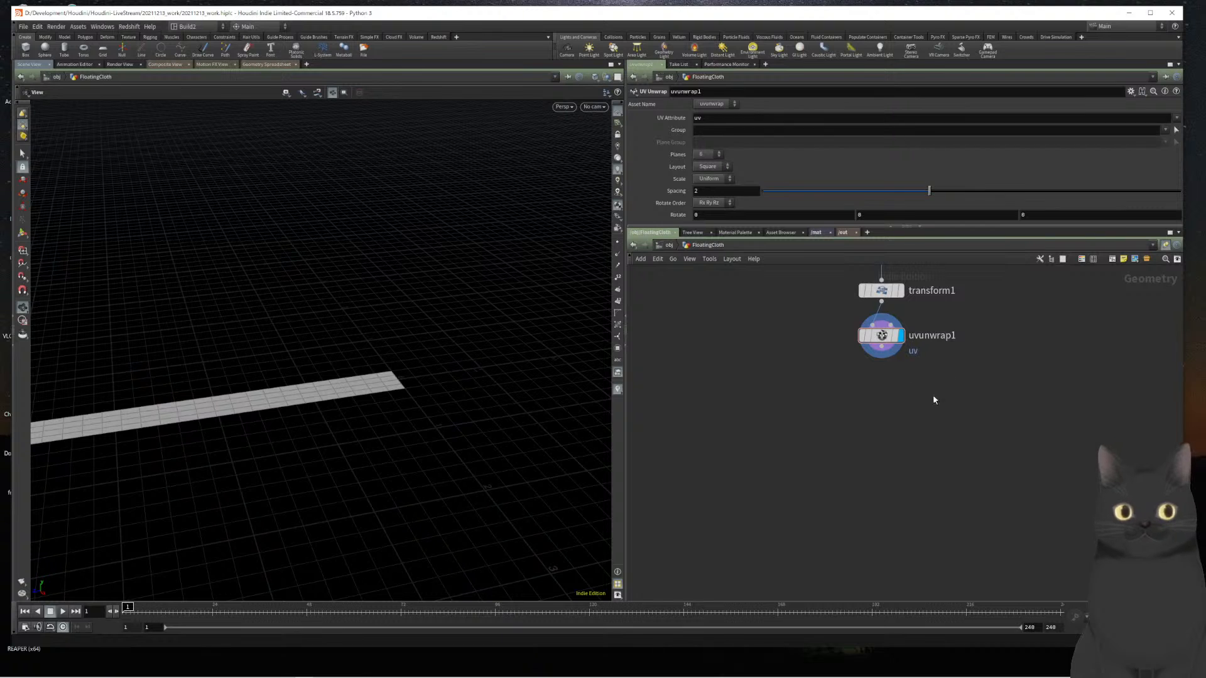
{"action": "key", "text": "h"}
{"action": "key", "text": "Tab"}
{"action": "type", "text": "s"}
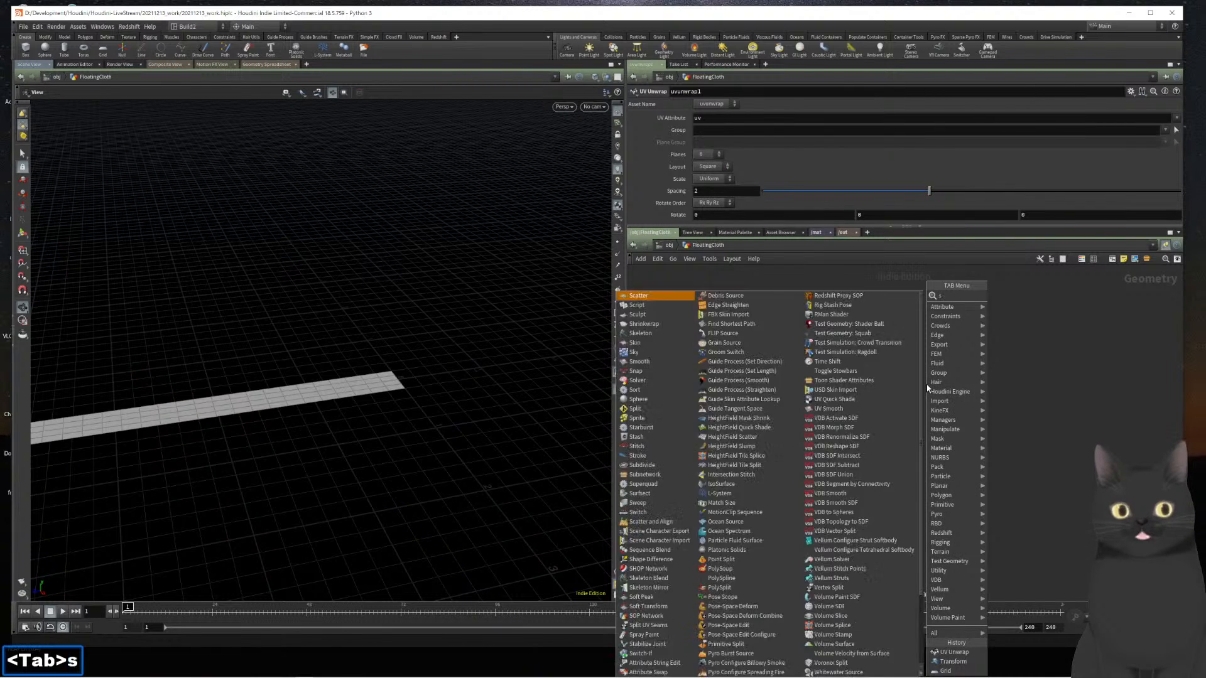
{"action": "type", "text": "pher"}
{"action": "key", "text": "Return"}
{"action": "key", "text": "Return"}
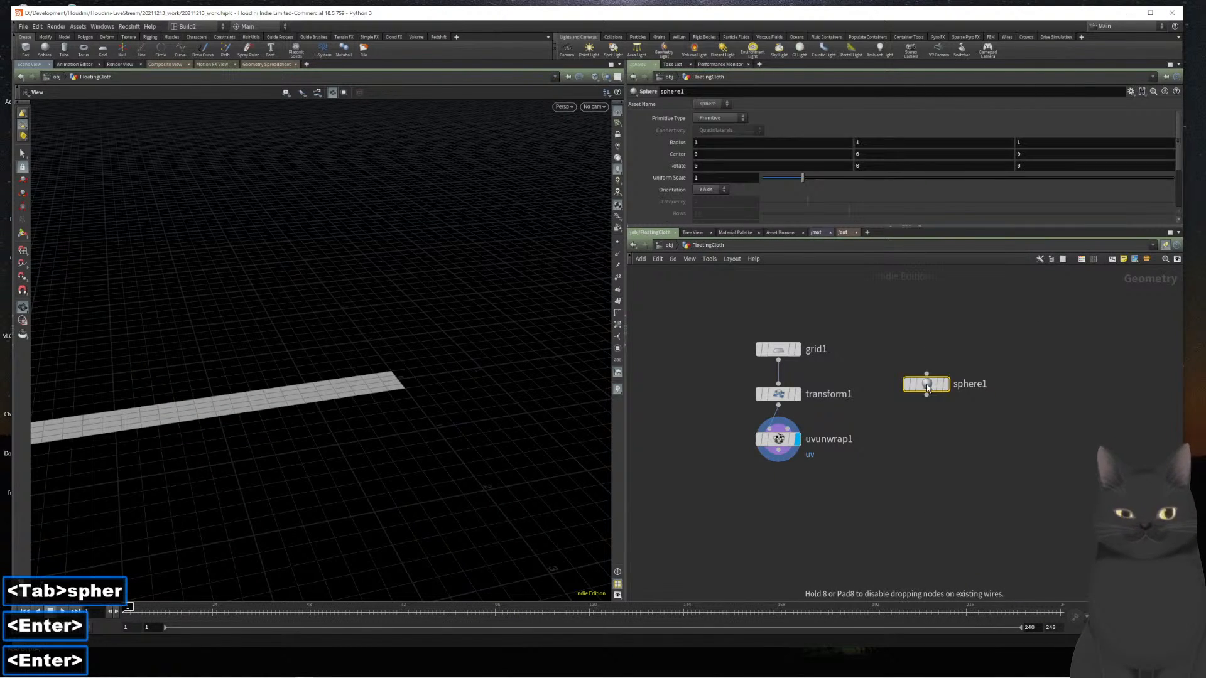
{"action": "left_click", "coordinate": [957, 401]}
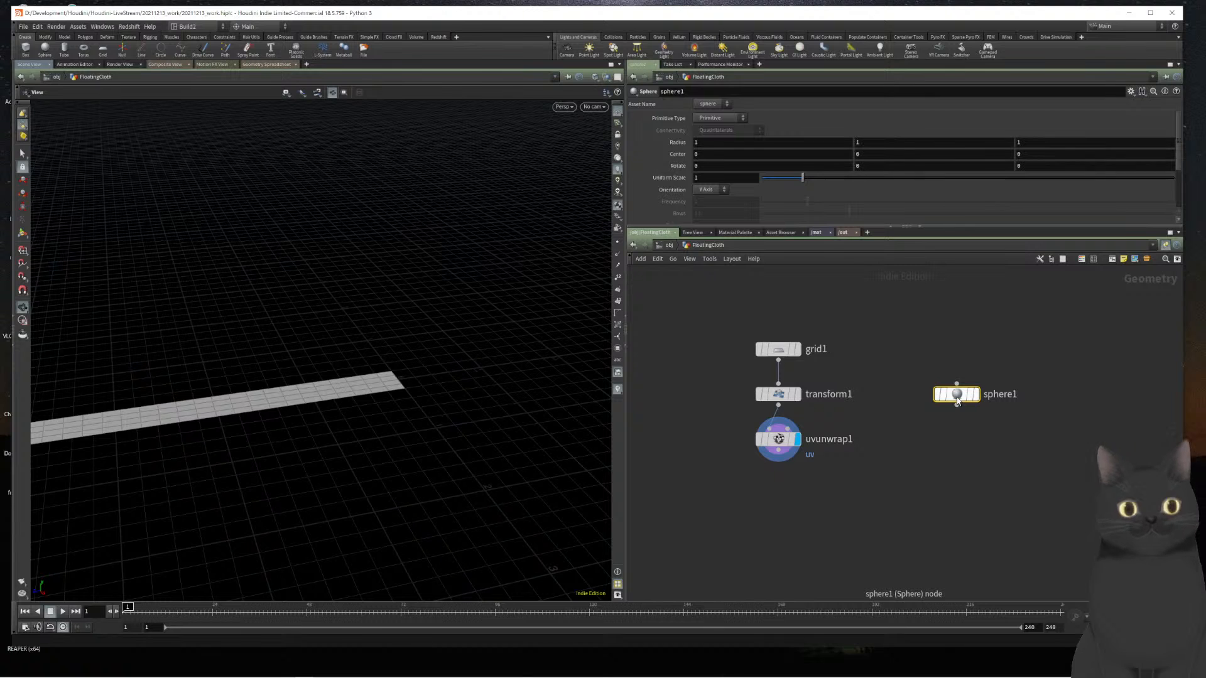
Set the sphere's primitive type to Polygon and display the sphere
{"action": "left_click", "coordinate": [714, 119]}
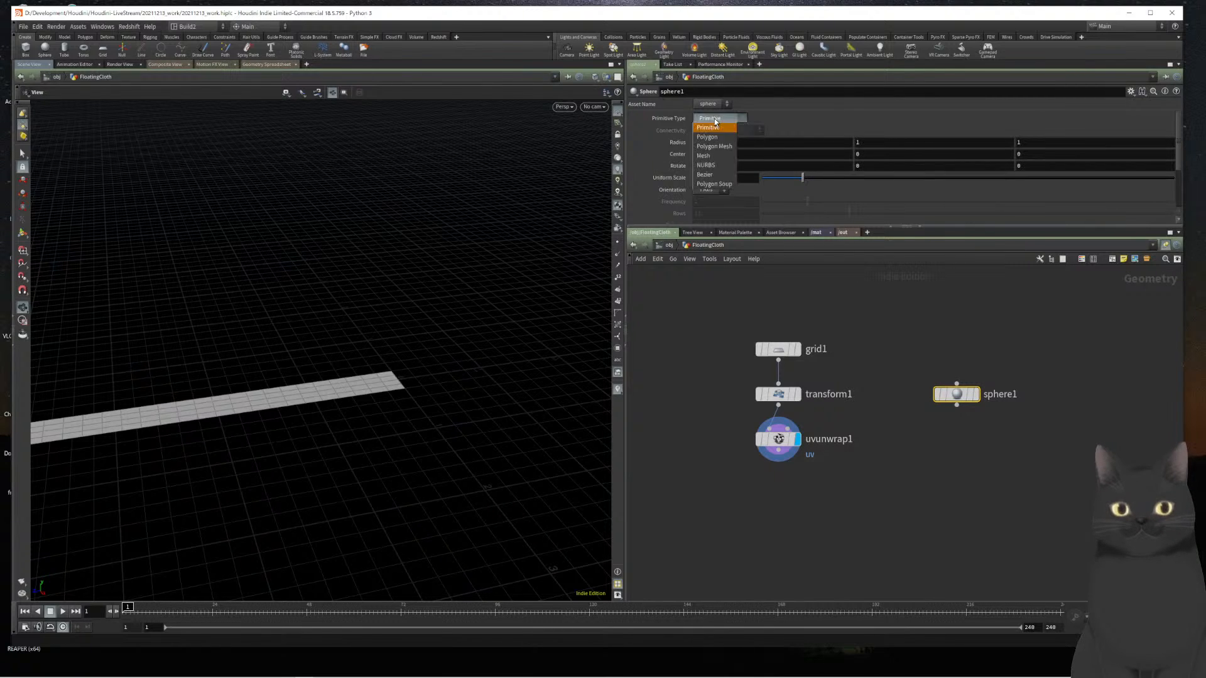
{"action": "left_click", "coordinate": [714, 137]}
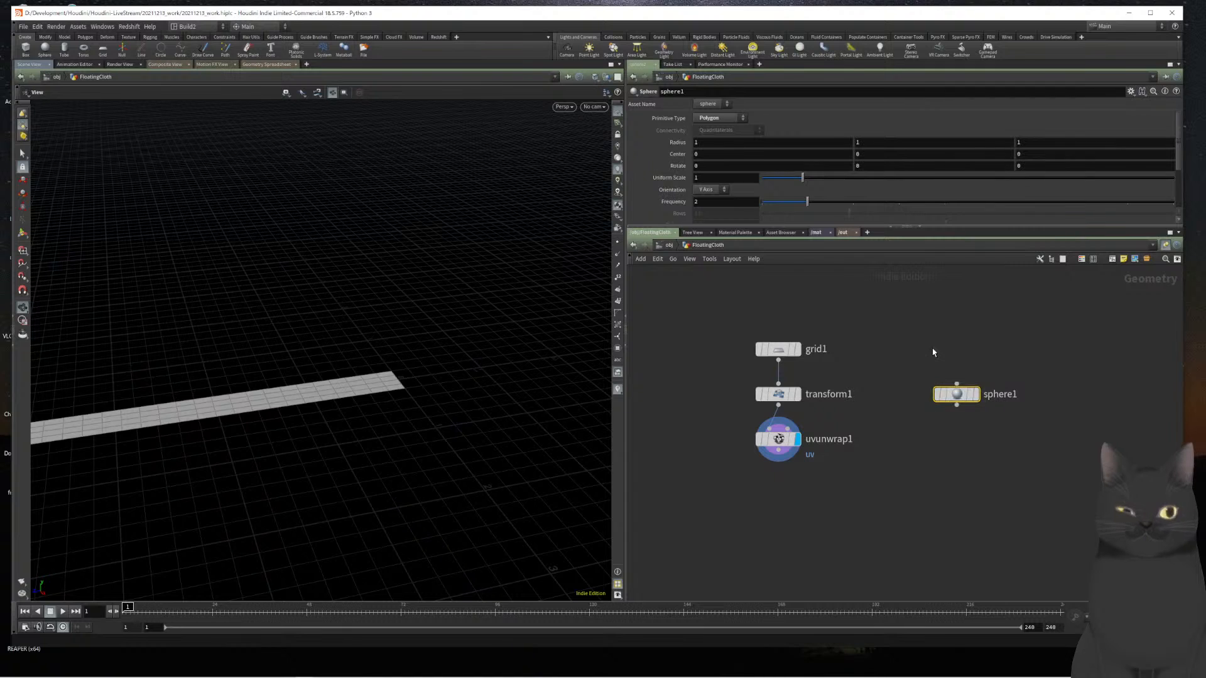
{"action": "key", "text": "r"}
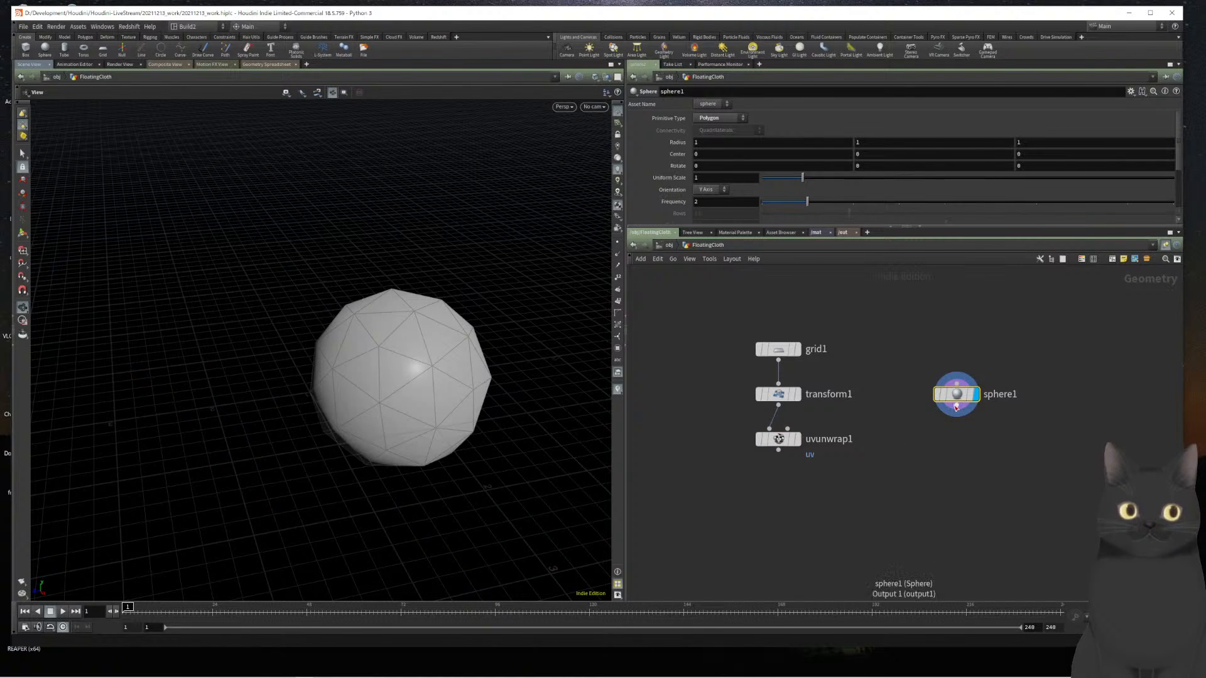
Append a Normal node to the output of the Sphere node and display it
{"action": "key", "text": "Tab"}
{"action": "type", "text": "nor"}
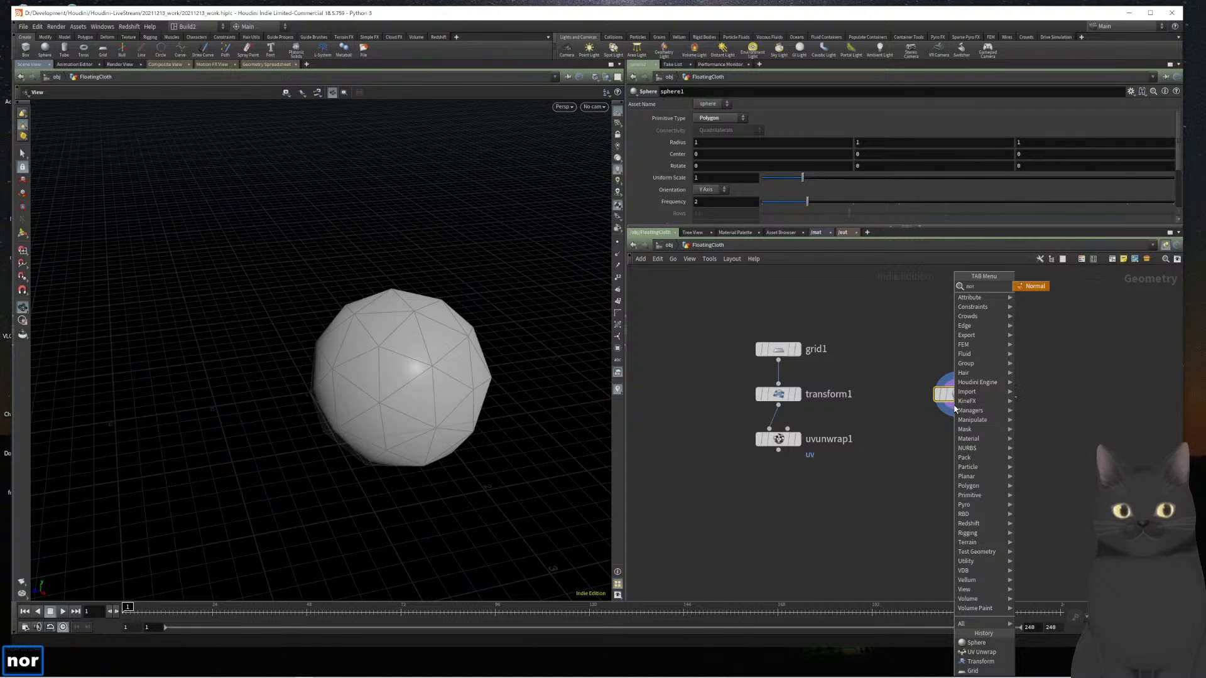
{"action": "key", "text": "Return"}
{"action": "key", "text": "r"}
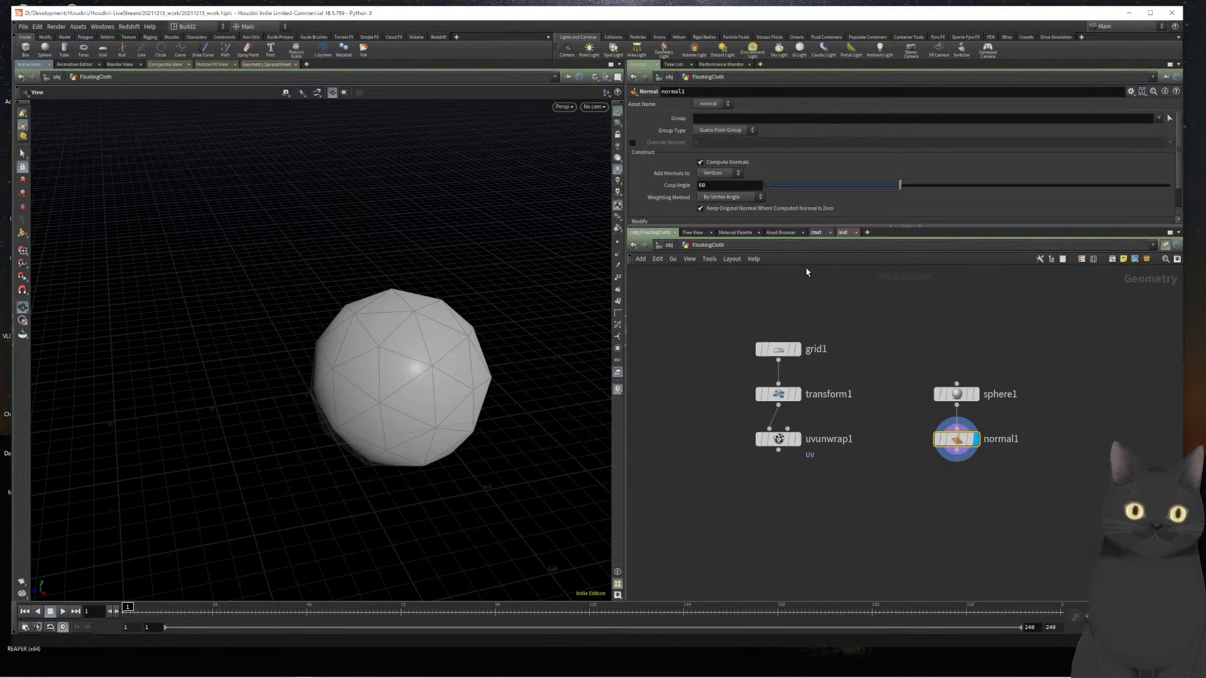
Set the Normal node to add normals to Points and briefly show the point normals in the viewport
{"action": "left_click", "coordinate": [704, 174]}
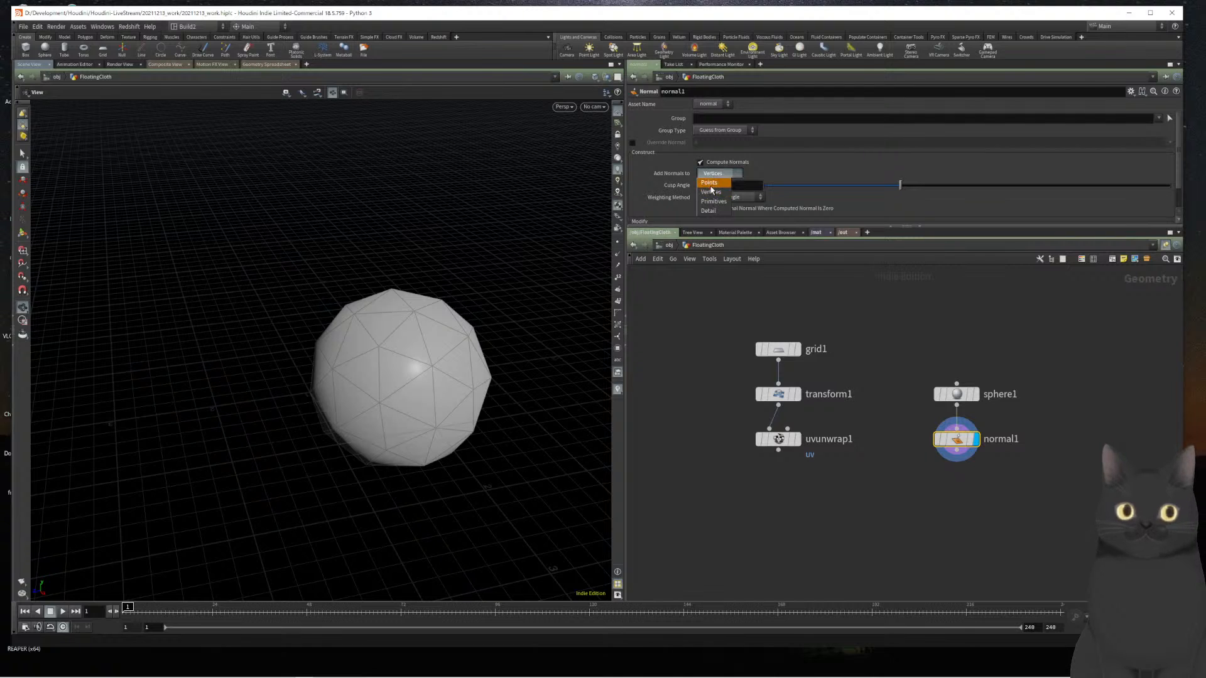
{"action": "left_click", "coordinate": [711, 174]}
{"action": "left_click", "coordinate": [618, 255]}
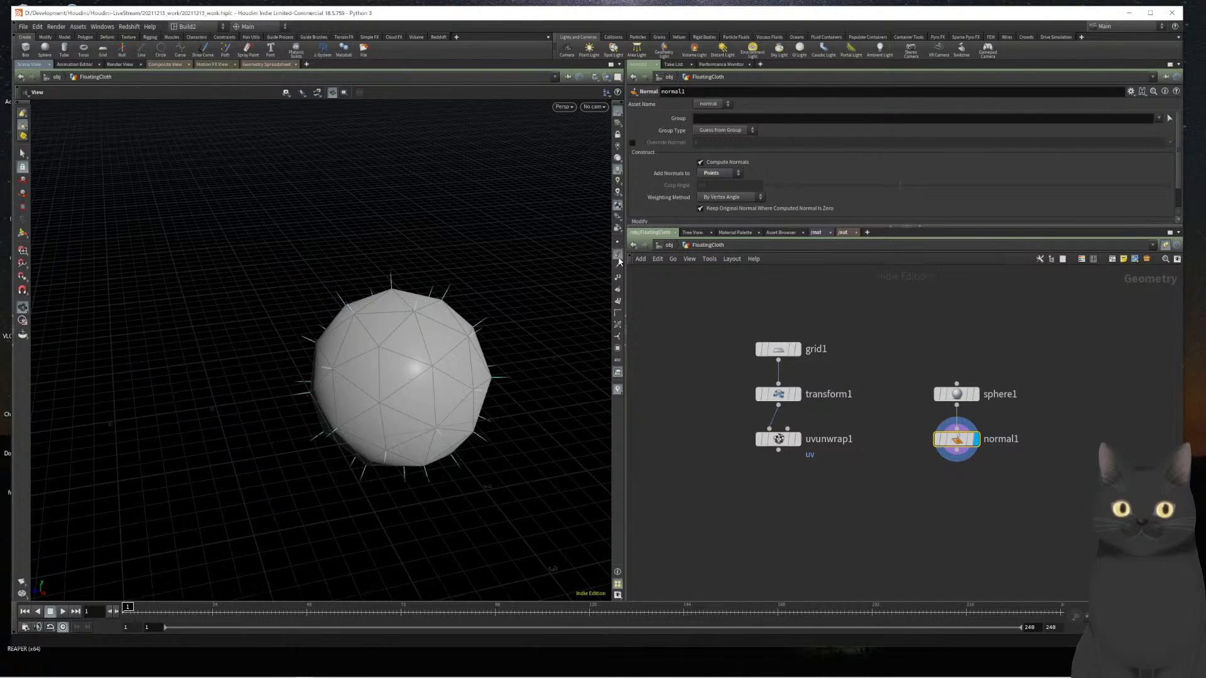
{"action": "left_click", "coordinate": [618, 258]}
Append a Scatter node to the output of the Normal node and display it
{"action": "left_click_drag", "start_coordinate": [1019, 540], "coordinate": [1001, 497]}
{"action": "middle_click_drag", "start_coordinate": [1001, 509], "coordinate": [951, 471]}
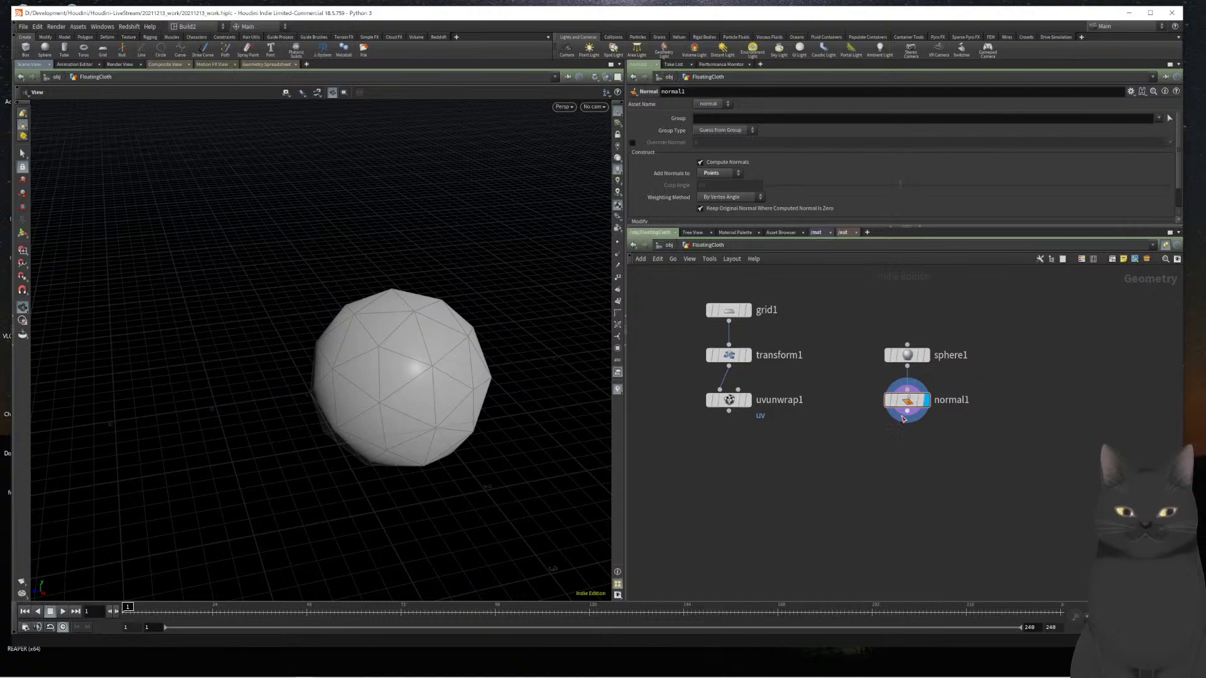
{"action": "key", "text": "Tab"}
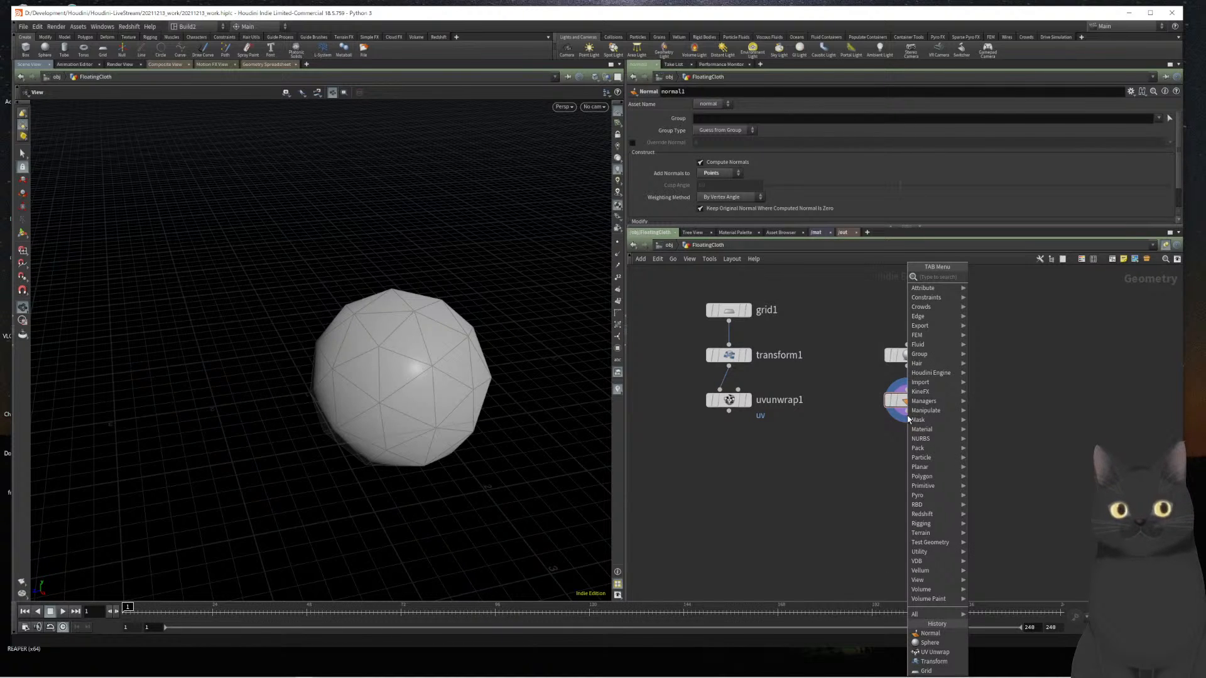
{"action": "key", "text": "BackSpace"}
{"action": "type", "text": "sc"}
{"action": "key", "text": "Return"}
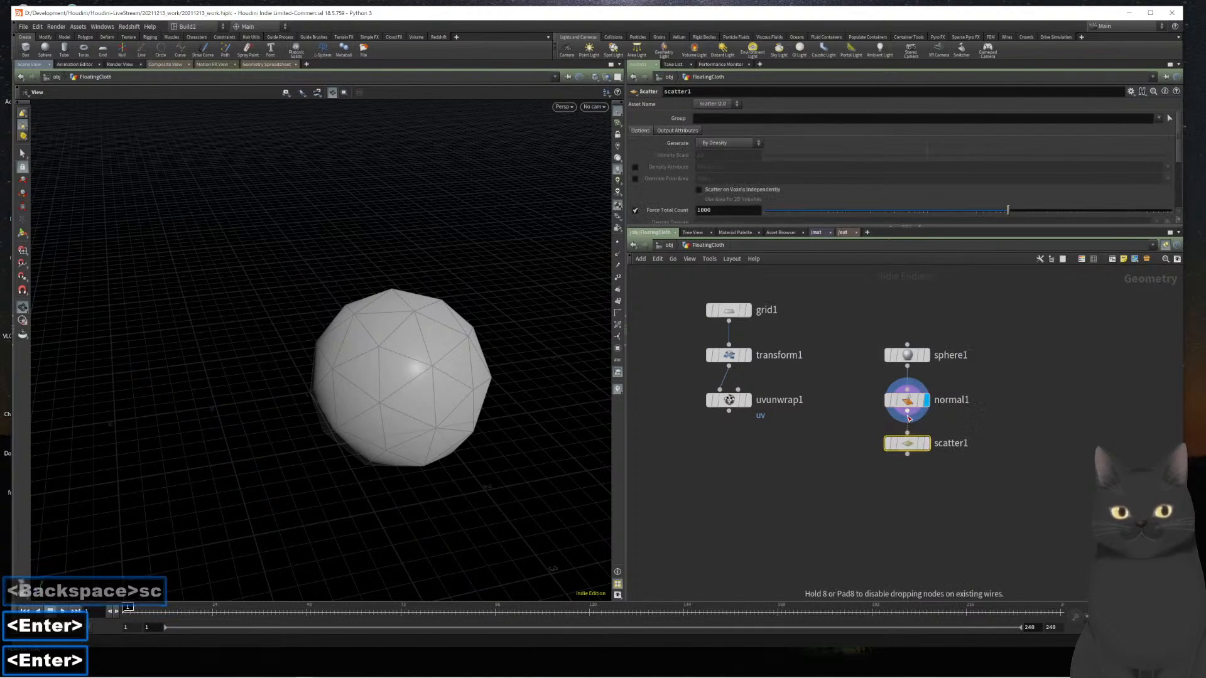
{"action": "key", "text": "r"}
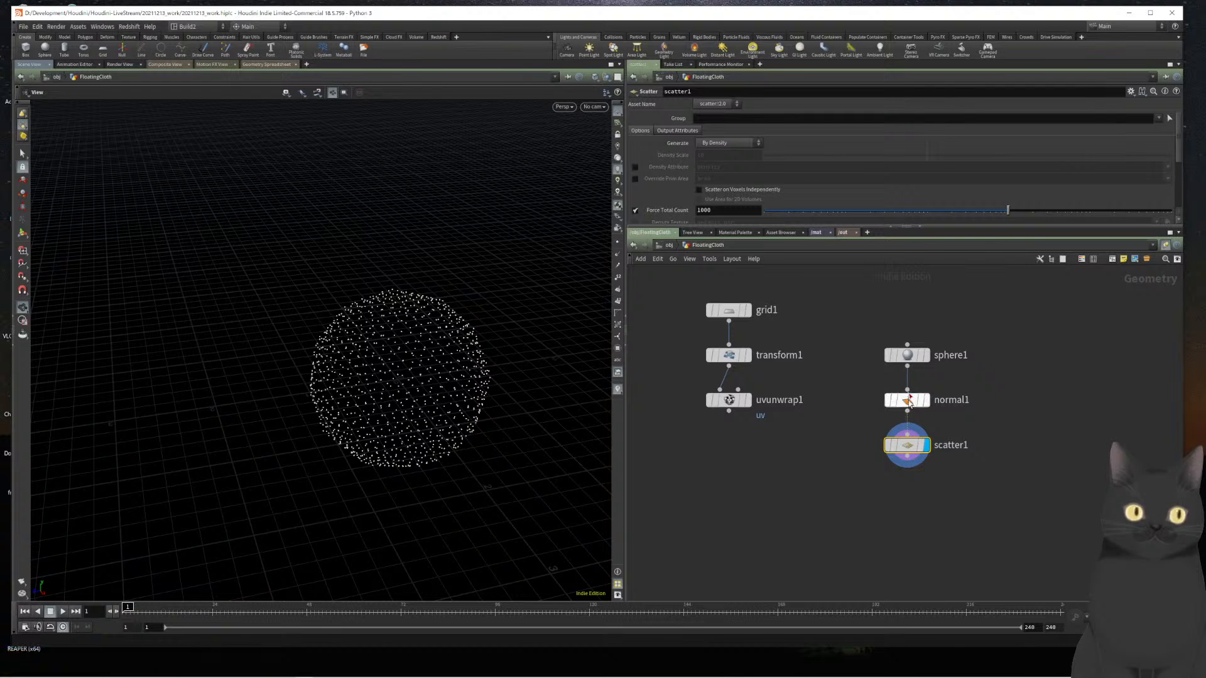
Set the Scatter node's Force Total Count to 25
{"action": "double_click", "coordinate": [738, 212]}
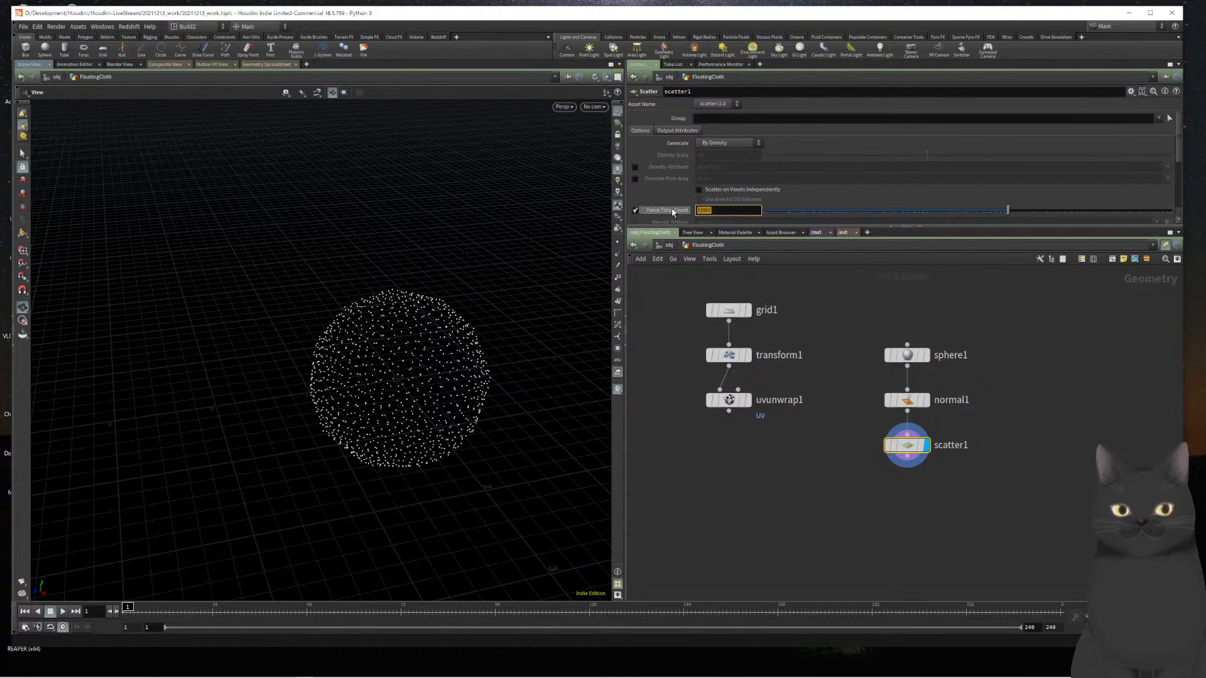
{"action": "type", "text": "25"}
{"action": "key", "text": "Return"}
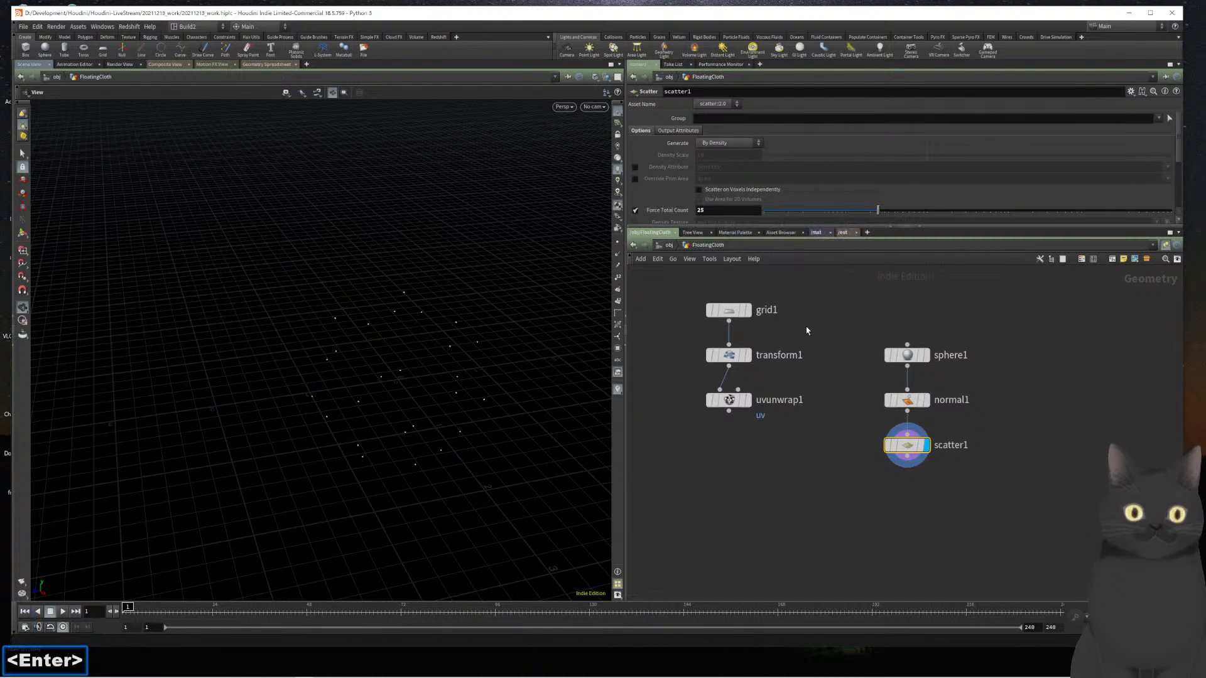
Add a Copy to Points node below the grid and sphere chains
{"action": "mouse_move", "coordinate": [821, 463]}
{"action": "middle_mouse_down"}
{"action": "mouse_move", "coordinate": [826, 446]}
{"action": "mouse_move", "coordinate": [806, 447]}
{"action": "middle_mouse_up"}
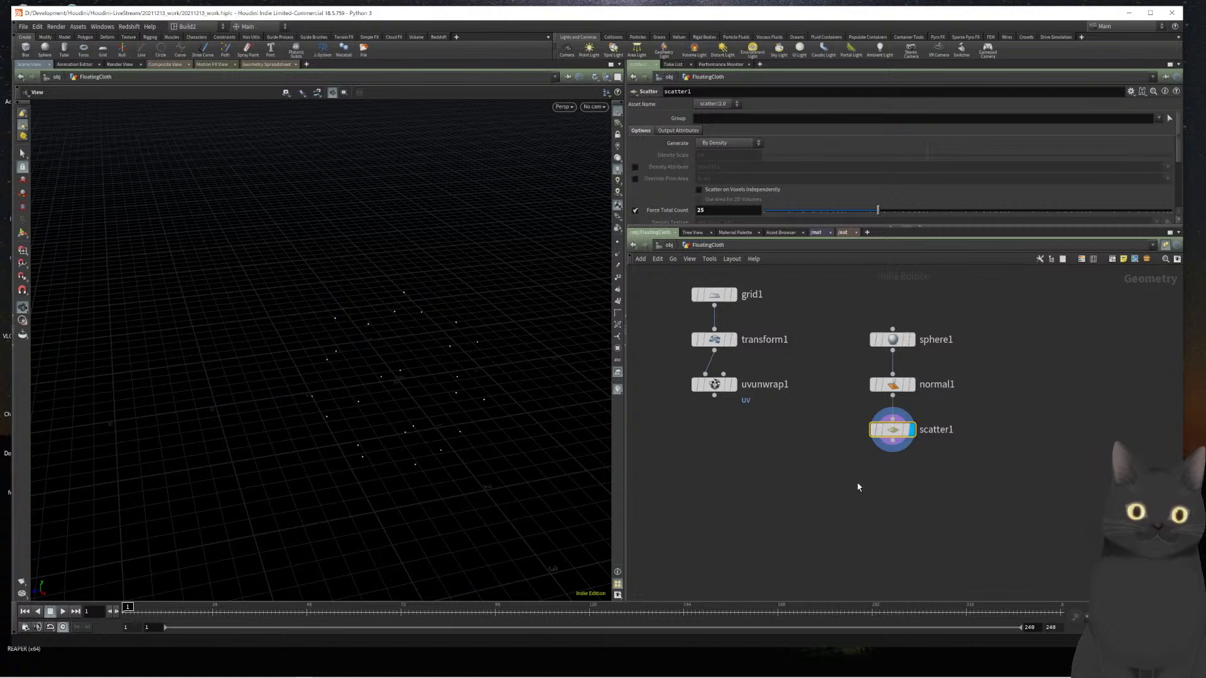
{"action": "left_click", "coordinate": [863, 515]}
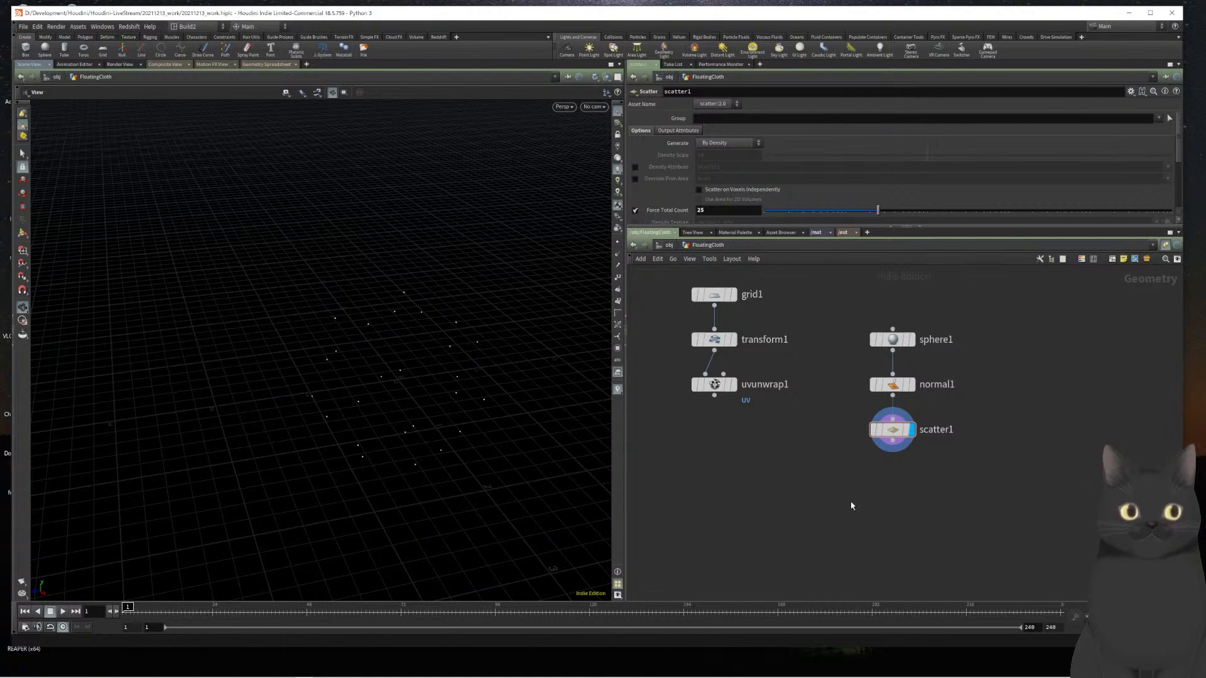
{"action": "key", "text": "Tab"}
{"action": "type", "text": "copp"}
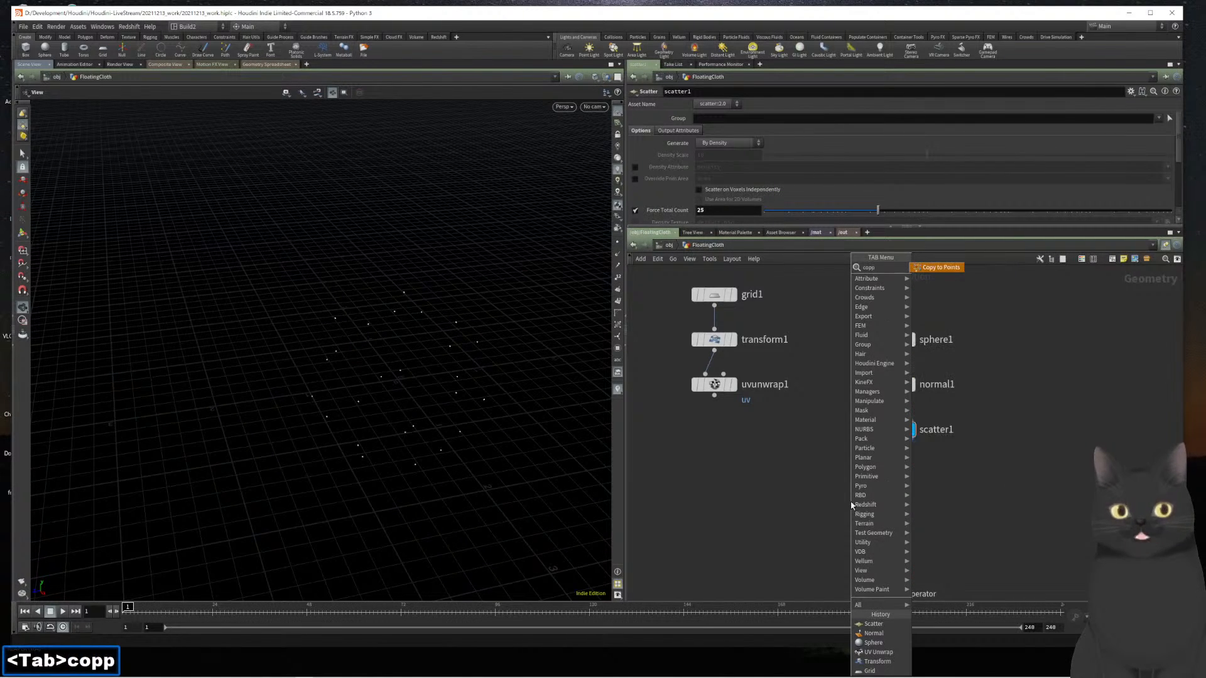
{"action": "key", "text": "Return"}
{"action": "key", "text": "Return"}
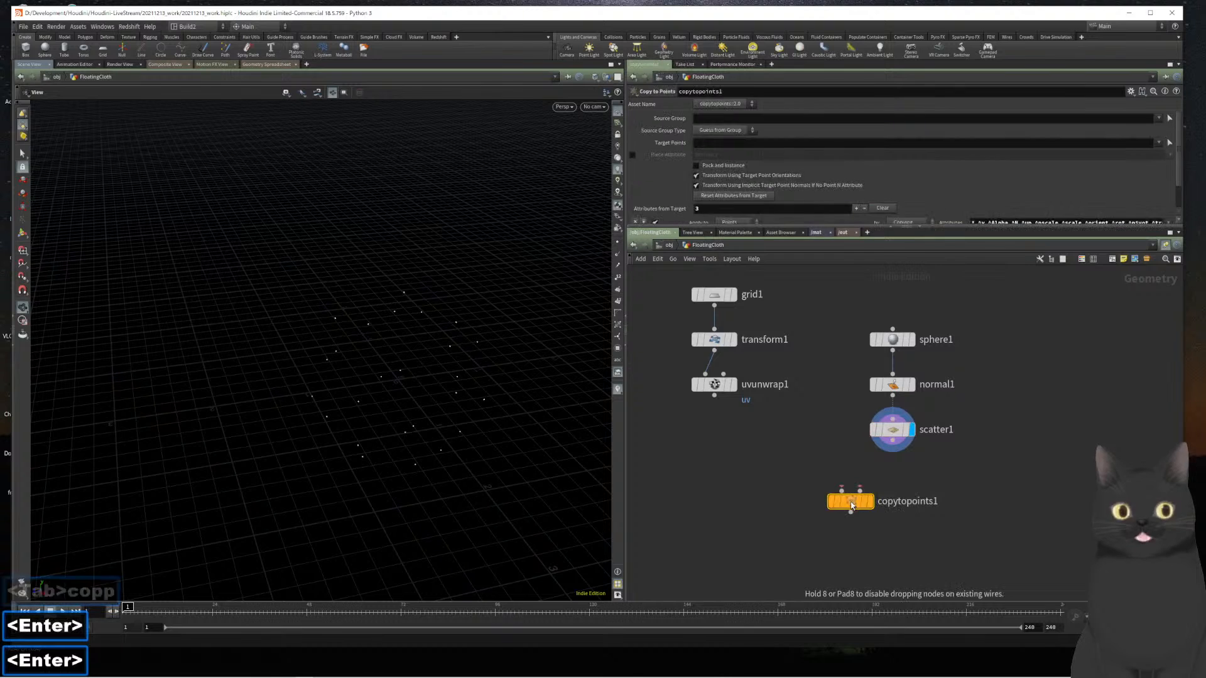
{"action": "left_click", "coordinate": [810, 503]}
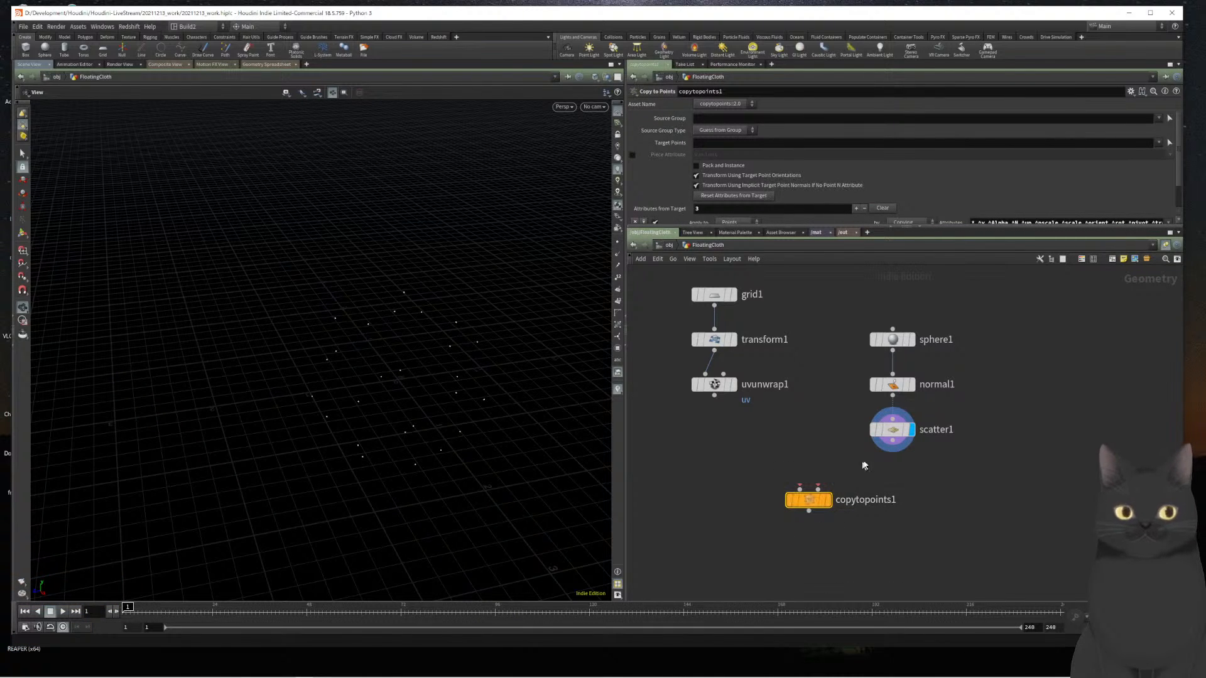
Wire UV Unwrap into the first input of Copy to Points and Scatter into the second, and display the copied strips
{"action": "left_click_drag", "start_coordinate": [885, 445], "coordinate": [814, 486]}
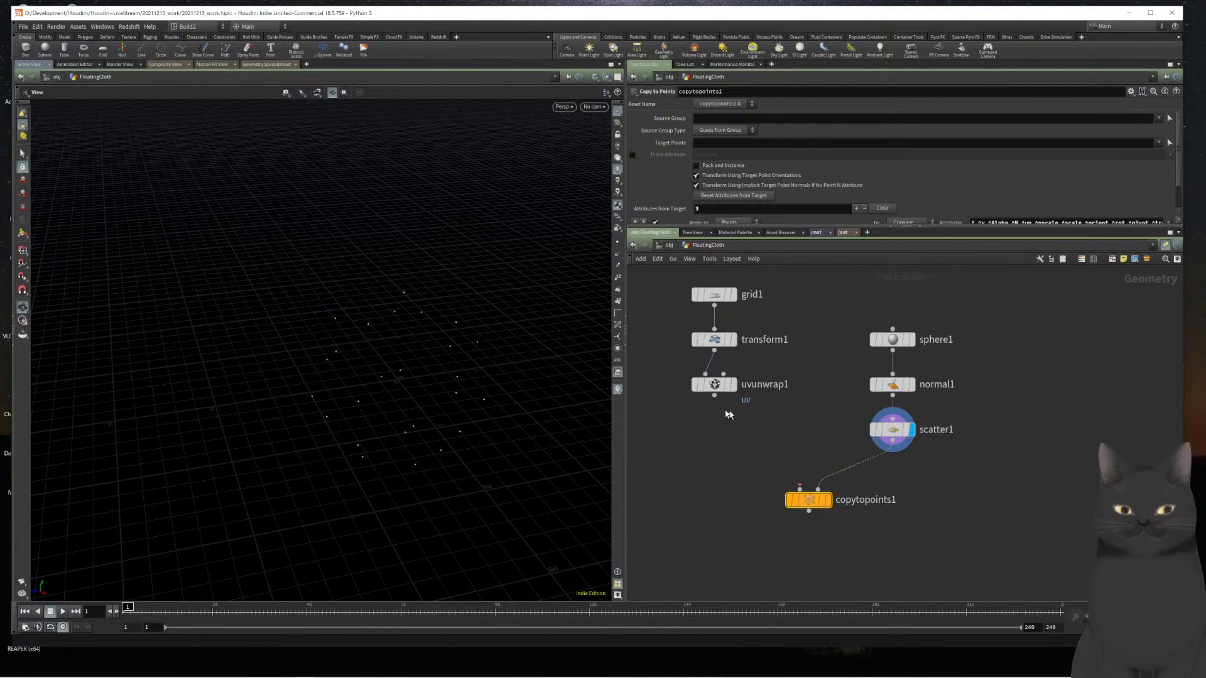
{"action": "left_click_drag", "start_coordinate": [714, 396], "coordinate": [799, 489]}
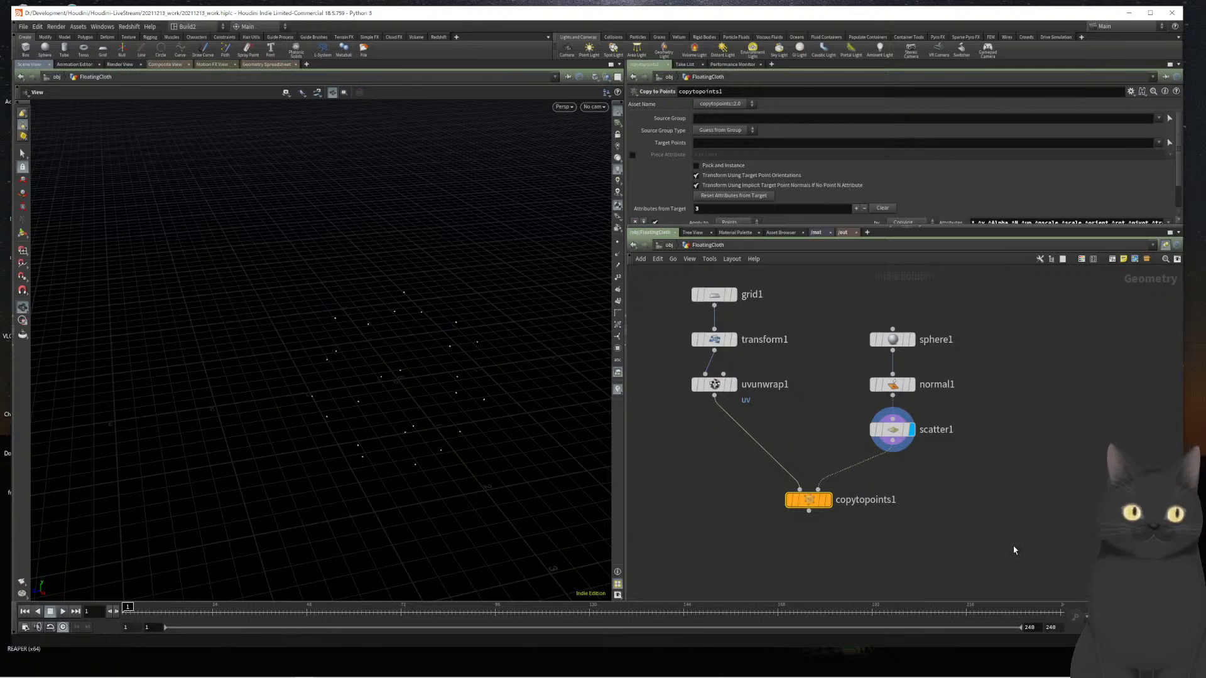
{"action": "left_click_drag", "start_coordinate": [917, 535], "coordinate": [749, 501]}
{"action": "key", "text": "r"}
{"action": "scroll", "coordinate": [400, 375], "scroll_direction": "down", "scroll_amount": 4}
{"action": "left_click_drag", "start_coordinate": [396, 375], "coordinate": [318, 394]}
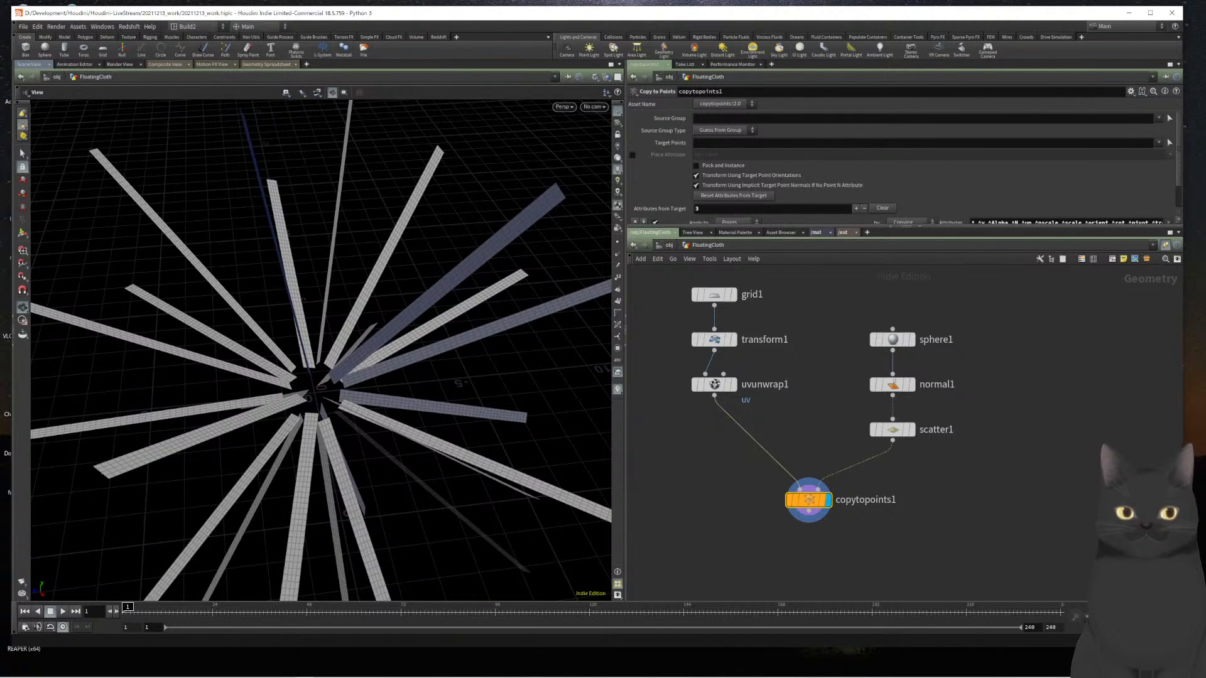
Bypass the Normal node between the sphere and the Scatter node
{"action": "left_click", "coordinate": [894, 429]}
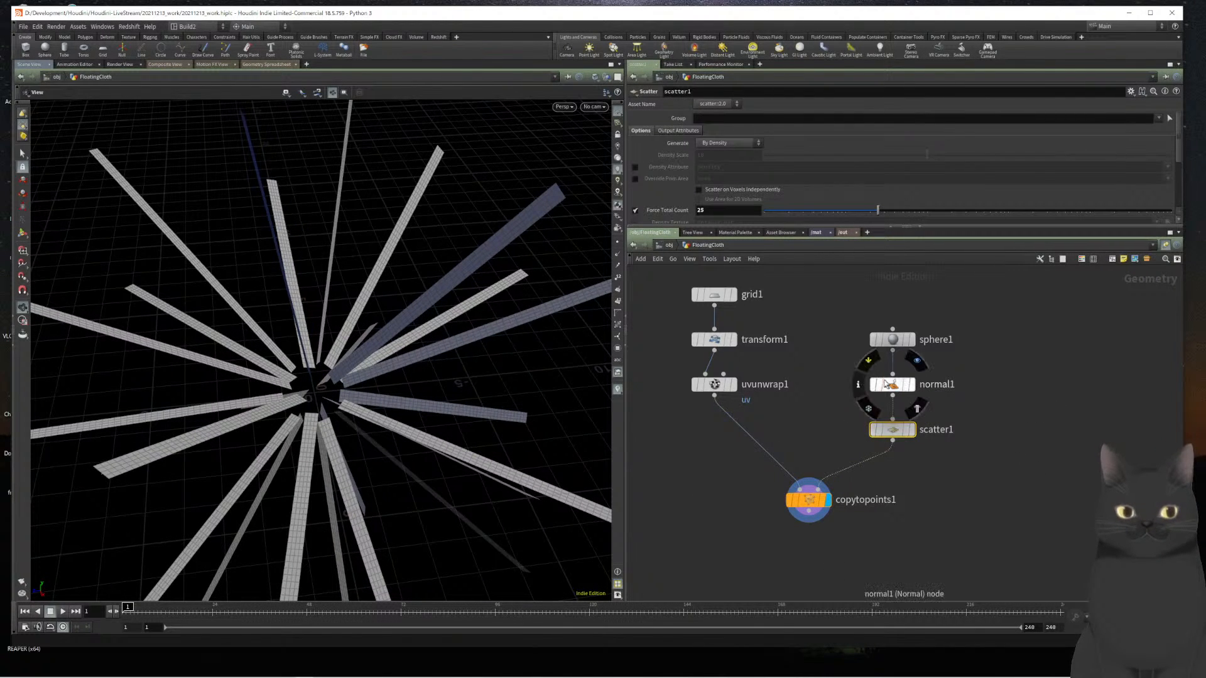
{"action": "left_click", "coordinate": [867, 366]}
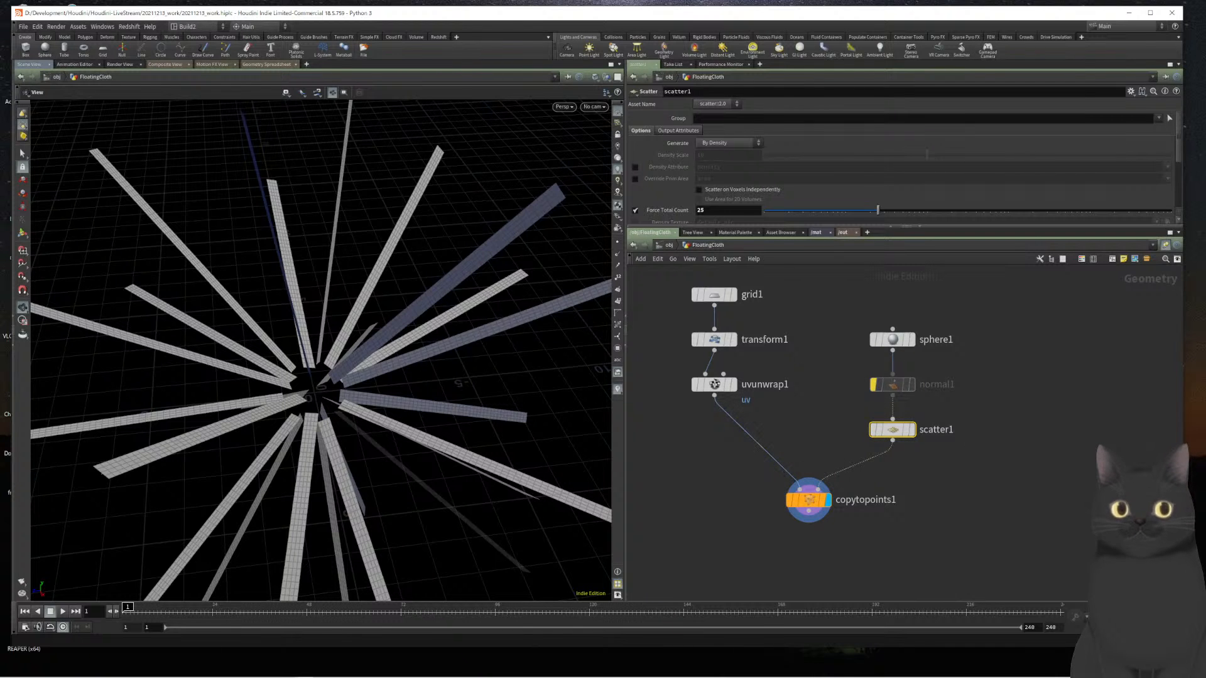
Toggle the Normal node's bypass and inspect how the copied strips are oriented with it bypassed
{"action": "scroll", "coordinate": [367, 394], "scroll_direction": "down", "scroll_amount": 2}
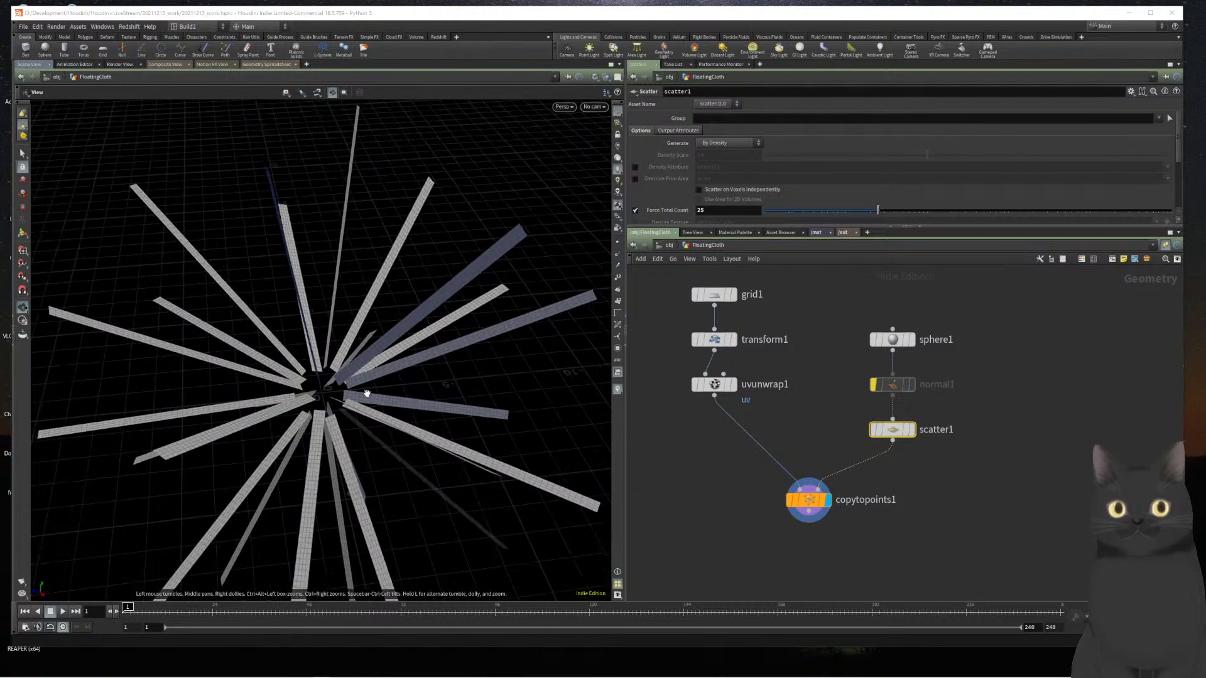
{"action": "left_click_drag", "start_coordinate": [367, 393], "coordinate": [410, 412]}
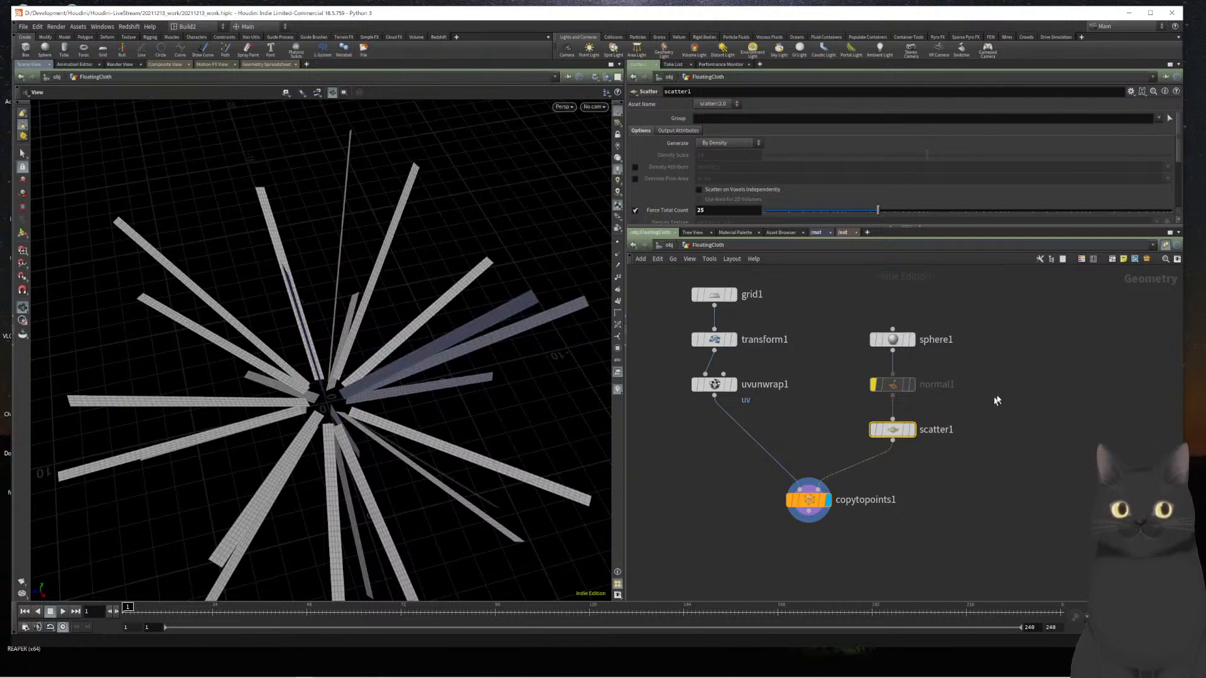
{"action": "left_click", "coordinate": [885, 384]}
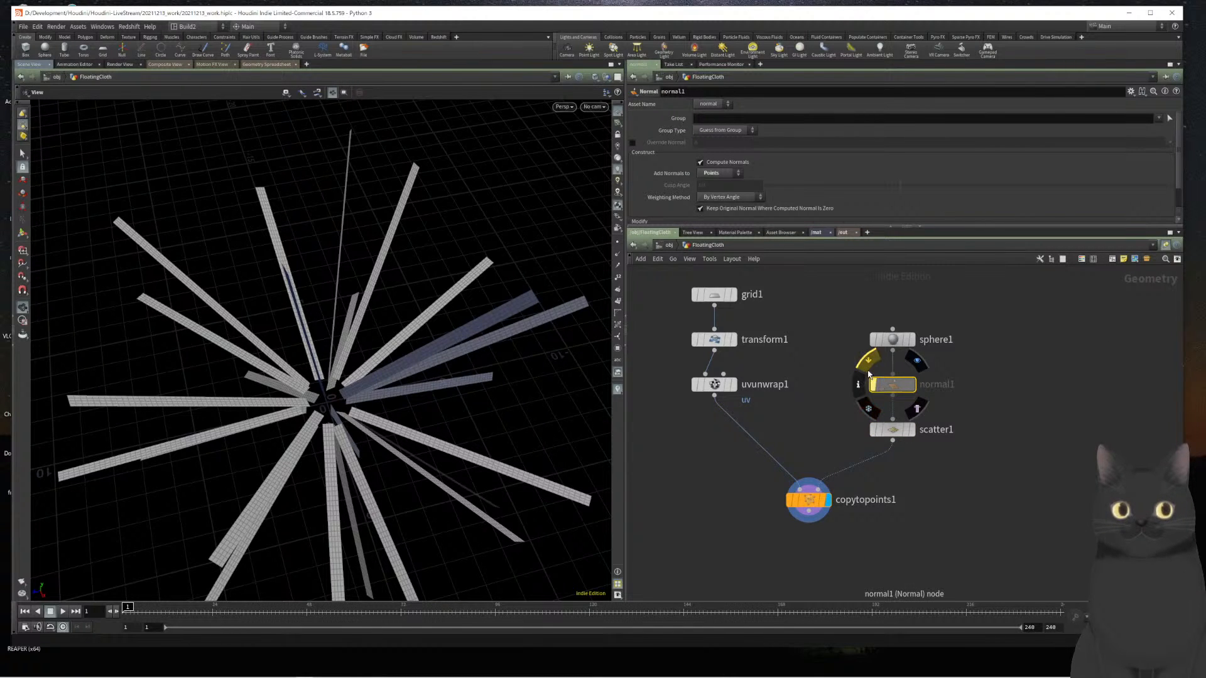
{"action": "left_click", "coordinate": [868, 370]}
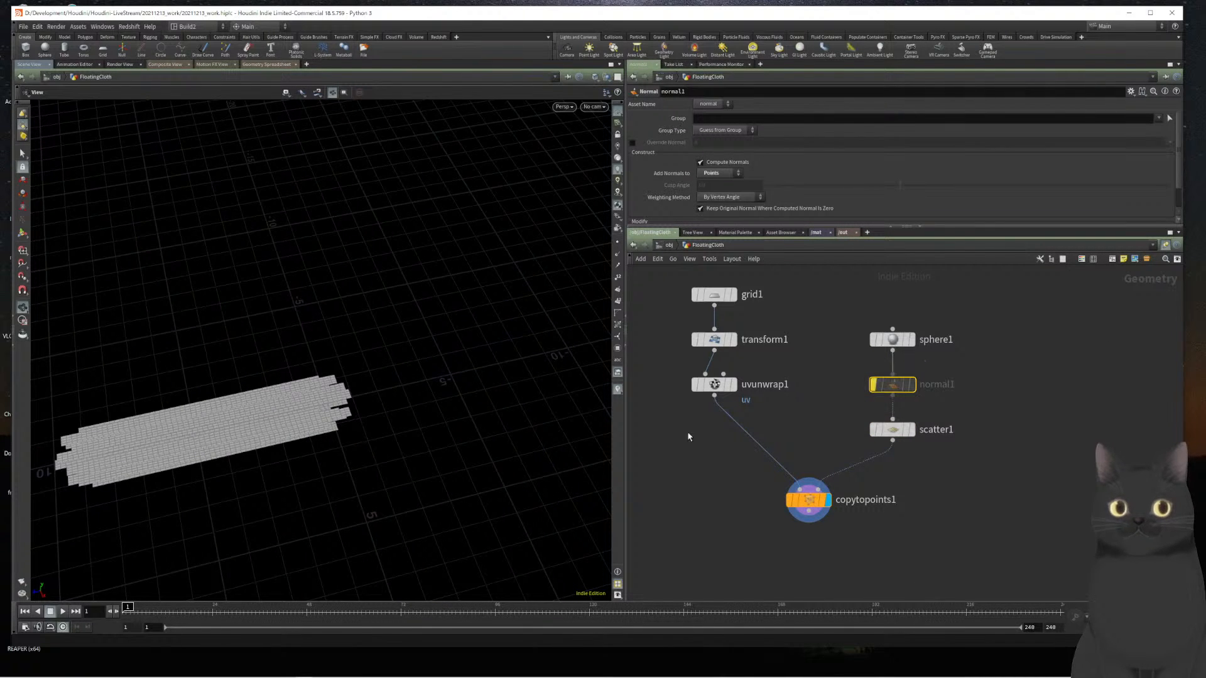
{"action": "left_click_drag", "start_coordinate": [344, 463], "coordinate": [393, 387]}
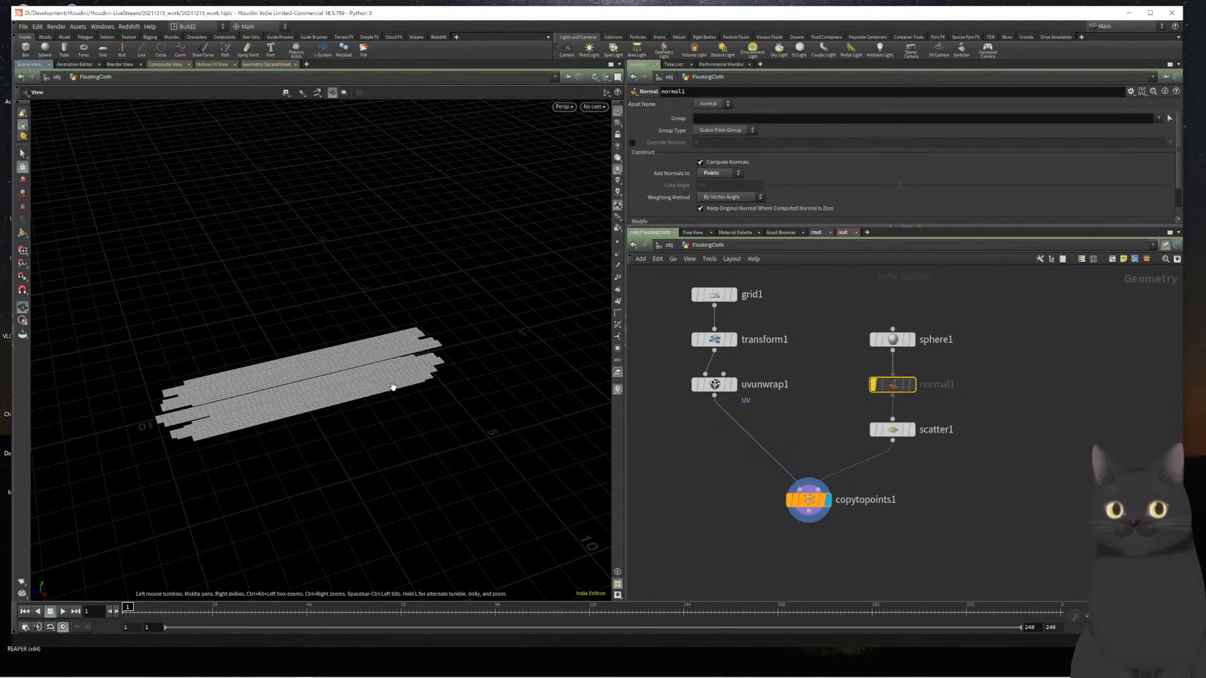
Re-enable the bypassed Normal node between the sphere and the Scatter node
{"action": "mouse_move", "coordinate": [897, 344]}
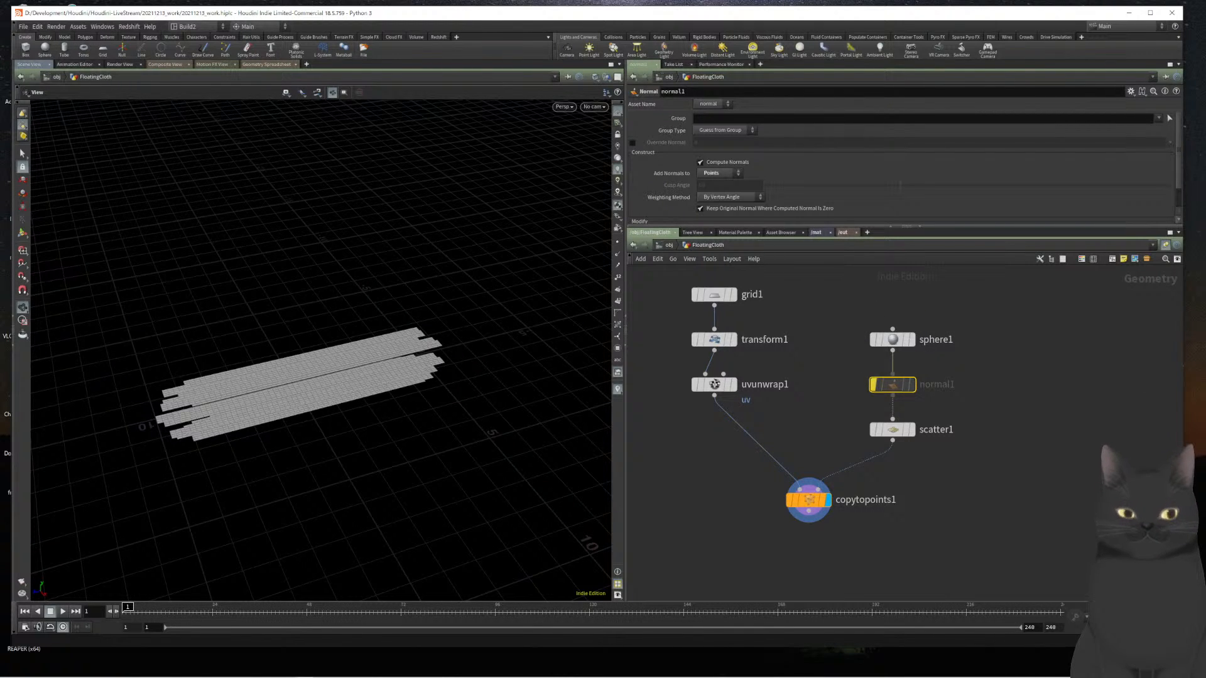
{"action": "mouse_move", "coordinate": [896, 385]}
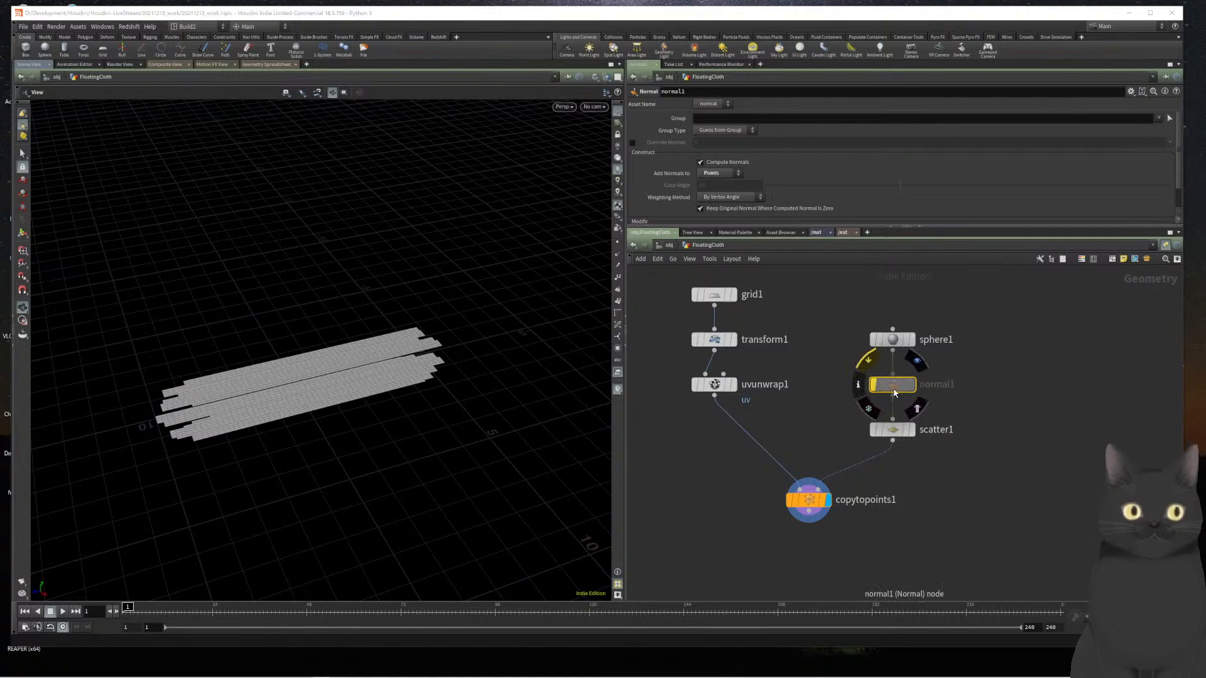
{"action": "left_click", "coordinate": [867, 361]}
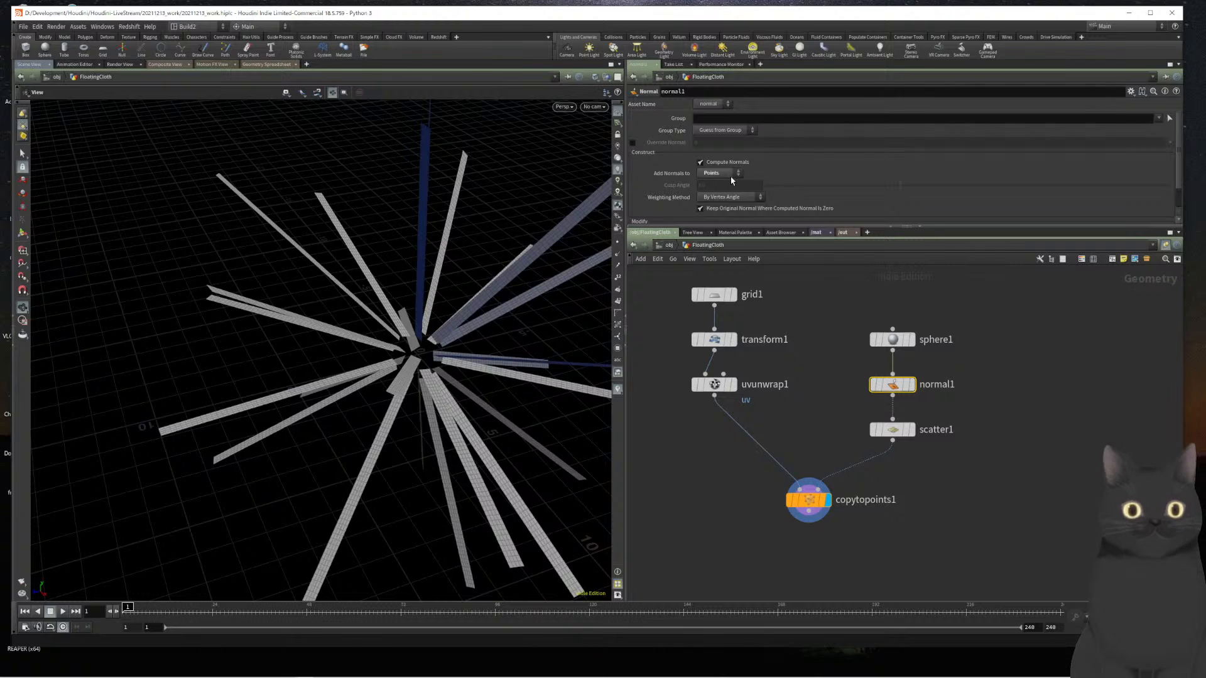
Template the sphere node as a wireframe reference and display the Scatter node's points
{"action": "mouse_move", "coordinate": [913, 393]}
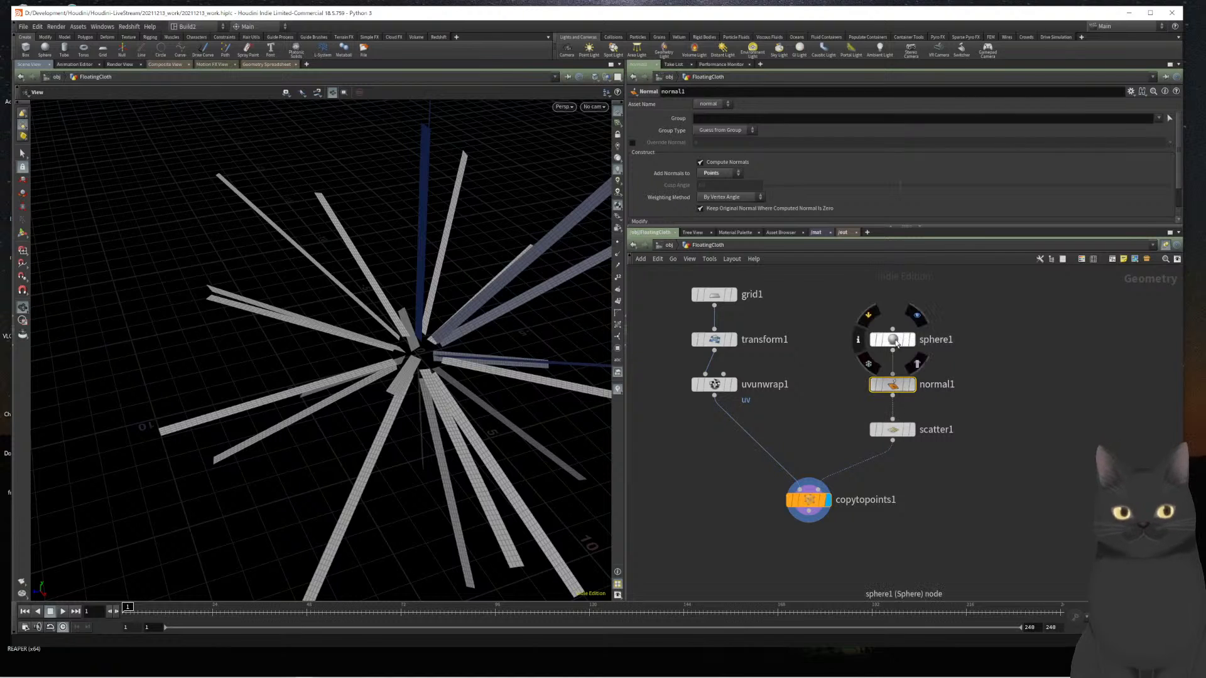
{"action": "left_click", "coordinate": [904, 344]}
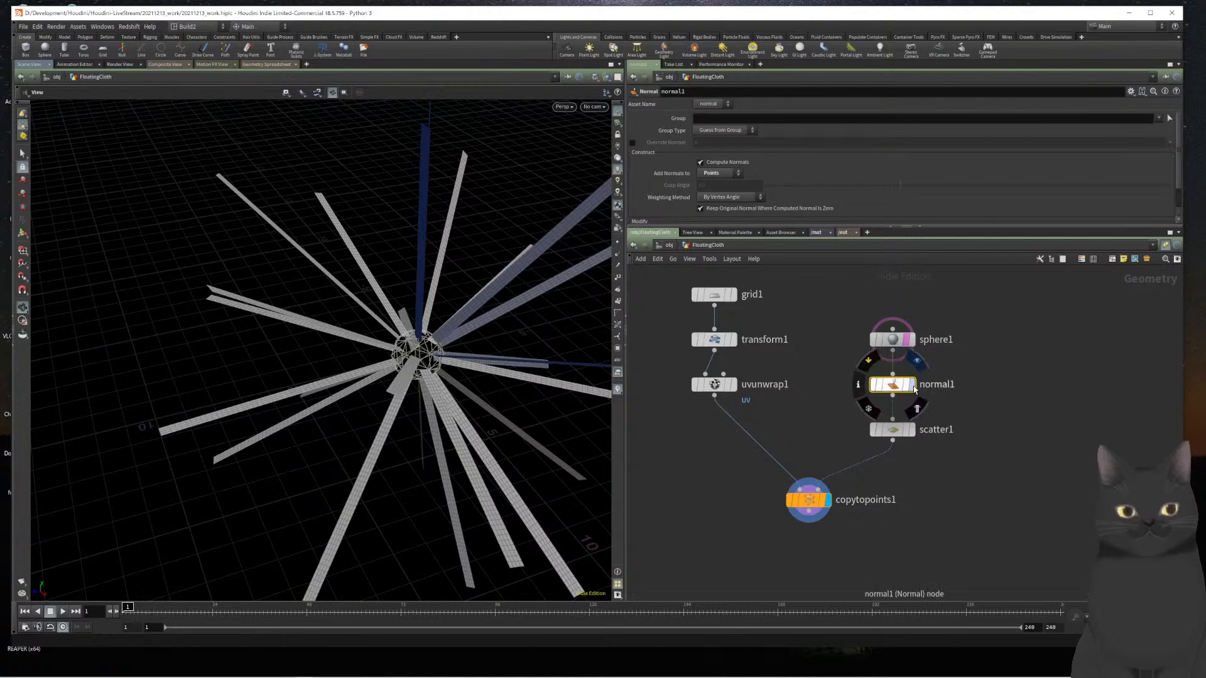
{"action": "left_click", "coordinate": [913, 432]}
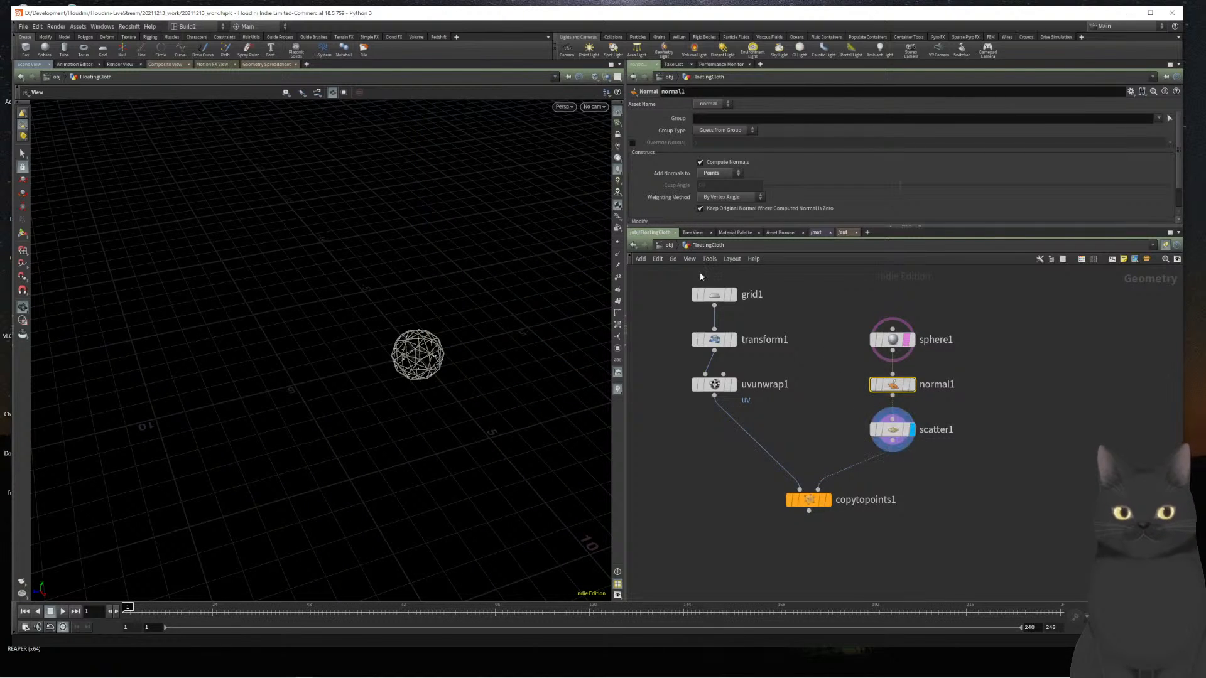
Show point normals in the viewport and examine their directions on the scattered sphere points
{"action": "left_click", "coordinate": [620, 255]}
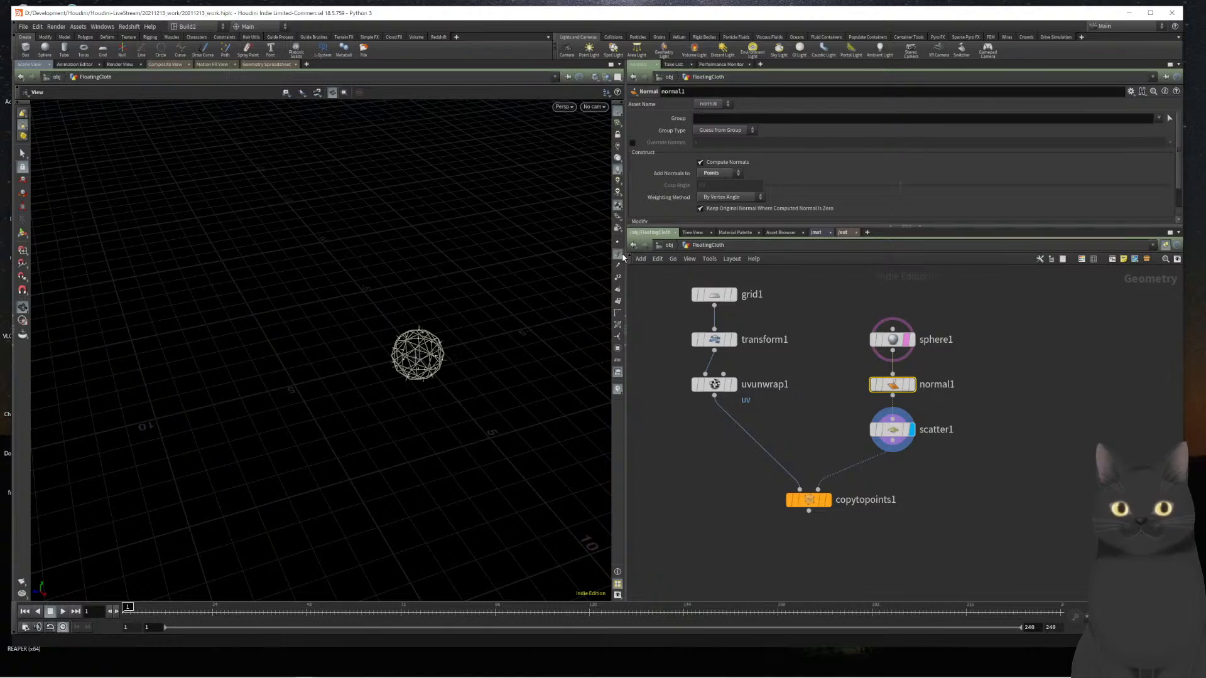
{"action": "scroll", "coordinate": [428, 369], "scroll_direction": "up", "scroll_amount": 4}
{"action": "scroll", "coordinate": [427, 368], "scroll_direction": "up", "scroll_amount": 5}
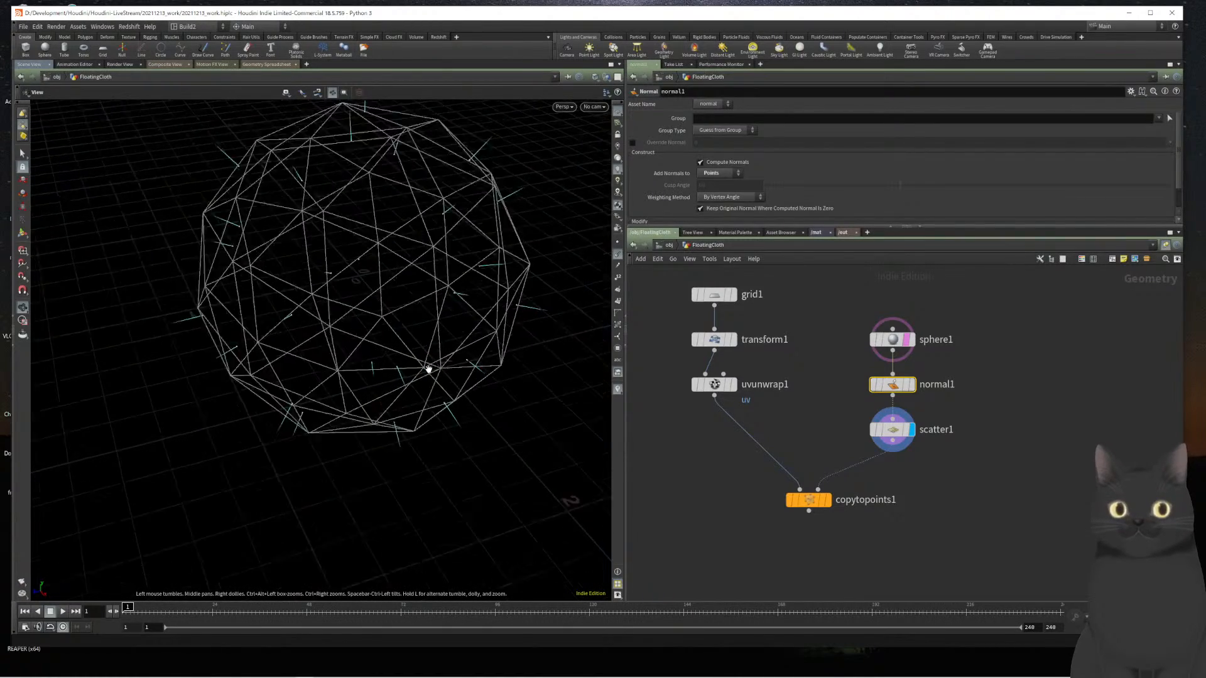
{"action": "scroll", "coordinate": [426, 367], "scroll_direction": "down", "scroll_amount": 3}
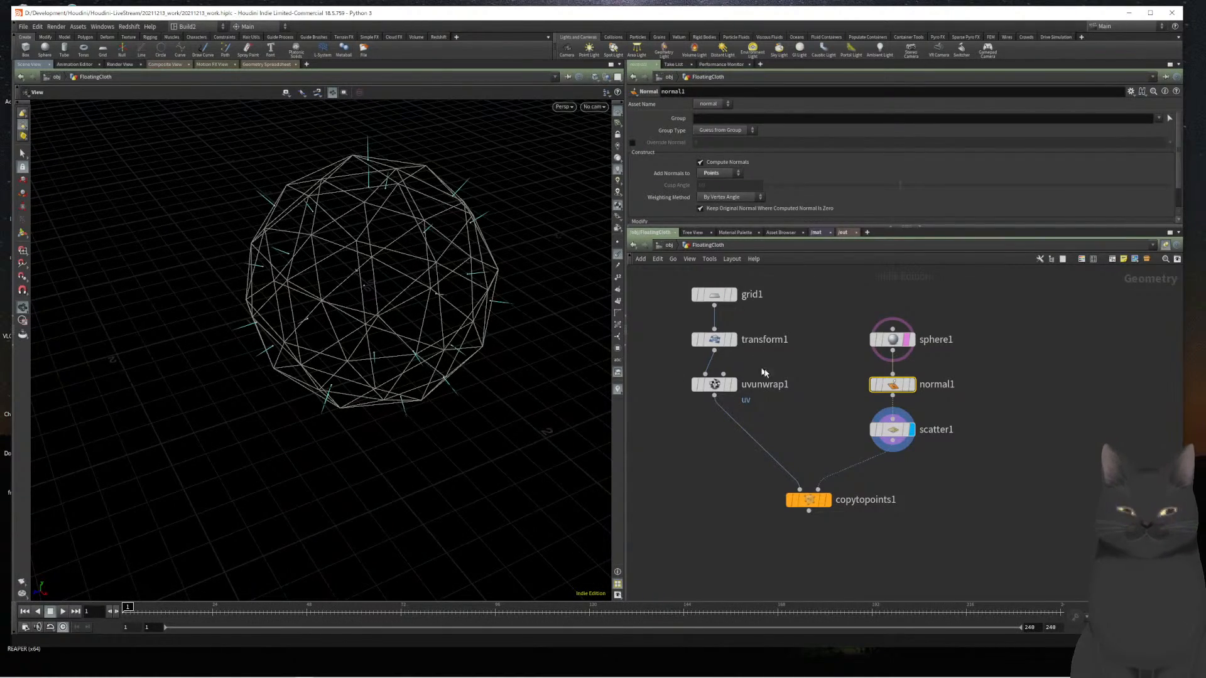
{"action": "scroll", "coordinate": [766, 370], "scroll_direction": "down", "scroll_amount": 4}
{"action": "scroll", "coordinate": [806, 445], "scroll_direction": "up", "scroll_amount": 4}
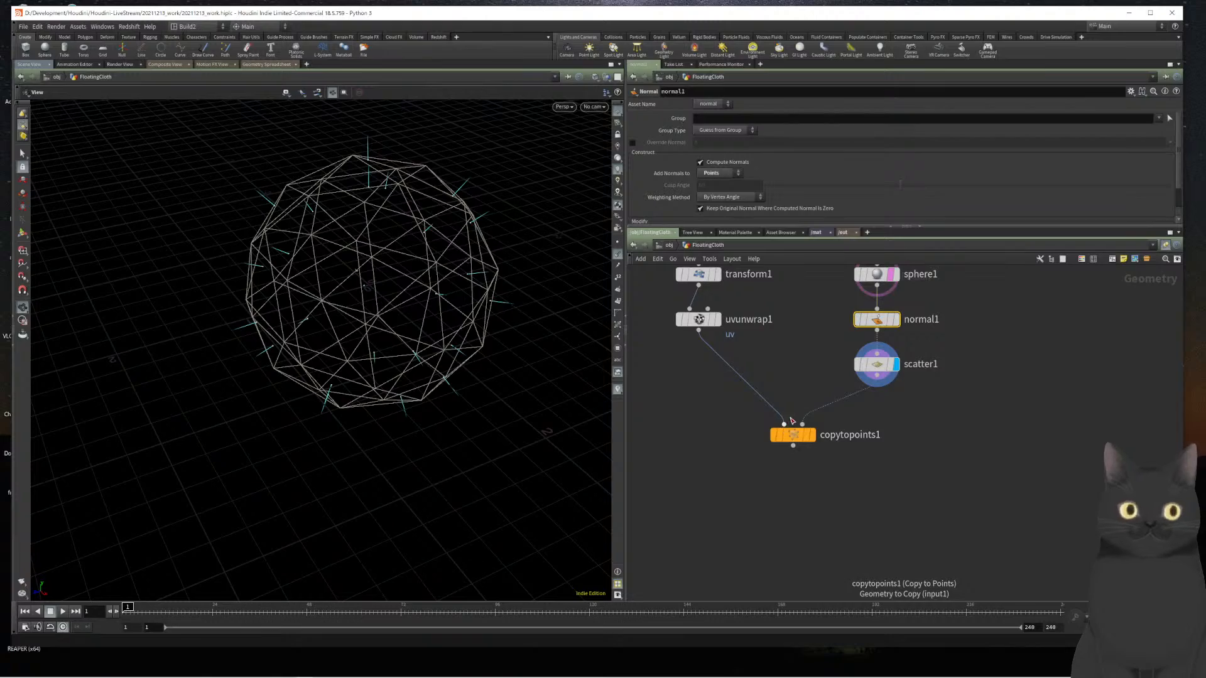
Display the Copy to Points result and hide the point normals in the viewport
{"action": "left_click", "coordinate": [813, 439]}
{"action": "scroll", "coordinate": [366, 387], "scroll_direction": "down", "scroll_amount": 6}
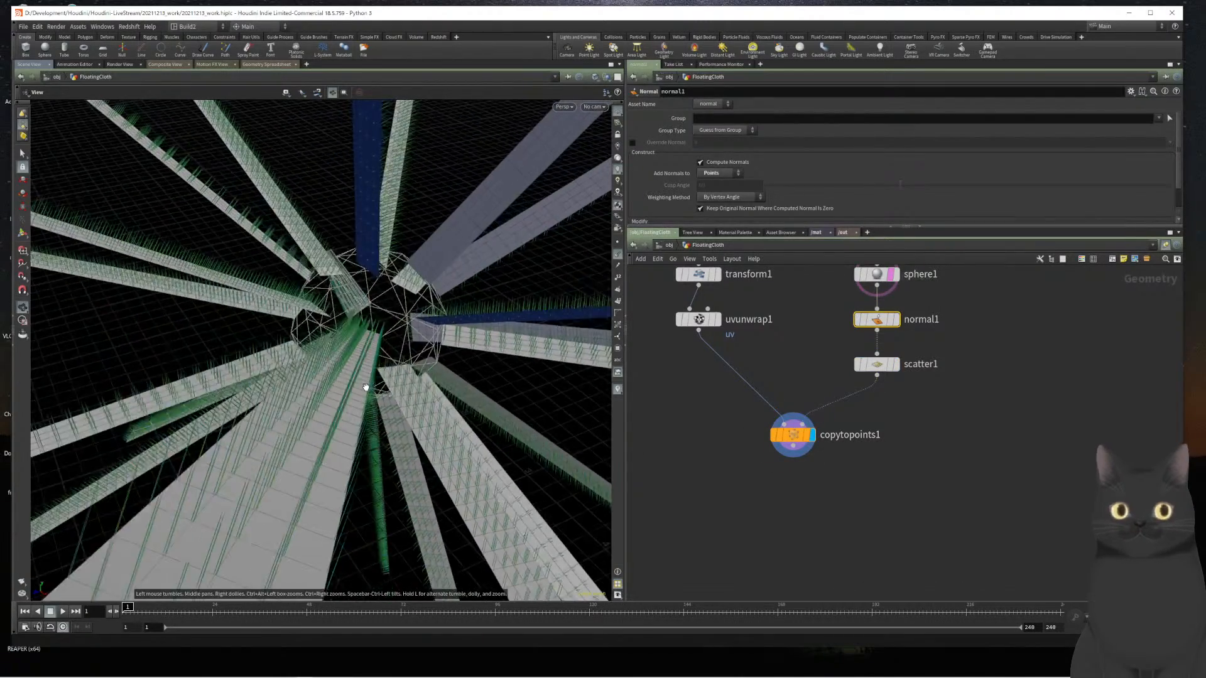
{"action": "left_click", "coordinate": [615, 257]}
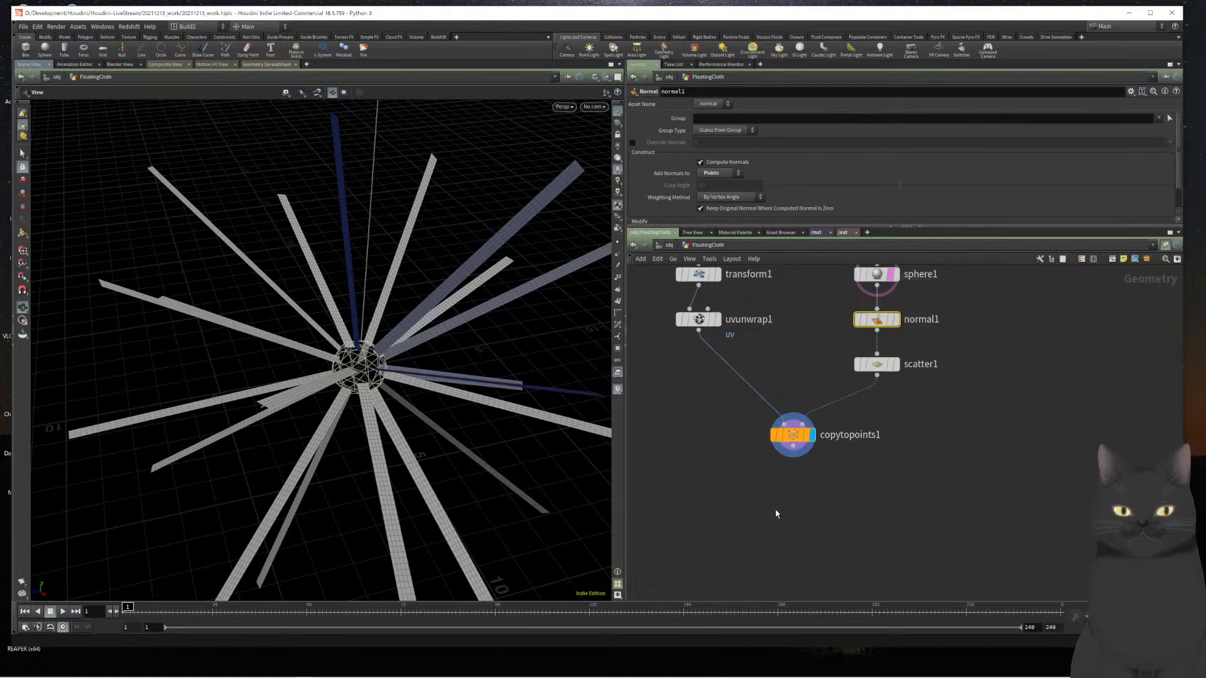
Add a Vellum Solver node and place it below Copy to Points, leaving a gap between them
{"action": "key", "text": "Tab"}
{"action": "type", "text": "vellums"}
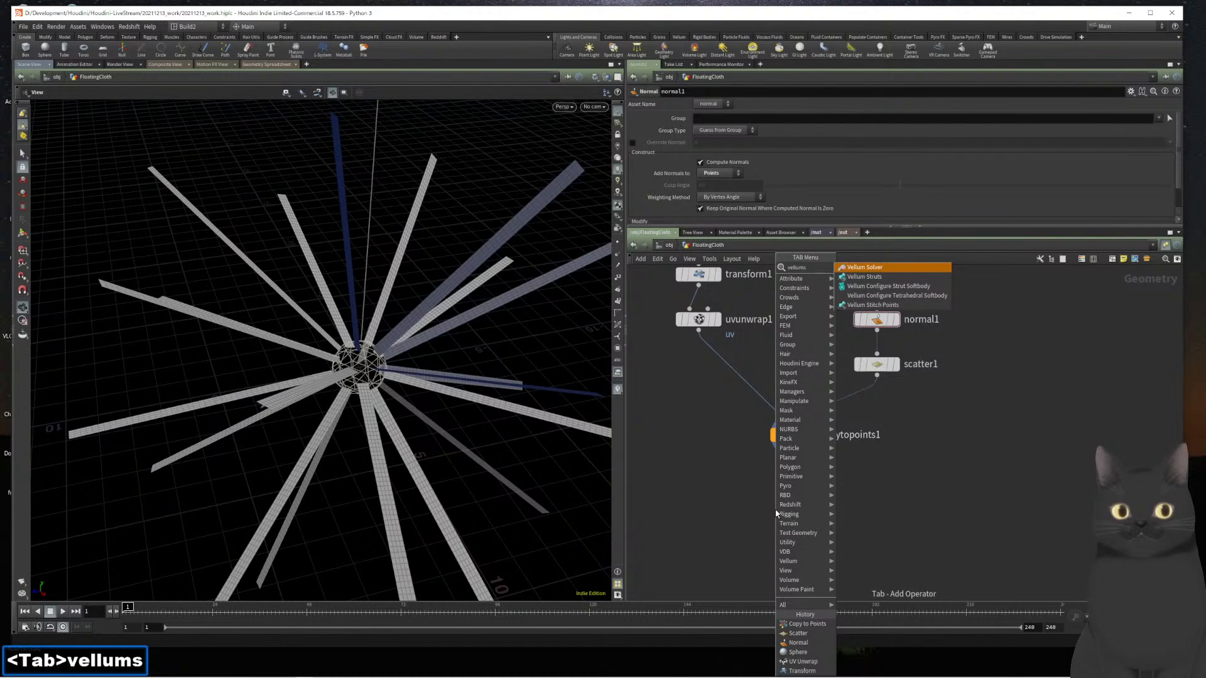
{"action": "key", "text": "Return"}
{"action": "left_click", "coordinate": [776, 514]}
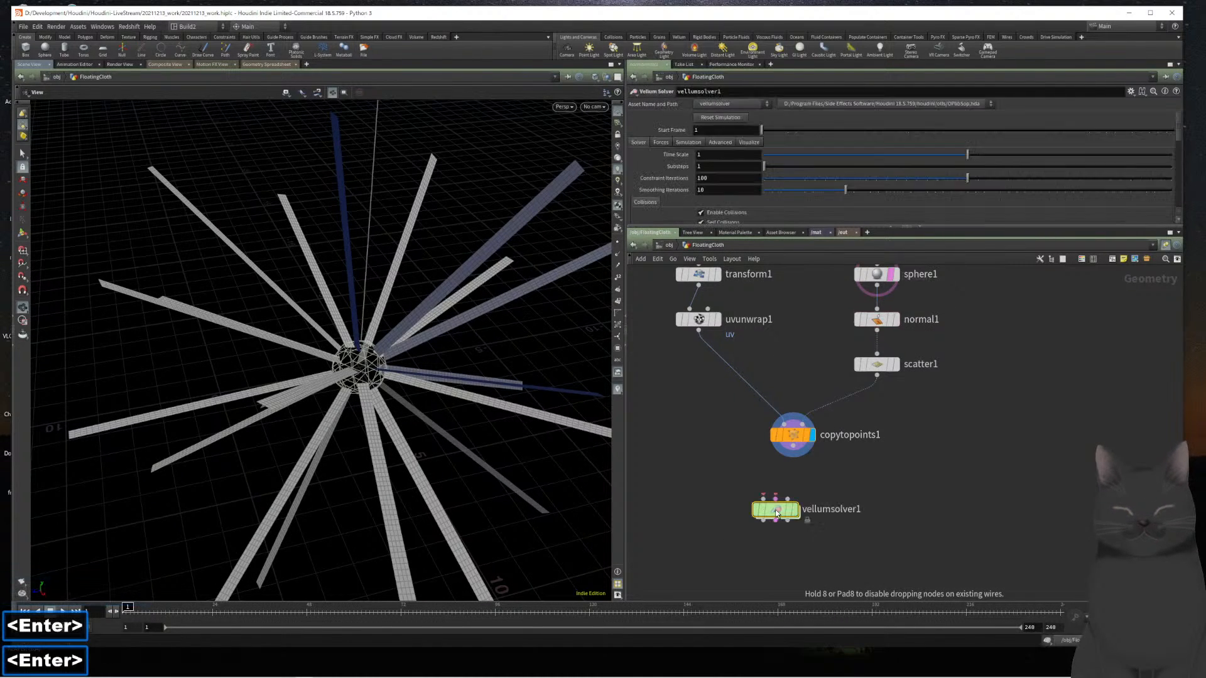
{"action": "left_click_drag", "start_coordinate": [776, 512], "coordinate": [795, 549]}
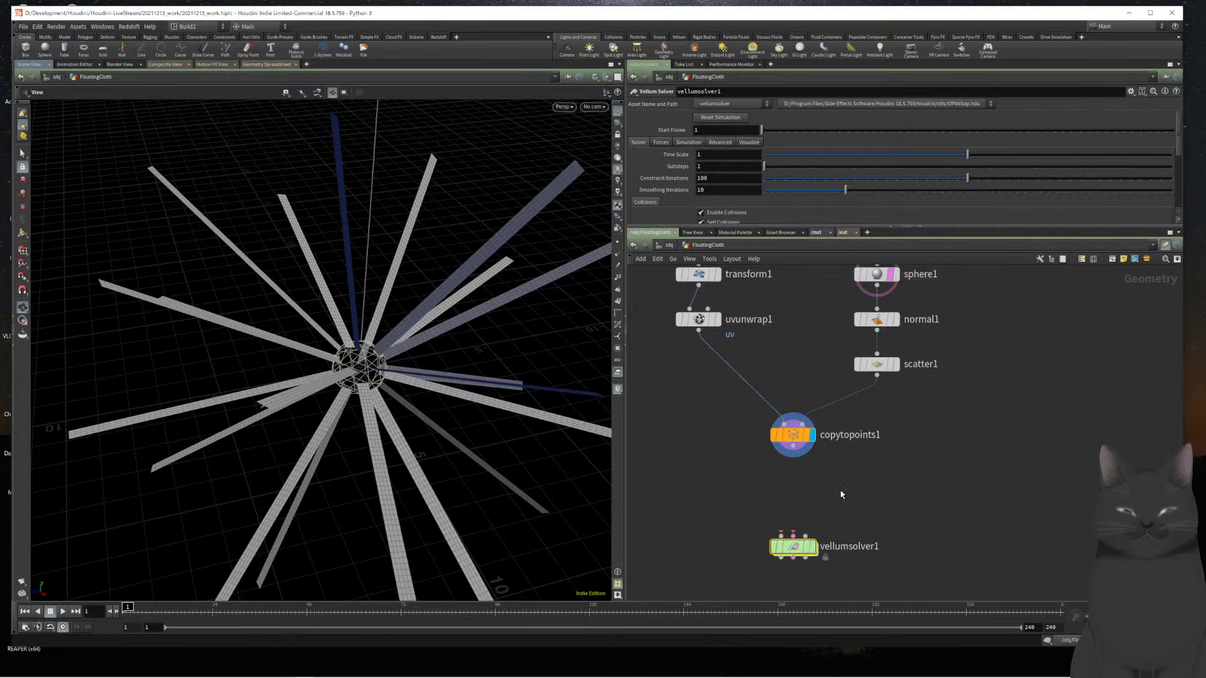
{"action": "middle_click_drag", "start_coordinate": [857, 491], "coordinate": [917, 467]}
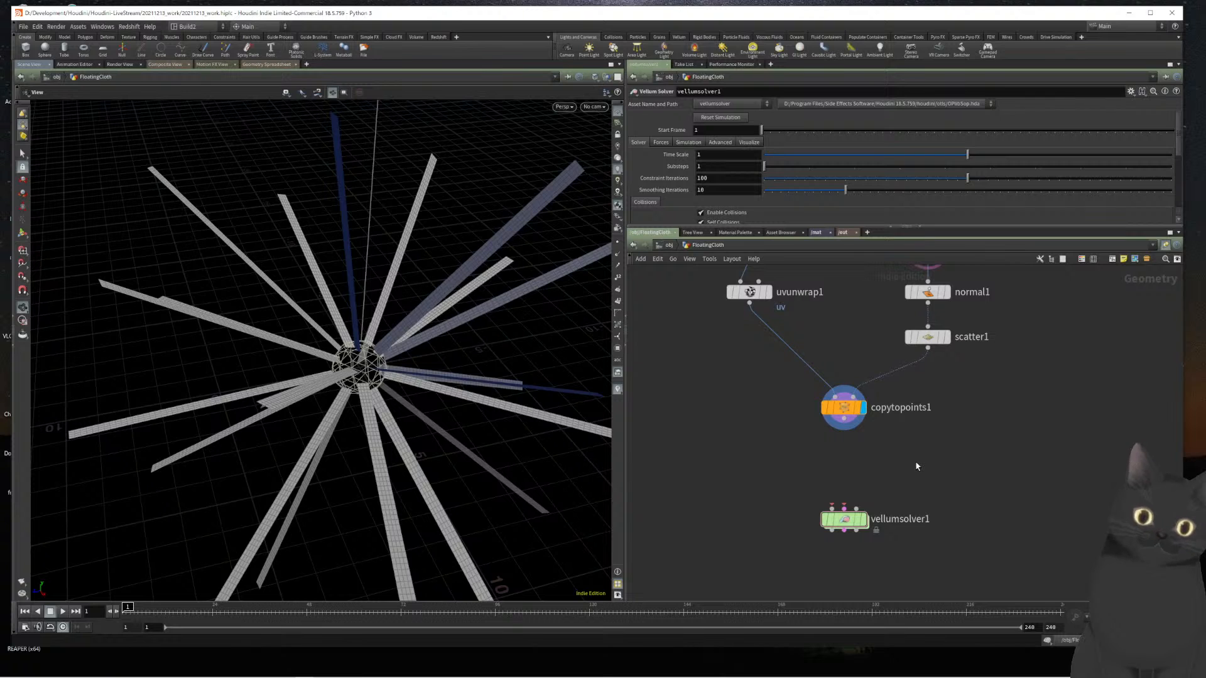
{"action": "key", "text": "Tab"}
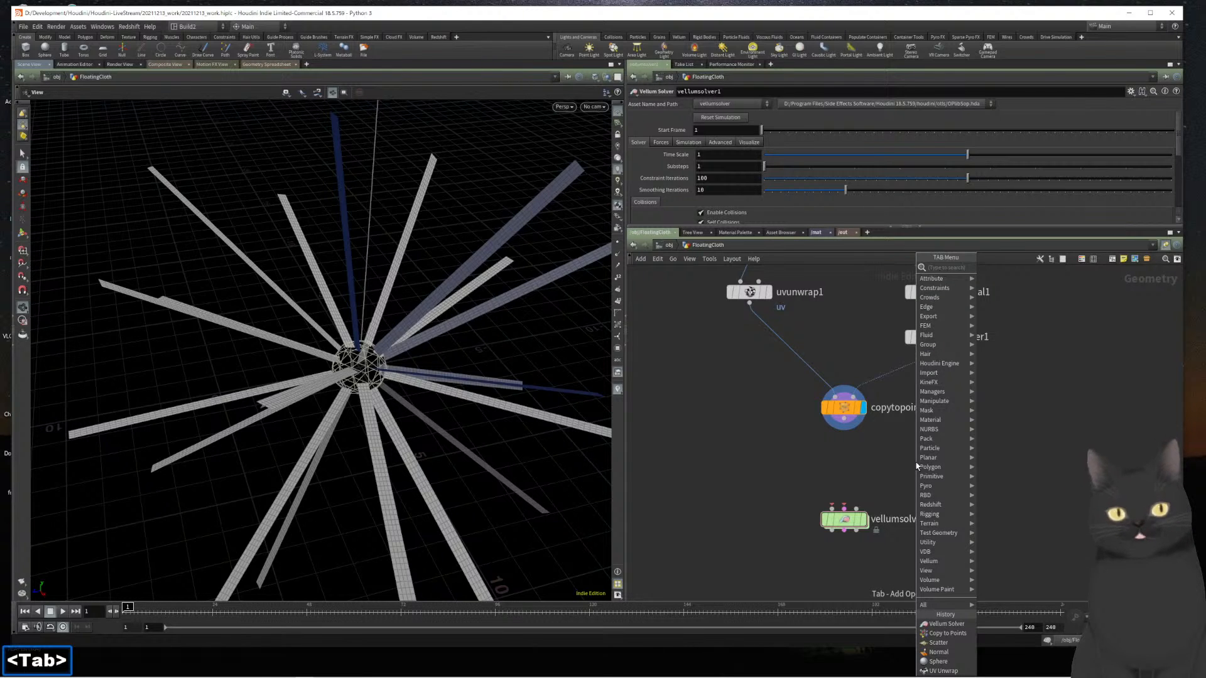
{"action": "type", "text": "veluu"}
{"action": "key", "text": "BackSpace"}
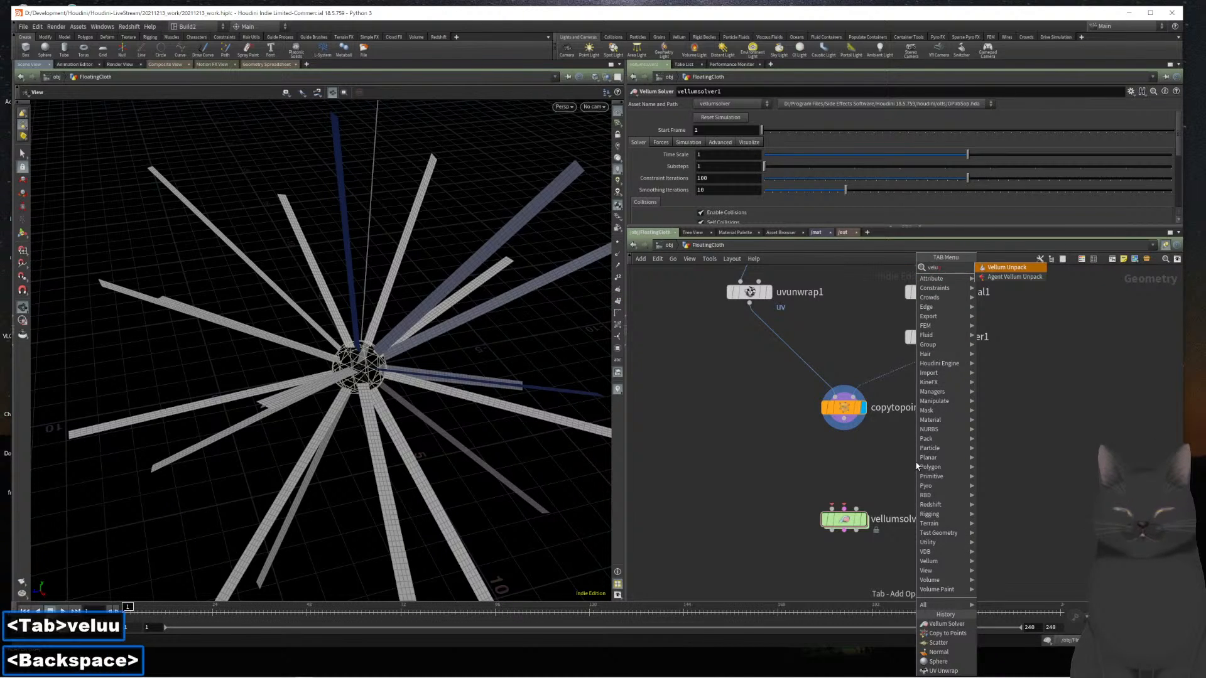
{"action": "key", "text": "BackSpace"}
{"action": "type", "text": "lume"}
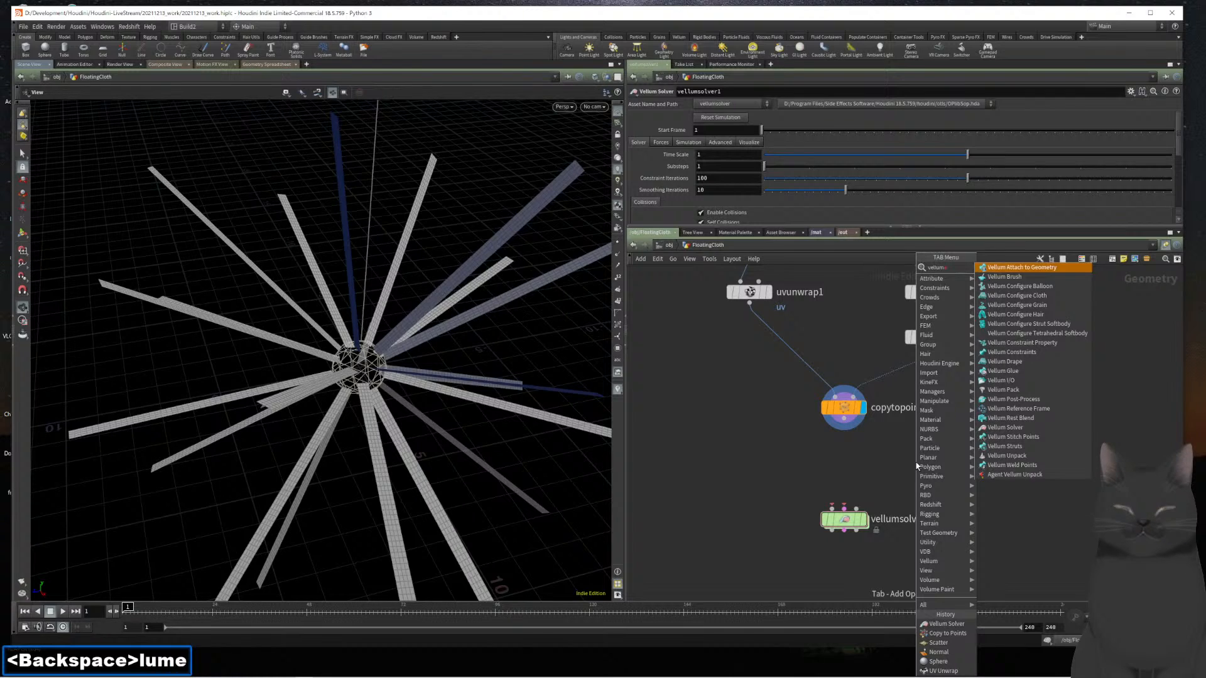
{"action": "key", "text": "BackSpace"}
{"action": "type", "text": "clo"}
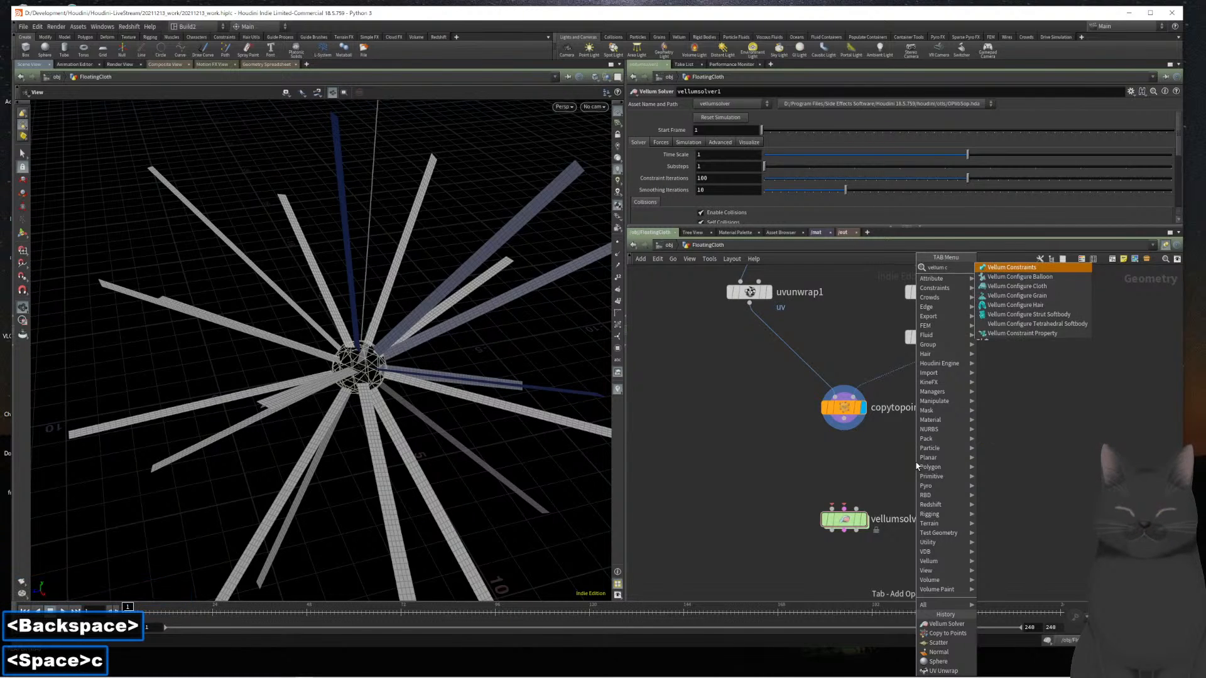
{"action": "key", "text": "BackSpace"}
{"action": "key", "text": "BackSpace"}
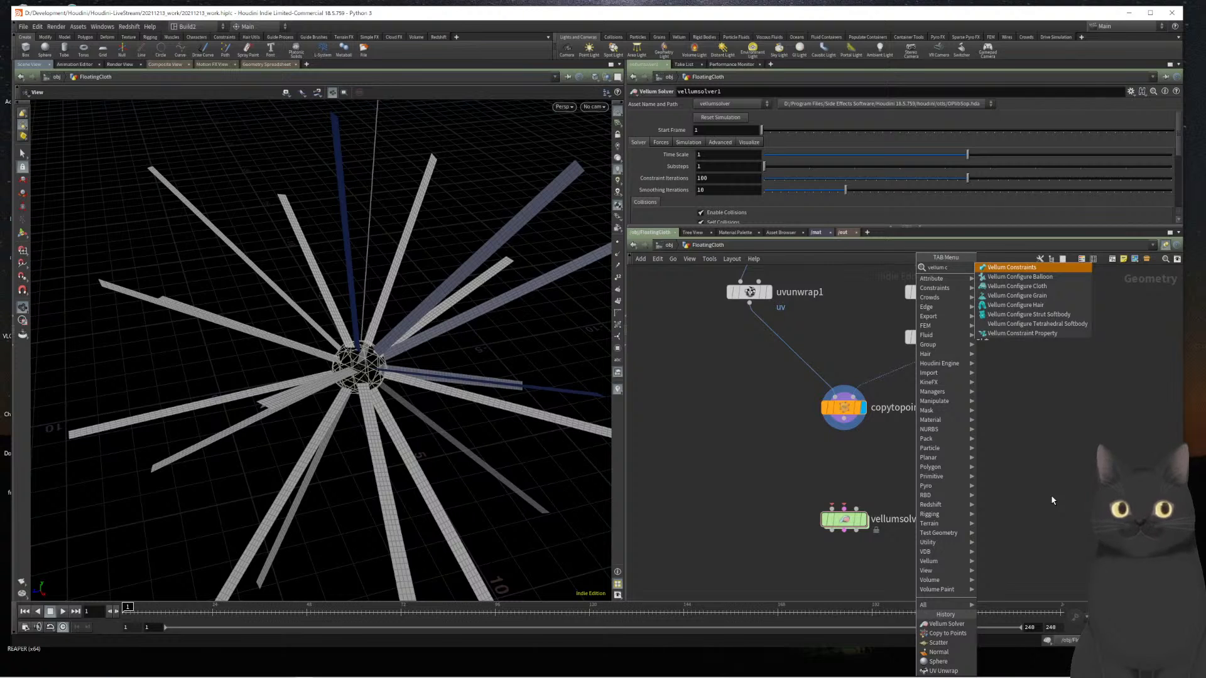
{"action": "left_click", "coordinate": [1030, 269]}
{"action": "left_click", "coordinate": [959, 492]}
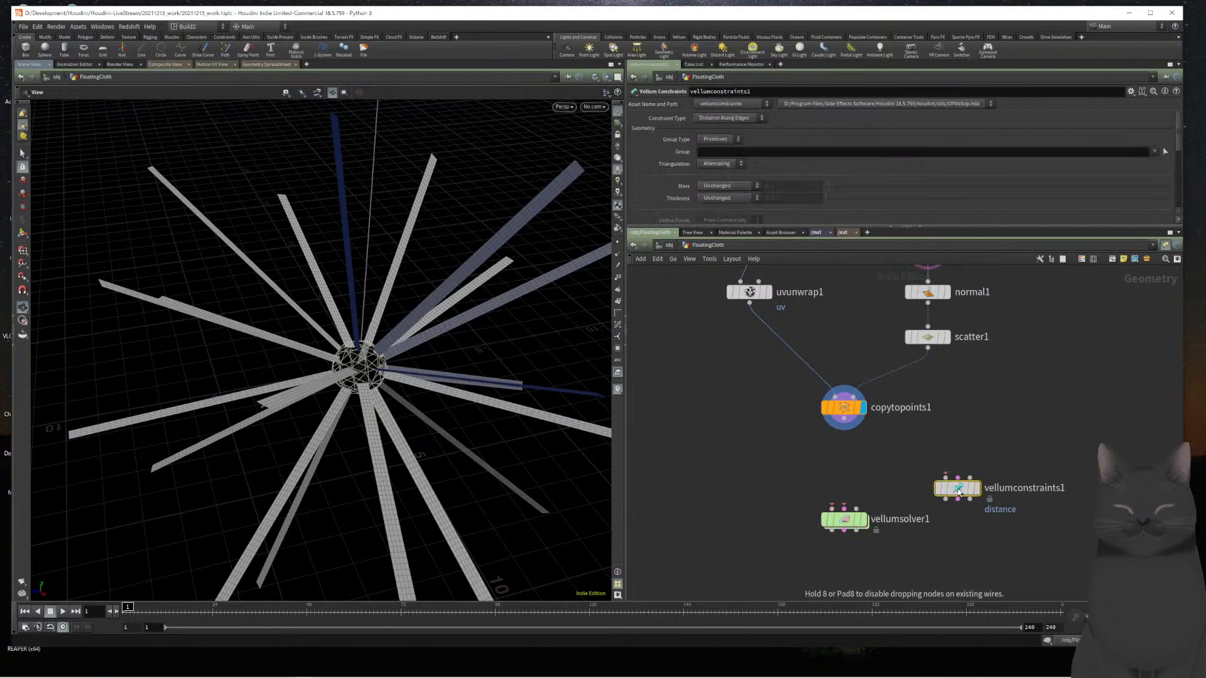
{"action": "key", "text": "Delete"}
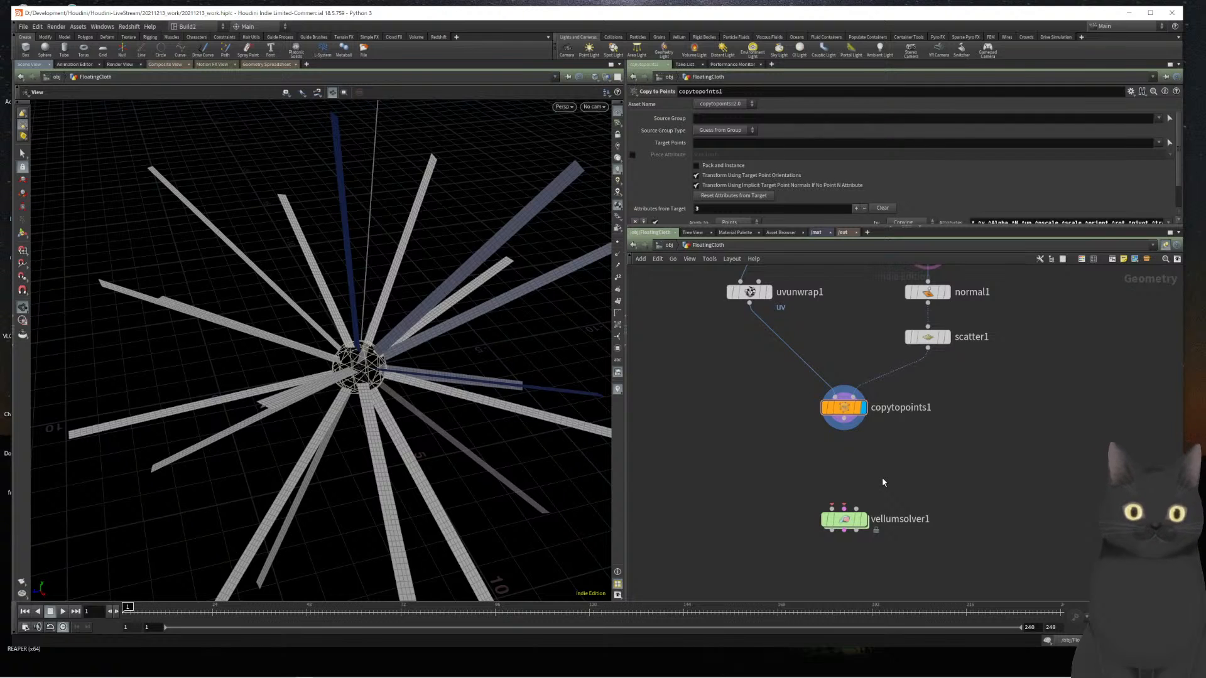
Add a Vellum Configure Cloth node and place it between the Copy to Points and Vellum Solver nodes
{"action": "key", "text": "Tab"}
{"action": "type", "text": "vell"}
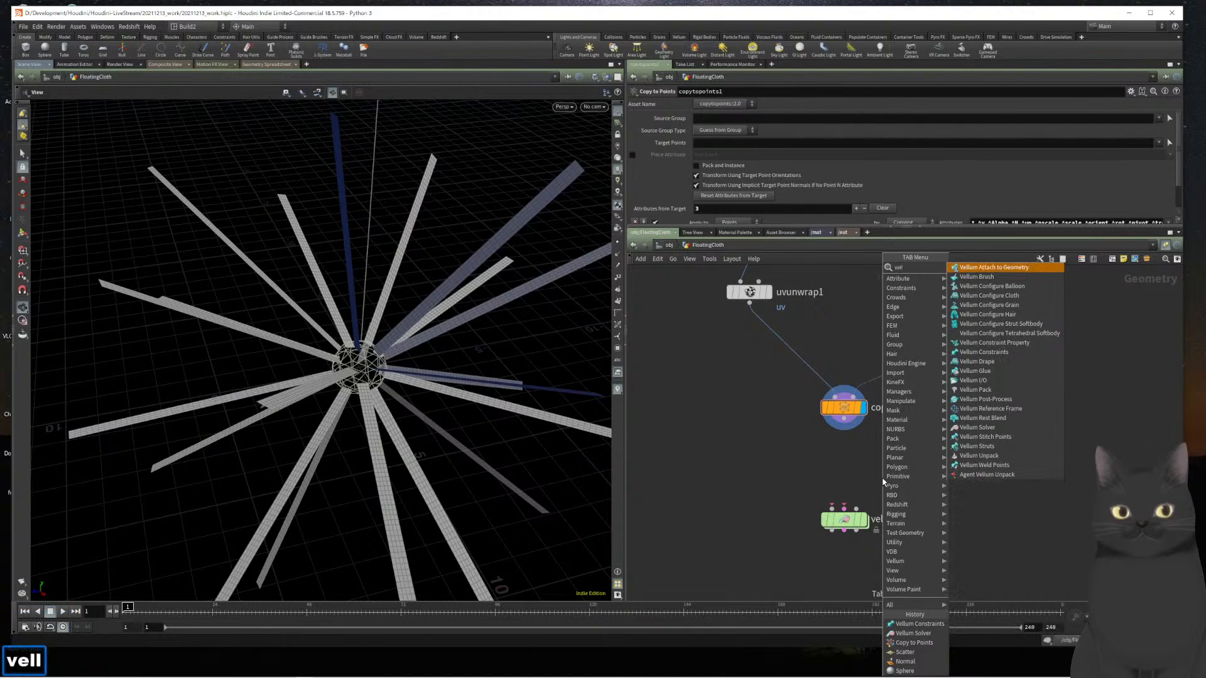
{"action": "type", "text": "um"}
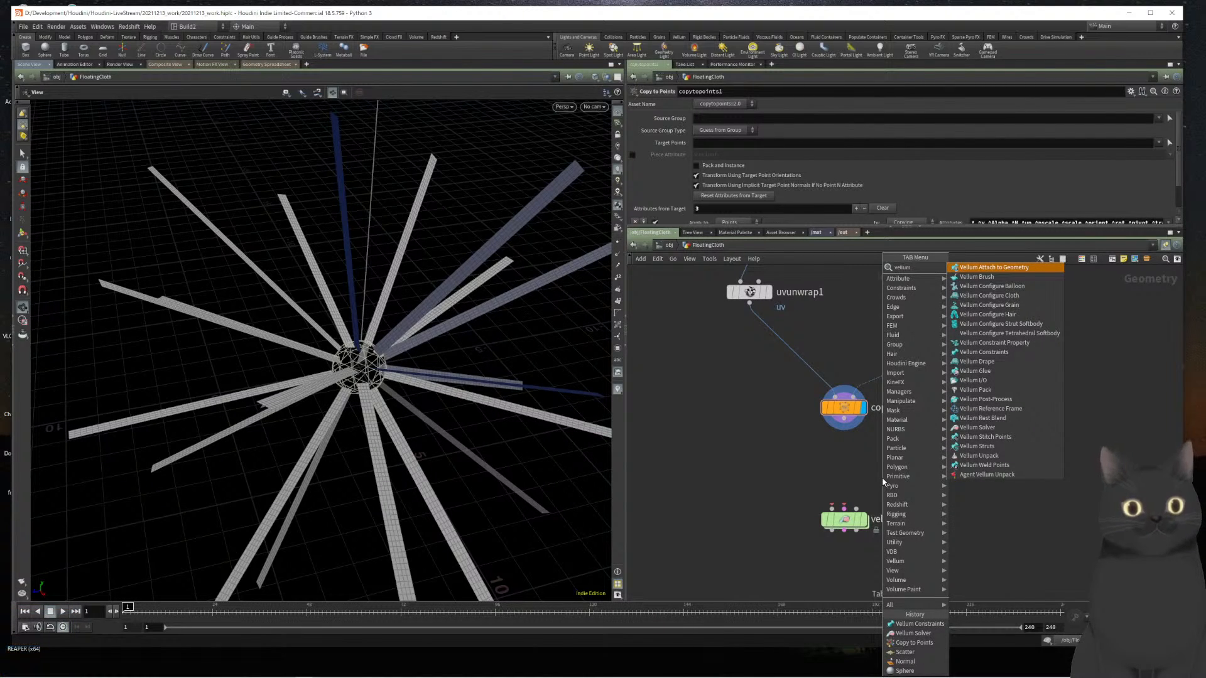
{"action": "type", "text": "cl"}
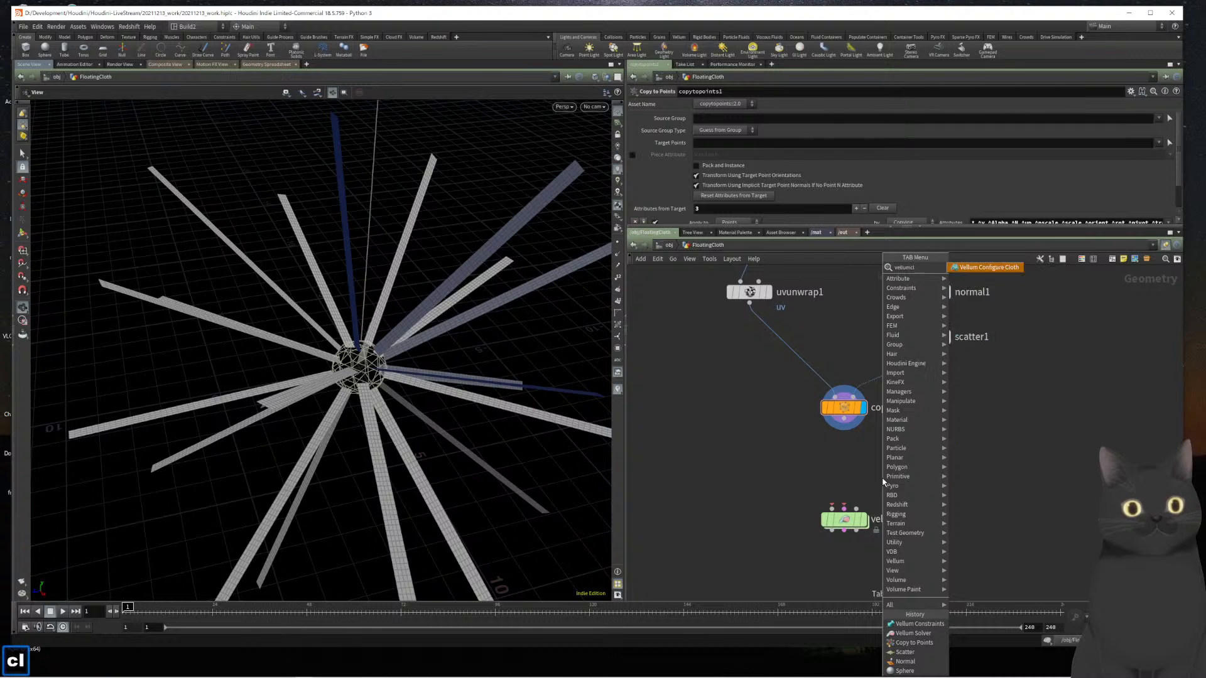
{"action": "type", "text": "o"}
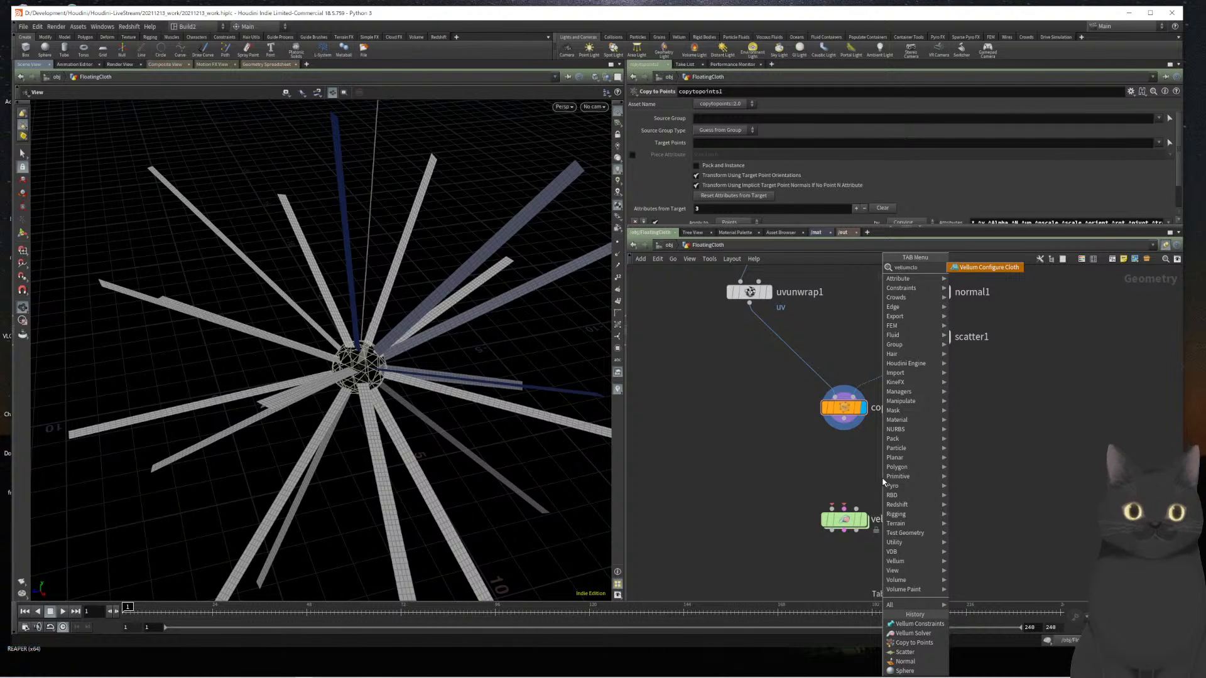
{"action": "key", "text": "Return"}
{"action": "key", "text": "Return"}
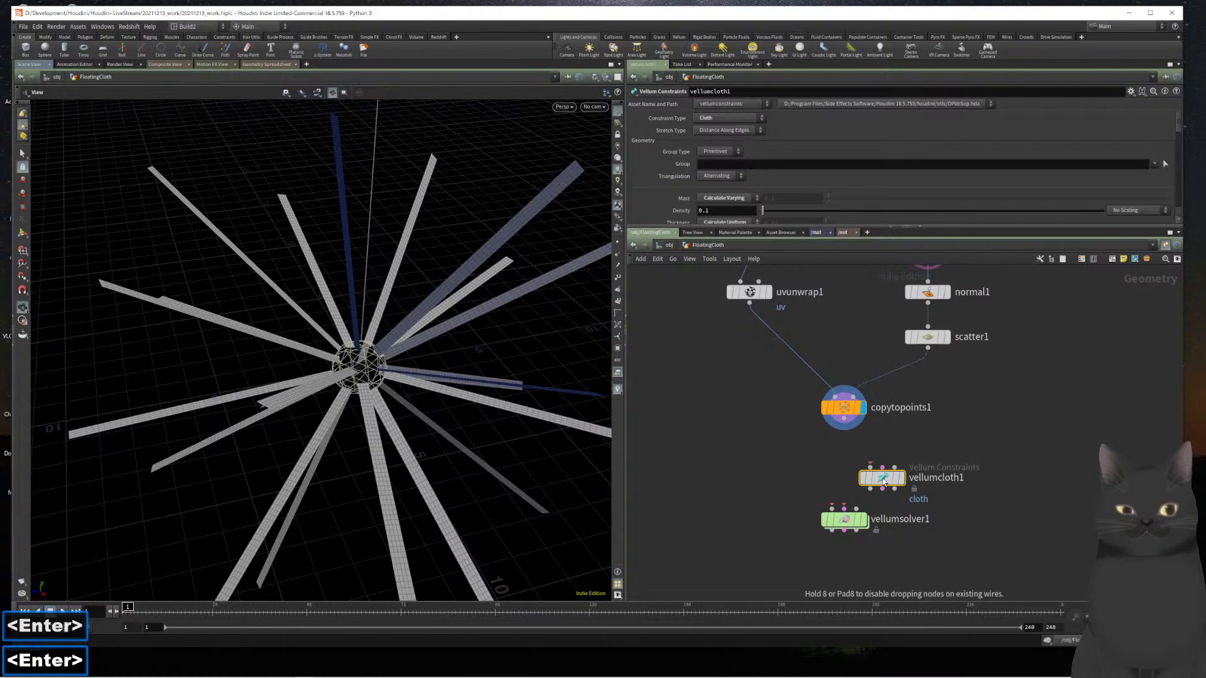
{"action": "left_click", "coordinate": [843, 476]}
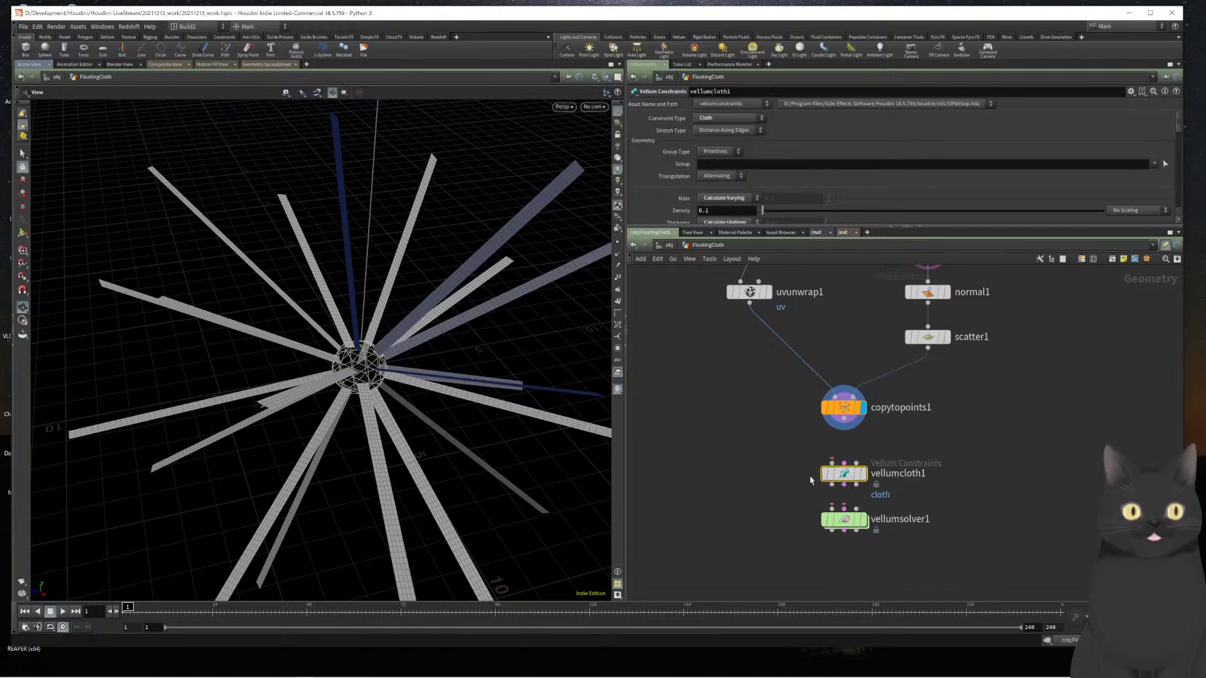
Connect the Copy to Points output to the Vellum cloth node's first input, and its first output to the Vellum Solver's first input
{"action": "left_click_drag", "start_coordinate": [746, 465], "coordinate": [889, 552]}
{"action": "left_click", "coordinate": [851, 439]}
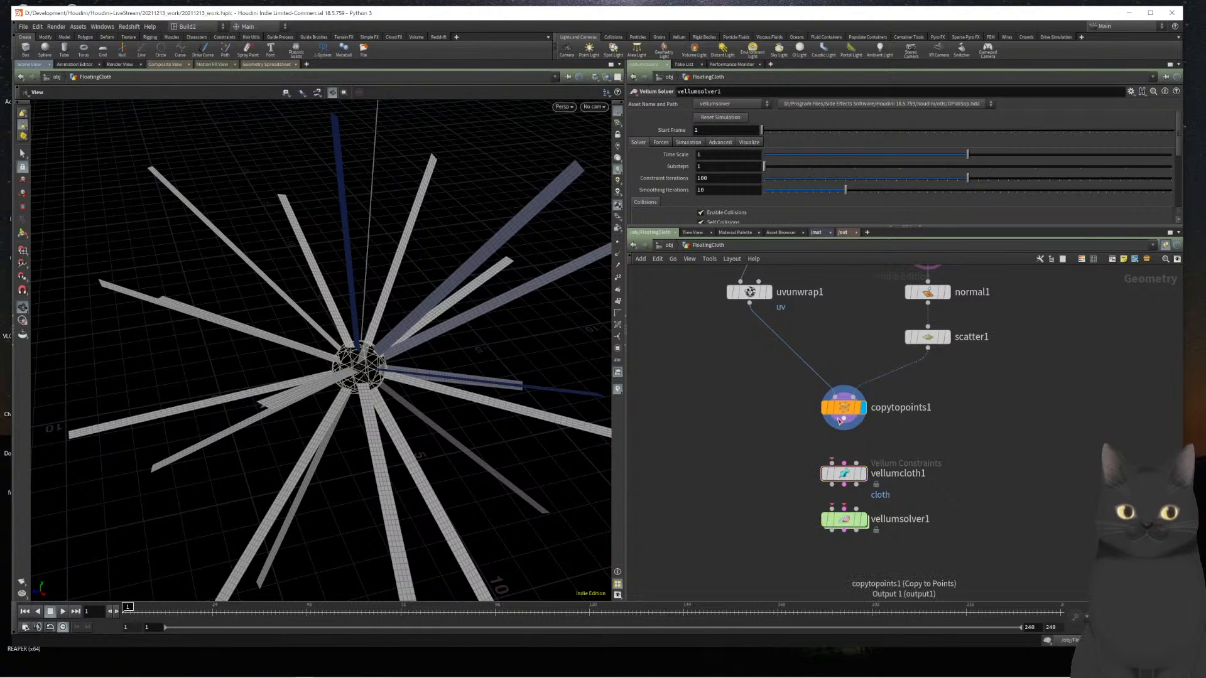
{"action": "left_click_drag", "start_coordinate": [844, 425], "coordinate": [832, 463]}
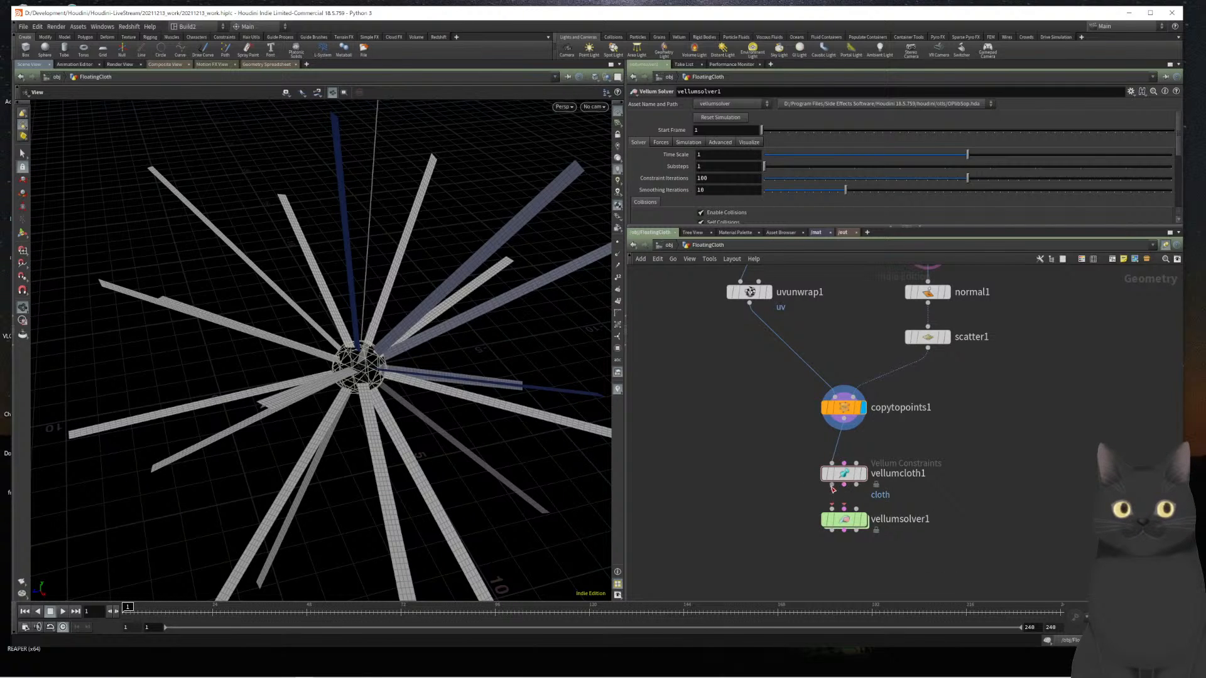
{"action": "left_click_drag", "start_coordinate": [831, 485], "coordinate": [832, 509]}
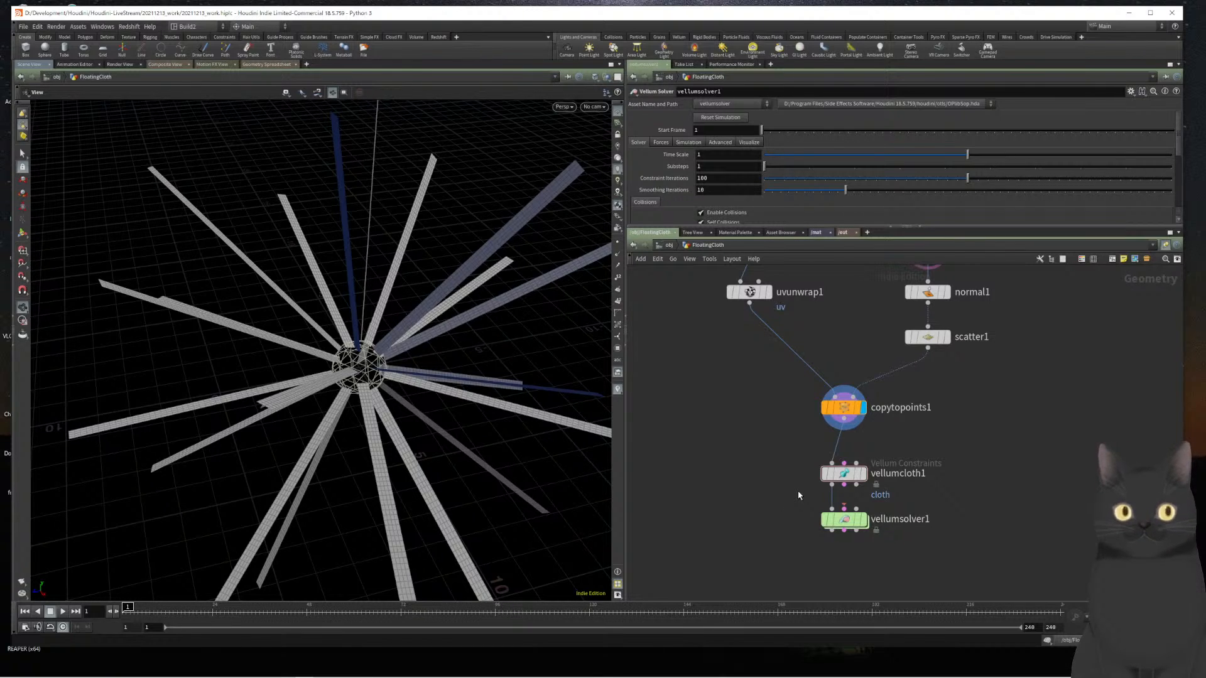
Cut the wire between the cloth node and the Vellum Solver, and connect all three cloth outputs to the matching solver inputs
{"action": "key", "text": "y"}
{"action": "left_click_drag", "start_coordinate": [801, 489], "coordinate": [837, 495]}
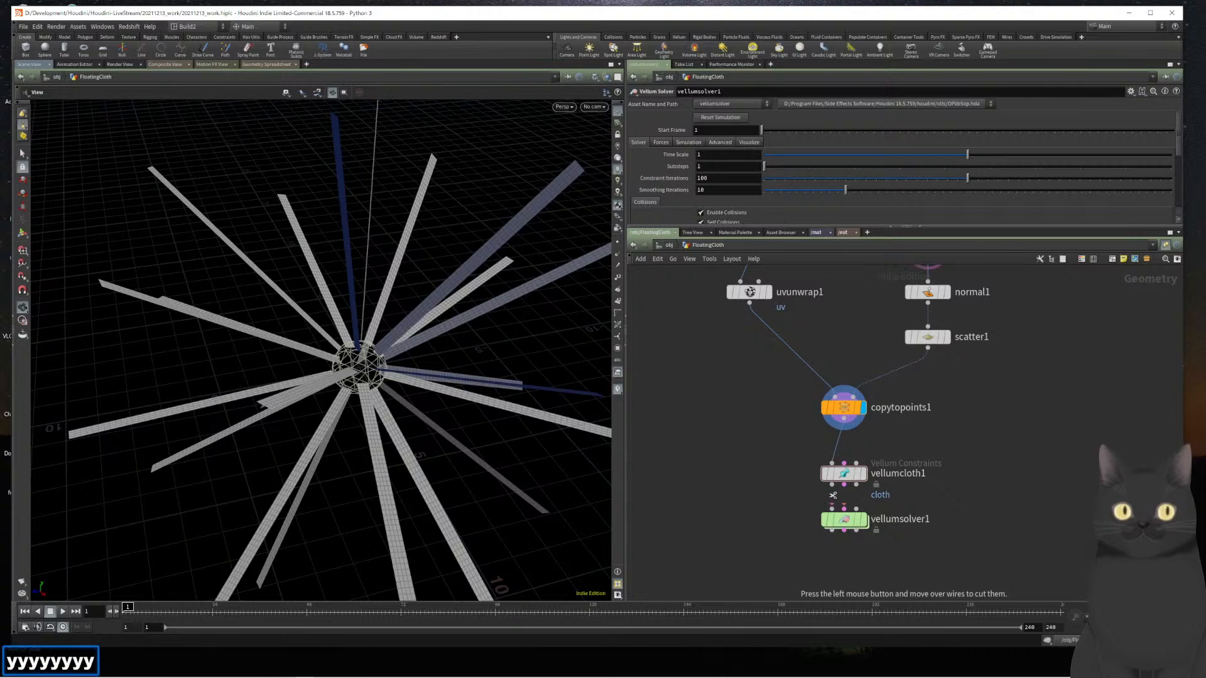
{"action": "left_click", "coordinate": [850, 475]}
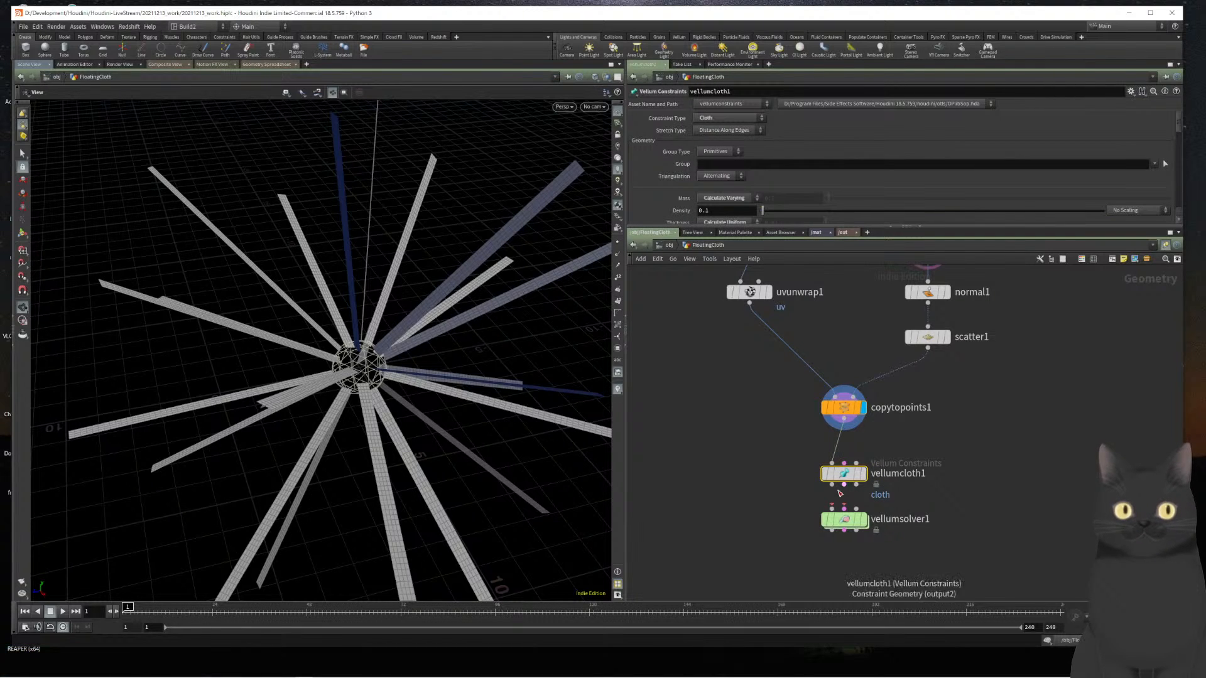
{"action": "left_click_drag", "start_coordinate": [831, 484], "coordinate": [832, 509]}
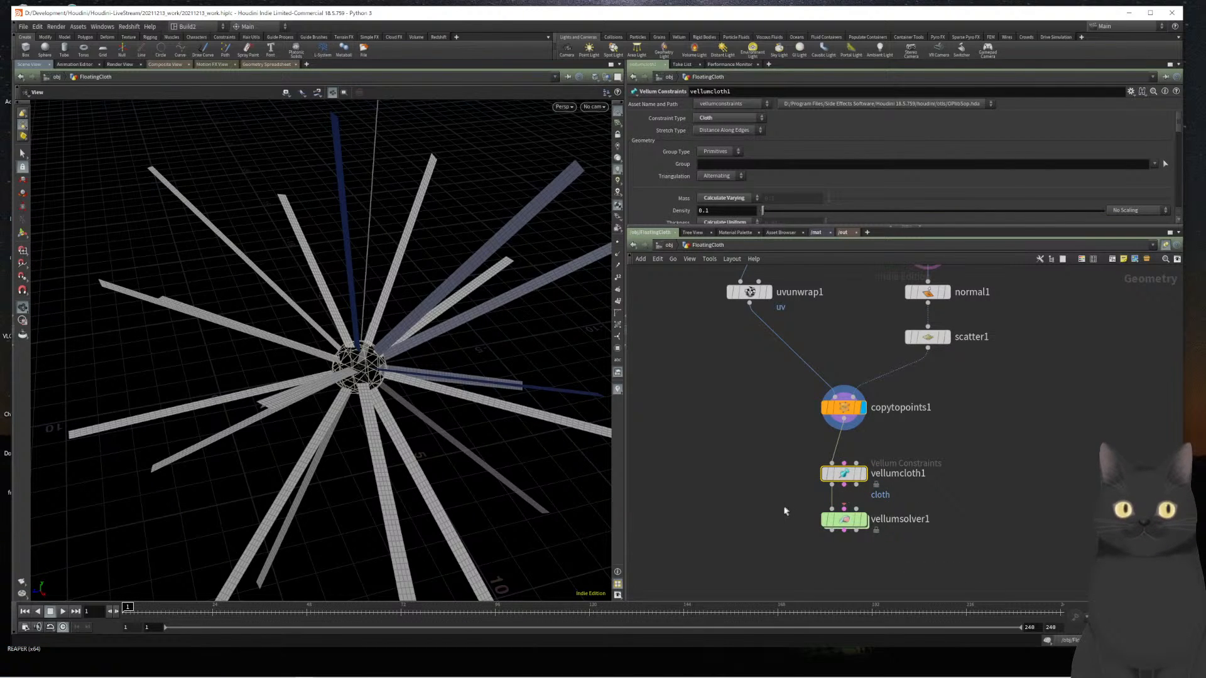
{"action": "key", "text": "ctrl+z"}
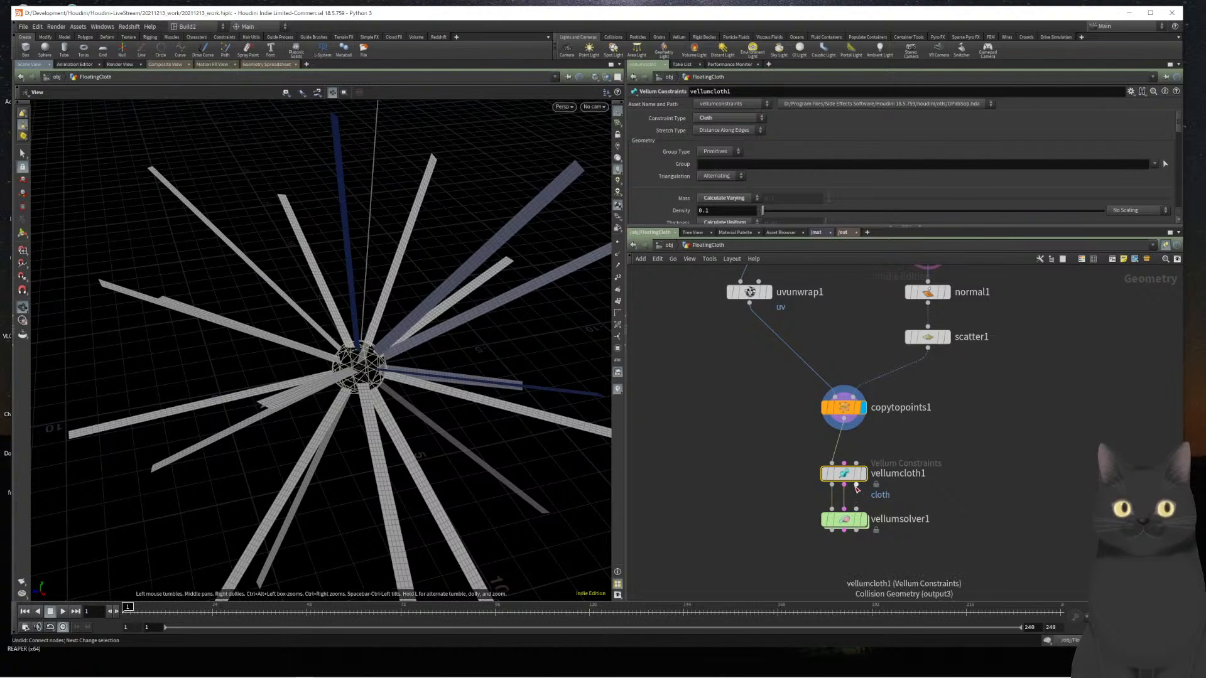
{"action": "left_click_drag", "start_coordinate": [848, 495], "coordinate": [855, 512]}
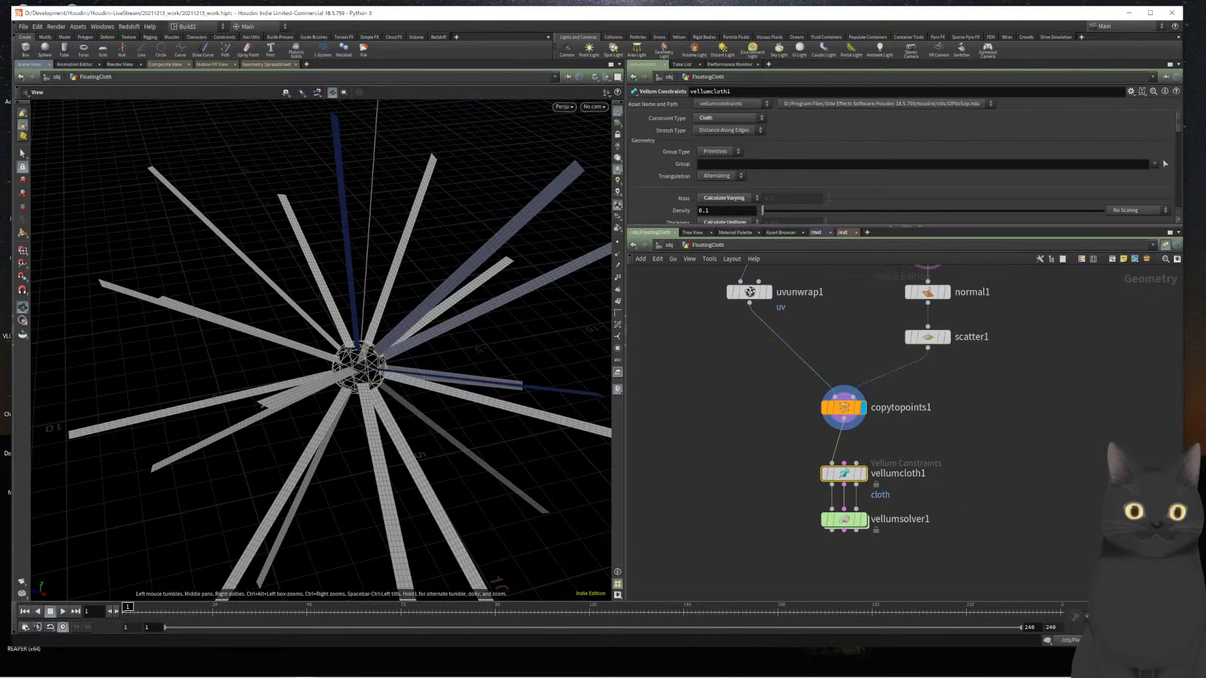
Set the Vellum Solver's Y gravity to -5 in its force settings
{"action": "left_click", "coordinate": [841, 519]}
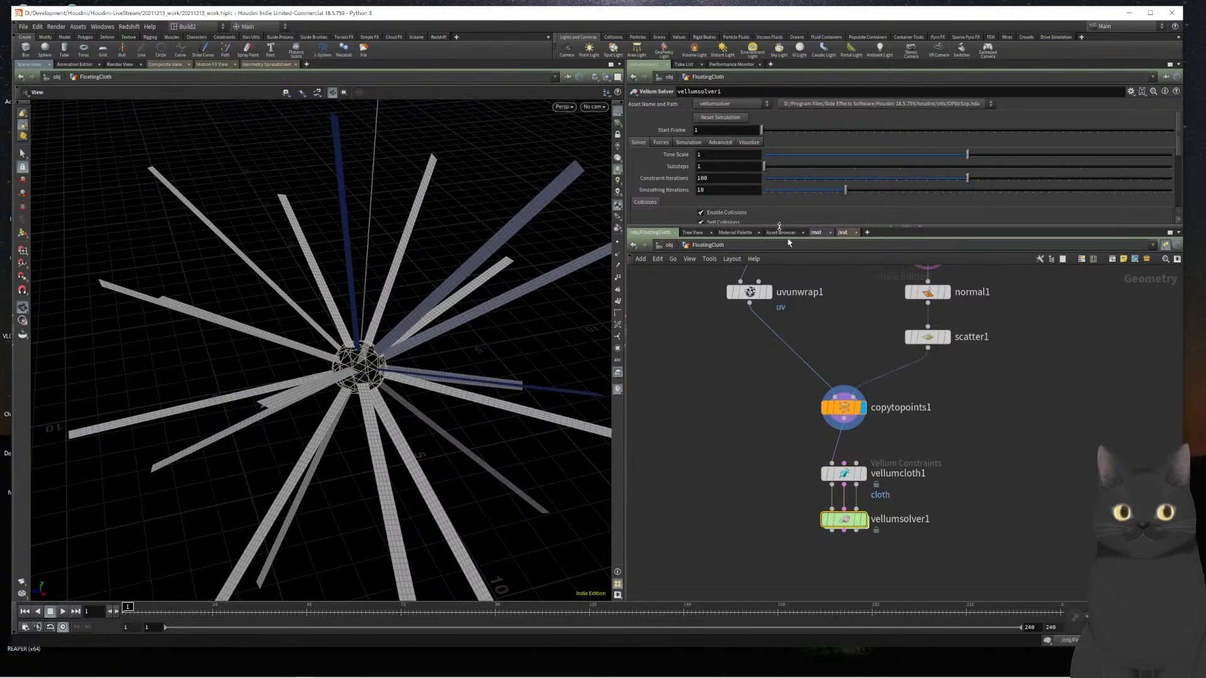
{"action": "left_click", "coordinate": [687, 143]}
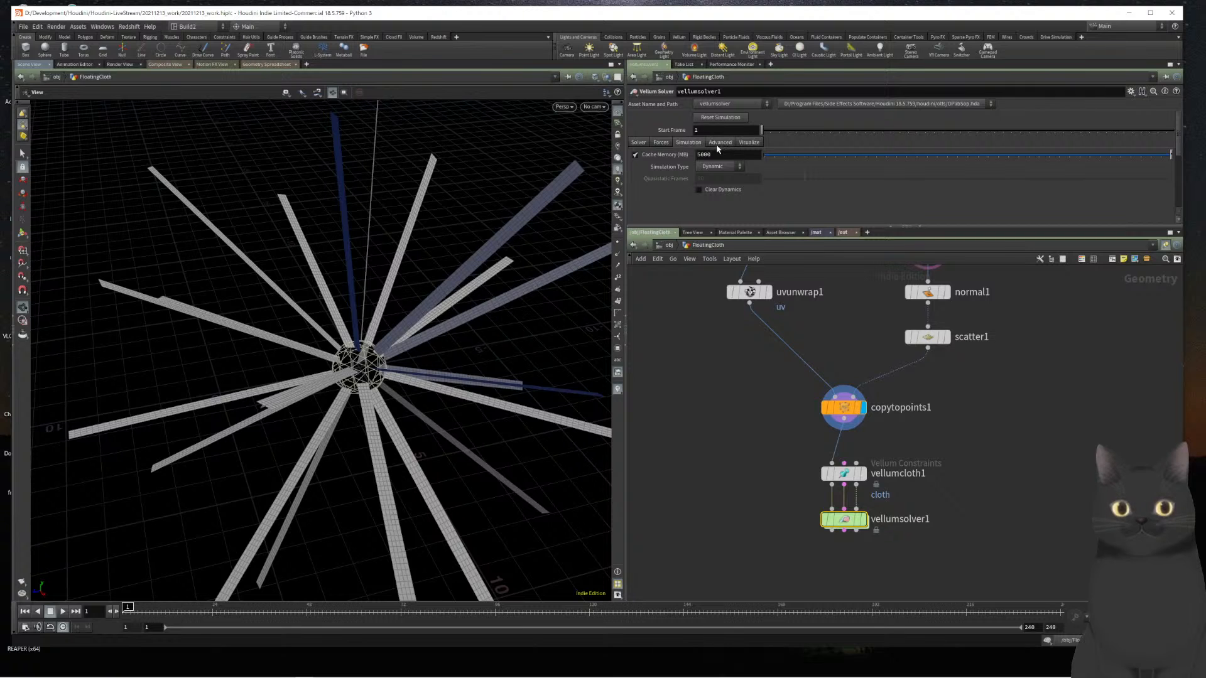
{"action": "left_click", "coordinate": [644, 144]}
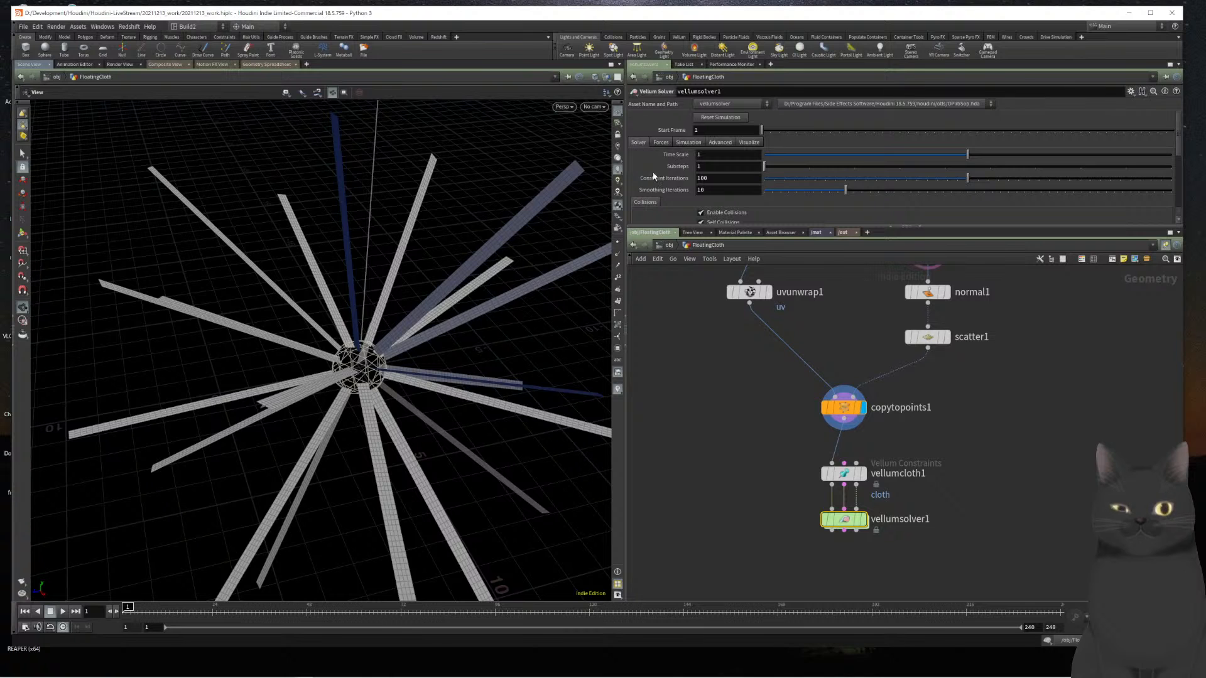
{"action": "scroll", "coordinate": [670, 221], "scroll_direction": "down", "scroll_amount": 2}
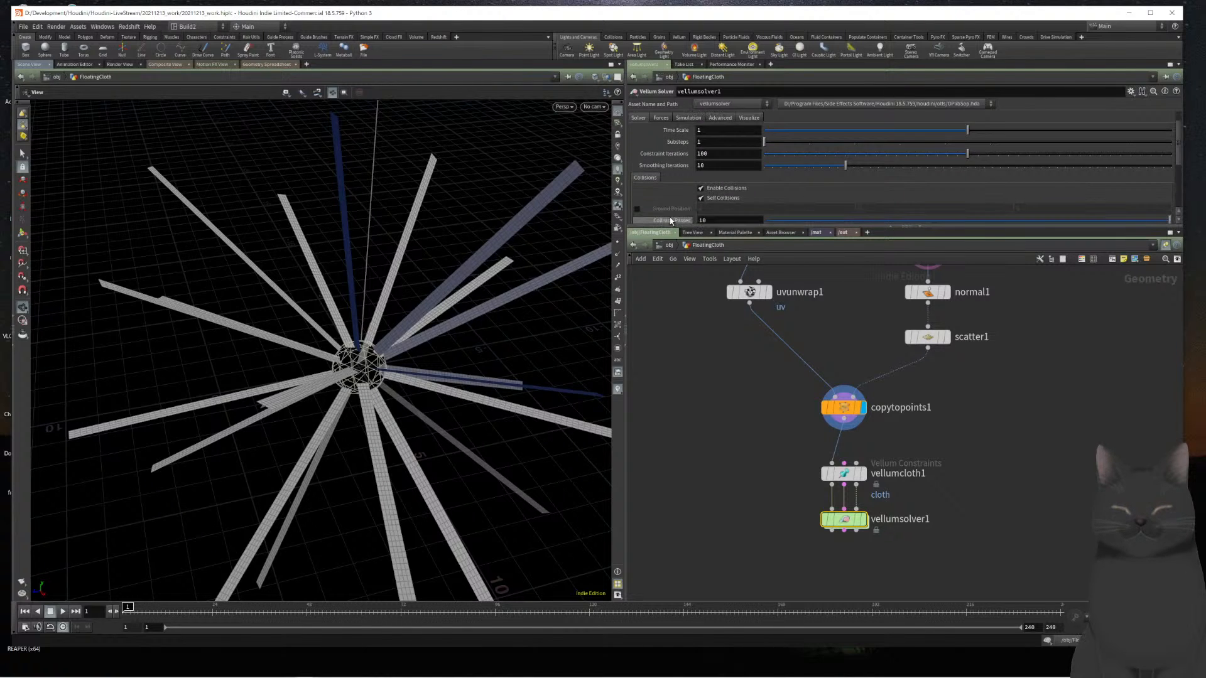
{"action": "left_click", "coordinate": [661, 118]}
{"action": "left_click", "coordinate": [862, 131]}
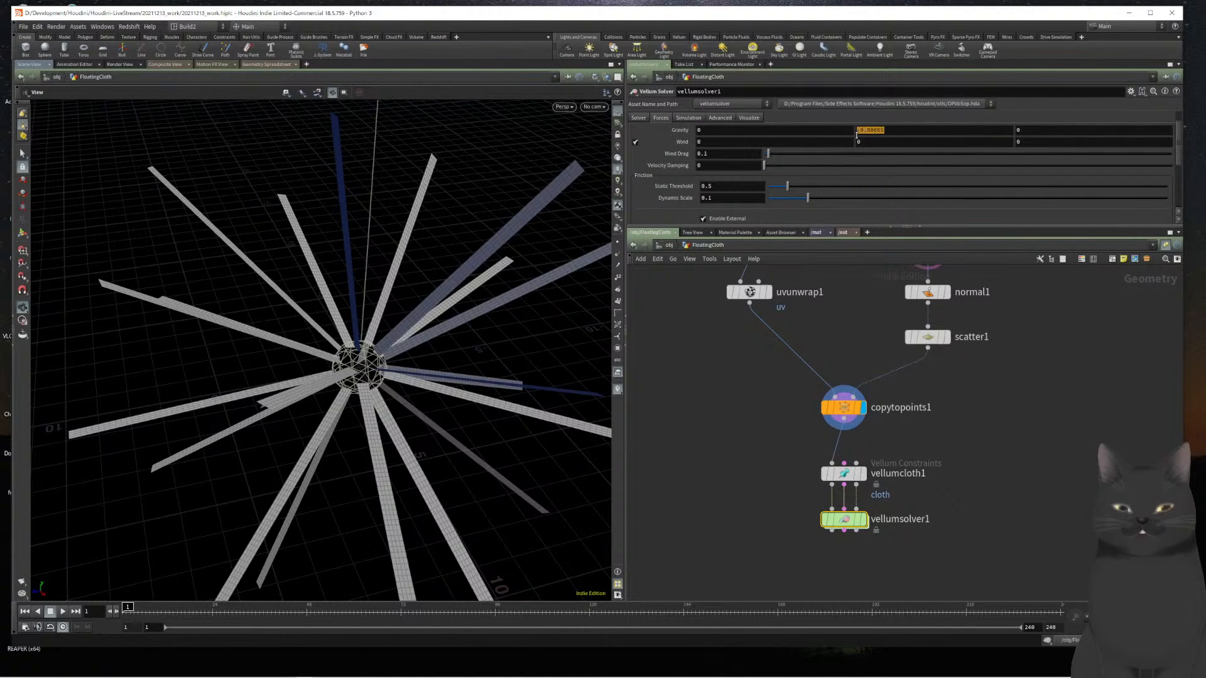
{"action": "type", "text": "-5"}
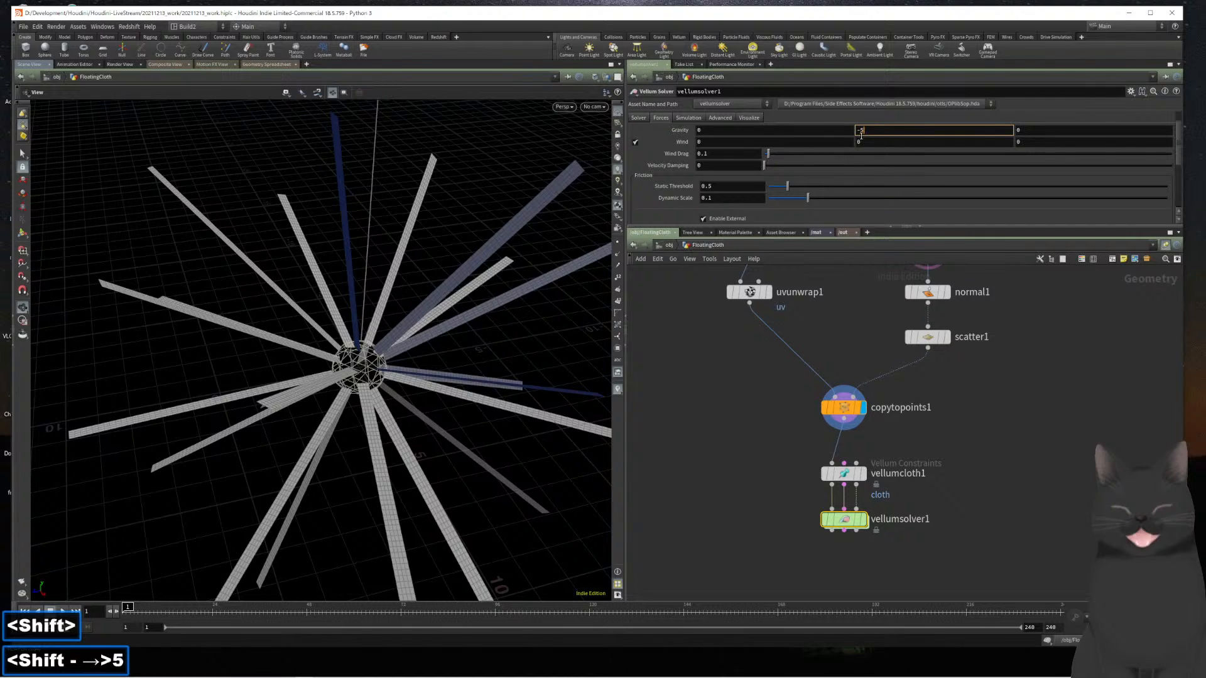
{"action": "key", "text": "Return"}
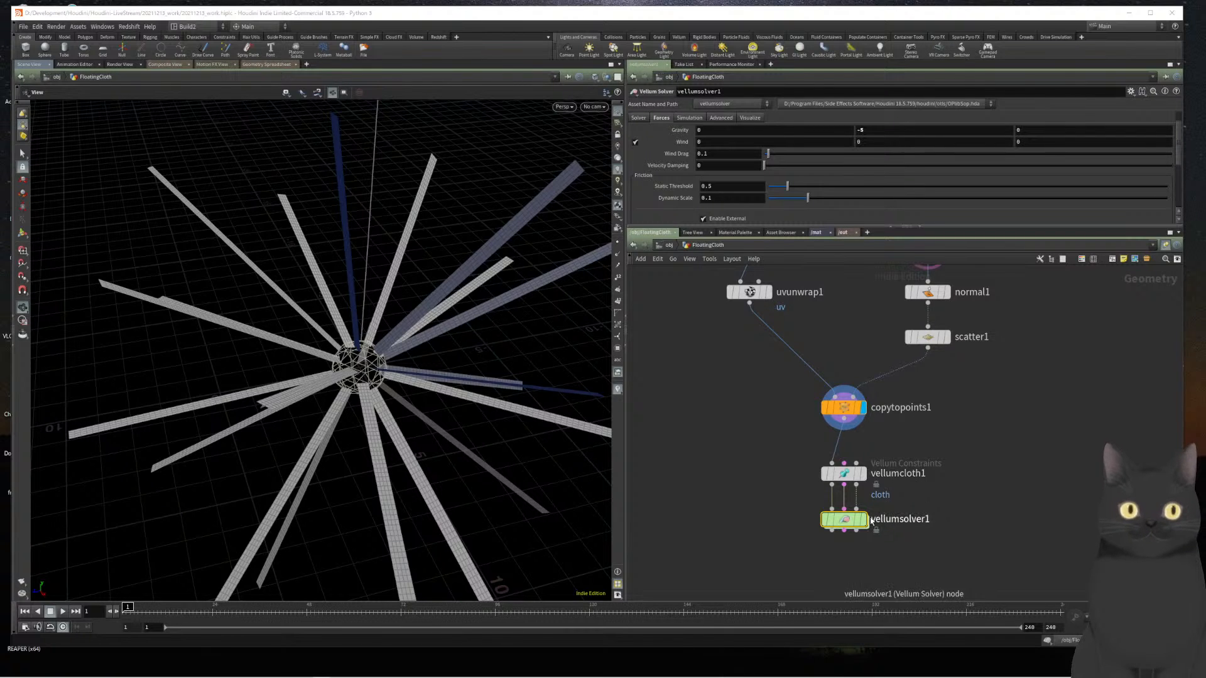
Display the Vellum Solver result, play the simulation to check the falling strips, and return to frame 1
{"action": "mouse_move", "coordinate": [868, 521]}
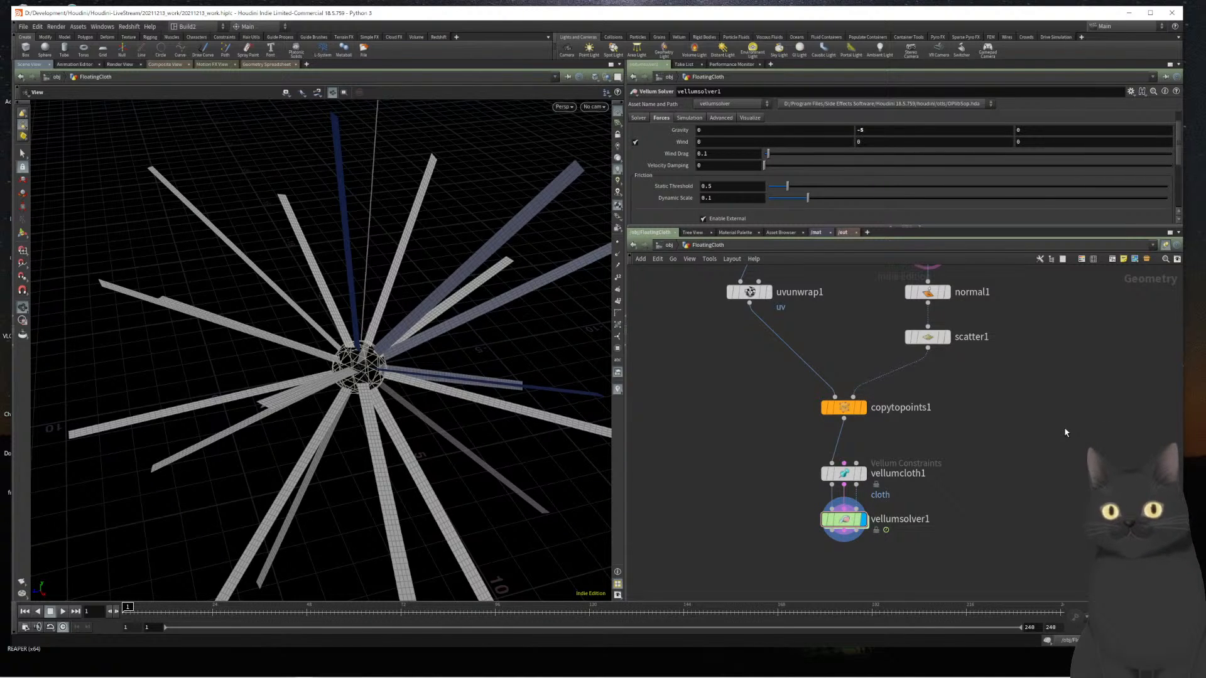
{"action": "key", "text": "Up"}
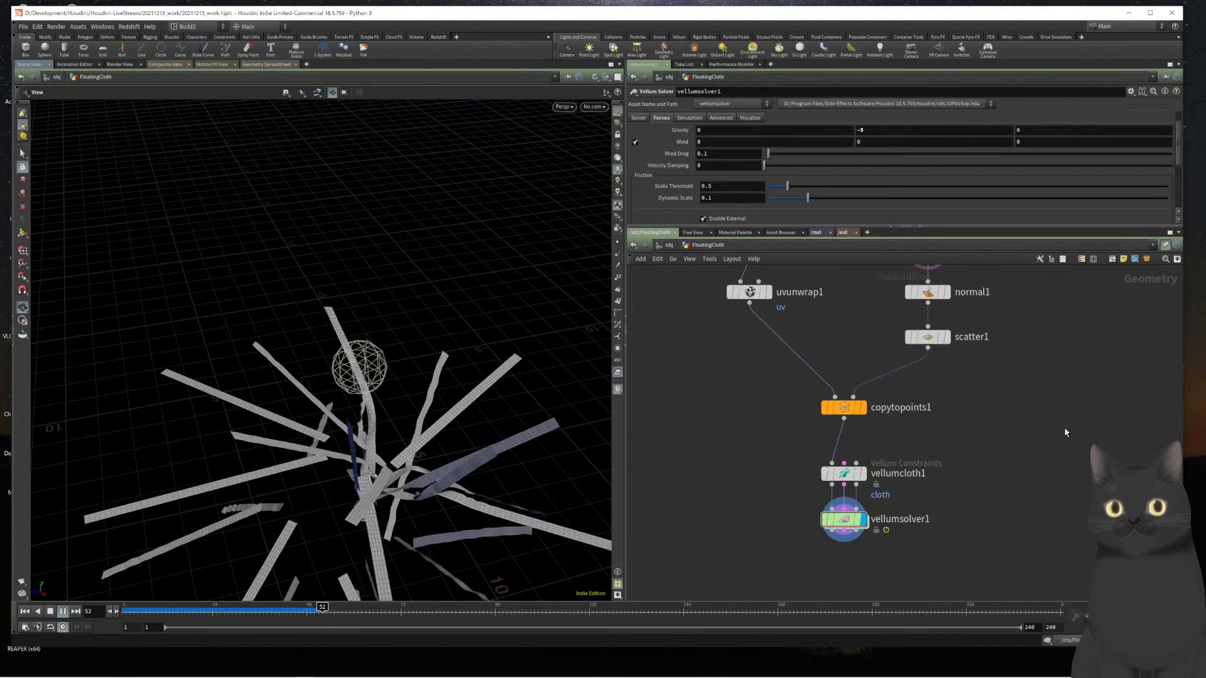
{"action": "key", "text": "ctrl+Left"}
{"action": "key", "text": "ctrl+Left"}
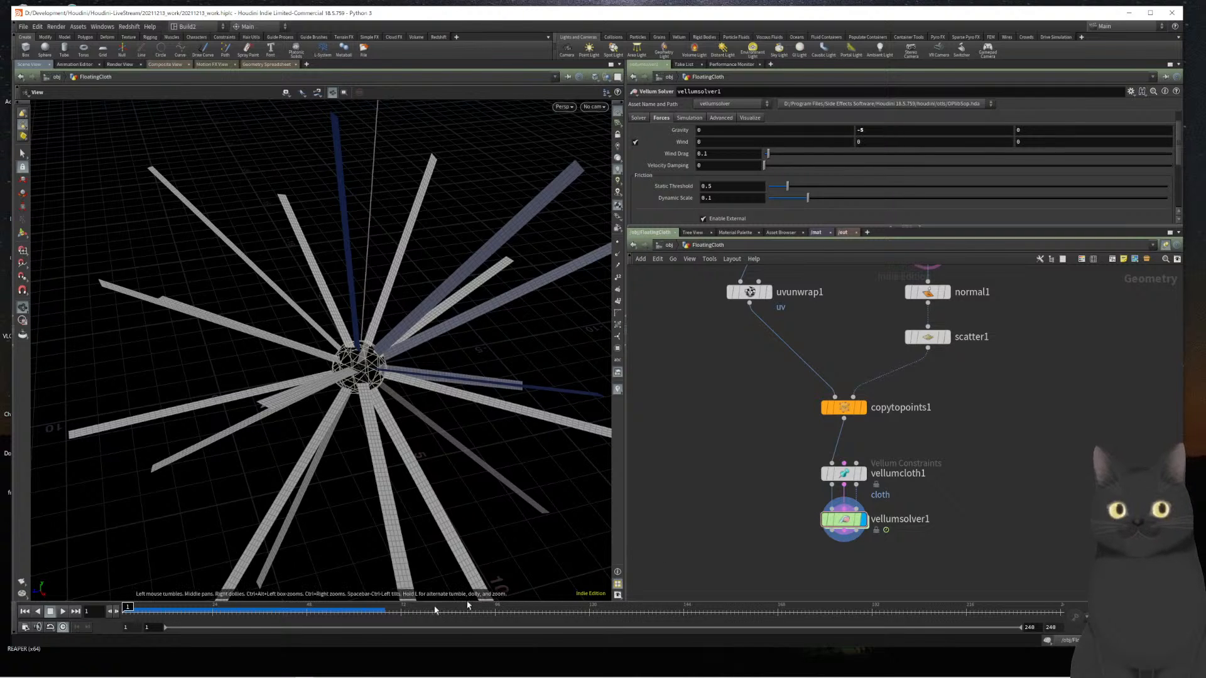
{"action": "left_click", "coordinate": [163, 611]}
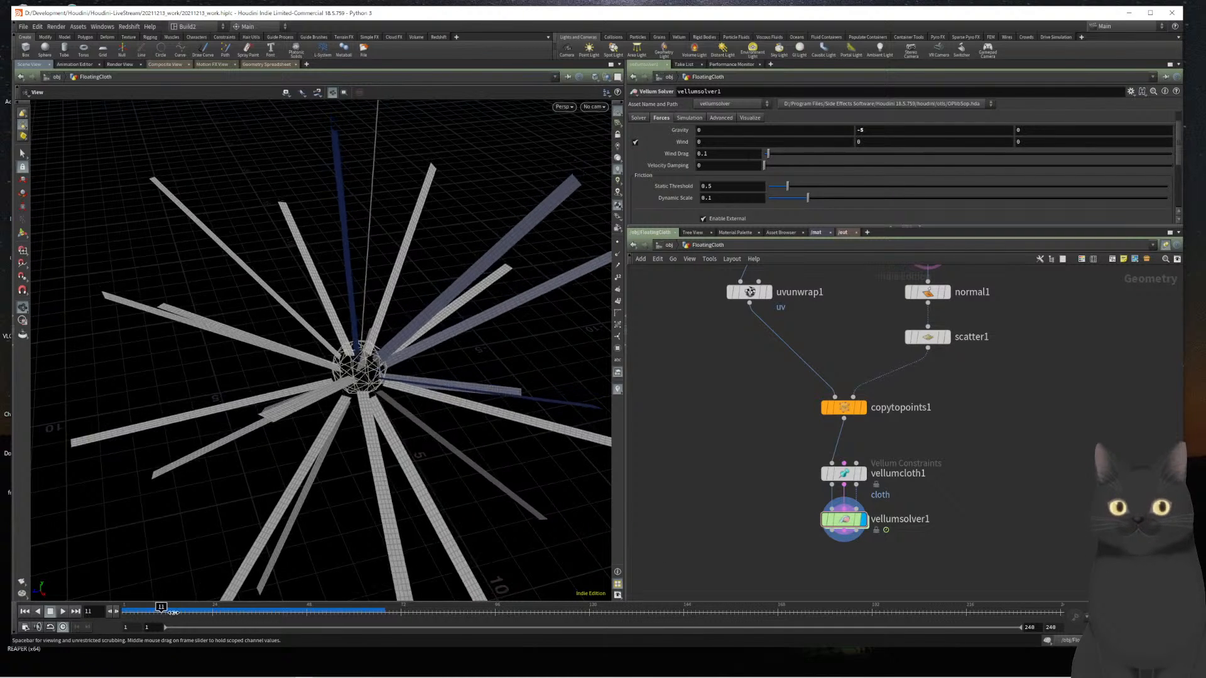
{"action": "mouse_move", "coordinate": [173, 612]}
{"action": "left_mouse_down"}
{"action": "mouse_move", "coordinate": [369, 600]}
{"action": "mouse_move", "coordinate": [111, 616]}
{"action": "left_mouse_up"}
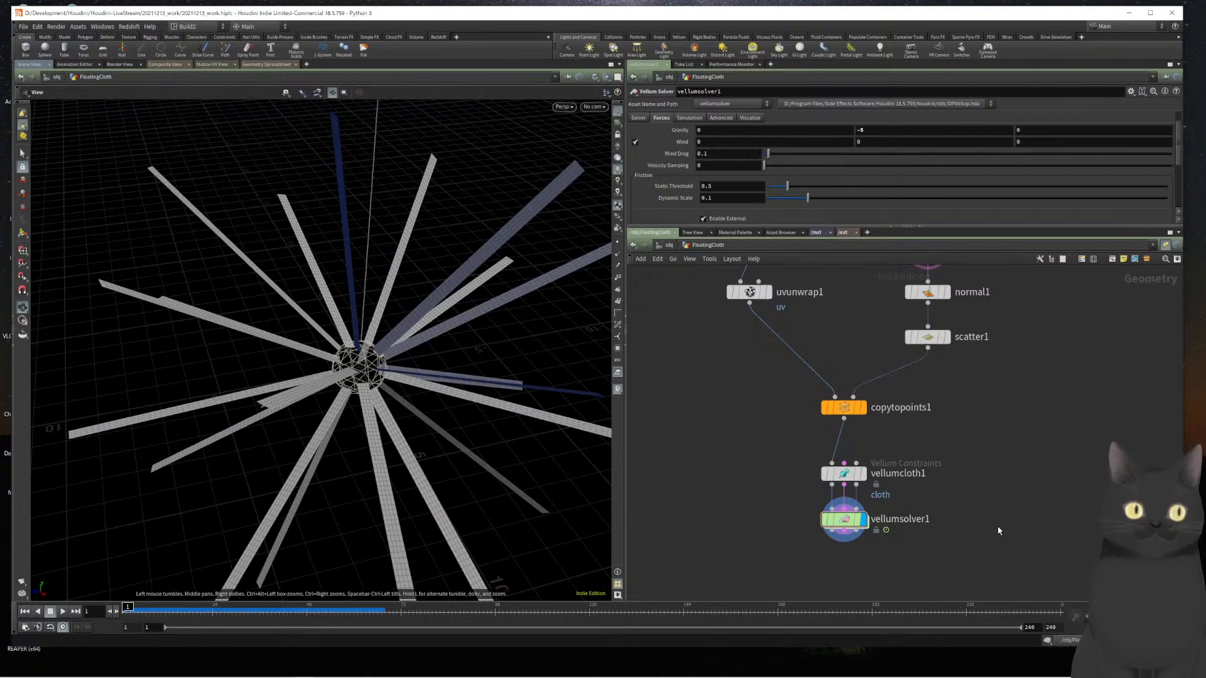
Add a Group Create node in the empty space beside the Vellum nodes
{"action": "middle_click_drag", "start_coordinate": [997, 528], "coordinate": [995, 484]}
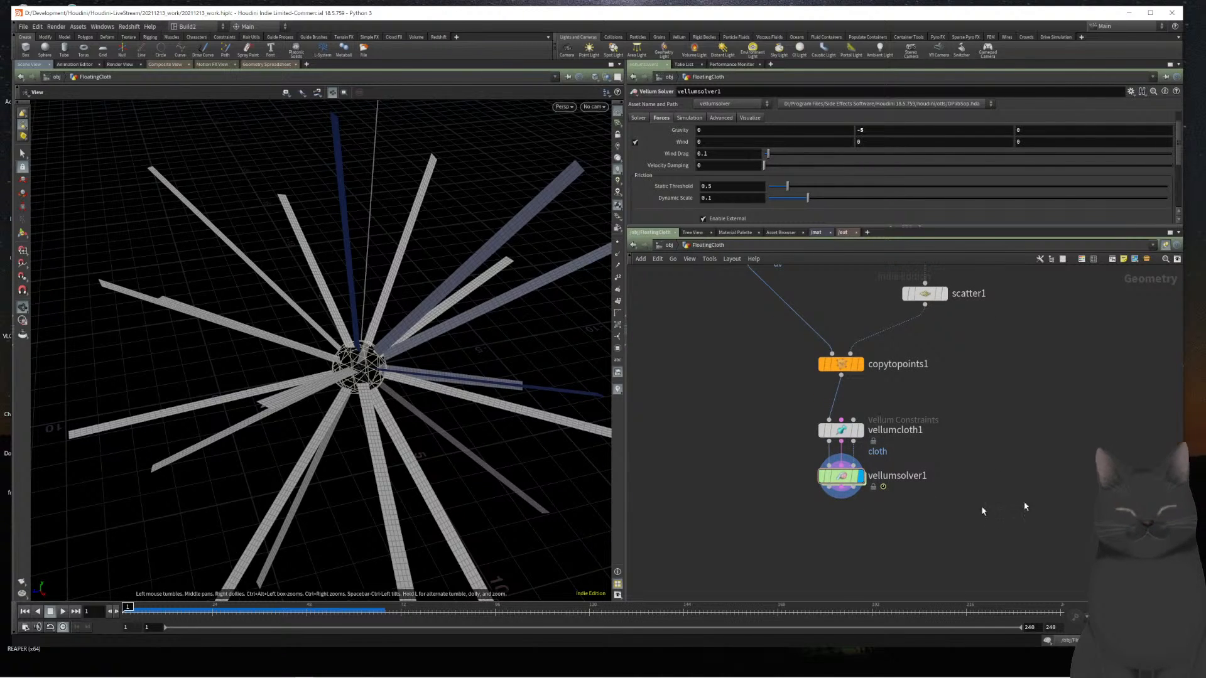
{"action": "key", "text": "Tab"}
{"action": "type", "text": "g"}
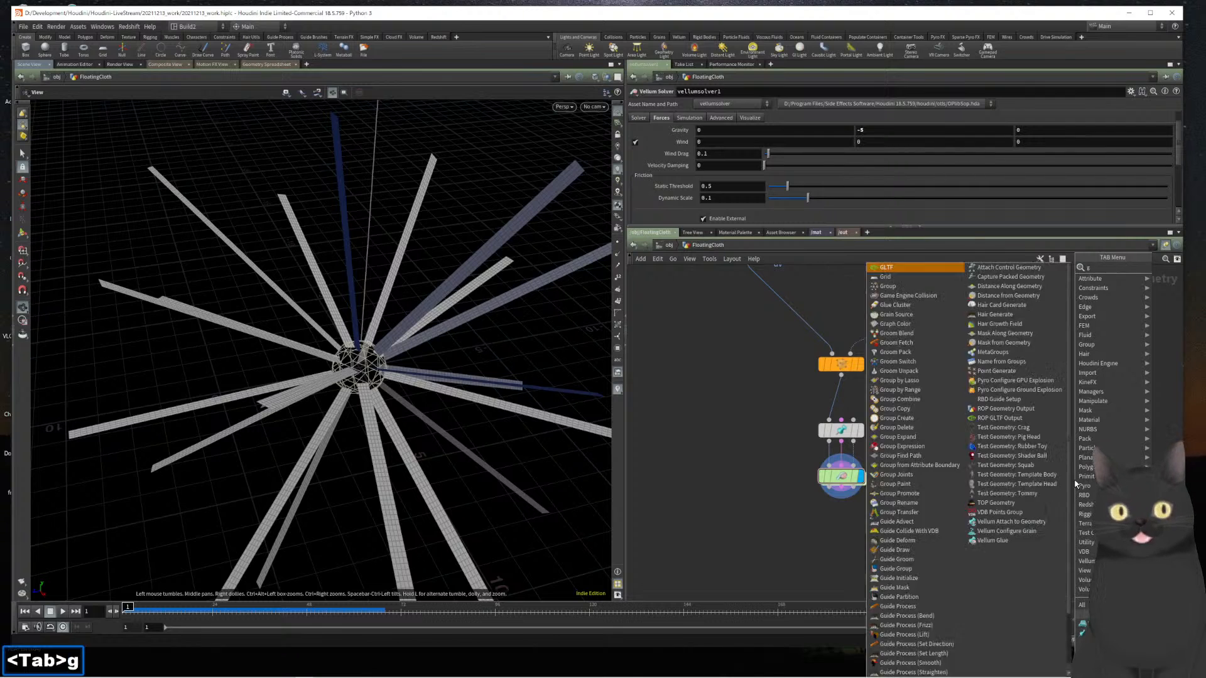
{"action": "type", "text": "roup"}
{"action": "key", "text": "Return"}
{"action": "key", "text": "Return"}
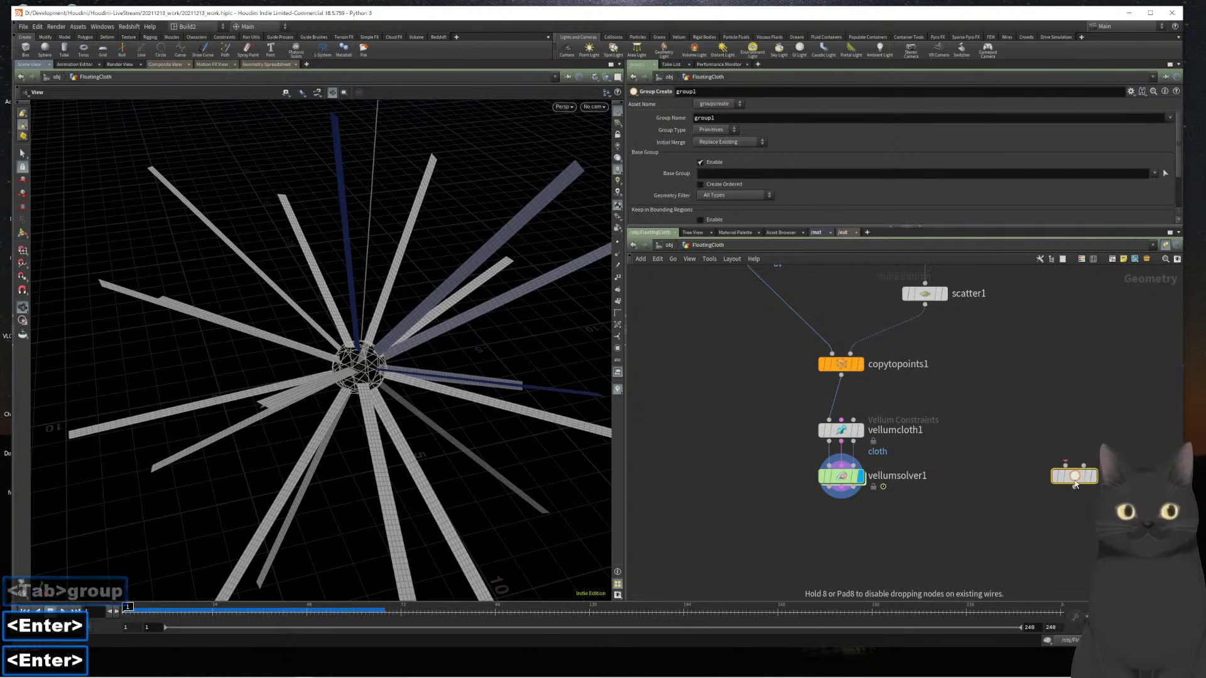
{"action": "left_click", "coordinate": [1007, 458]}
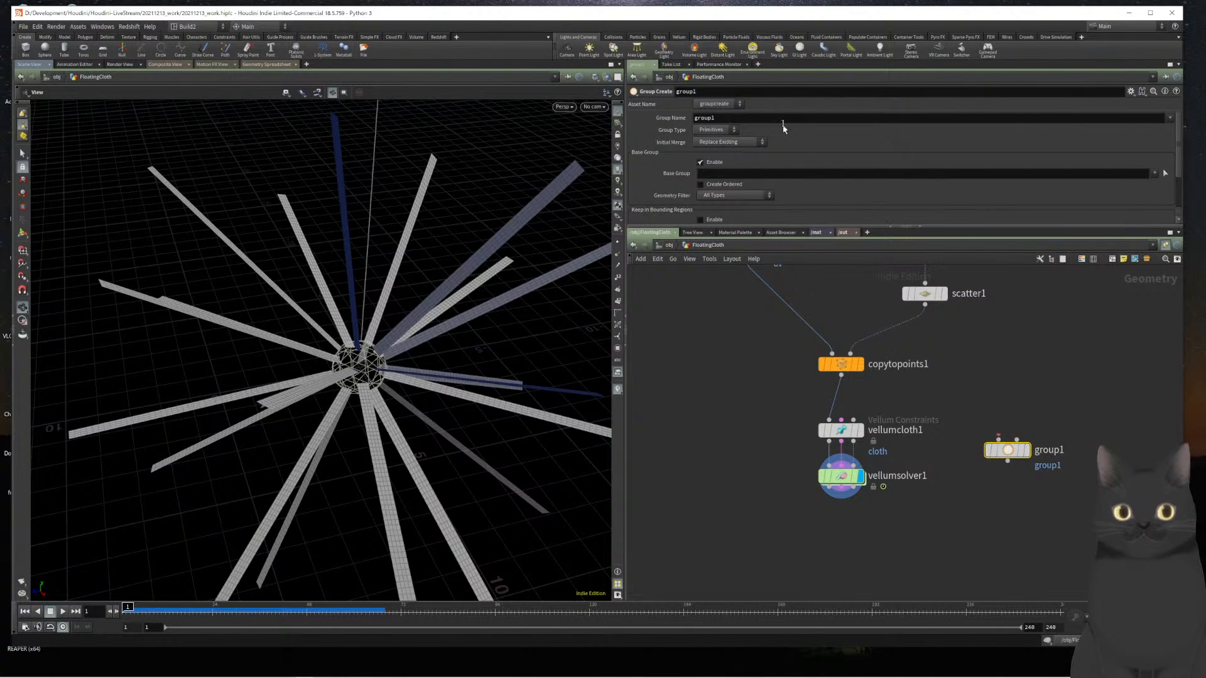
Set the Group Create node's group name to Pin_Points
{"action": "left_click", "coordinate": [740, 117]}
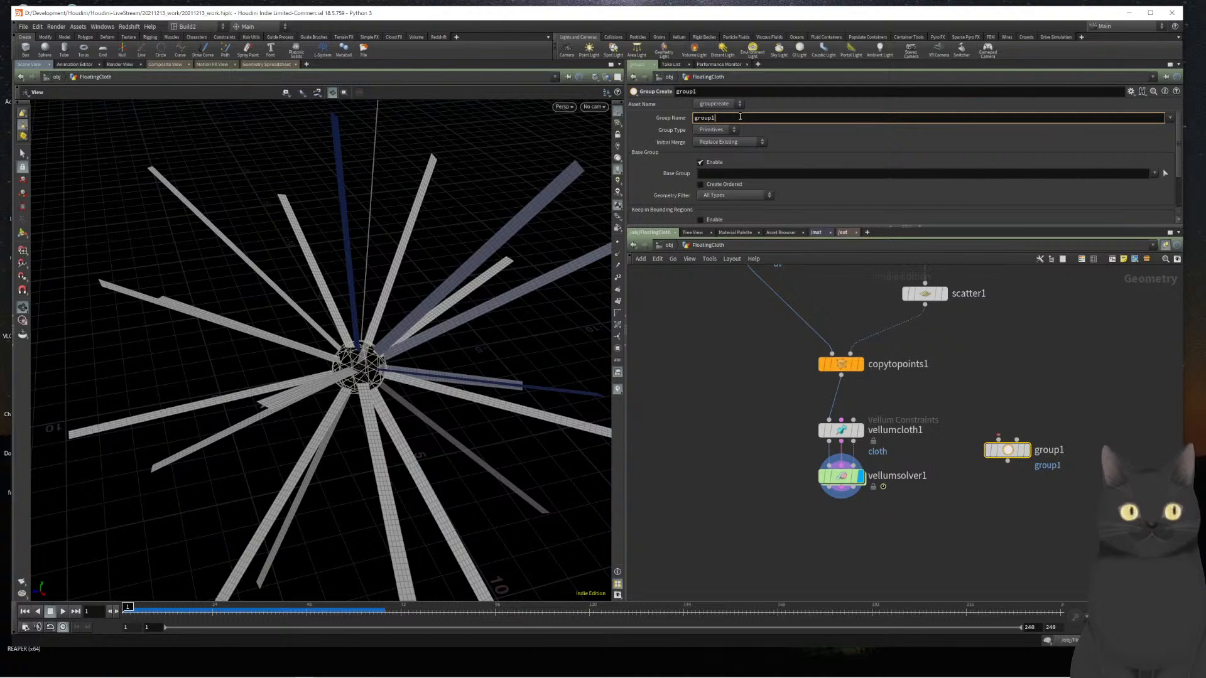
{"action": "double_click", "coordinate": [739, 117]}
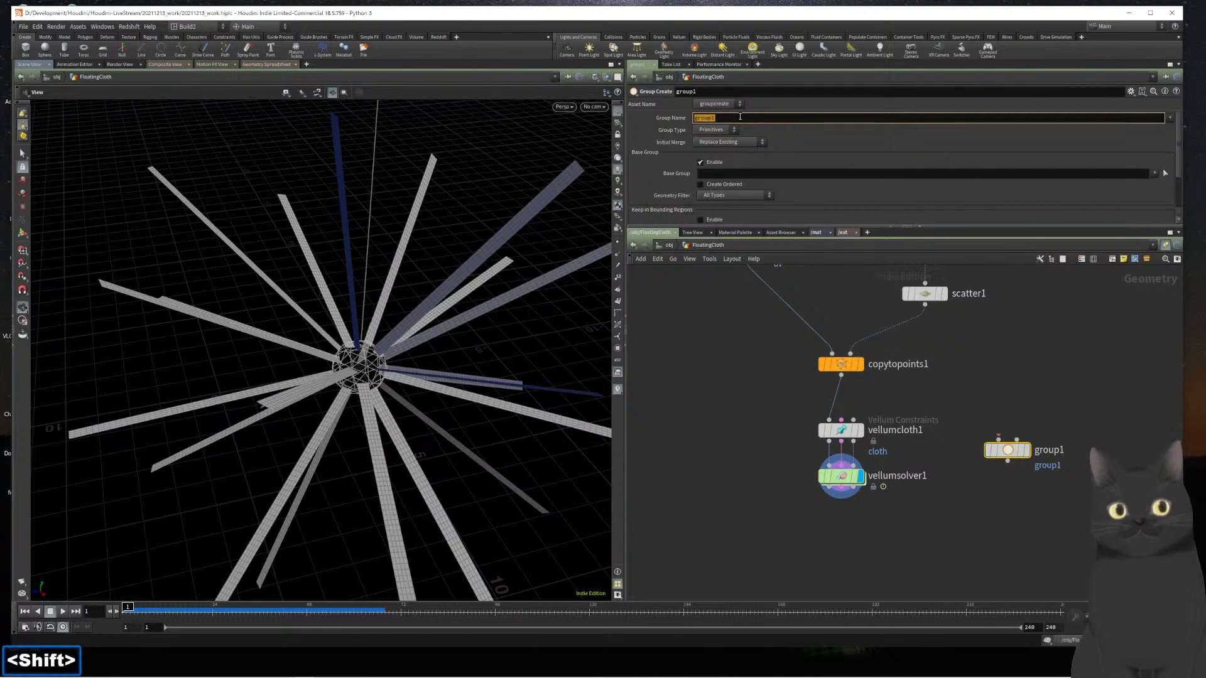
{"action": "type", "text": "Pin_Points"}
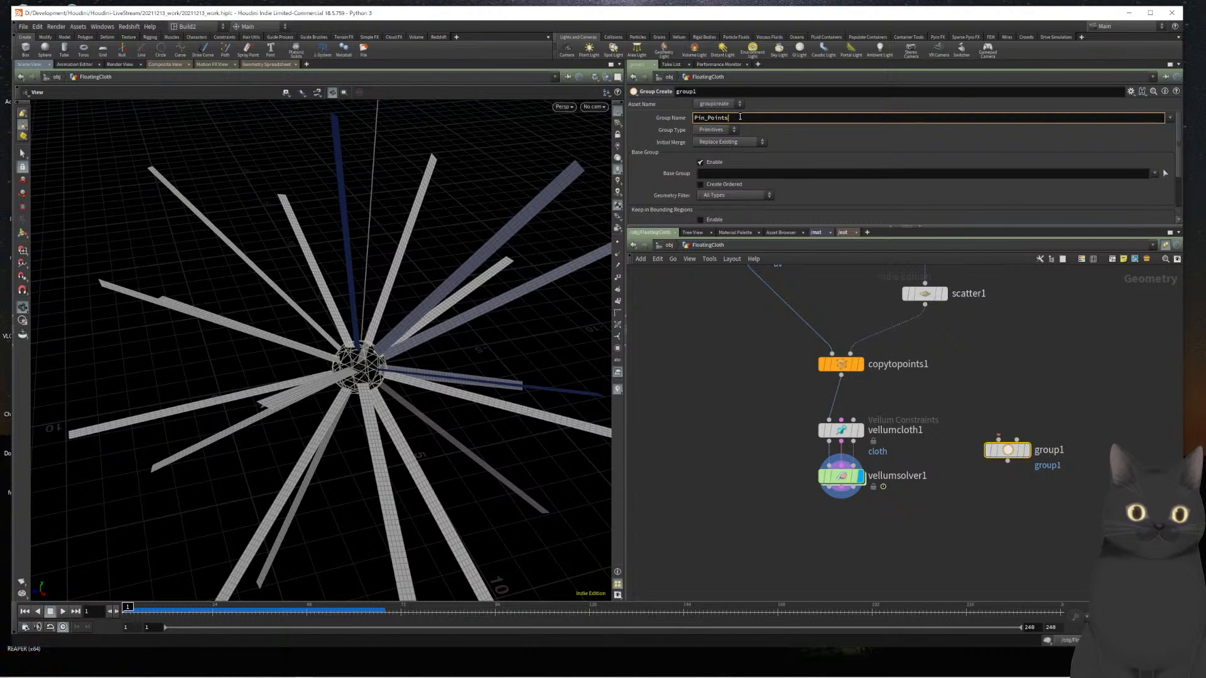
{"action": "key", "text": "Return"}
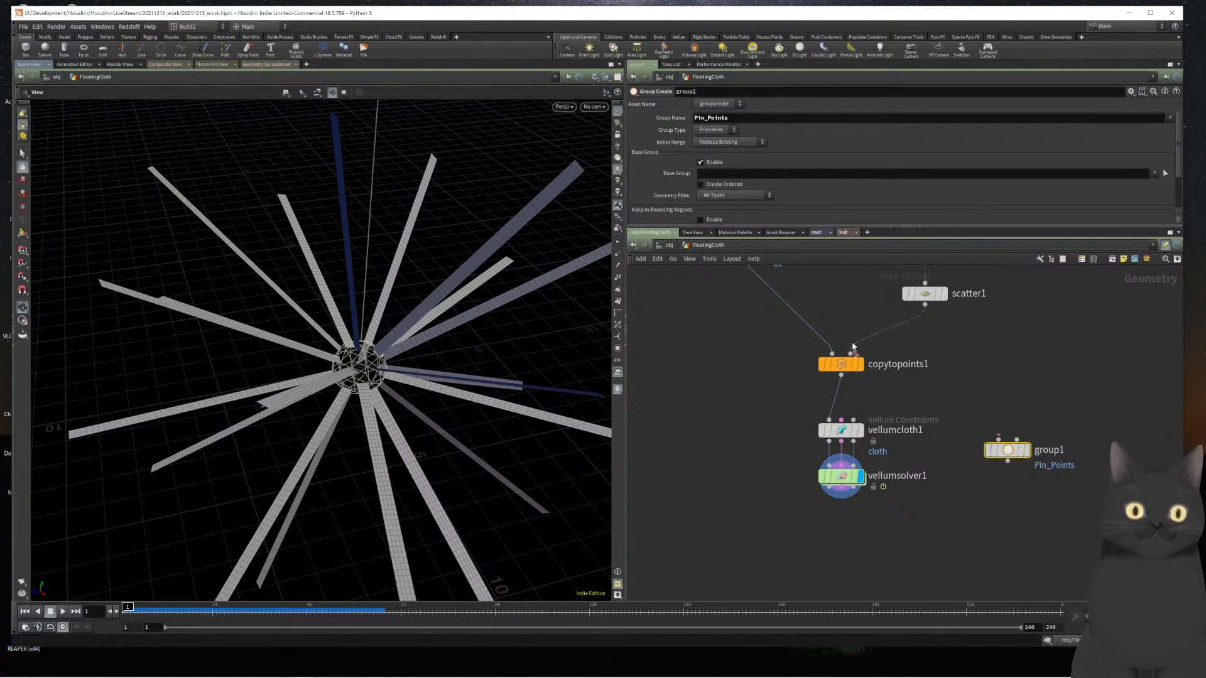
Move both Vellum nodes down and insert the Pin_Points group node into the wire between Copy to Points and the cloth node
{"action": "left_click_drag", "start_coordinate": [771, 416], "coordinate": [866, 504]}
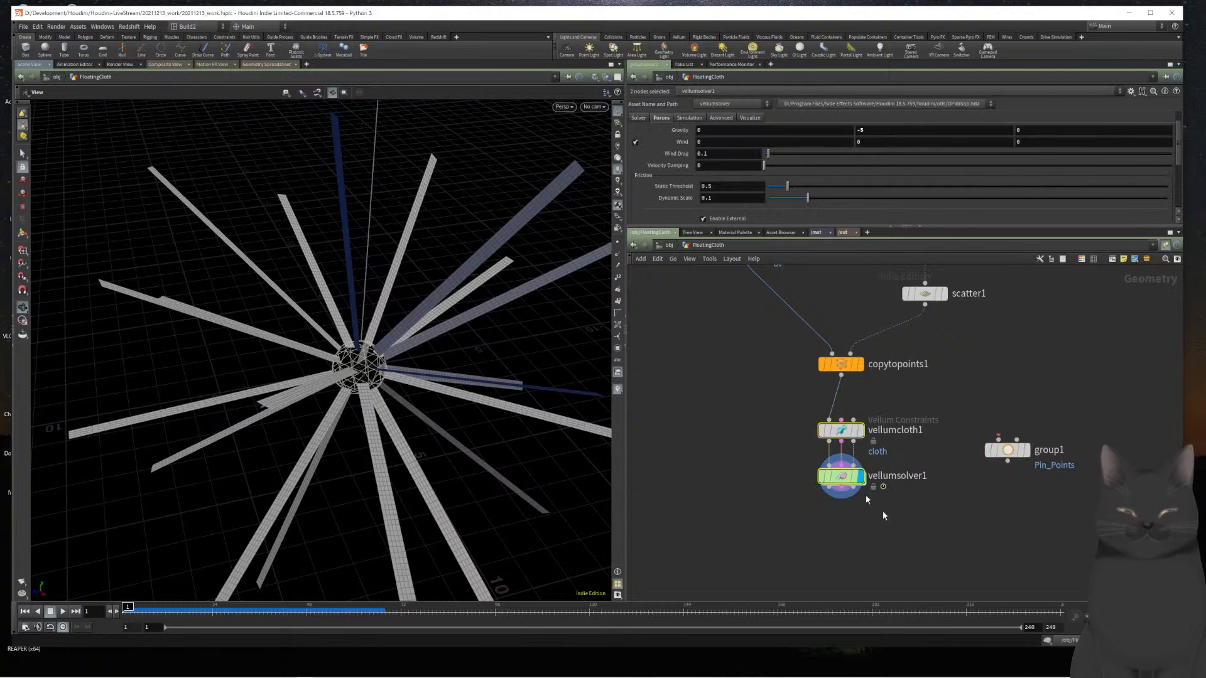
{"action": "left_click_drag", "start_coordinate": [830, 433], "coordinate": [831, 501]}
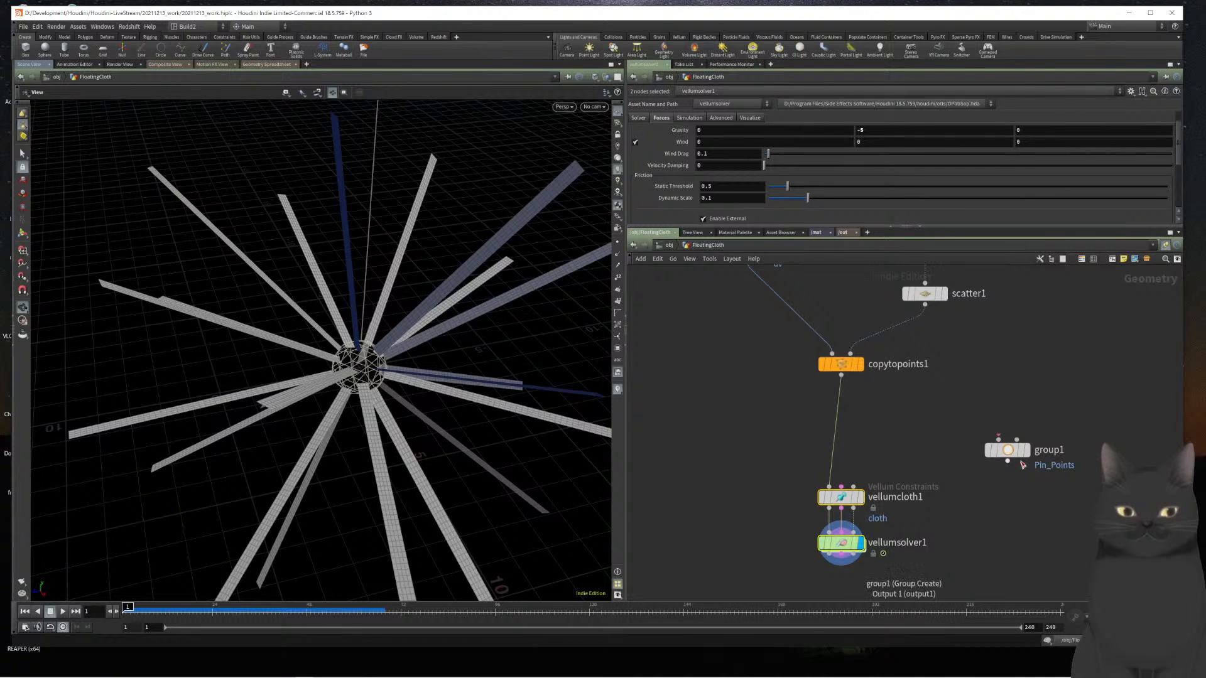
{"action": "left_click_drag", "start_coordinate": [1009, 461], "coordinate": [840, 419]}
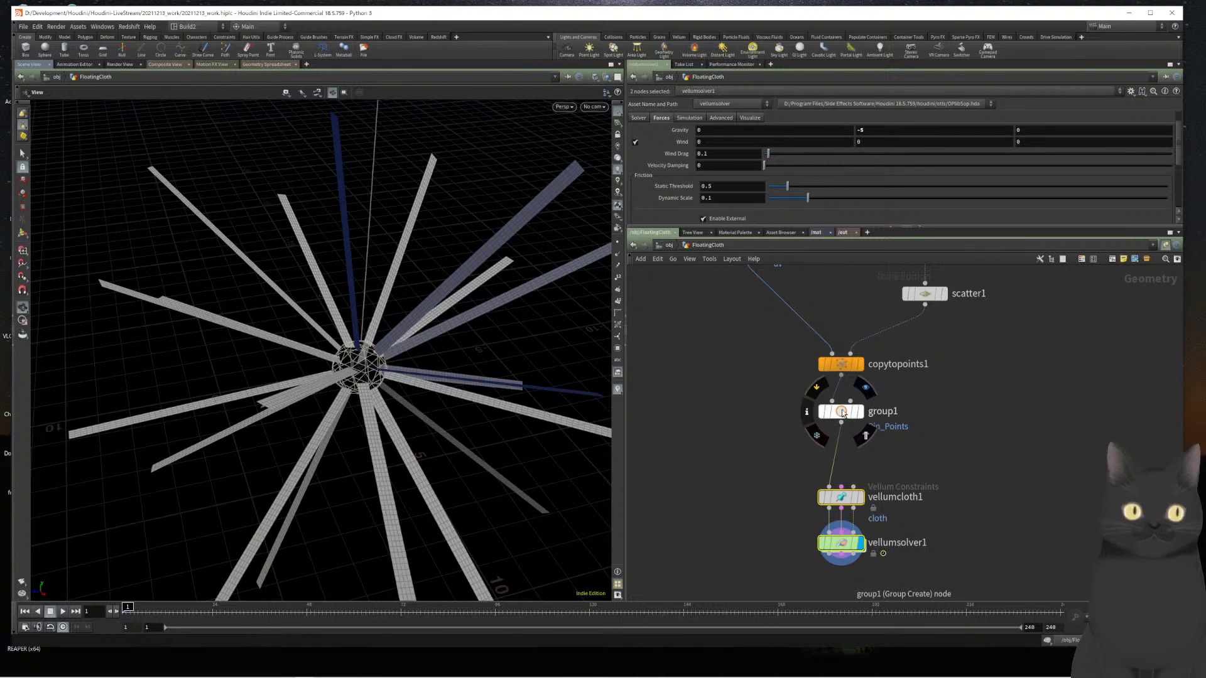
Disable the base group on the Pin_Points group node and enable Keep in Bounding Regions
{"action": "scroll", "coordinate": [727, 203], "scroll_direction": "down", "scroll_amount": 1}
{"action": "scroll", "coordinate": [702, 201], "scroll_direction": "down", "scroll_amount": 4}
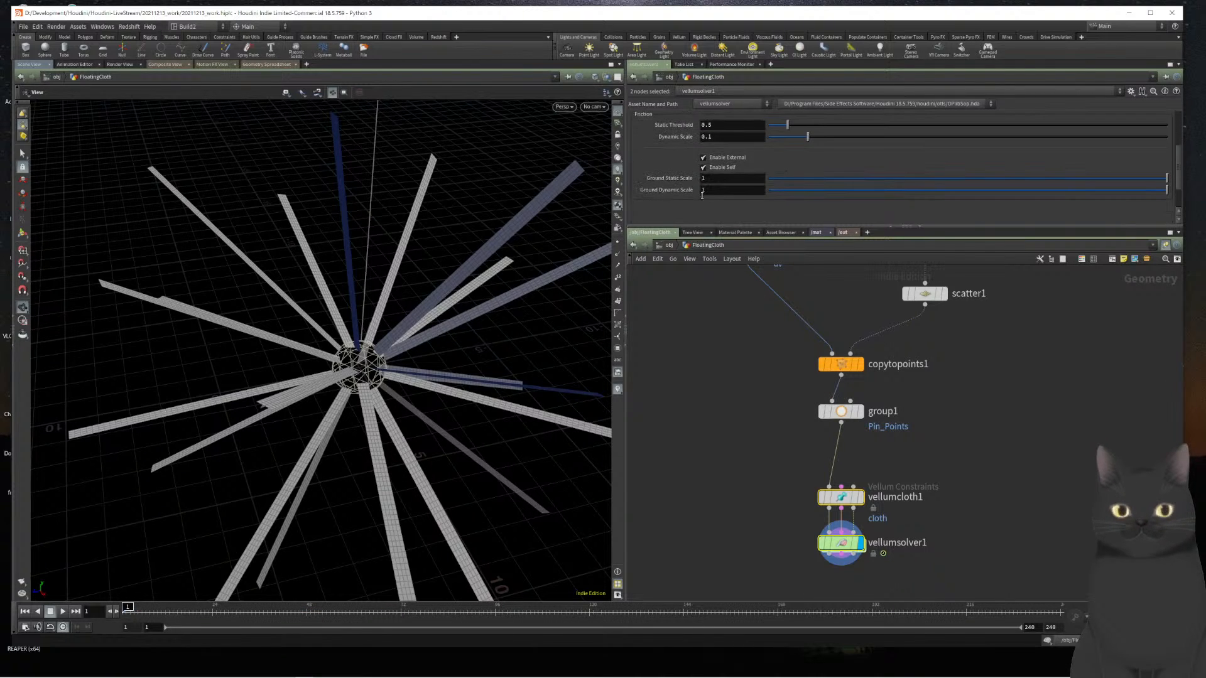
{"action": "scroll", "coordinate": [701, 198], "scroll_direction": "up", "scroll_amount": 4}
{"action": "left_click_drag", "start_coordinate": [741, 399], "coordinate": [844, 441]}
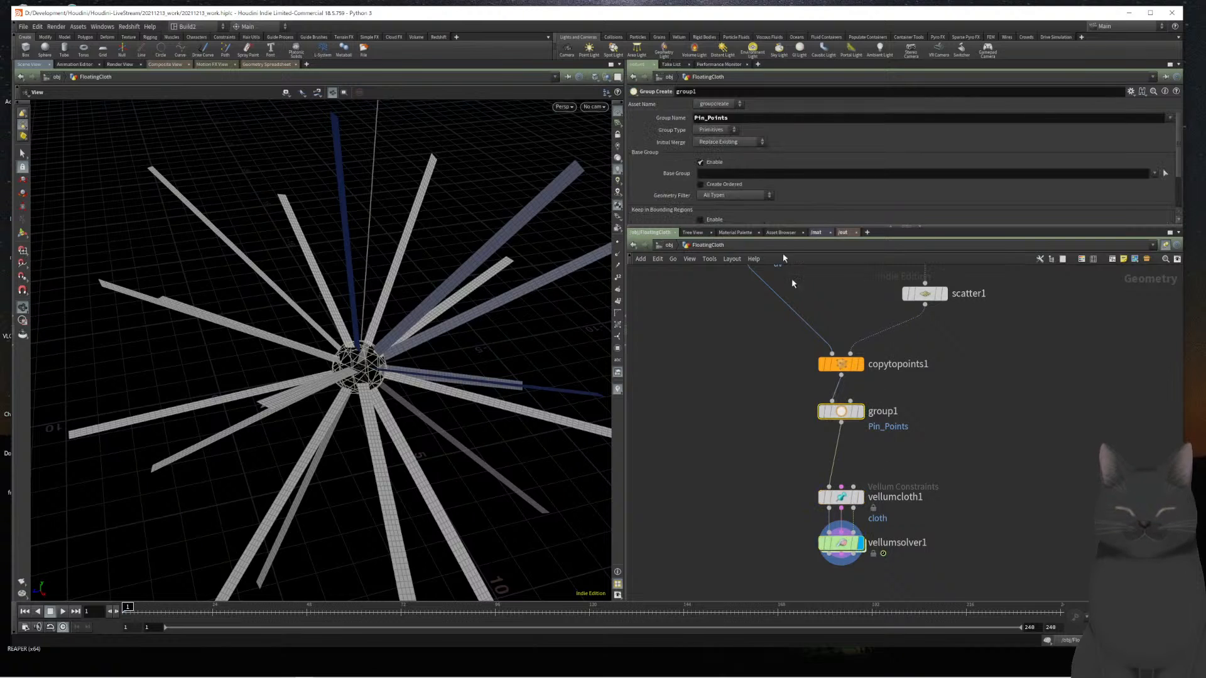
{"action": "scroll", "coordinate": [766, 146], "scroll_direction": "down", "scroll_amount": 4}
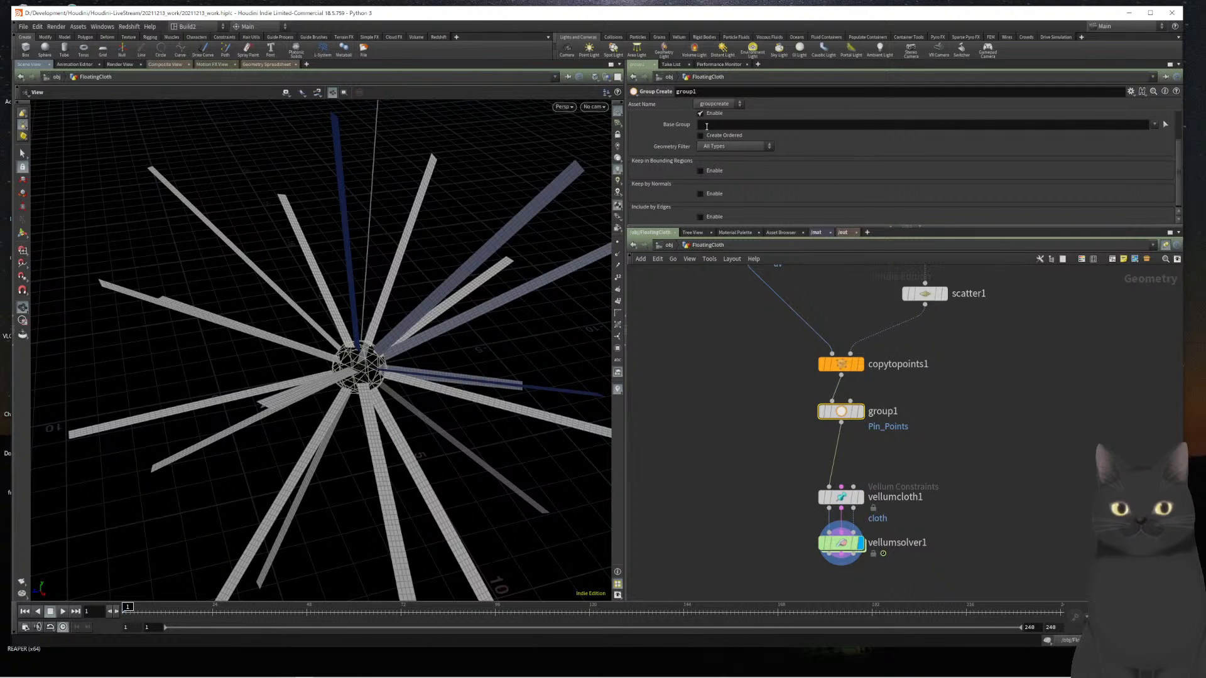
{"action": "scroll", "coordinate": [705, 129], "scroll_direction": "up", "scroll_amount": 2}
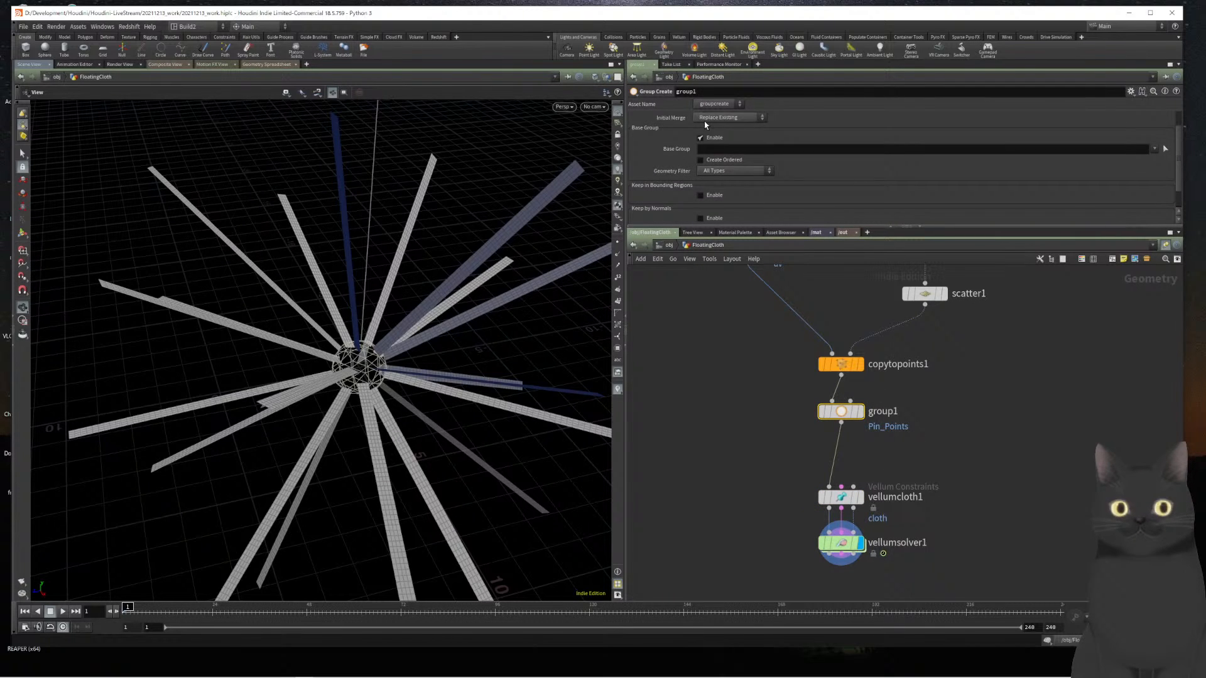
{"action": "left_click", "coordinate": [702, 138]}
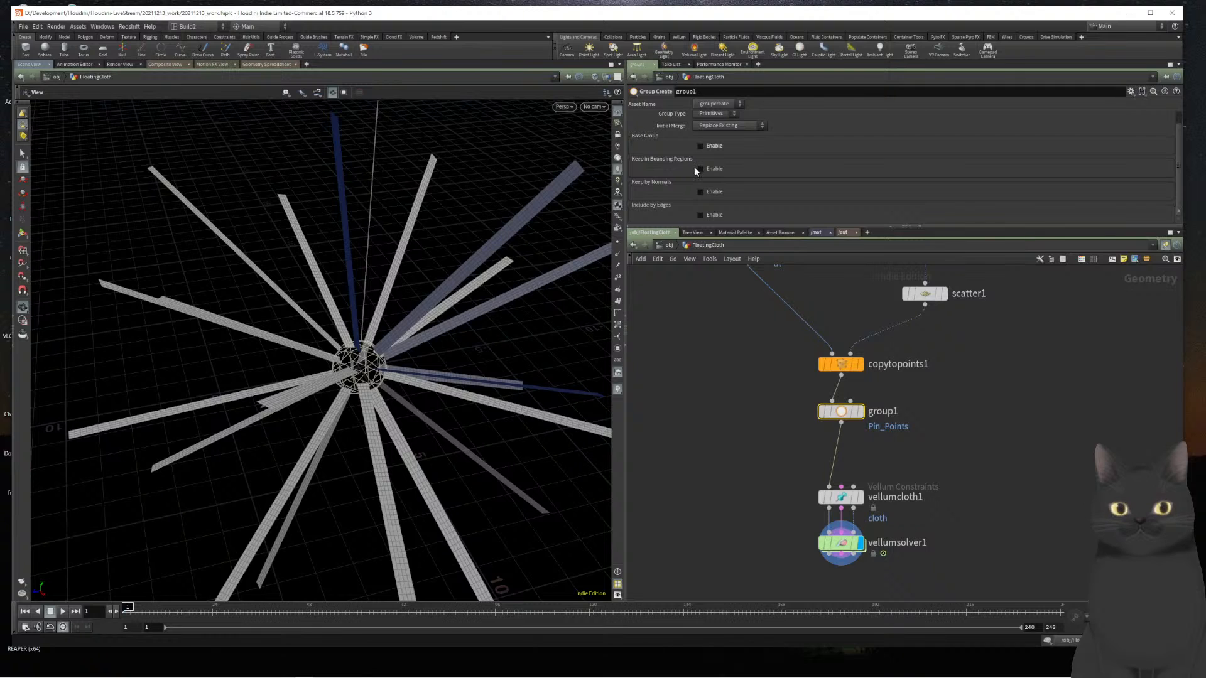
{"action": "left_click", "coordinate": [698, 168]}
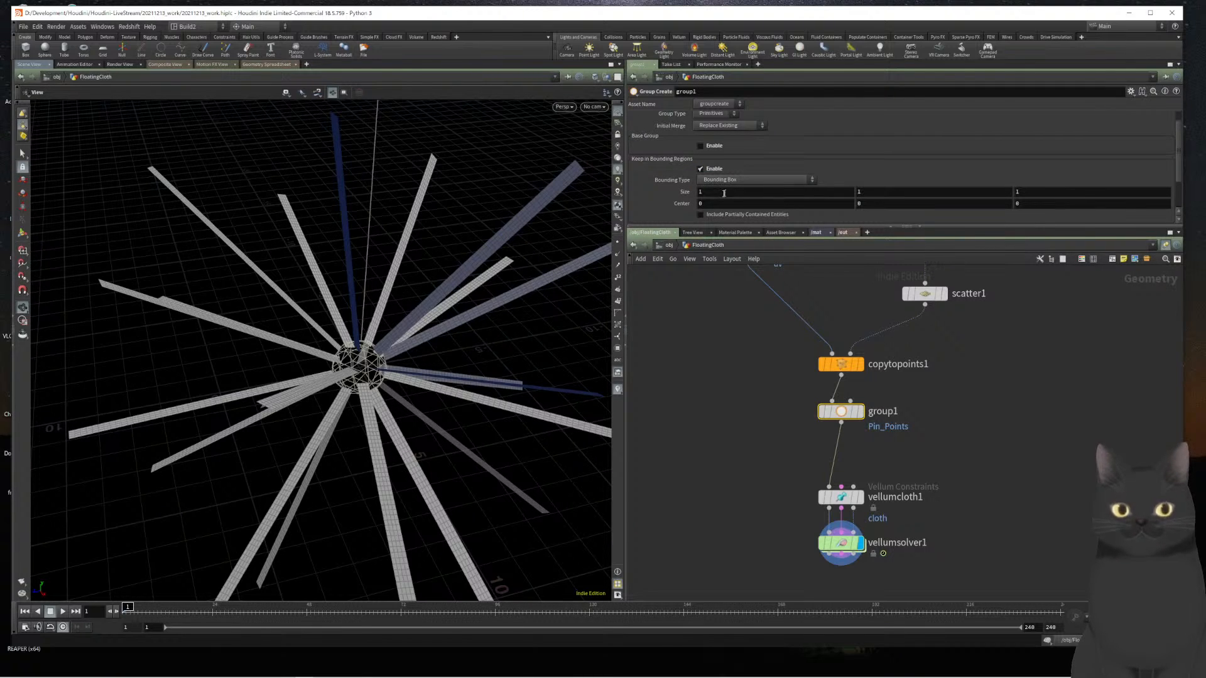
Set the group node's bounding region size to 2.5 on all three axes
{"action": "left_click", "coordinate": [700, 192]}
{"action": "type", "text": "2.5"}
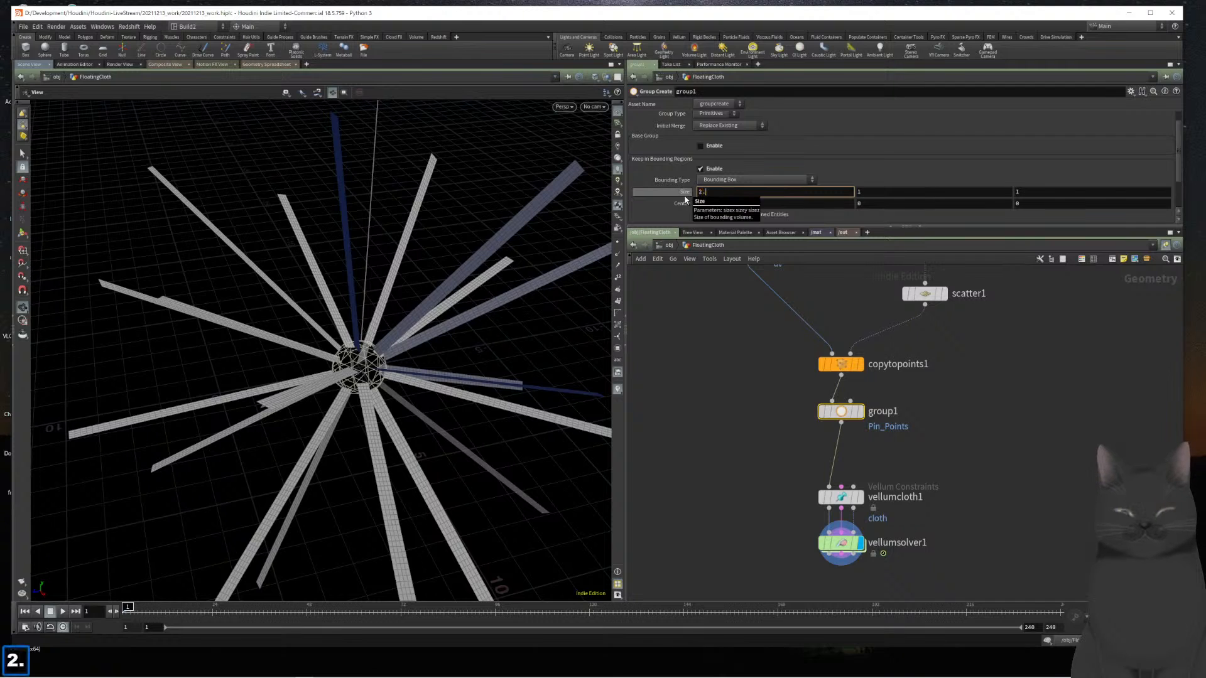
{"action": "key", "text": "Tab"}
{"action": "type", "text": "2.5"}
{"action": "key", "text": "Tab"}
{"action": "type", "text": "2.5"}
{"action": "key", "text": "Return"}
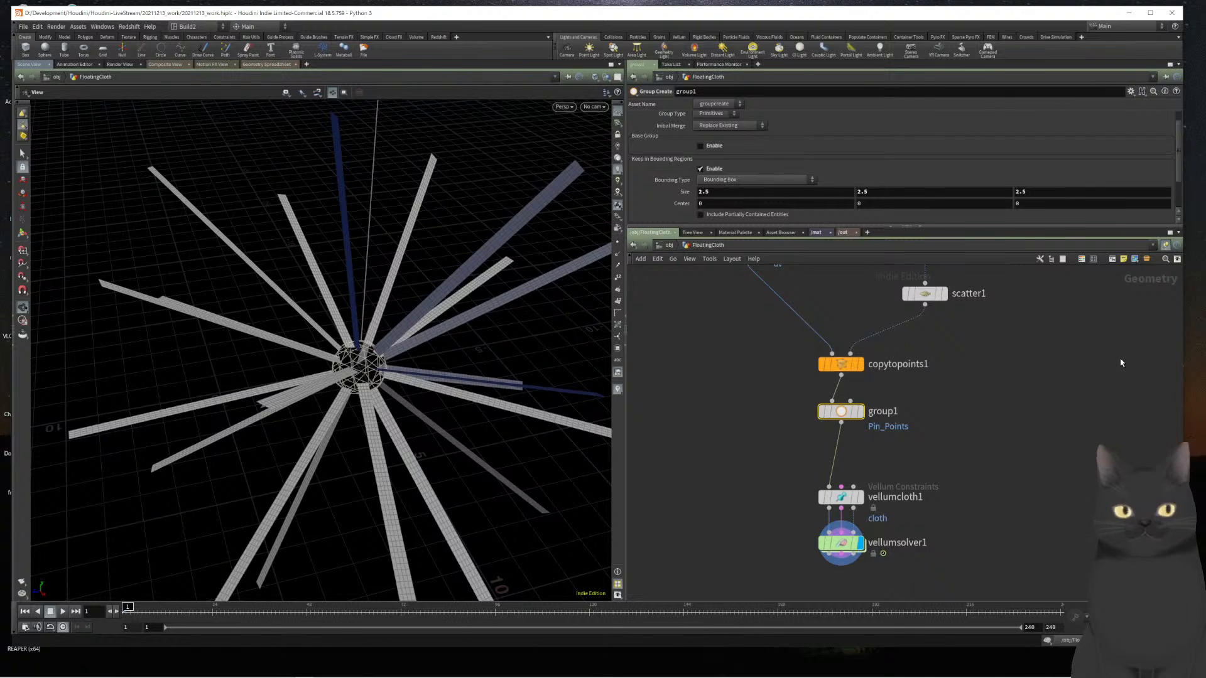
Display the Pin_Points group node's result around the sphere and change its bounding type to Bounding Sphere
{"action": "left_click", "coordinate": [861, 411]}
{"action": "scroll", "coordinate": [381, 406], "scroll_direction": "up", "scroll_amount": 5}
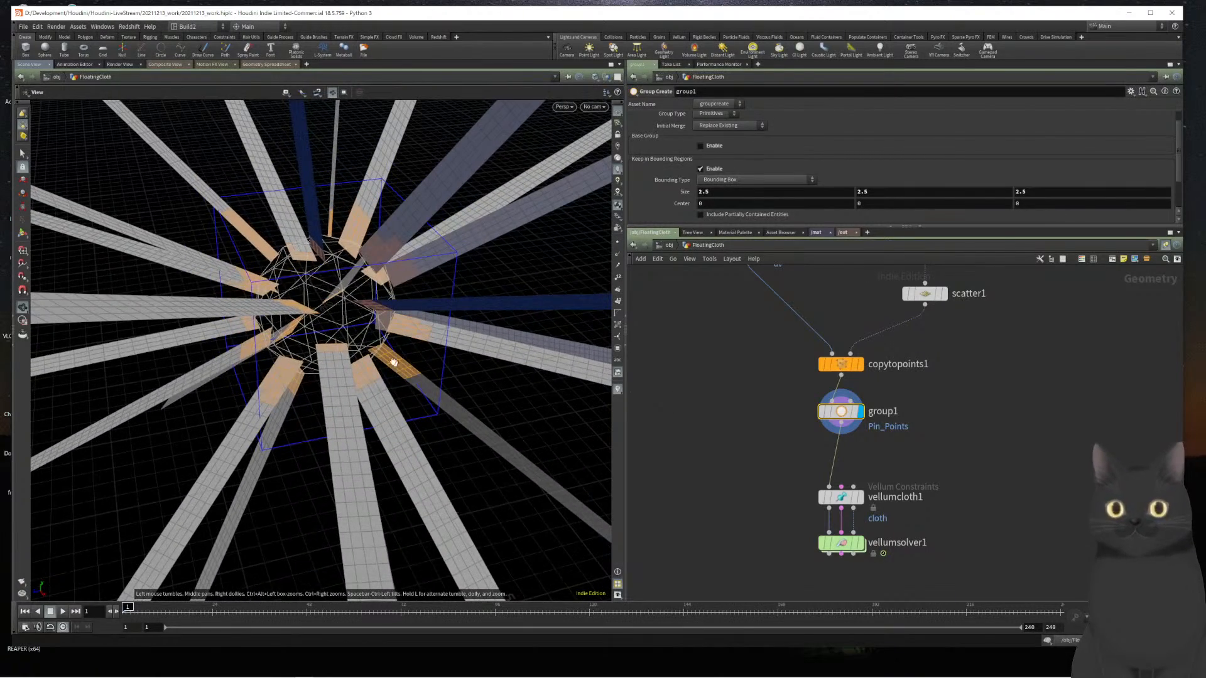
{"action": "middle_click_drag", "start_coordinate": [714, 375], "coordinate": [718, 496]}
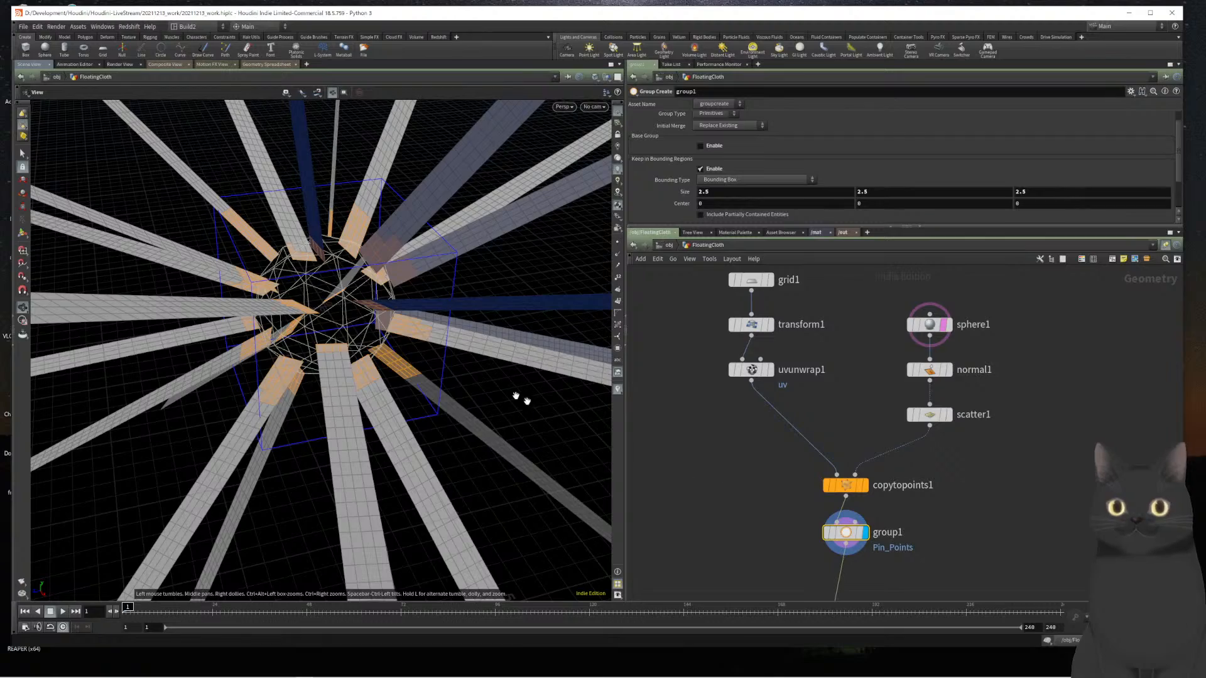
{"action": "left_click_drag", "start_coordinate": [425, 358], "coordinate": [397, 394]}
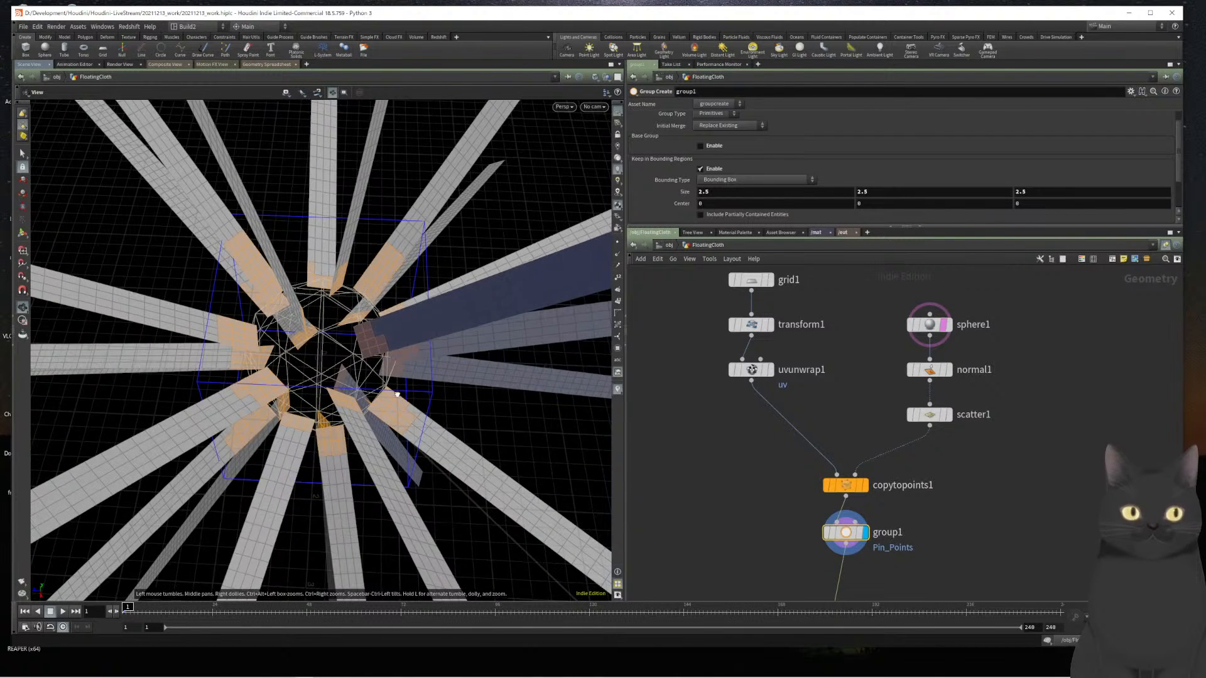
{"action": "left_click", "coordinate": [756, 180]}
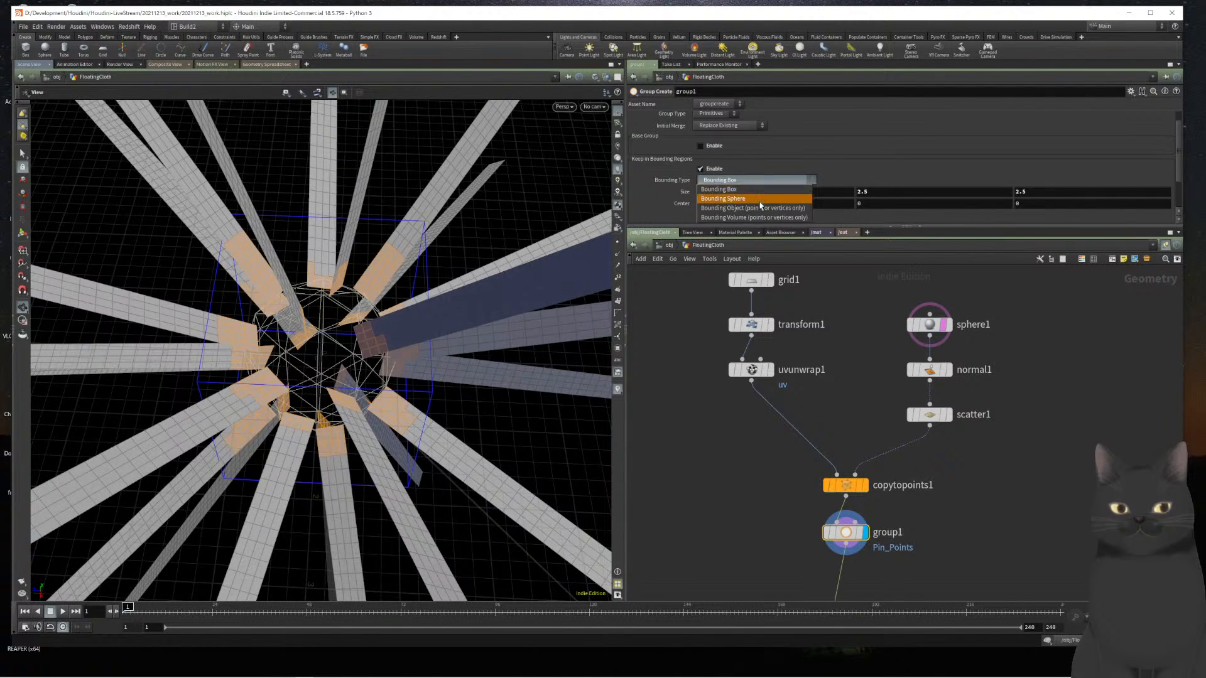
{"action": "left_click", "coordinate": [760, 199]}
{"action": "left_click_drag", "start_coordinate": [471, 356], "coordinate": [456, 329]}
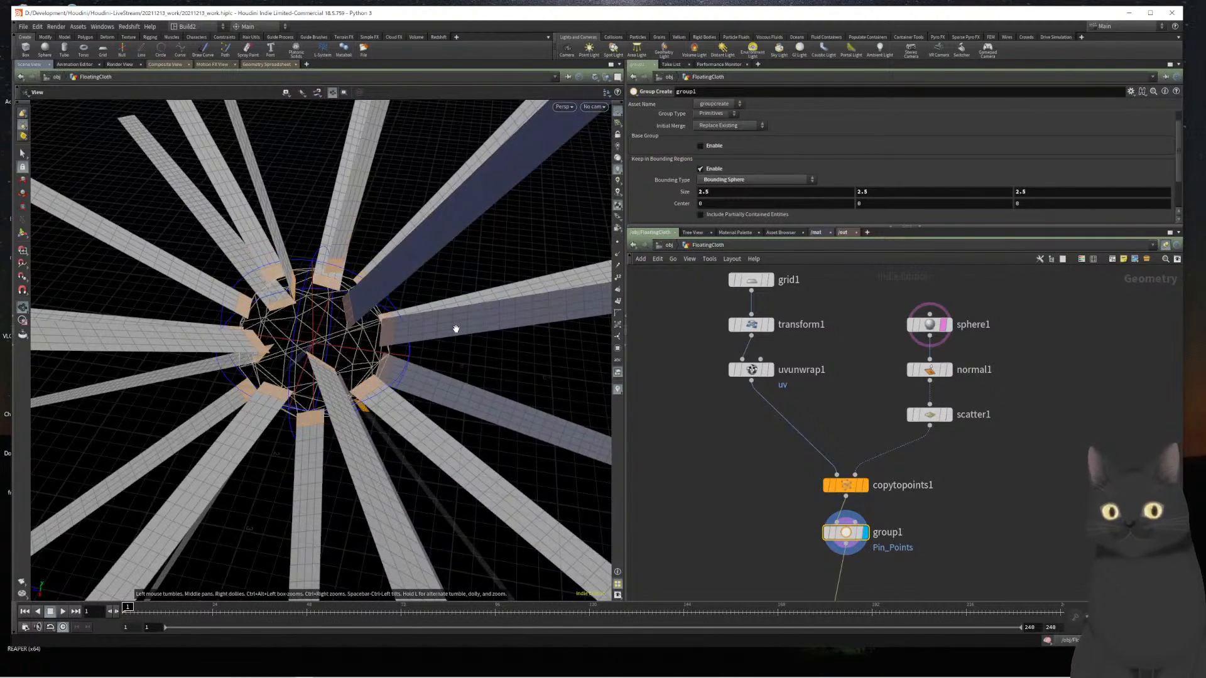
{"action": "middle_click_drag", "start_coordinate": [697, 514], "coordinate": [708, 425]}
{"action": "scroll", "coordinate": [719, 435], "scroll_direction": "down", "scroll_amount": 1}
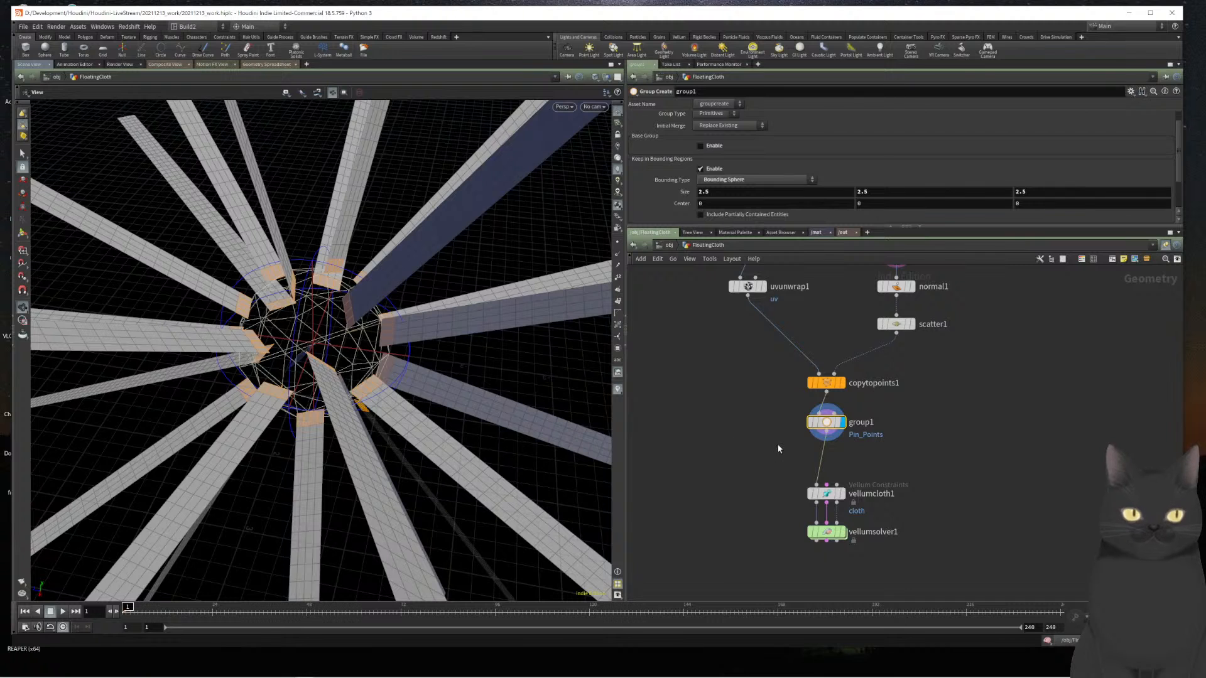
{"action": "left_click", "coordinate": [826, 495]}
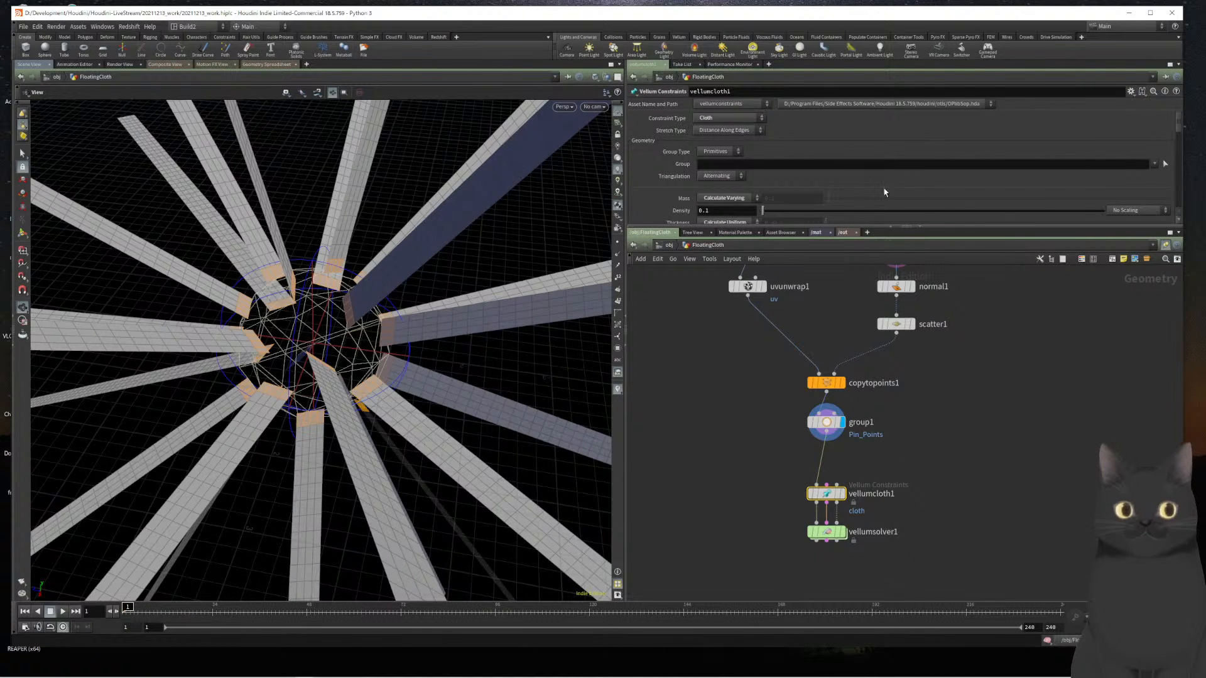
{"action": "scroll", "coordinate": [894, 182], "scroll_direction": "down", "scroll_amount": 10}
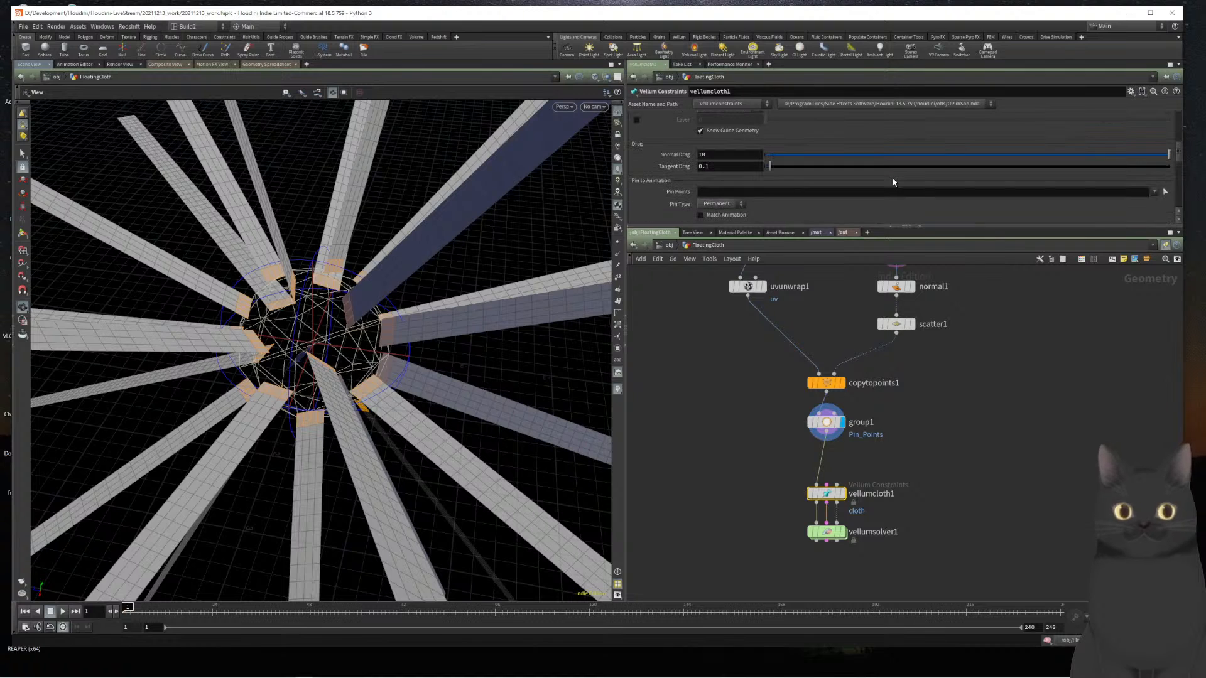
{"action": "left_click", "coordinate": [883, 193]}
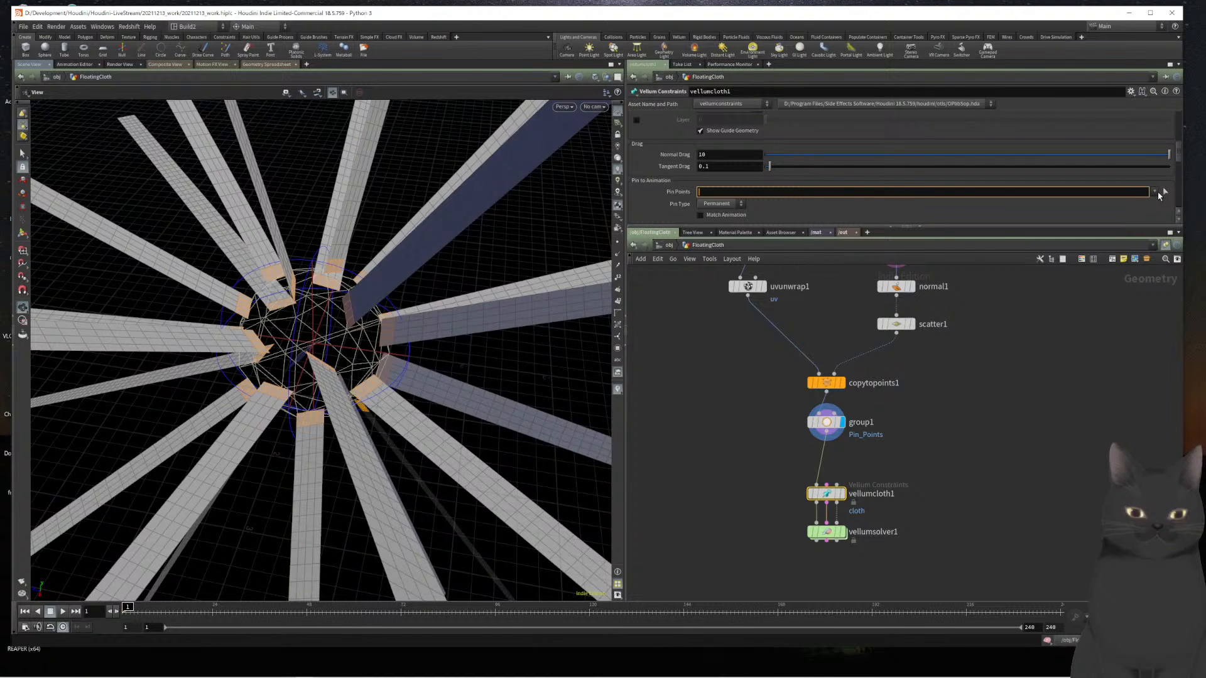
Change the Pin_Points group node's group type to Points
{"action": "left_click", "coordinate": [839, 432]}
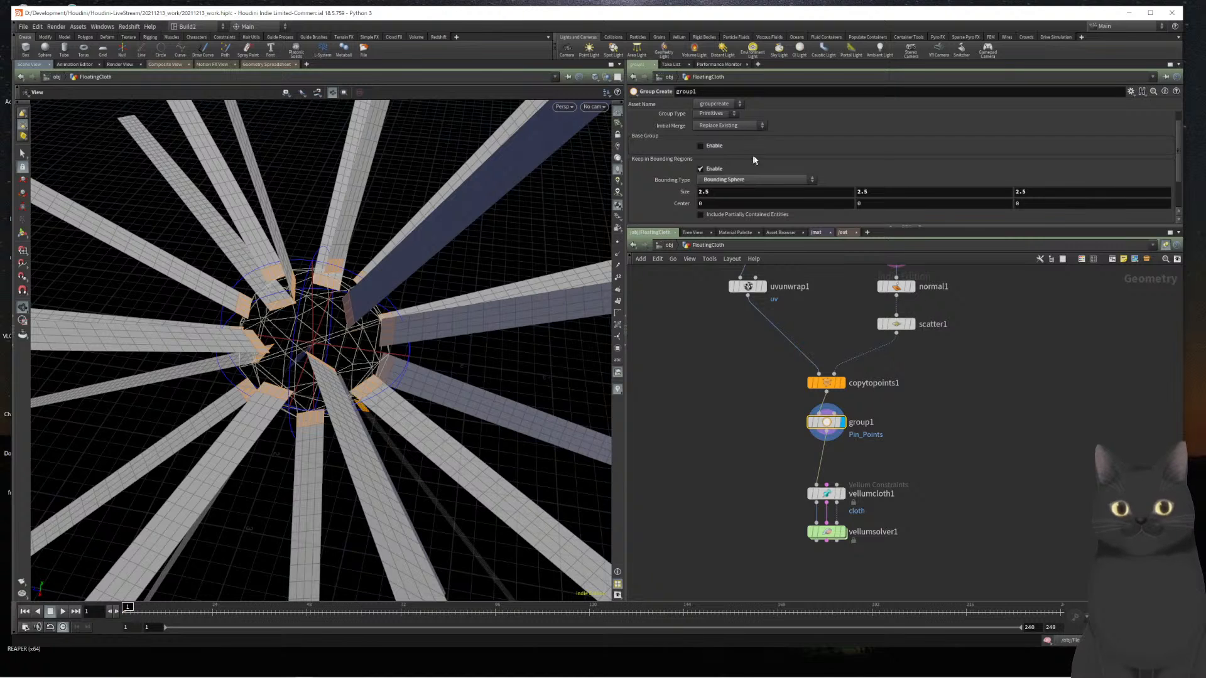
{"action": "left_click", "coordinate": [714, 130]}
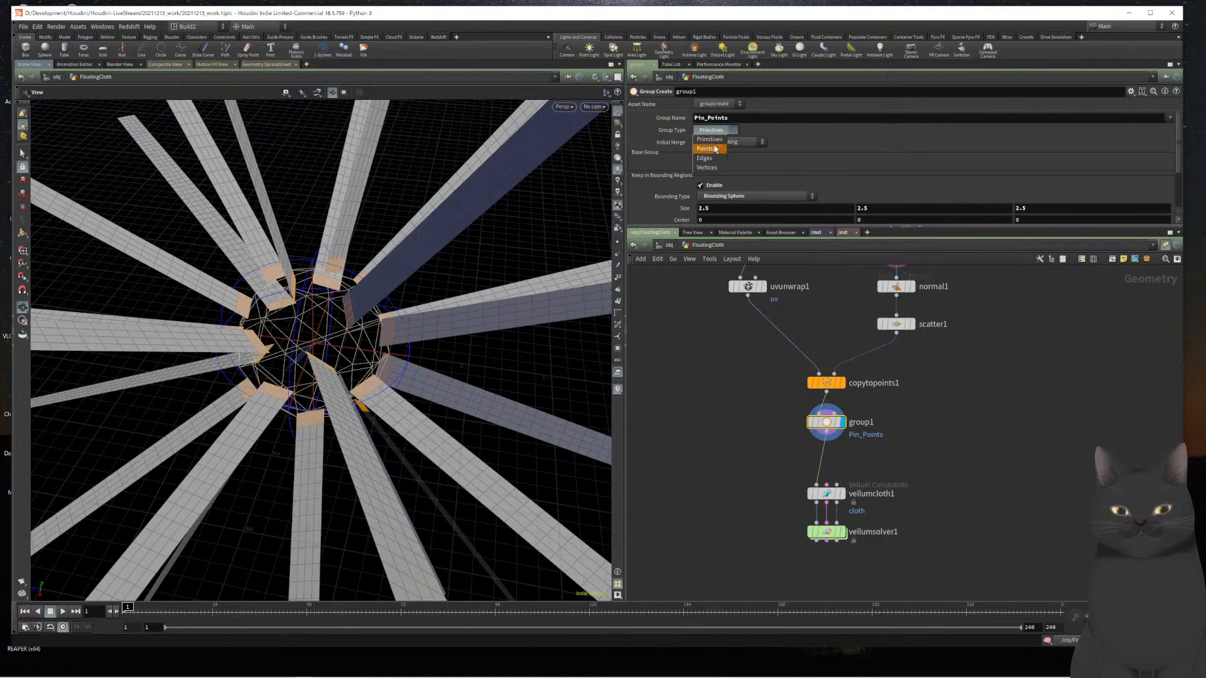
{"action": "left_click", "coordinate": [704, 149]}
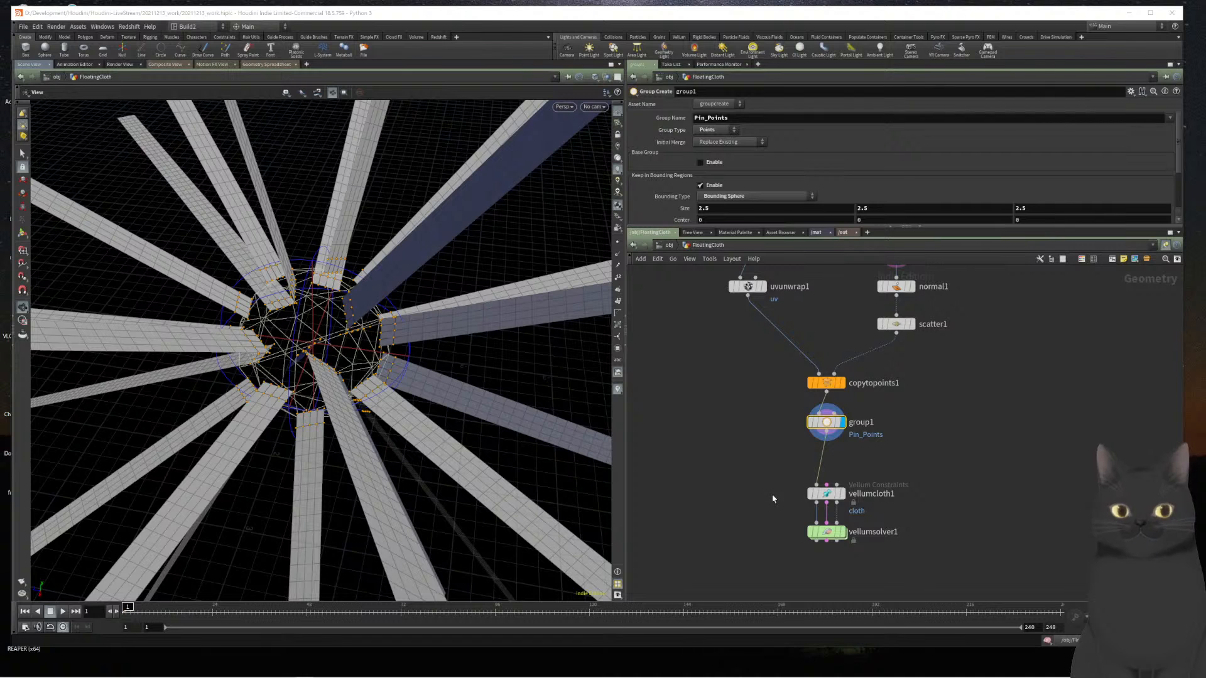
Assign the Pin_Points group as the Vellum cloth node's pin points
{"action": "left_click_drag", "start_coordinate": [751, 477], "coordinate": [890, 493]}
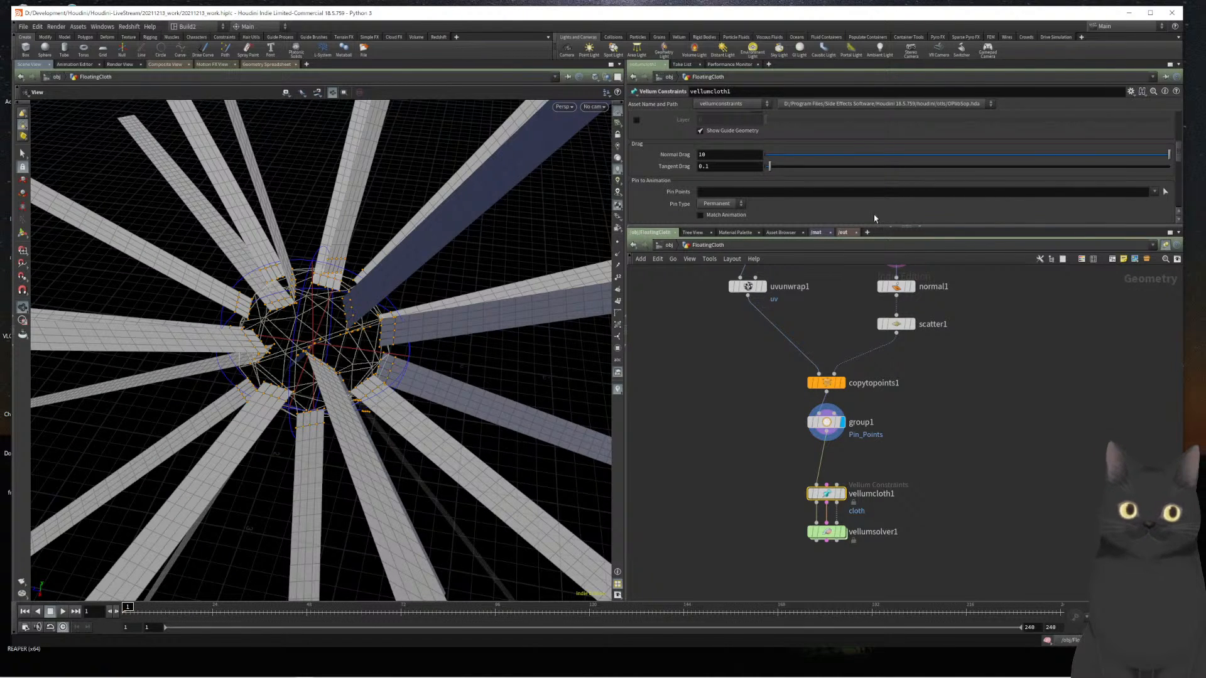
{"action": "left_click", "coordinate": [1154, 191]}
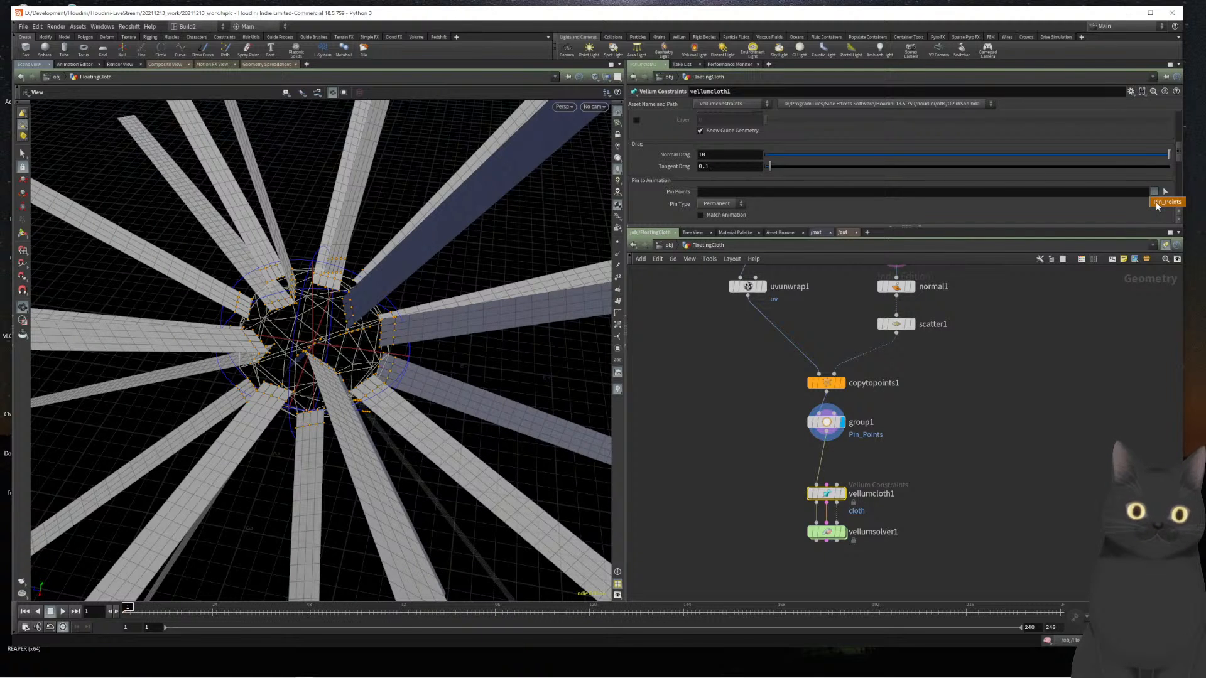
{"action": "left_click", "coordinate": [1157, 203]}
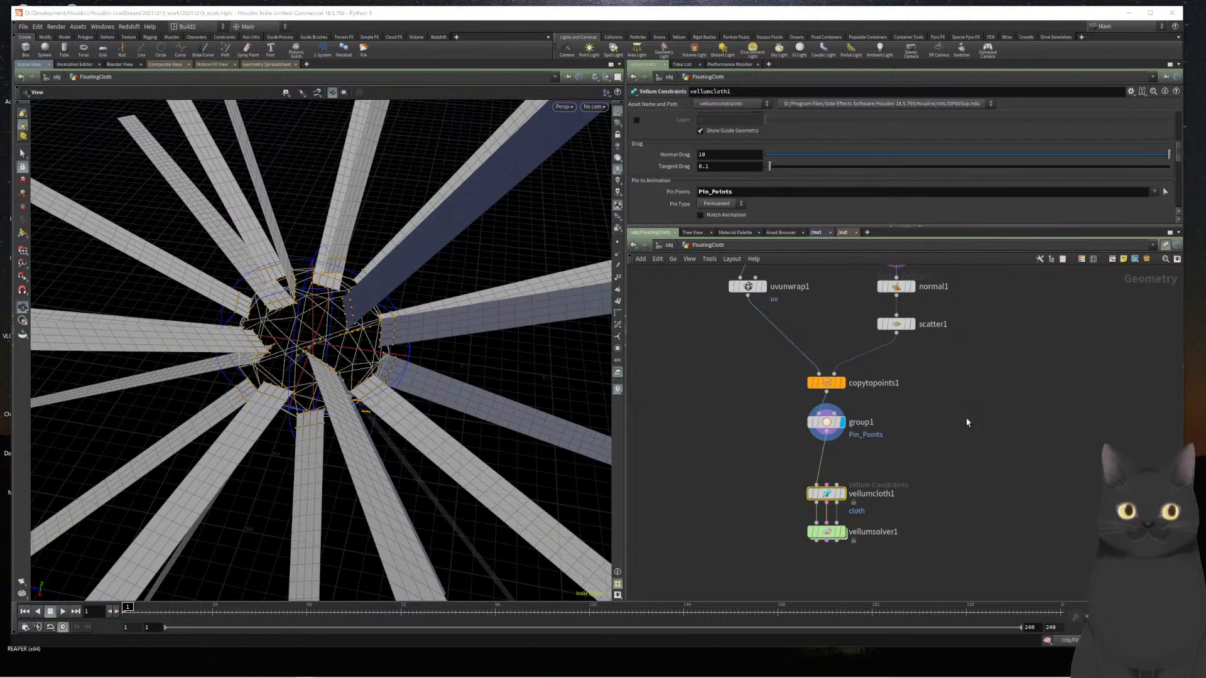
Select the Vellum Solver node and display its result in the viewport
{"action": "middle_click_drag", "start_coordinate": [936, 470], "coordinate": [931, 392]}
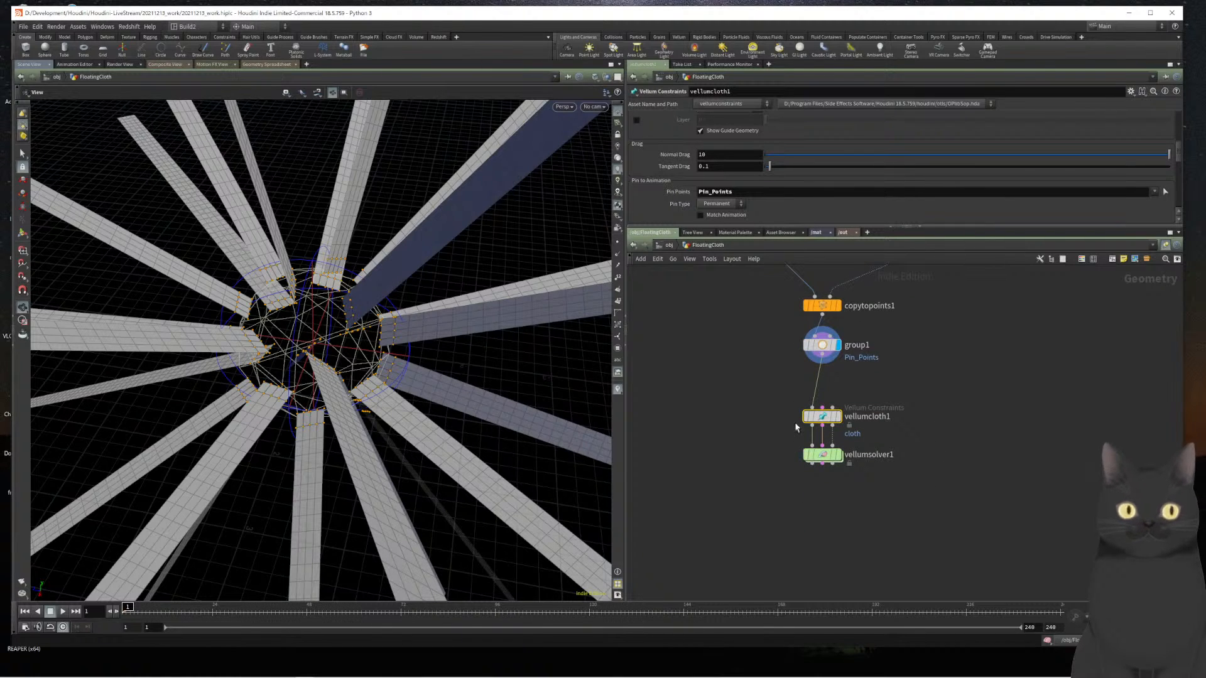
{"action": "left_click_drag", "start_coordinate": [794, 422], "coordinate": [865, 488]}
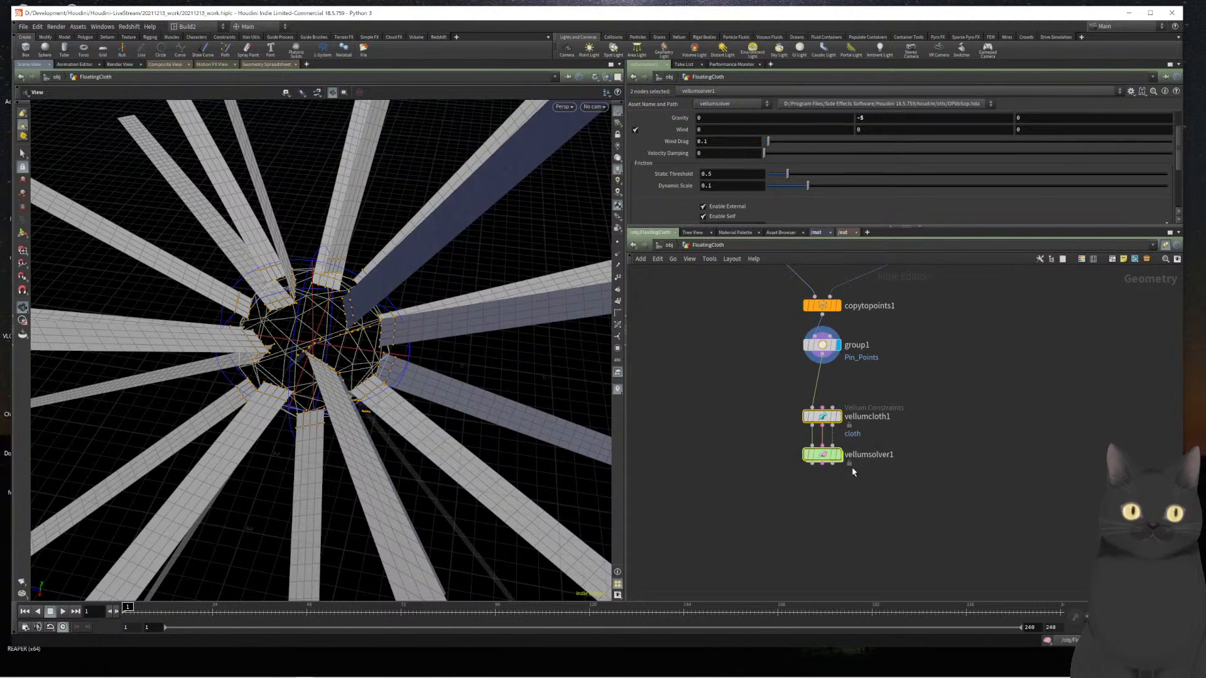
{"action": "left_click", "coordinate": [822, 455]}
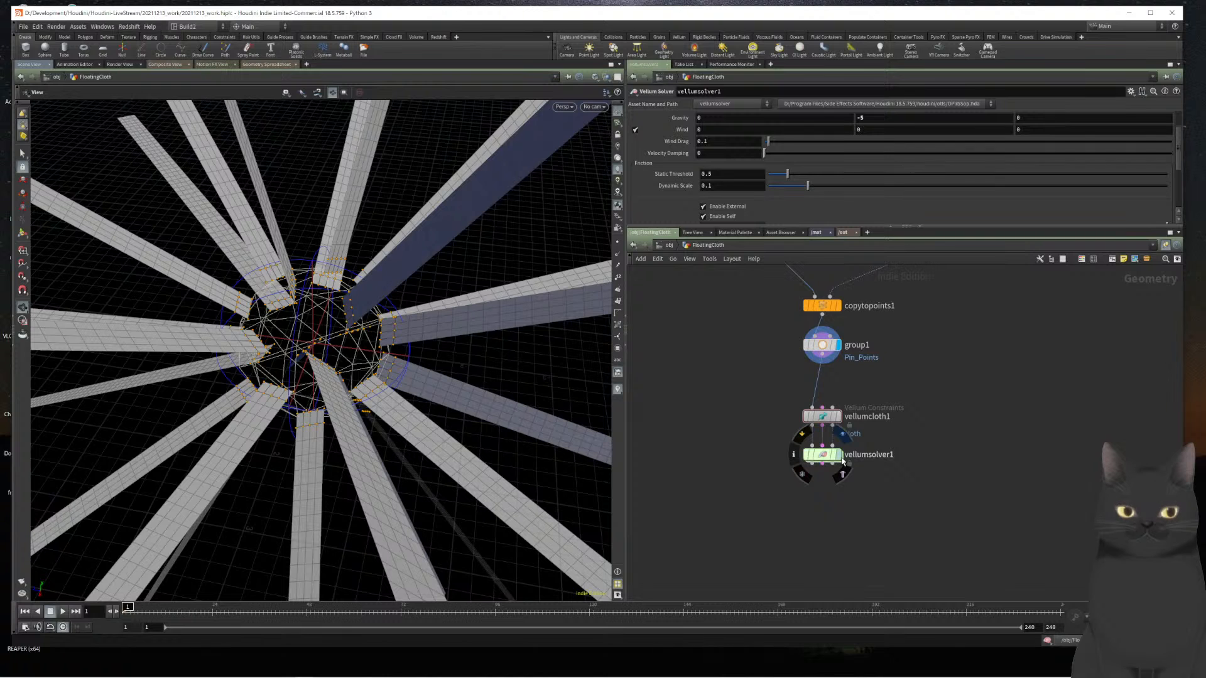
{"action": "left_click", "coordinate": [837, 454]}
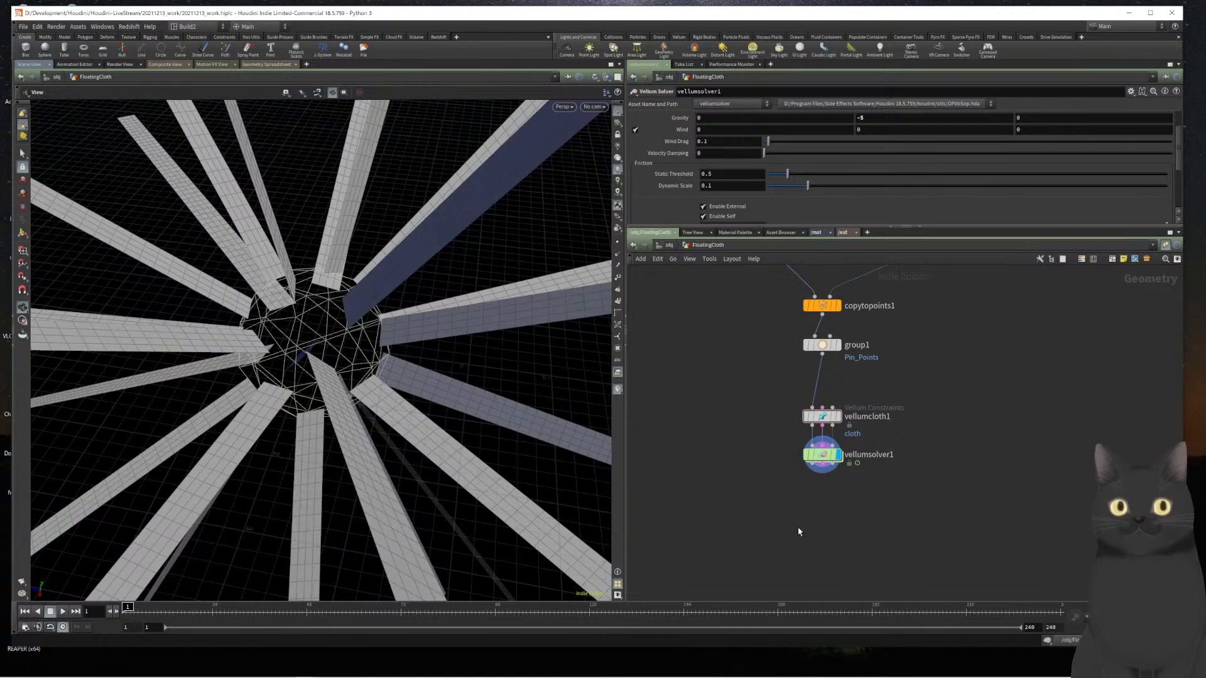
Play the simulation twice to check how the pinned strips hang, returning to frame 1 after each run
{"action": "key", "text": "Up"}
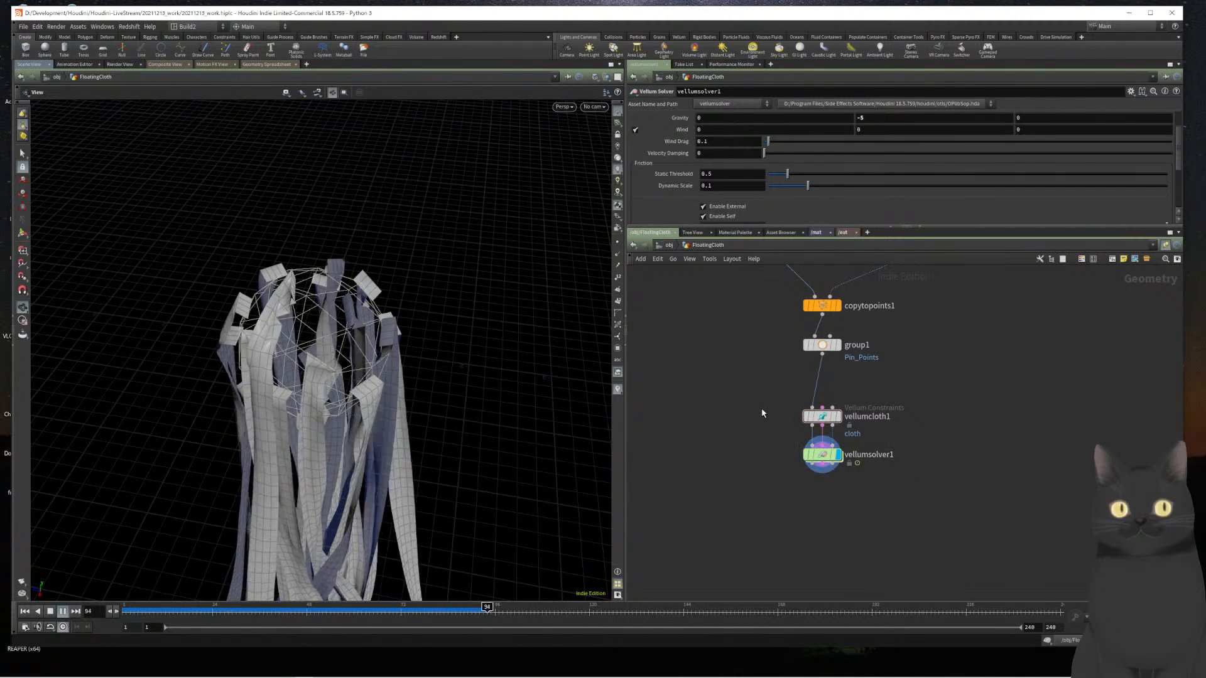
{"action": "left_click_drag", "start_coordinate": [761, 411], "coordinate": [893, 425]}
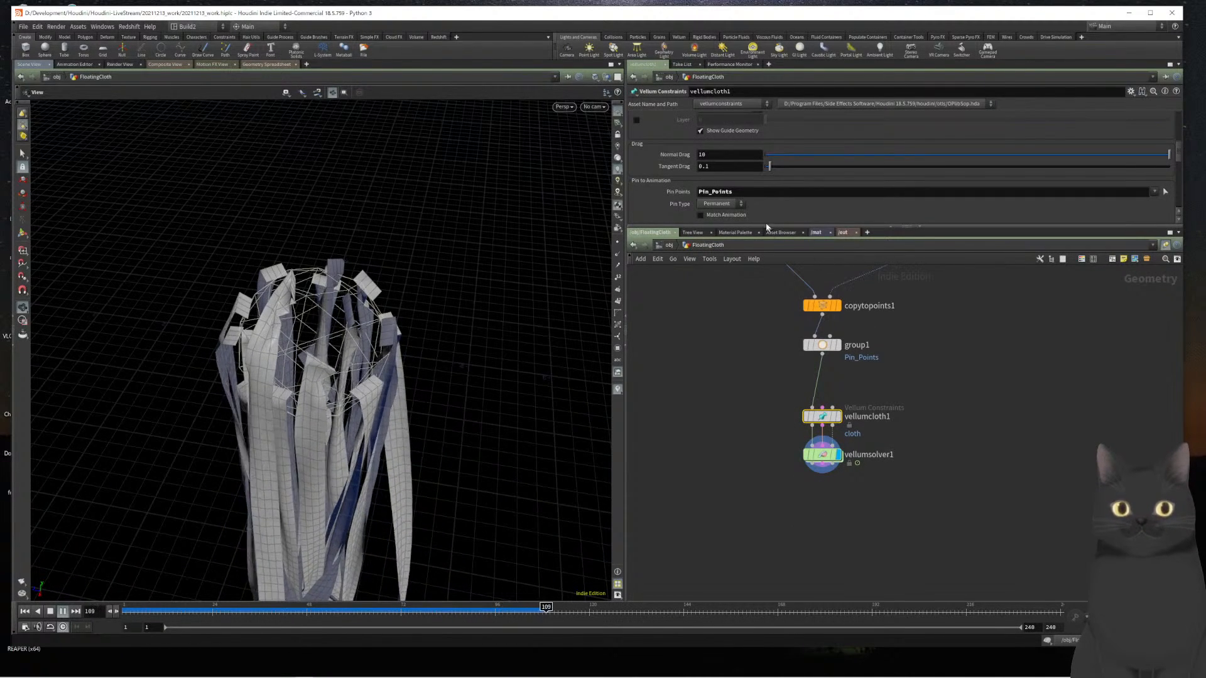
{"action": "left_click_drag", "start_coordinate": [766, 448], "coordinate": [876, 481]}
{"action": "key", "text": "ctrl+Left"}
{"action": "key", "text": "ctrl+Left"}
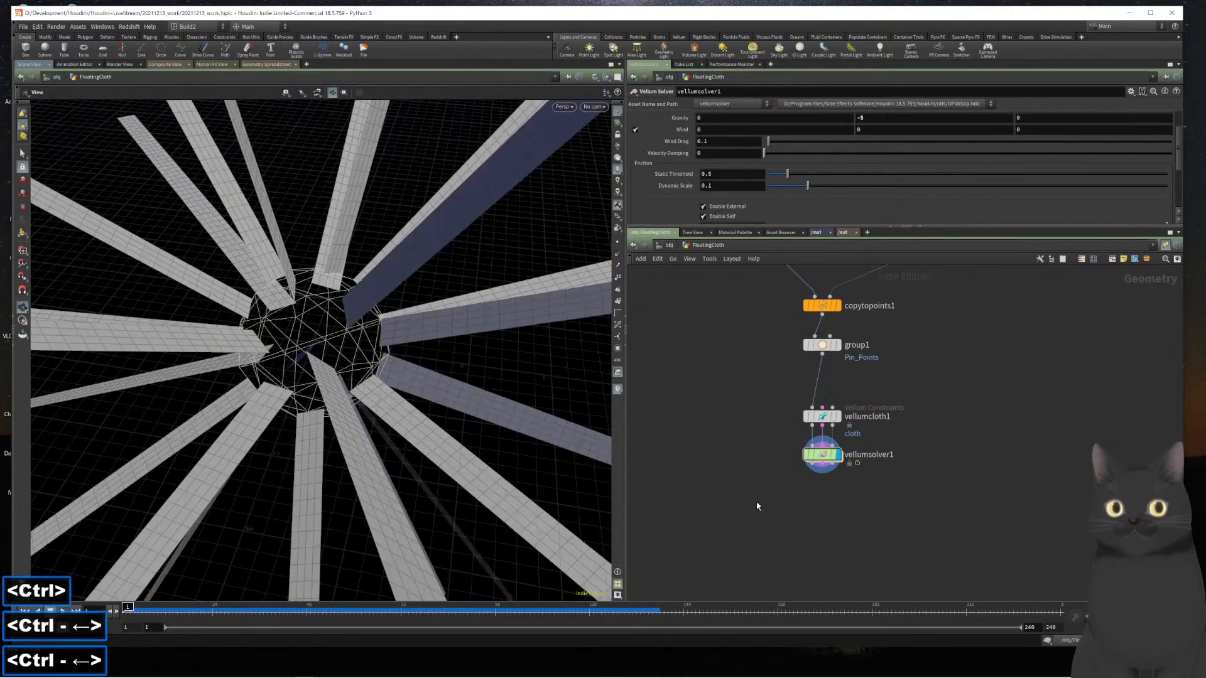
{"action": "key", "text": "Up"}
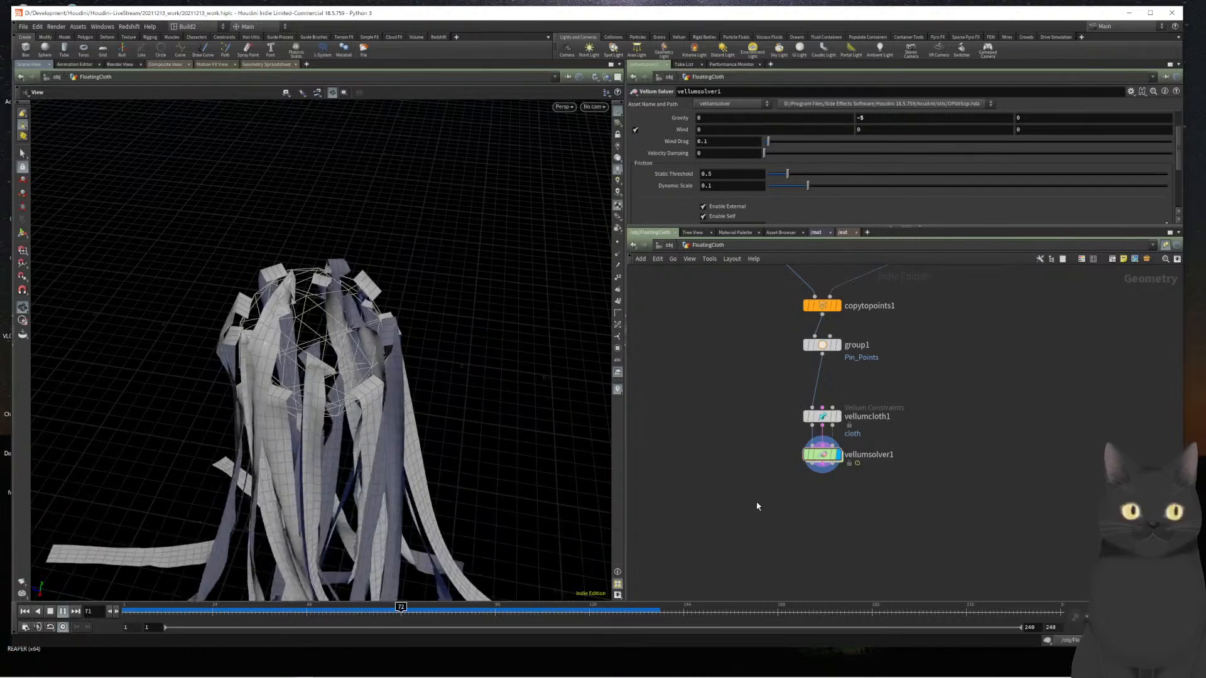
{"action": "key", "text": "ctrl+Left"}
{"action": "key", "text": "ctrl+Left"}
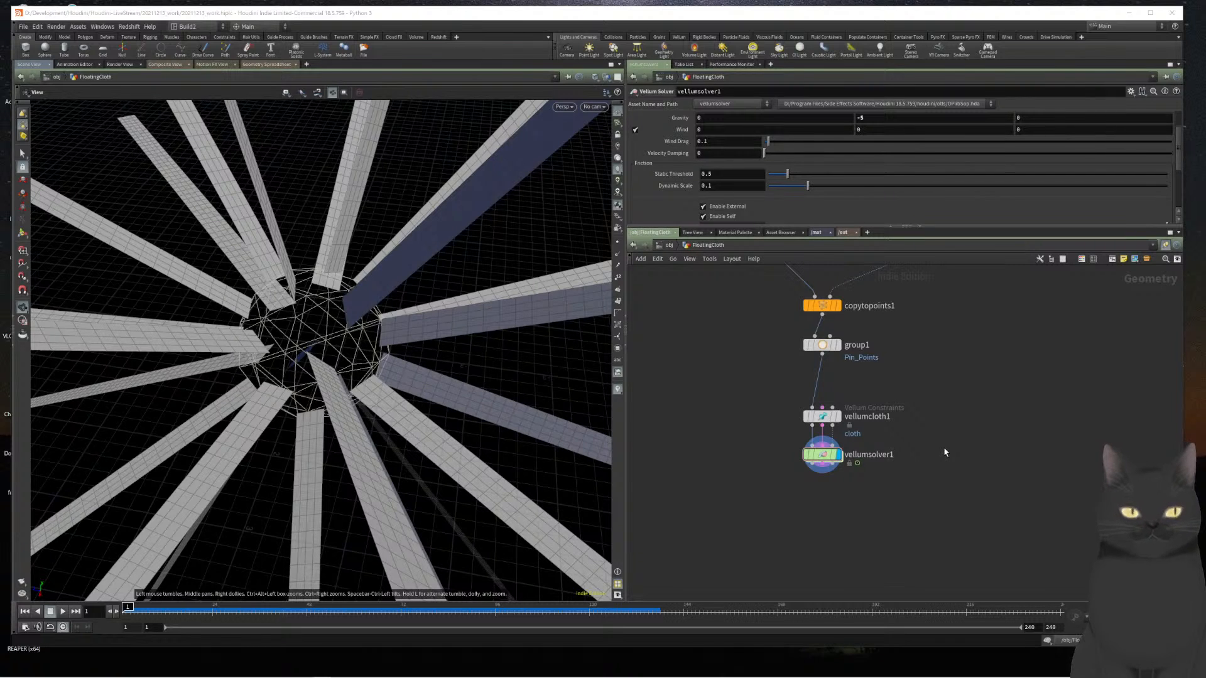
Move the sphere node sideways, away from the column of the Normal and Scatter nodes, to free up space
{"action": "middle_click_drag", "start_coordinate": [947, 398], "coordinate": [923, 488]}
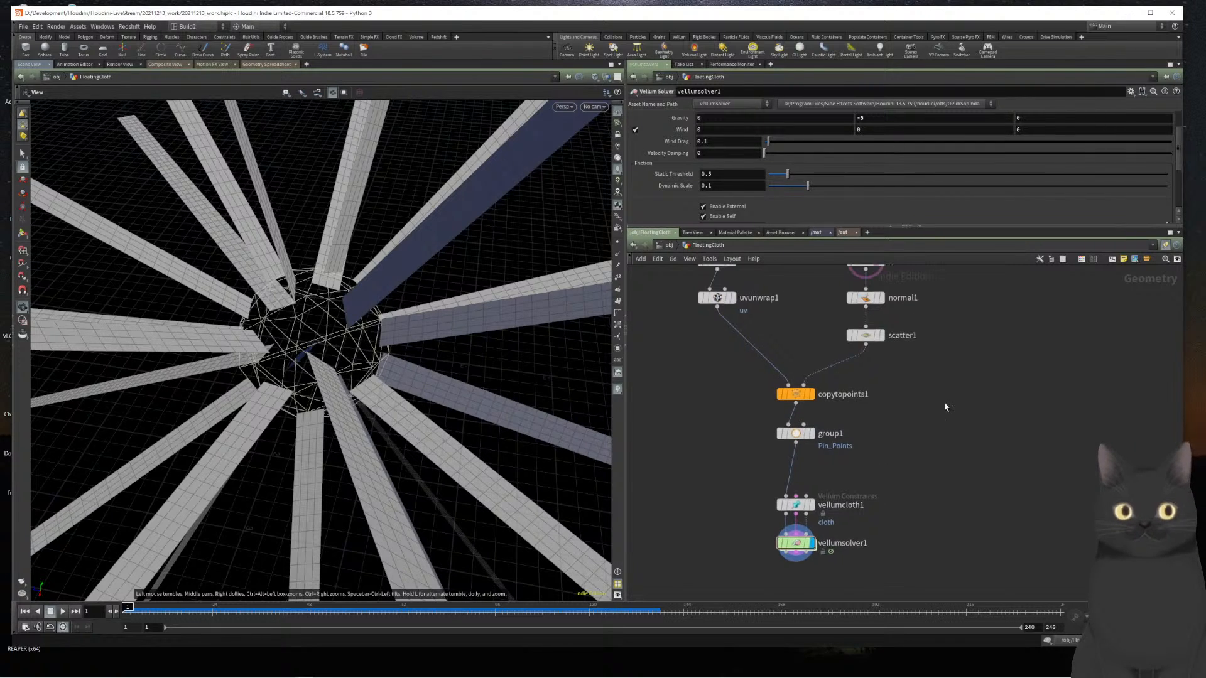
{"action": "middle_click_drag", "start_coordinate": [945, 406], "coordinate": [896, 461]}
{"action": "left_click_drag", "start_coordinate": [820, 313], "coordinate": [908, 312]}
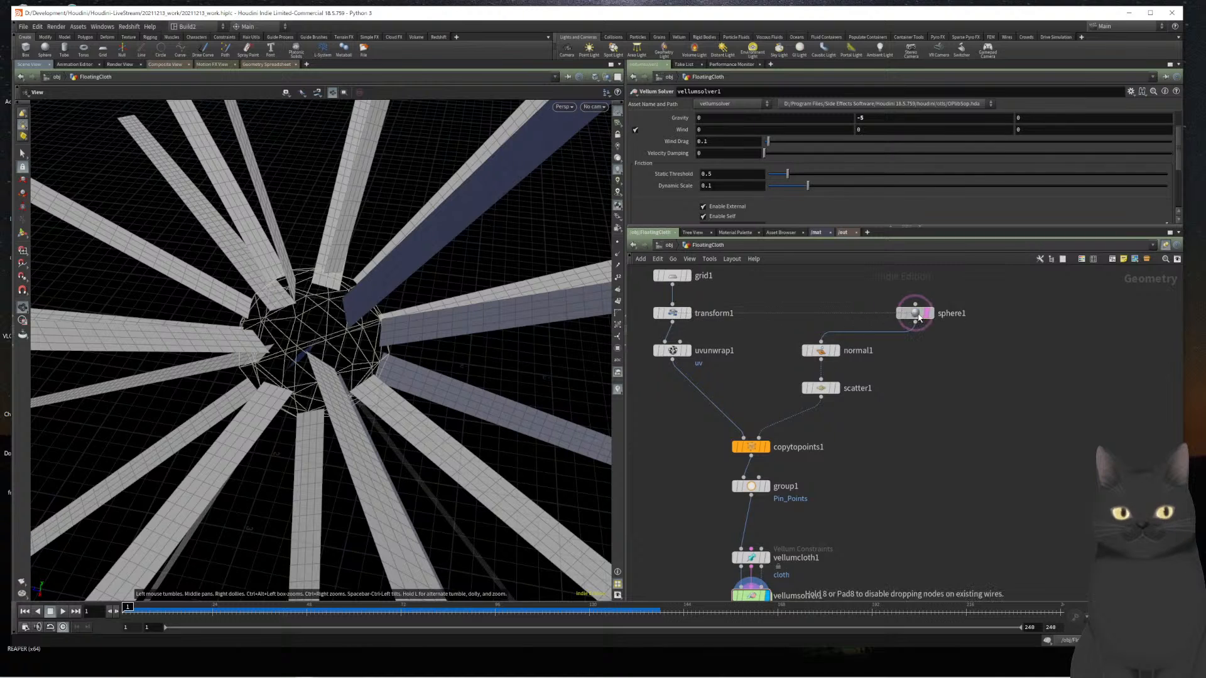
{"action": "middle_click_drag", "start_coordinate": [914, 345], "coordinate": [903, 265]}
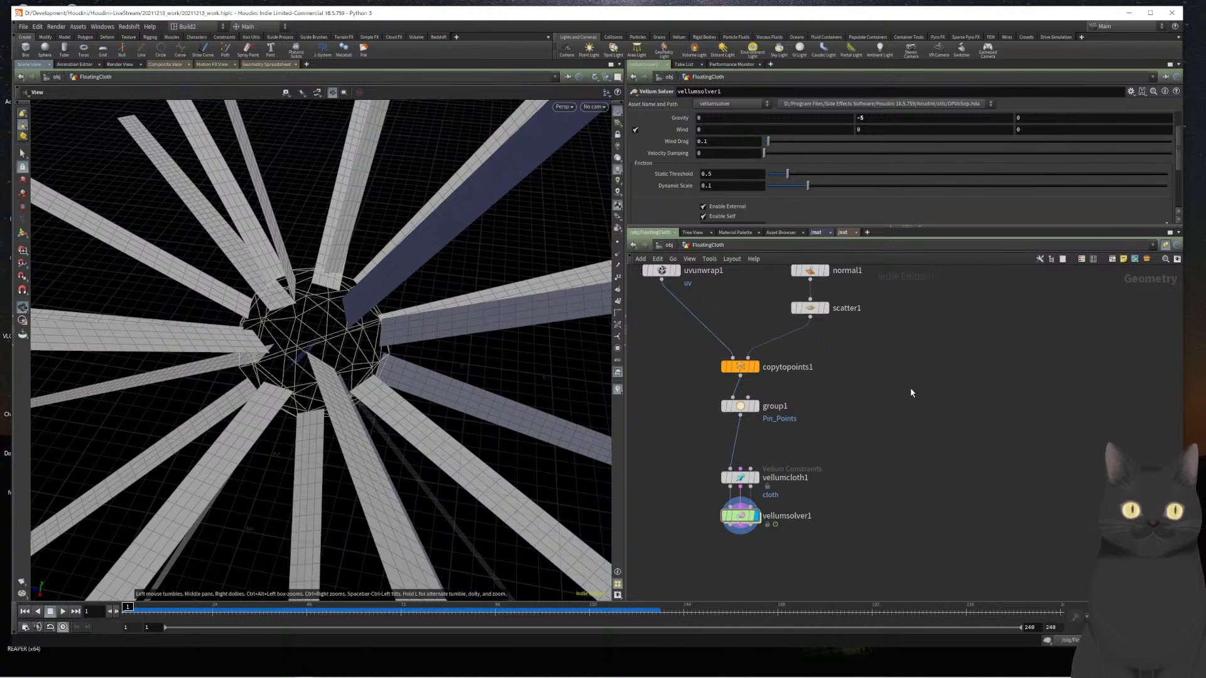
Wire the sphere into the Vellum cloth node's Collision Geometry input and switch the network wiring style to Rounded
{"action": "scroll", "coordinate": [910, 393], "scroll_direction": "down", "scroll_amount": 3}
{"action": "scroll", "coordinate": [897, 389], "scroll_direction": "up", "scroll_amount": 1}
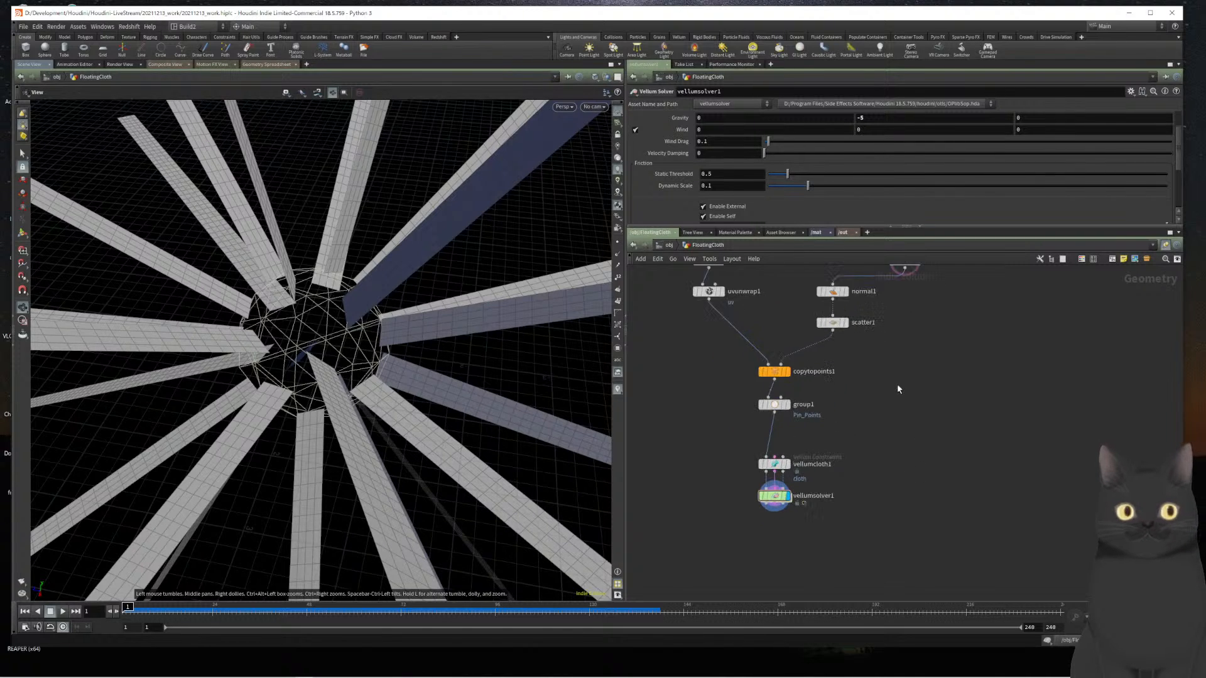
{"action": "left_click", "coordinate": [904, 269]}
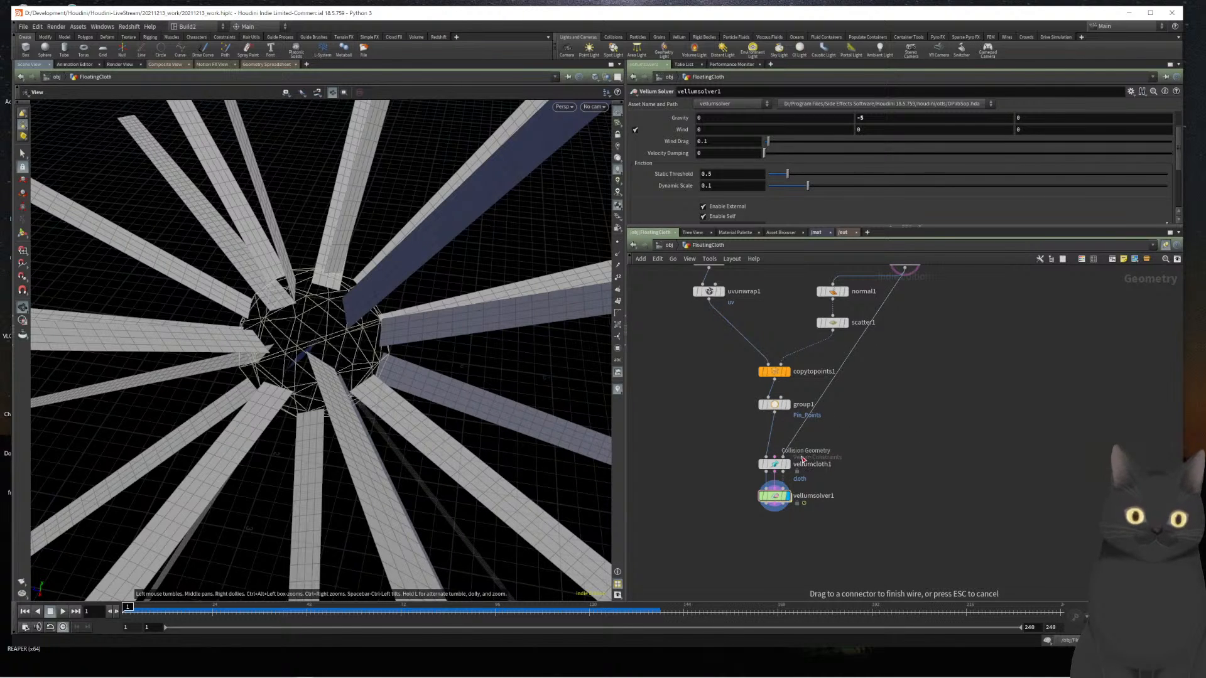
{"action": "left_click", "coordinate": [789, 460]}
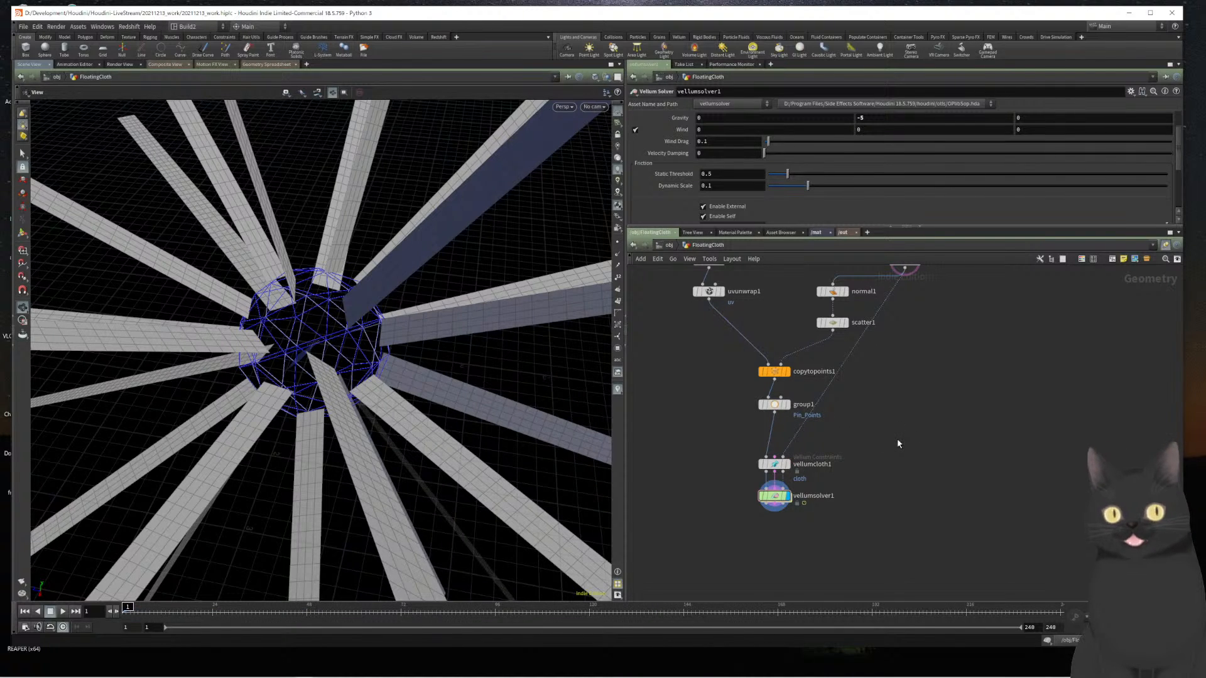
{"action": "key", "text": "shift+s"}
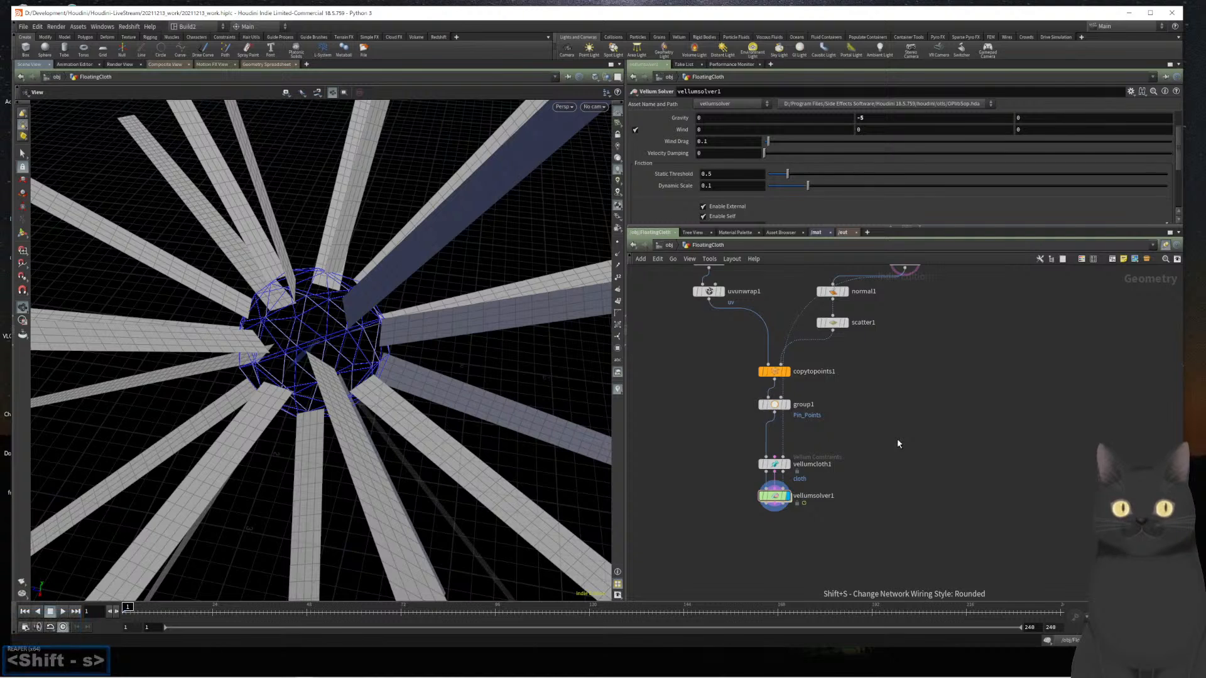
Play the simulation to check how the strips collide with the sphere, and return to frame 1
{"action": "scroll", "coordinate": [898, 442], "scroll_direction": "down", "scroll_amount": 2}
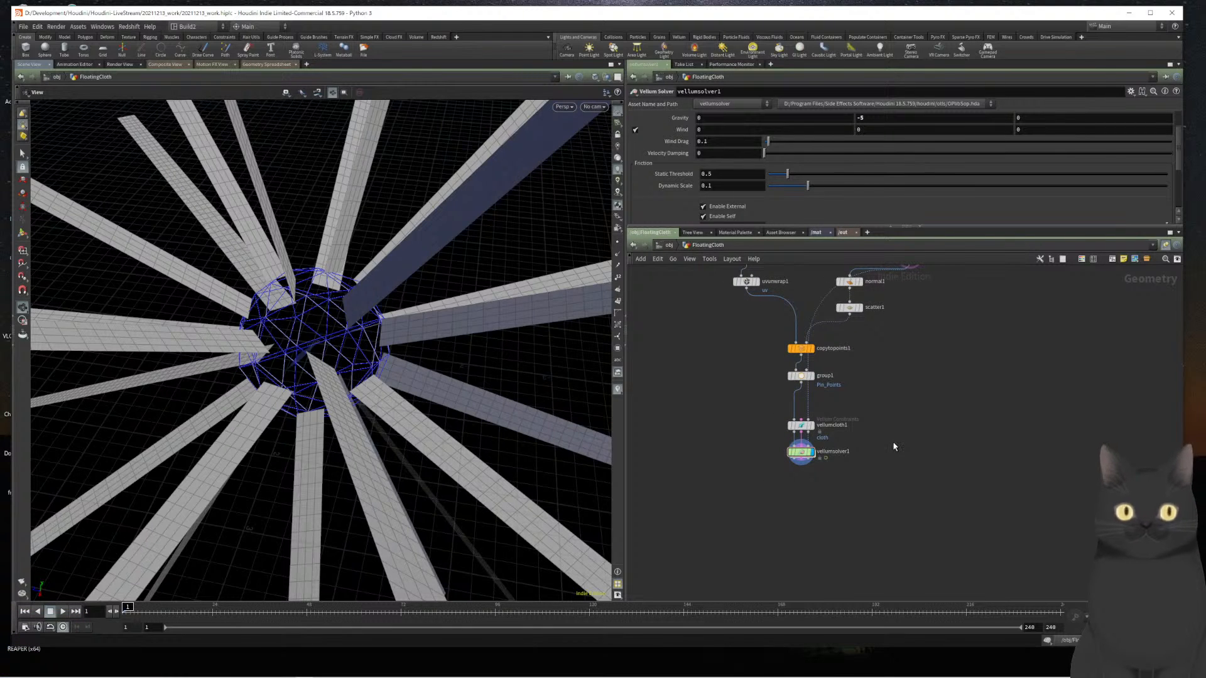
{"action": "key", "text": "Up"}
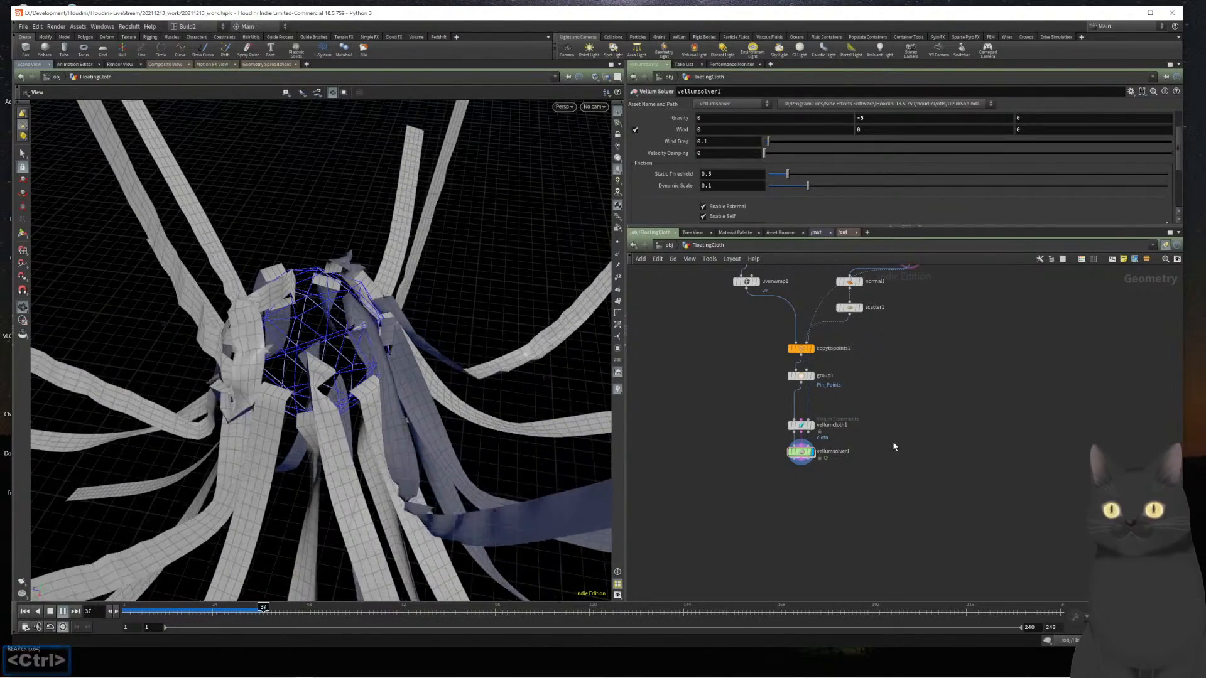
{"action": "key", "text": "ctrl+Left"}
{"action": "key", "text": "ctrl+Left"}
{"action": "key", "text": "ctrl+Left"}
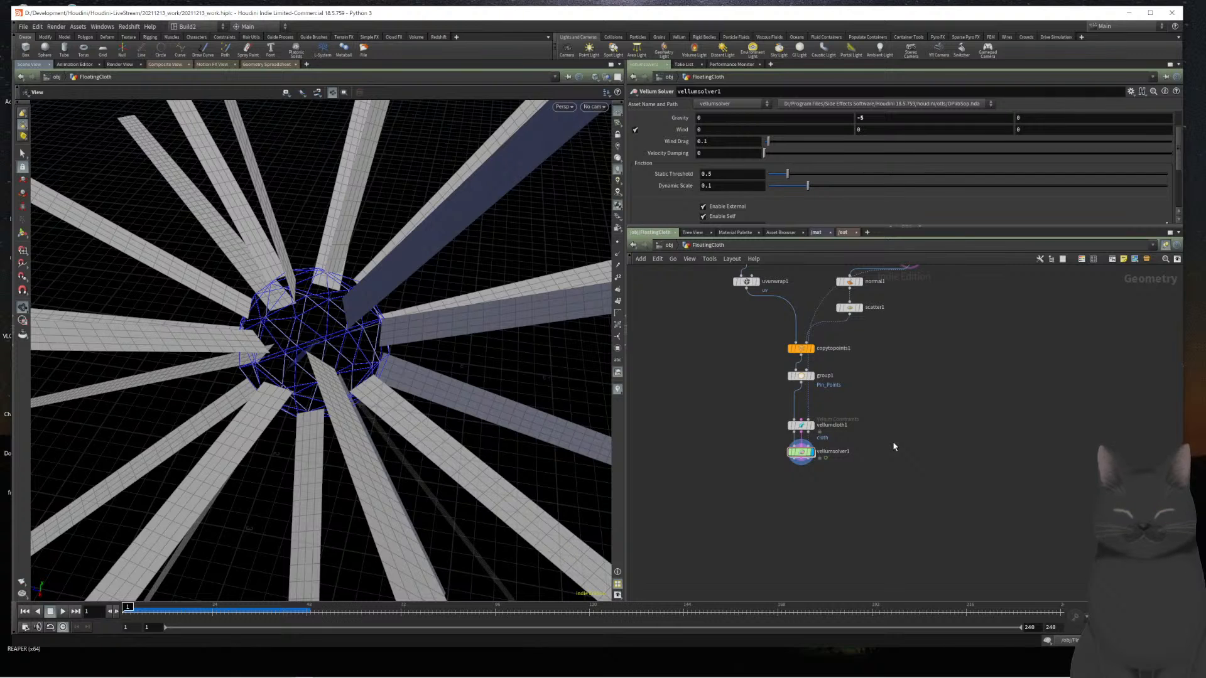
Open the forces network inside the Vellum Solver node
{"action": "scroll", "coordinate": [816, 452], "scroll_direction": "up", "scroll_amount": 3}
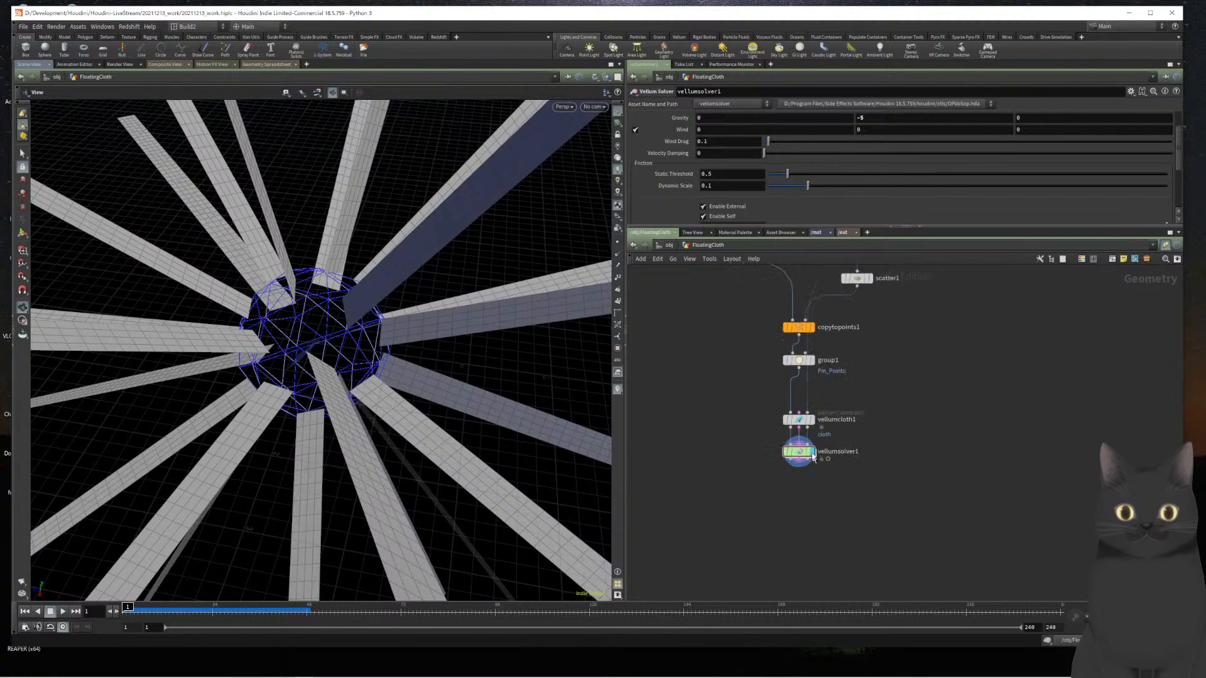
{"action": "scroll", "coordinate": [883, 495], "scroll_direction": "up", "scroll_amount": 2}
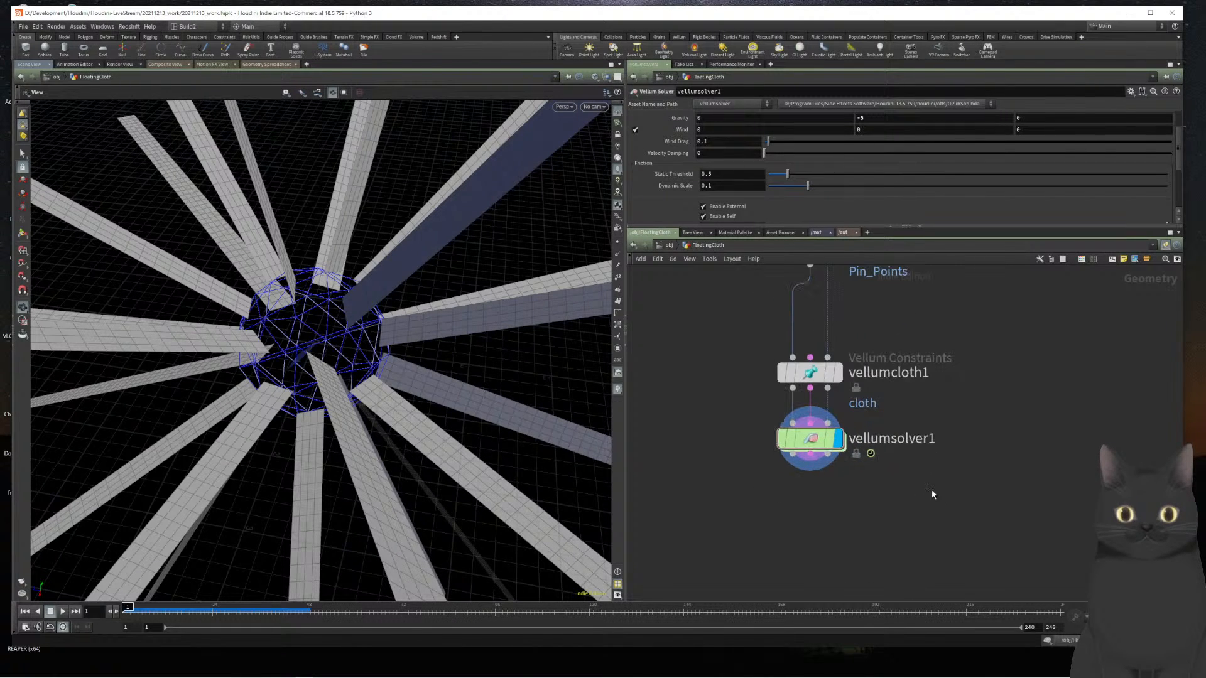
{"action": "middle_click_drag", "start_coordinate": [966, 480], "coordinate": [954, 544]}
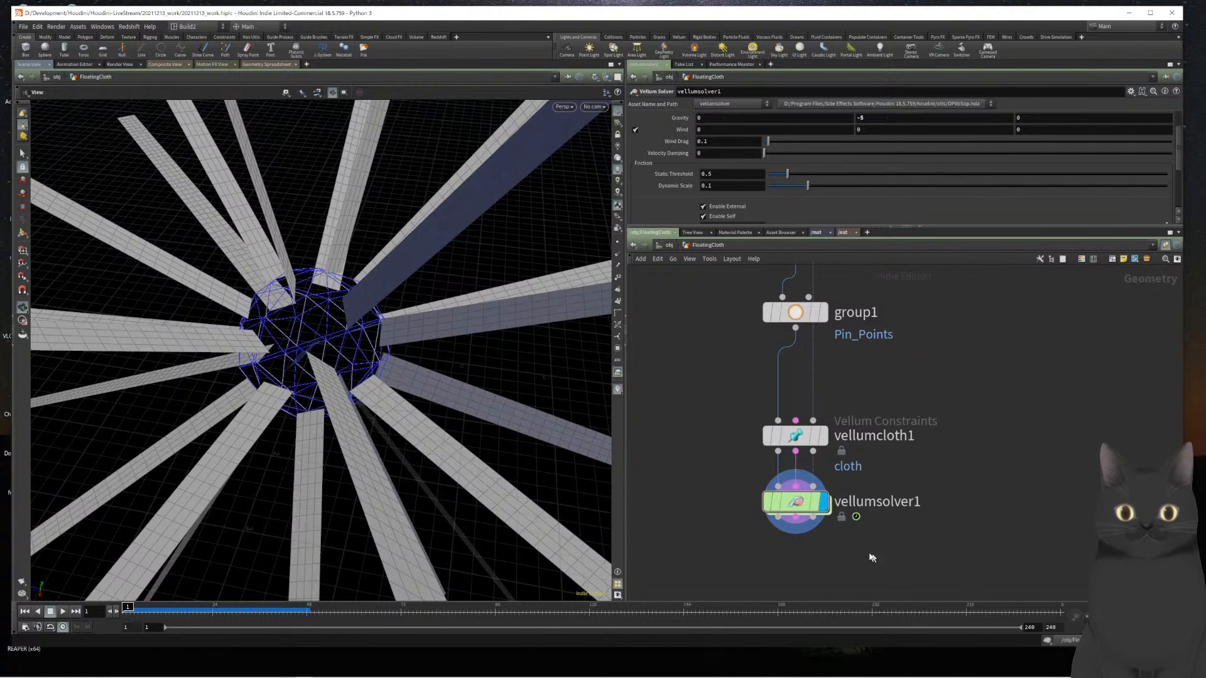
{"action": "mouse_move", "coordinate": [796, 500]}
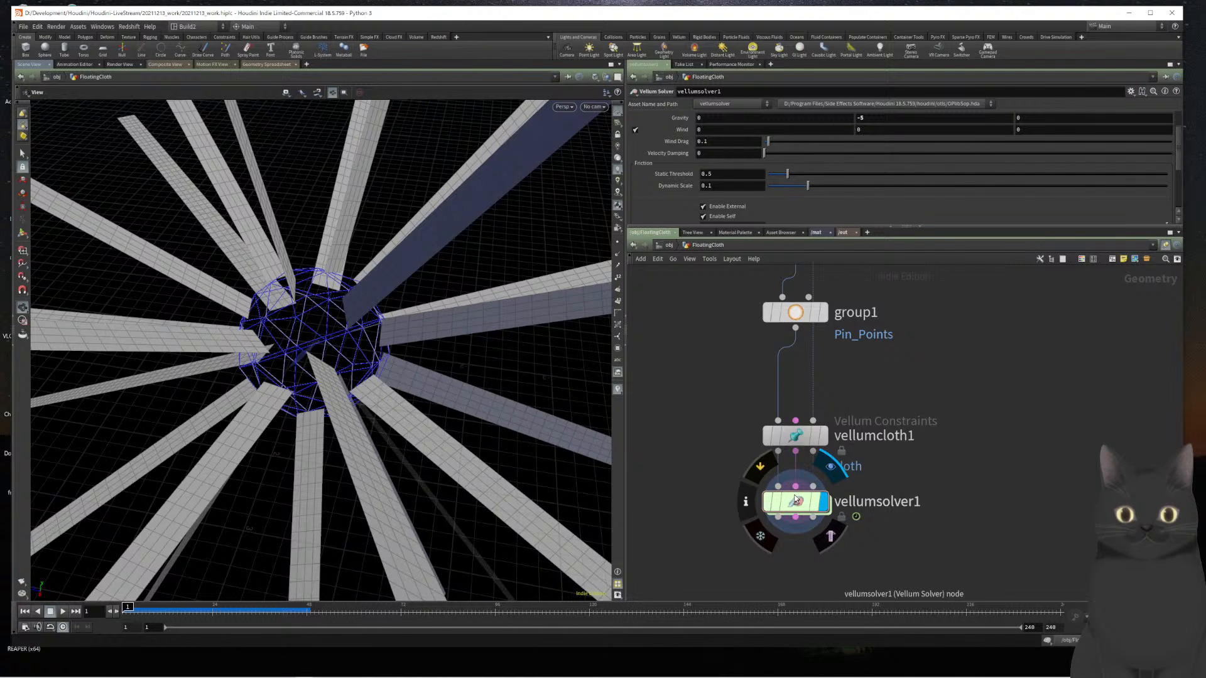
{"action": "double_click", "coordinate": [796, 503]}
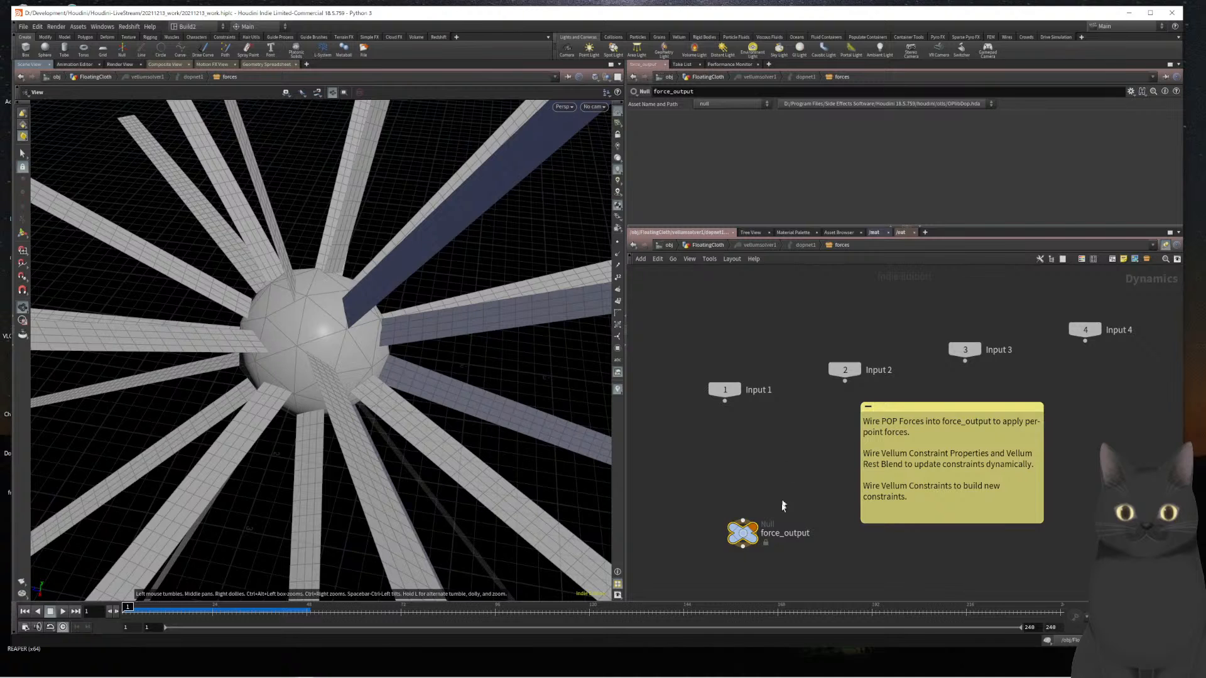
Align force_output below Input 1, add a POP Wind node above it, and wire the wind into force_output
{"action": "left_click_drag", "start_coordinate": [744, 533], "coordinate": [726, 534]}
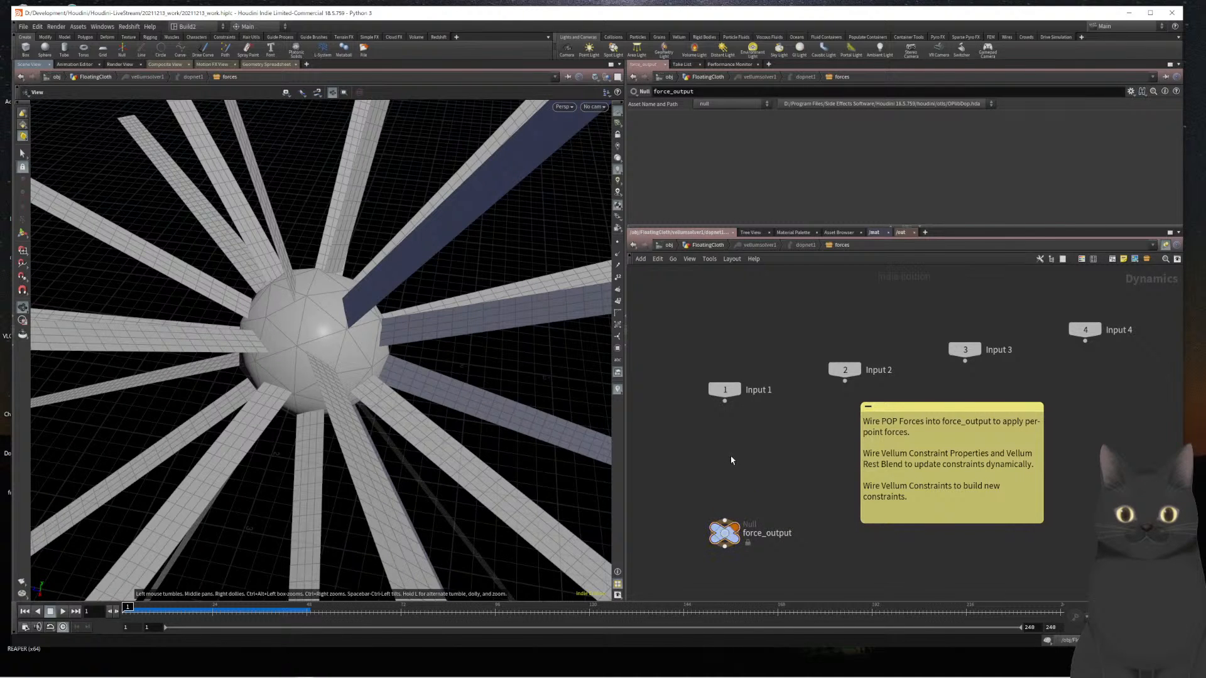
{"action": "key", "text": "Tab"}
{"action": "type", "text": "popwin"}
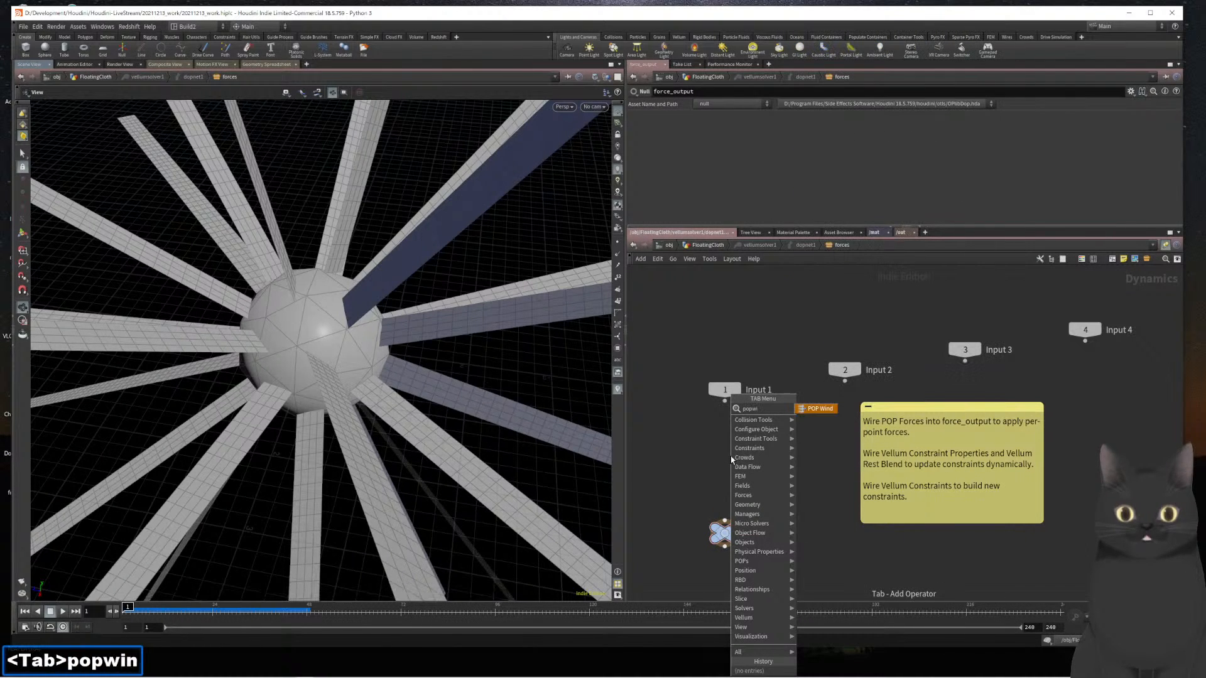
{"action": "key", "text": "Return"}
{"action": "key", "text": "Return"}
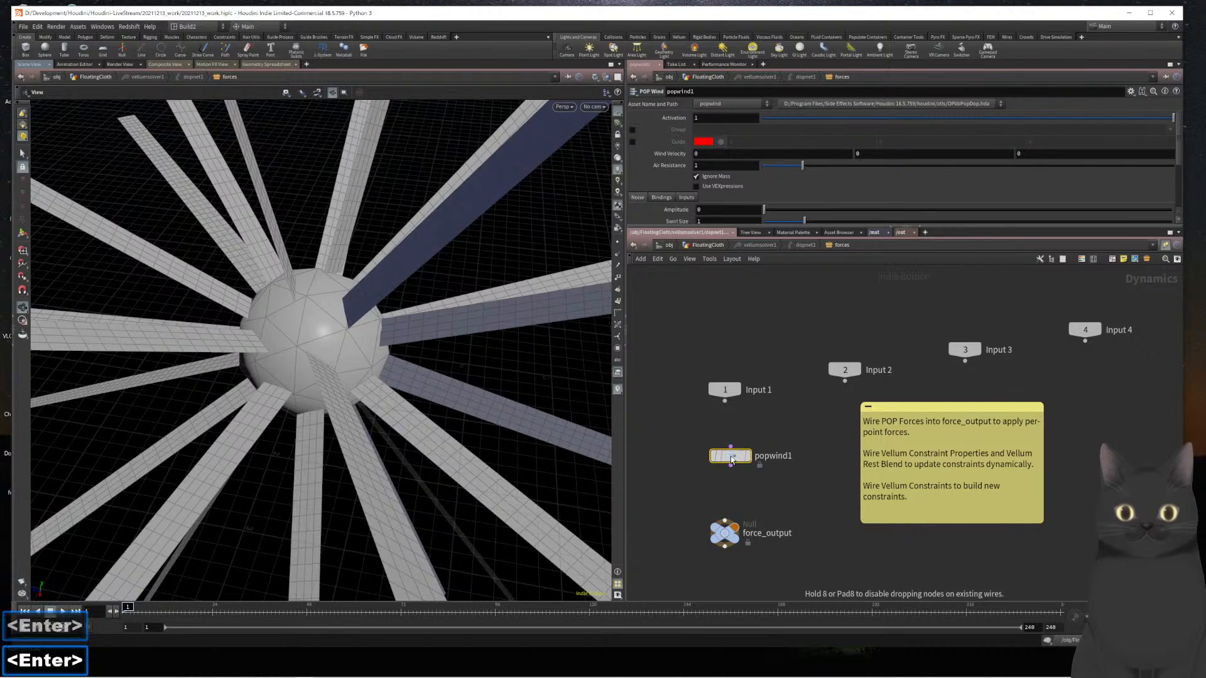
{"action": "left_click_drag", "start_coordinate": [730, 466], "coordinate": [725, 520]}
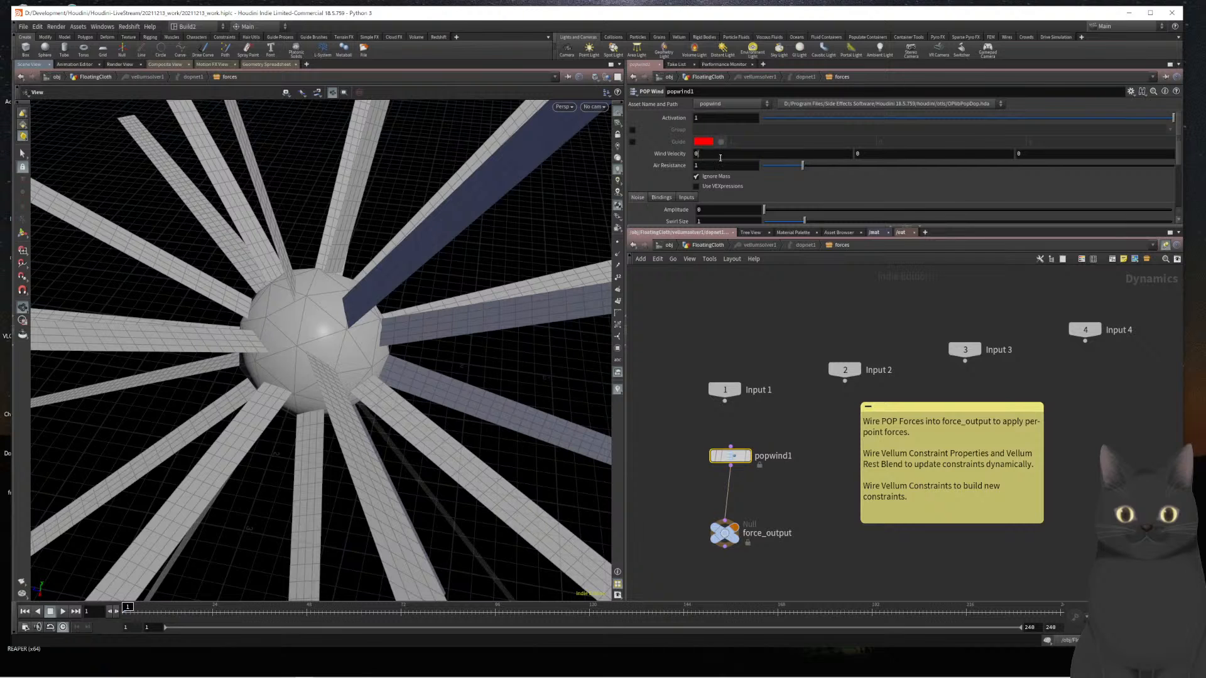
Set the POP Wind node's X wind velocity to -10 and its noise amplitude to 5
{"action": "left_click_drag", "start_coordinate": [720, 158], "coordinate": [680, 156]}
{"action": "type", "text": "-10"}
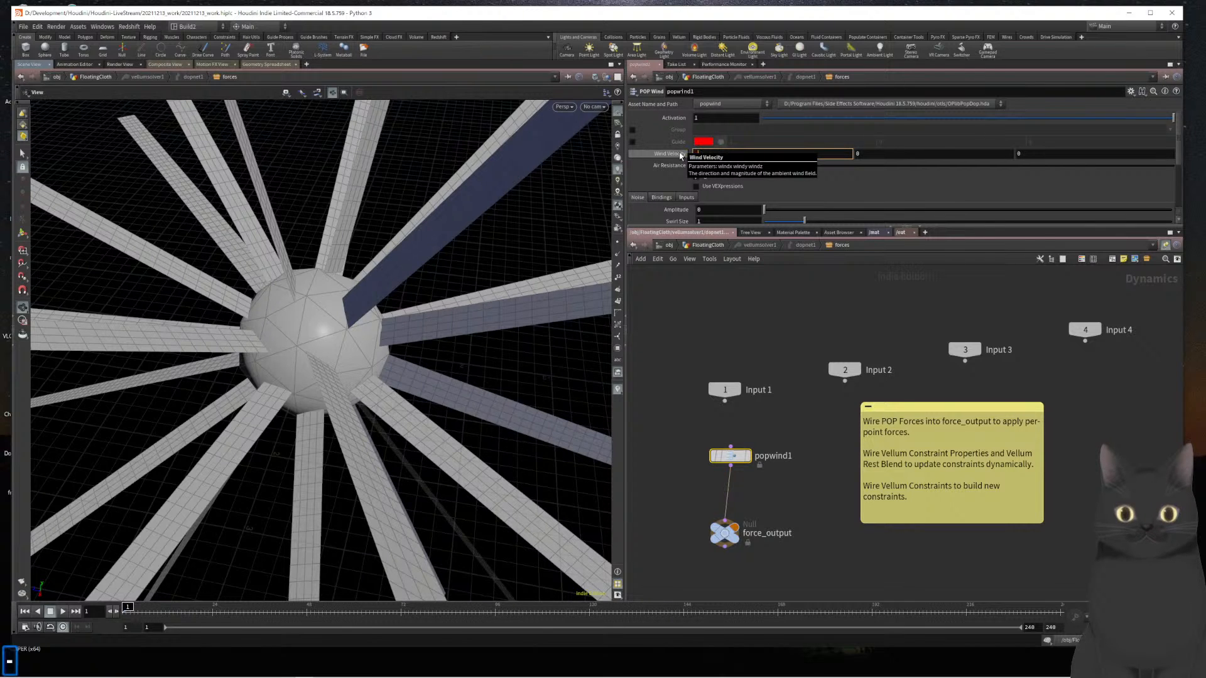
{"action": "key", "text": "Return"}
{"action": "scroll", "coordinate": [727, 195], "scroll_direction": "down", "scroll_amount": 1}
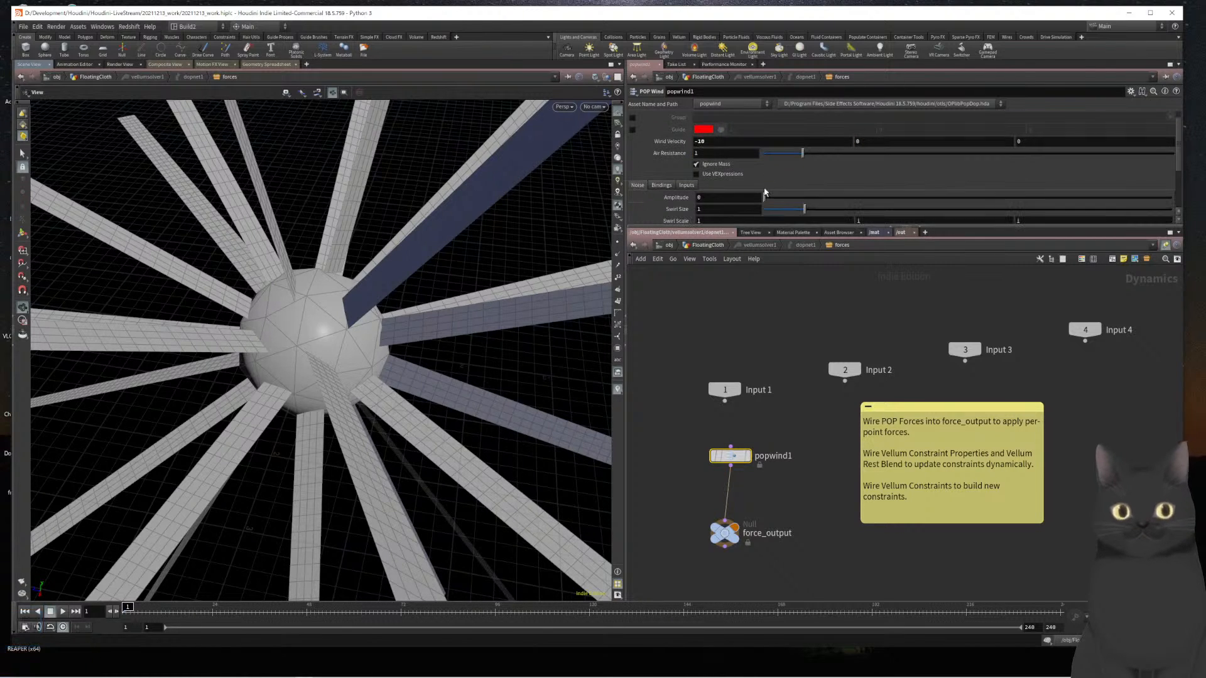
{"action": "left_click_drag", "start_coordinate": [720, 197], "coordinate": [664, 200]}
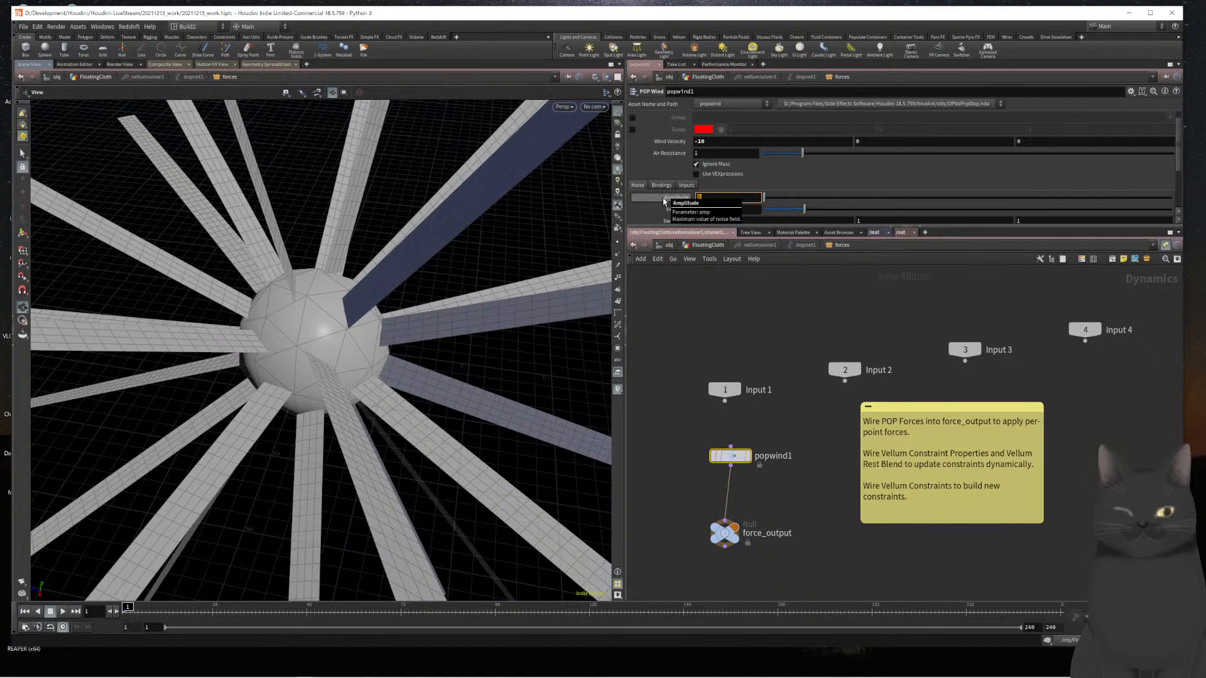
{"action": "type", "text": "5"}
{"action": "key", "text": "Return"}
Set the wind noise's swirl size to 7 and its roughness to 0.6
{"action": "scroll", "coordinate": [663, 201], "scroll_direction": "down", "scroll_amount": 1}
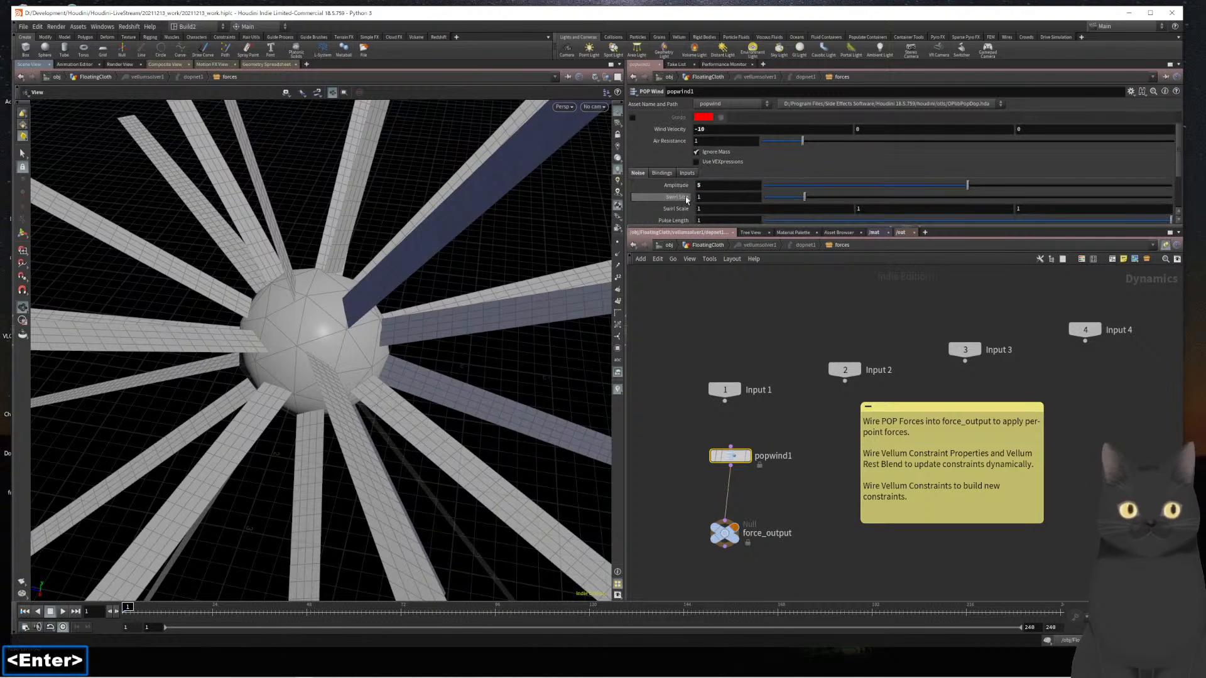
{"action": "left_click_drag", "start_coordinate": [722, 197], "coordinate": [679, 204]}
{"action": "type", "text": "7"}
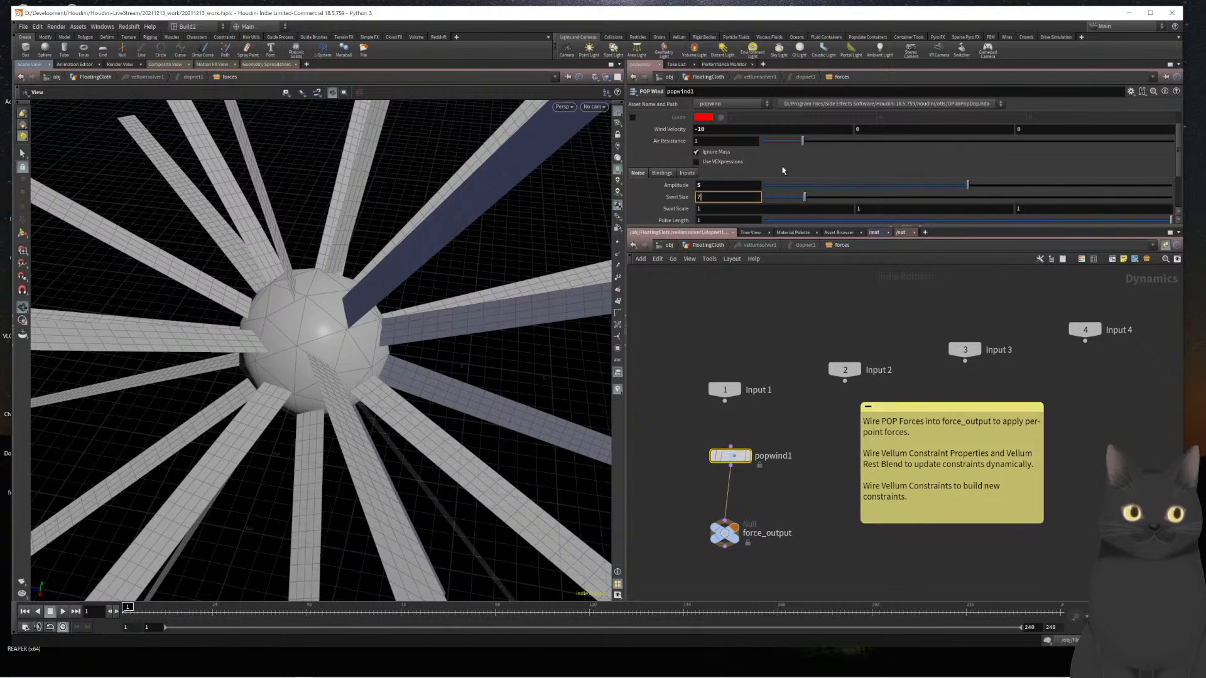
{"action": "scroll", "coordinate": [783, 170], "scroll_direction": "up", "scroll_amount": 2}
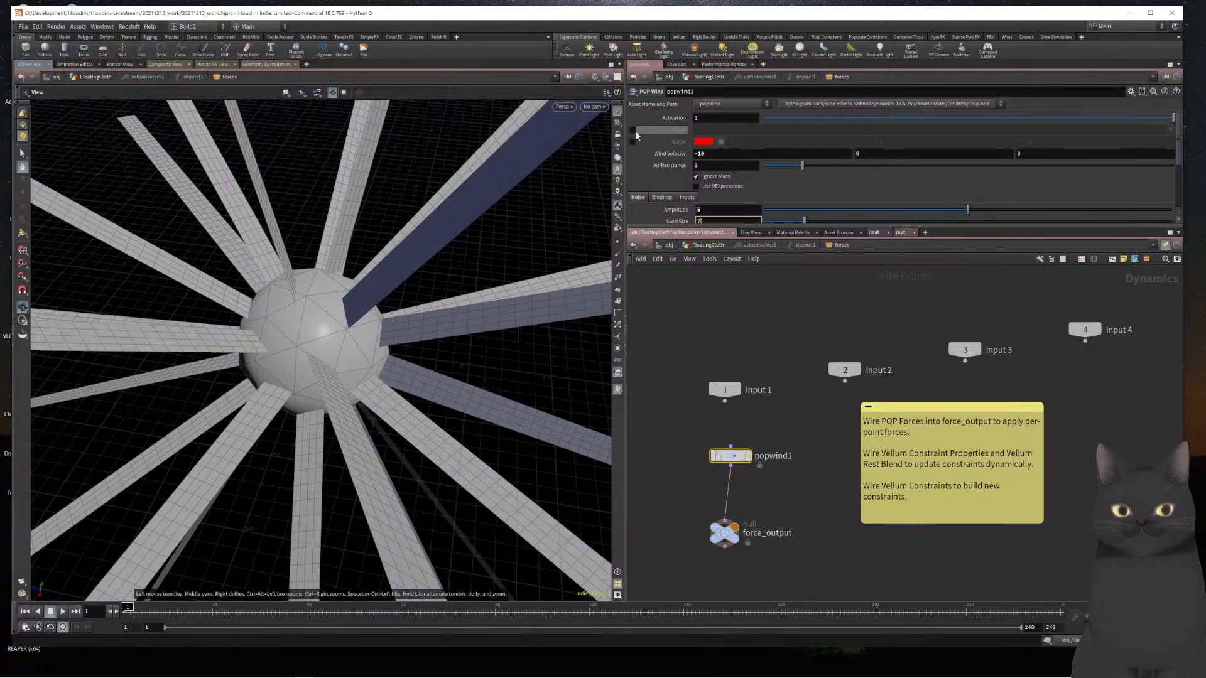
{"action": "scroll", "coordinate": [709, 170], "scroll_direction": "down", "scroll_amount": 3}
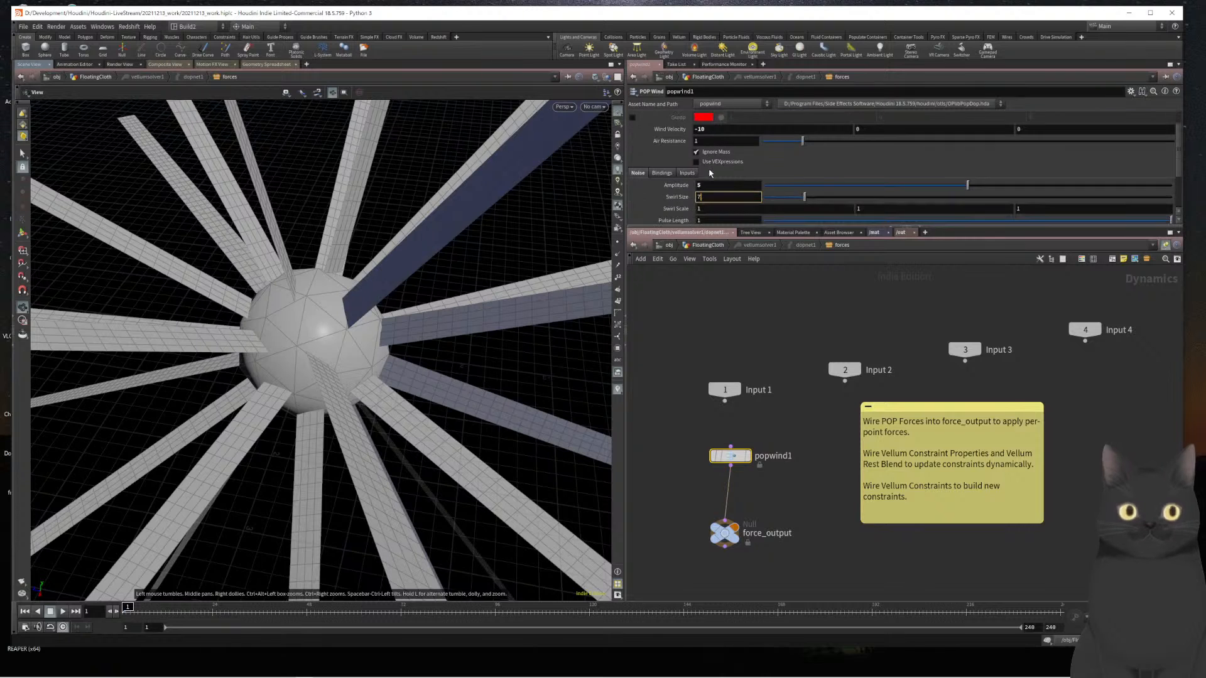
{"action": "left_click", "coordinate": [719, 207]}
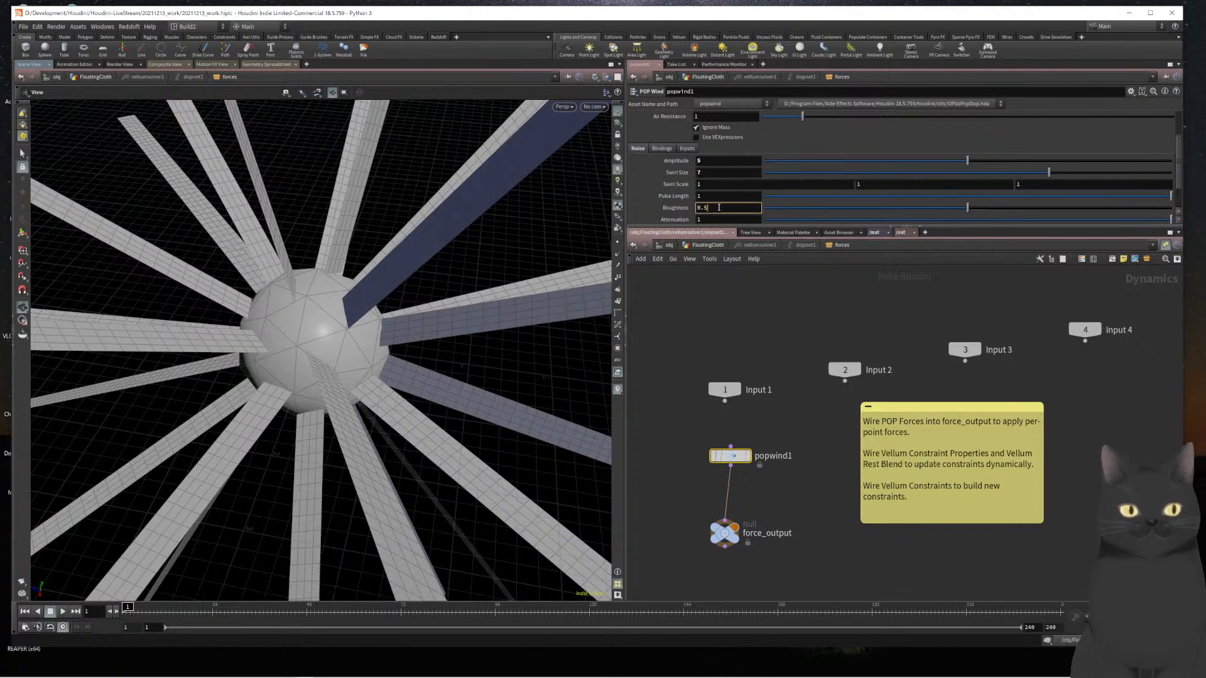
{"action": "key", "text": "BackSpace"}
{"action": "type", "text": "6"}
{"action": "key", "text": "Return"}
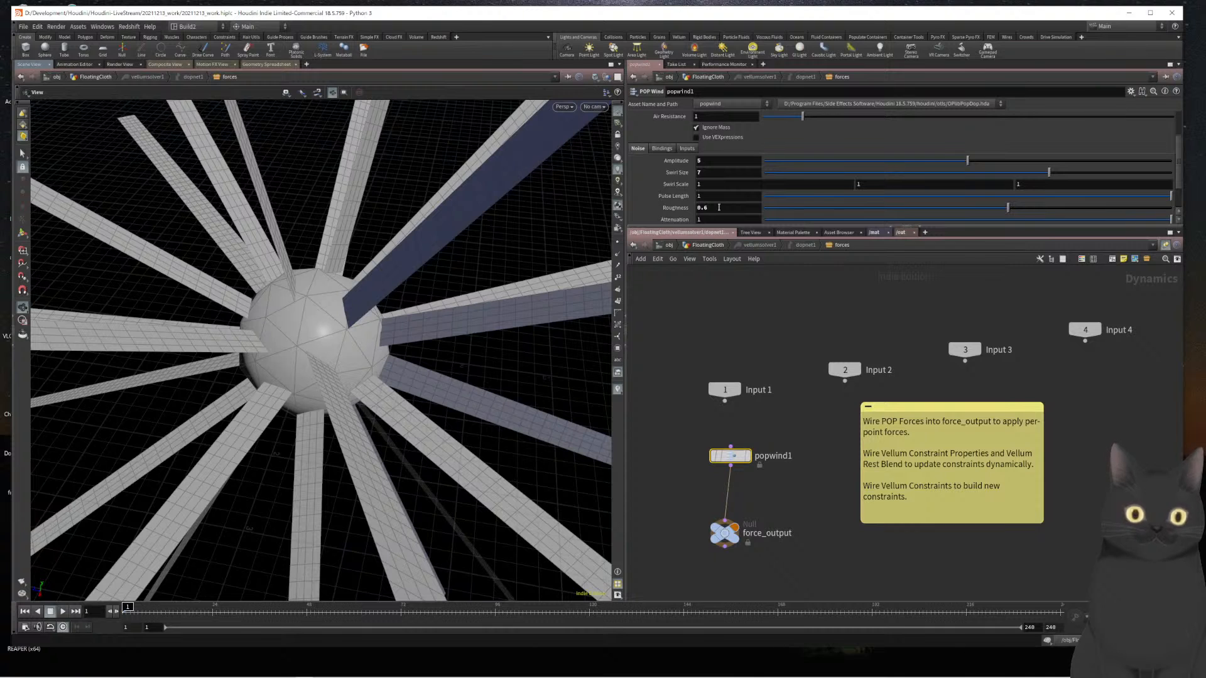
{"action": "scroll", "coordinate": [719, 208], "scroll_direction": "down", "scroll_amount": 2}
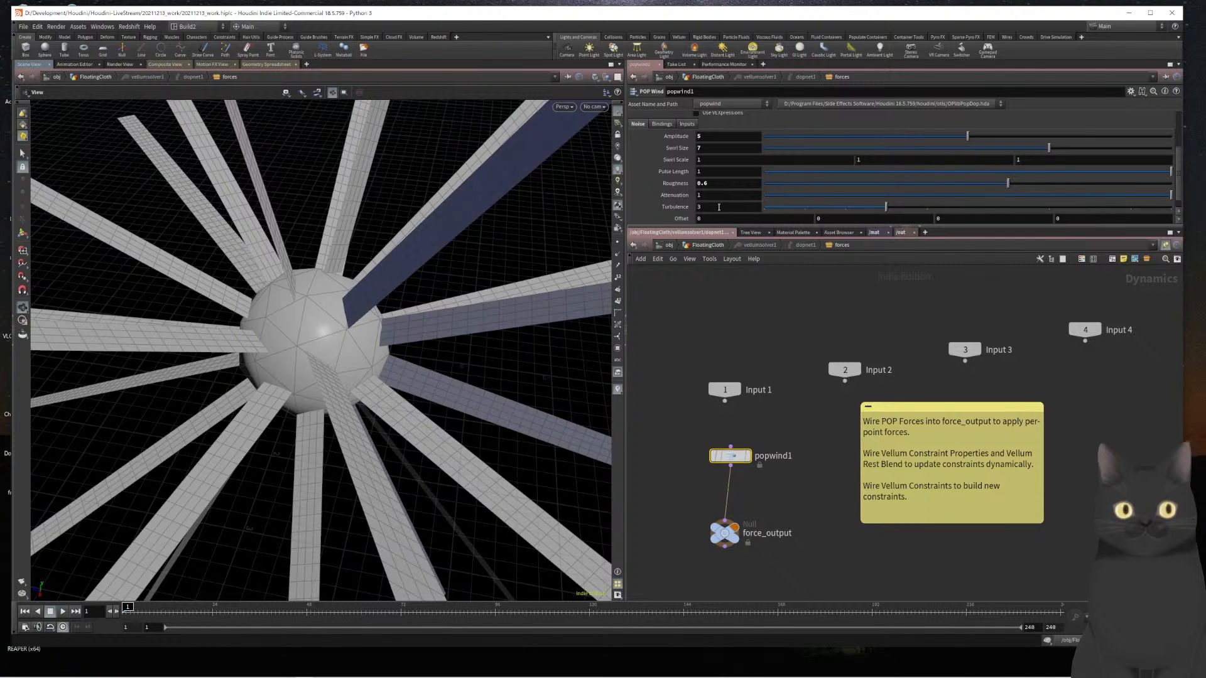
Enable the POP Wind guide, inspect the wind field around the strips from another angle, and disable the guide again
{"action": "scroll", "coordinate": [695, 171], "scroll_direction": "up", "scroll_amount": 3}
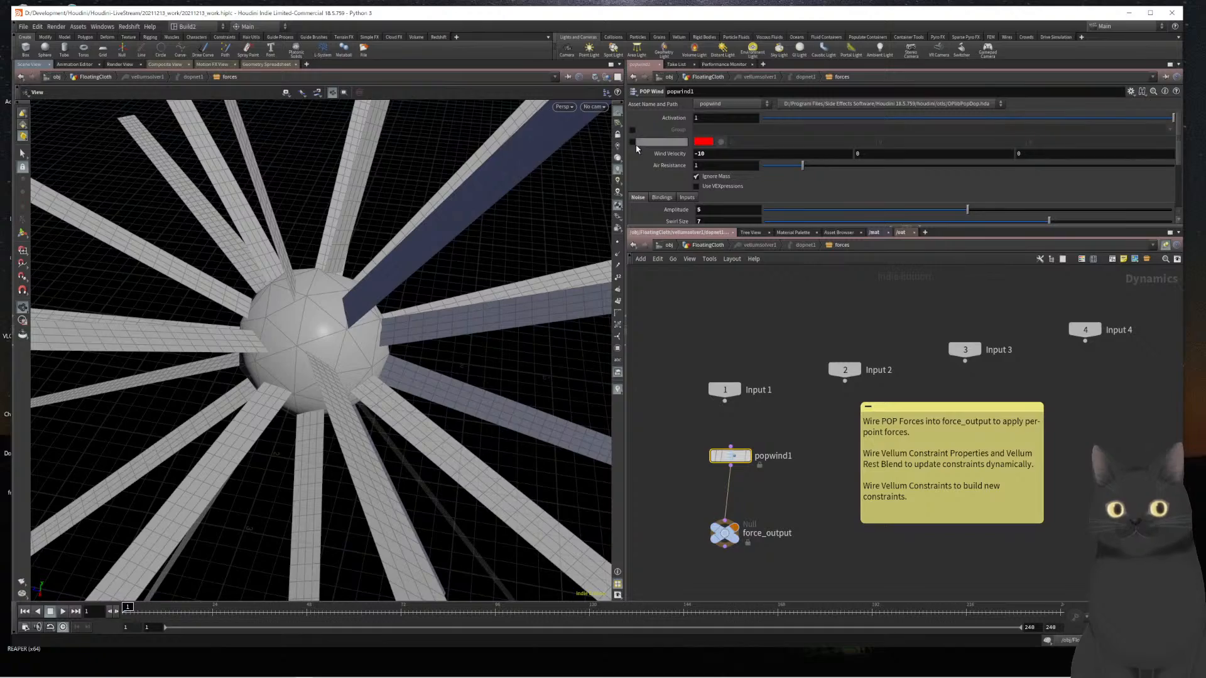
{"action": "left_click", "coordinate": [633, 143]}
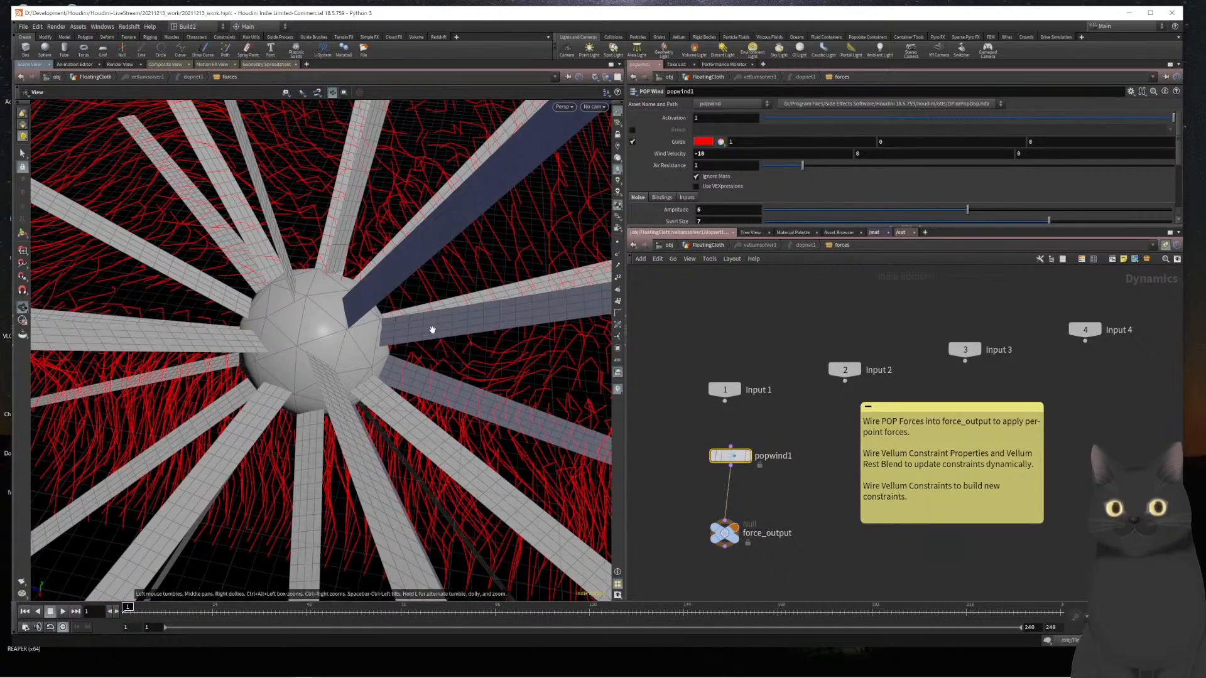
{"action": "mouse_move", "coordinate": [433, 329]}
{"action": "left_mouse_down"}
{"action": "mouse_move", "coordinate": [422, 329]}
{"action": "mouse_move", "coordinate": [480, 327]}
{"action": "mouse_move", "coordinate": [309, 298]}
{"action": "mouse_move", "coordinate": [345, 316]}
{"action": "mouse_move", "coordinate": [370, 308]}
{"action": "mouse_move", "coordinate": [304, 317]}
{"action": "mouse_move", "coordinate": [317, 307]}
{"action": "mouse_move", "coordinate": [382, 328]}
{"action": "left_mouse_up"}
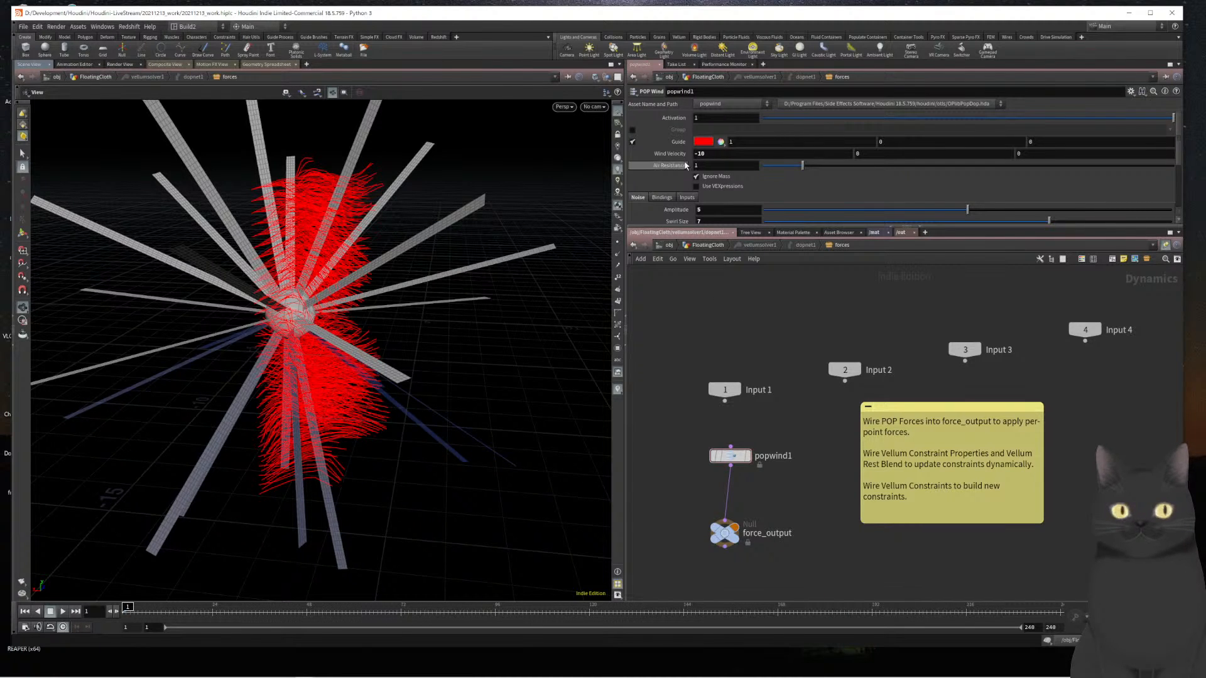
{"action": "left_click", "coordinate": [633, 142]}
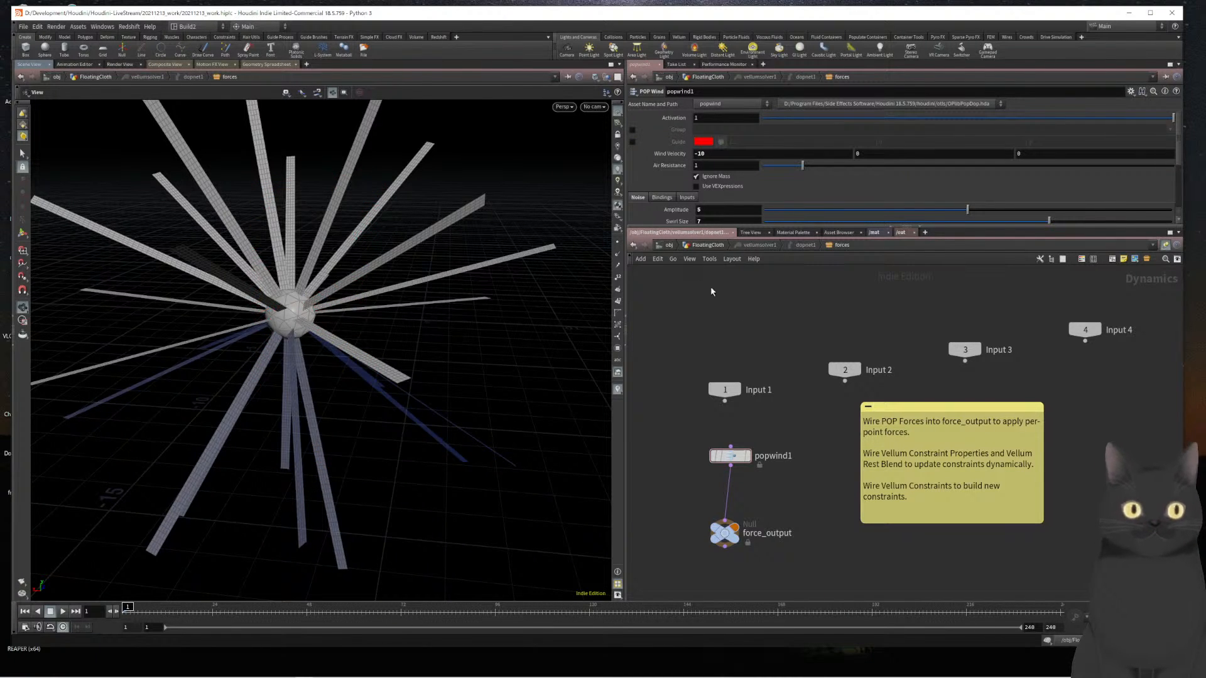
Go back up from the forces network to the FloatingCloth geometry network
{"action": "key", "text": "u"}
{"action": "key", "text": "u"}
{"action": "key", "text": "u"}
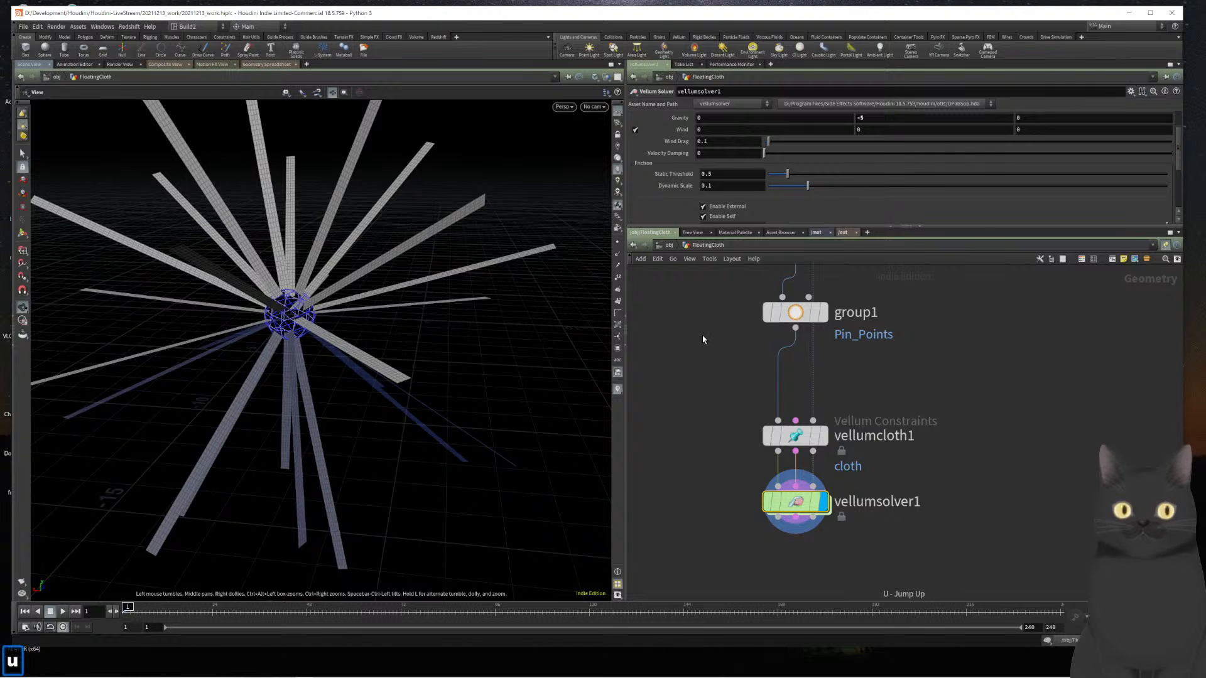
Play the simulation twice to check how the wind moves the strips, returning to frame 1 after each run
{"action": "key", "text": "Up"}
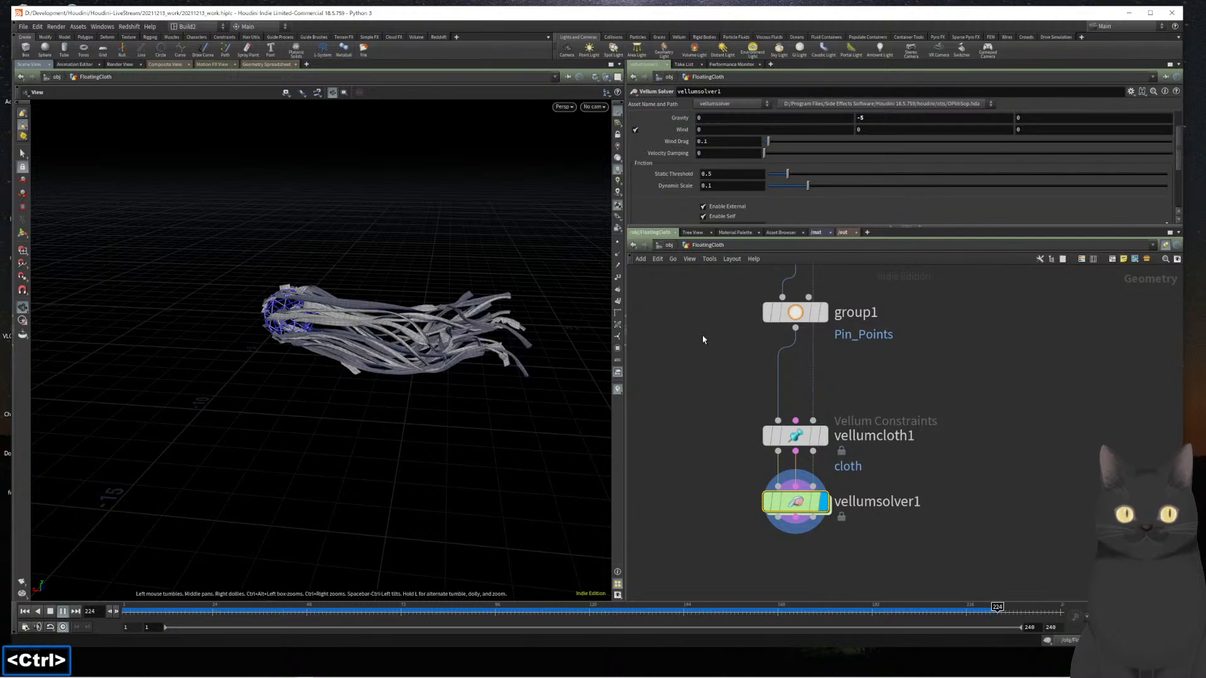
{"action": "key", "text": "ctrl+Left"}
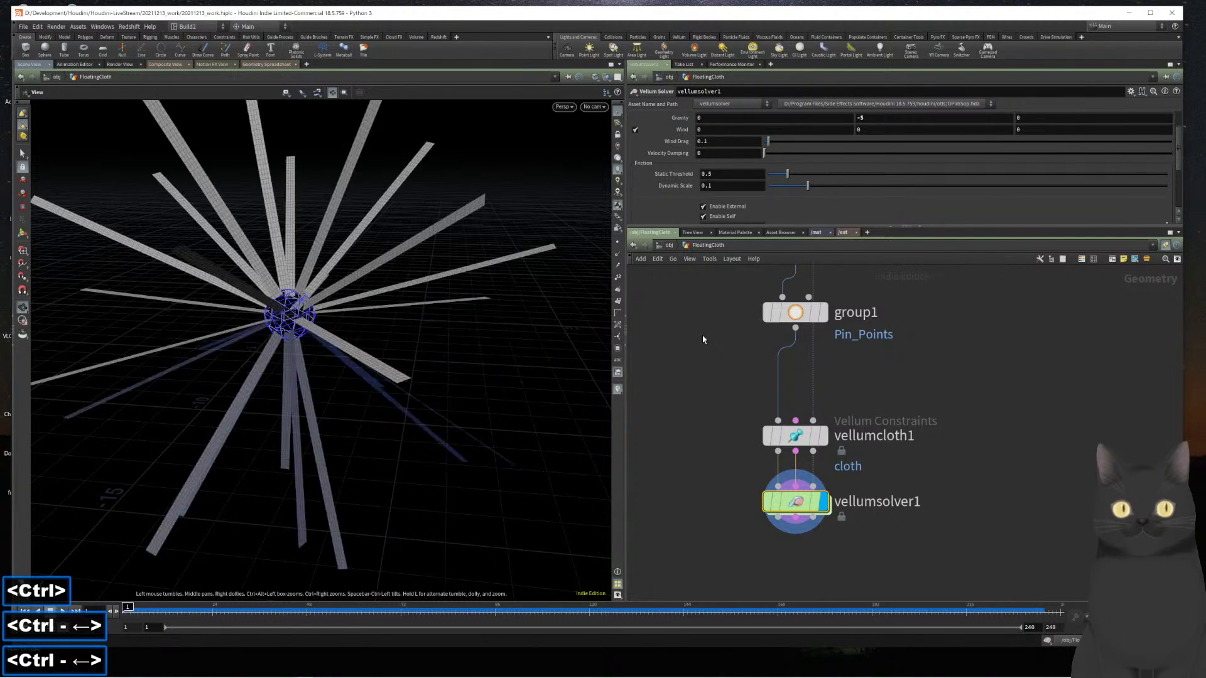
{"action": "key", "text": "Up"}
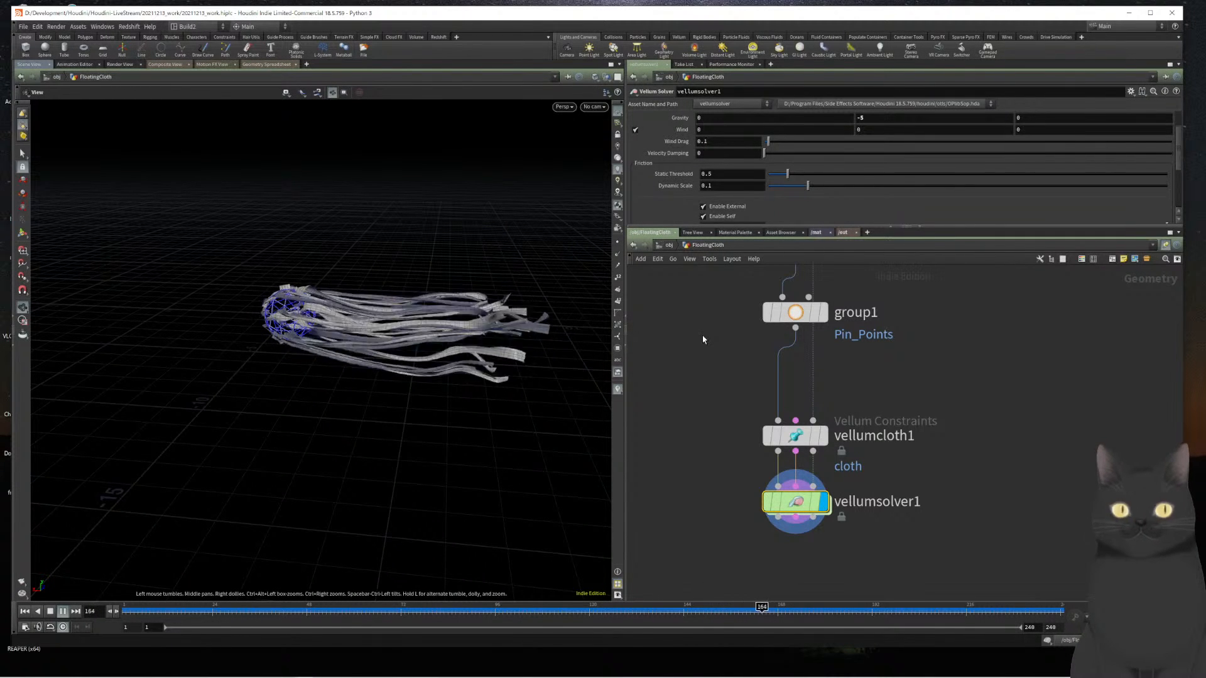
{"action": "key", "text": "ctrl"}
{"action": "key", "text": "ctrl+Left"}
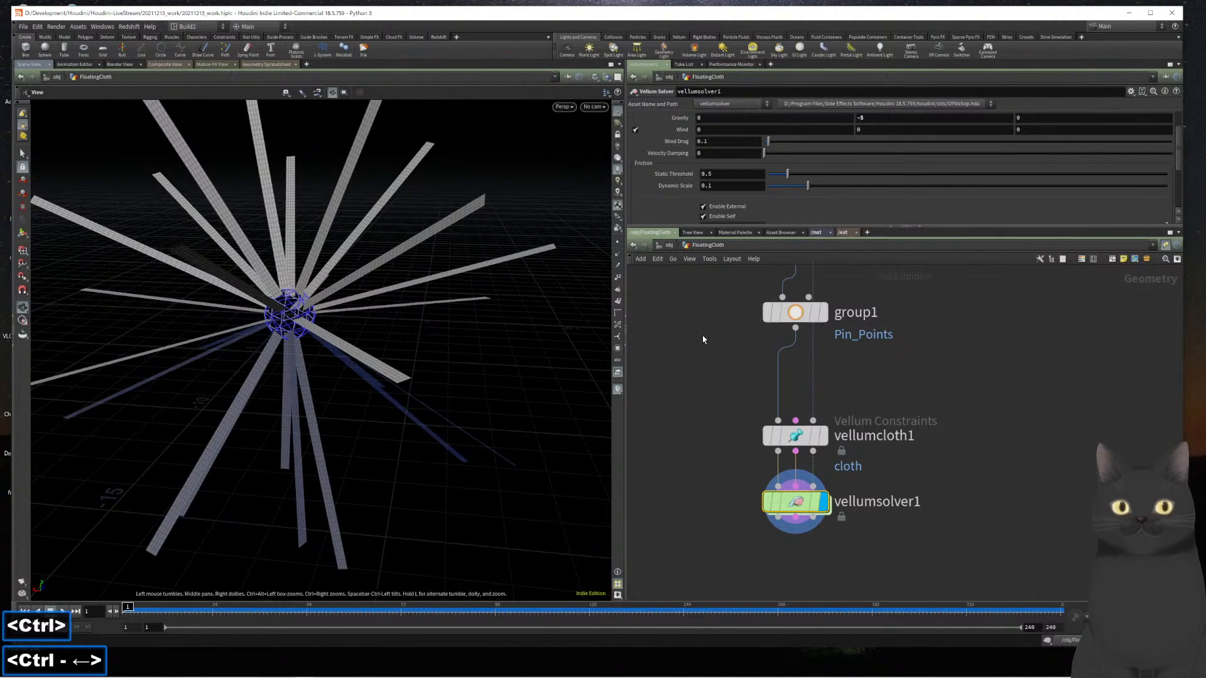
Move the sphere1 node further up and away from normal1 in the network
{"action": "middle_click_drag", "start_coordinate": [1058, 355], "coordinate": [980, 524]}
{"action": "scroll", "coordinate": [982, 424], "scroll_direction": "down", "scroll_amount": 3}
{"action": "scroll", "coordinate": [1023, 463], "scroll_direction": "down", "scroll_amount": 1}
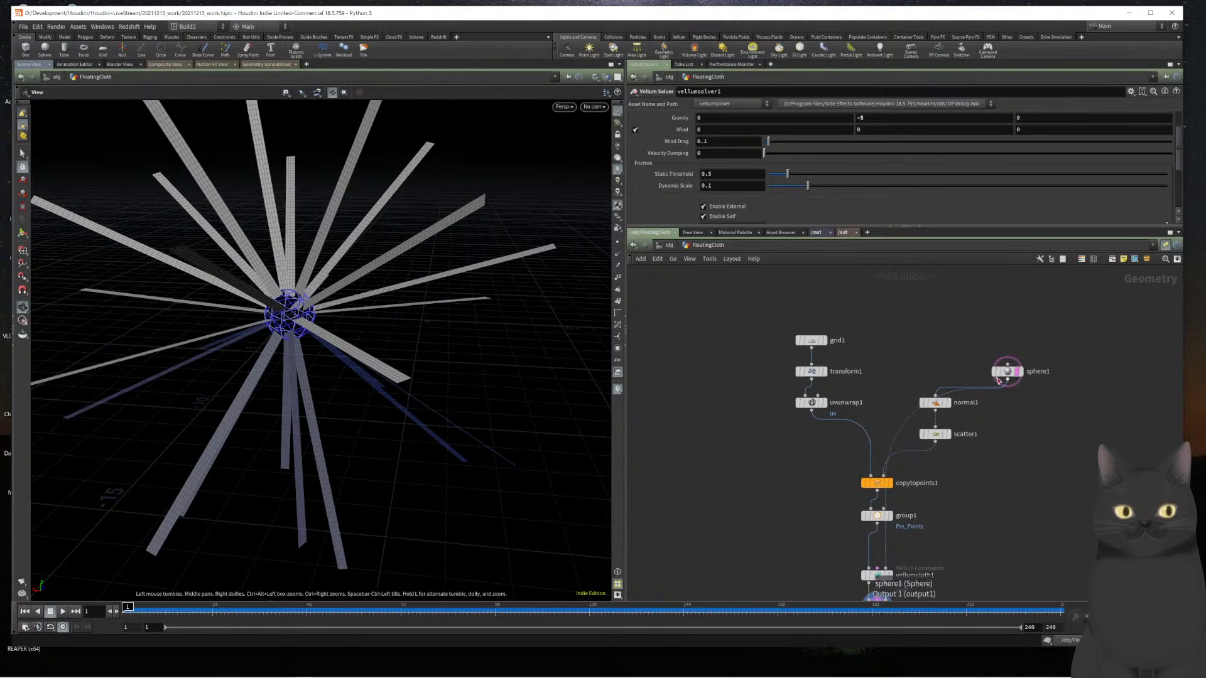
{"action": "mouse_move", "coordinate": [1006, 378]}
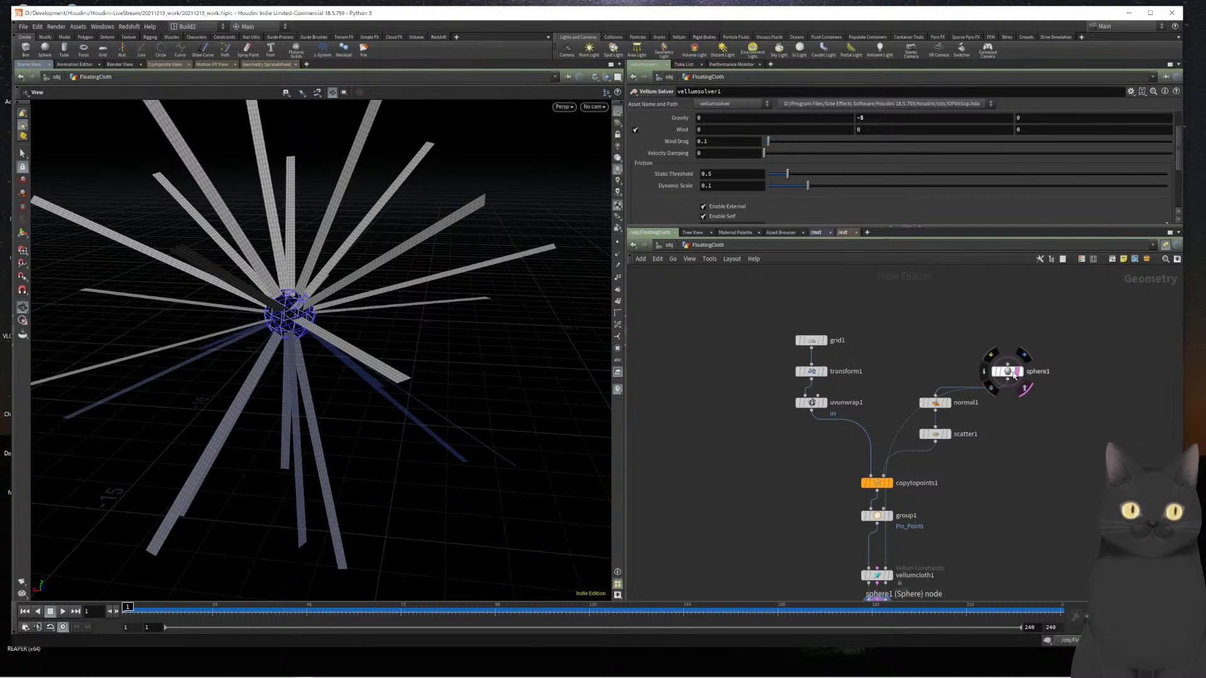
{"action": "left_click_drag", "start_coordinate": [1014, 376], "coordinate": [1015, 339]}
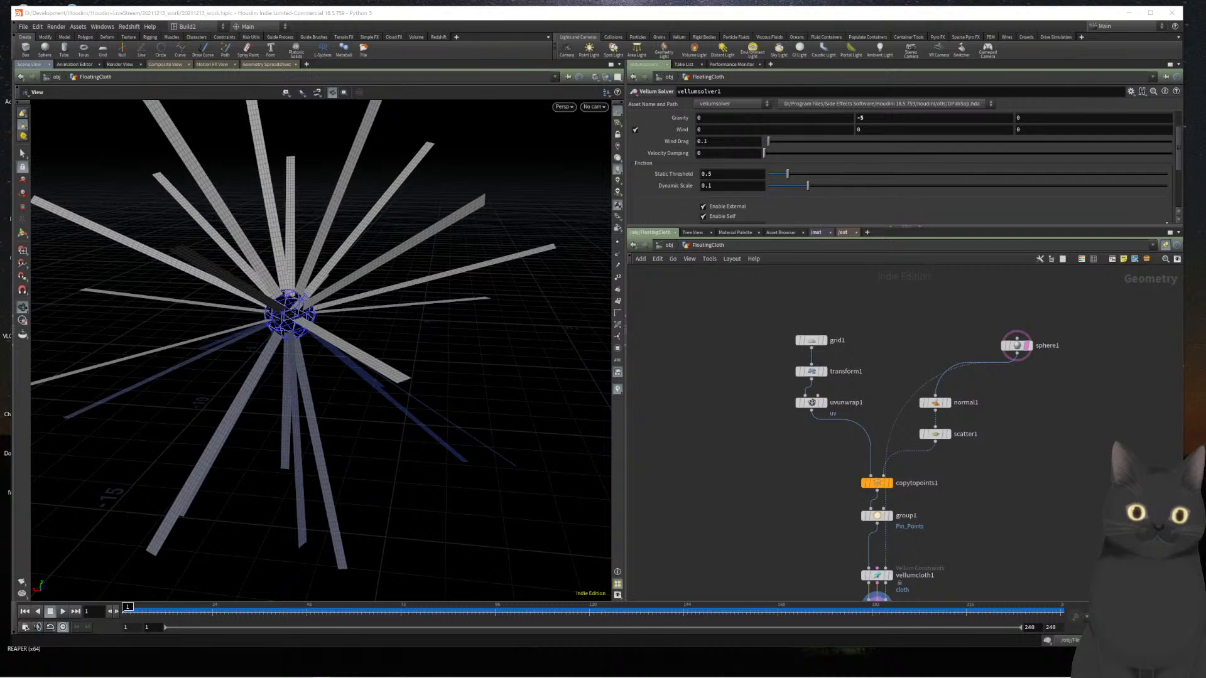
{"action": "scroll", "coordinate": [1055, 400], "scroll_direction": "up", "scroll_amount": 2}
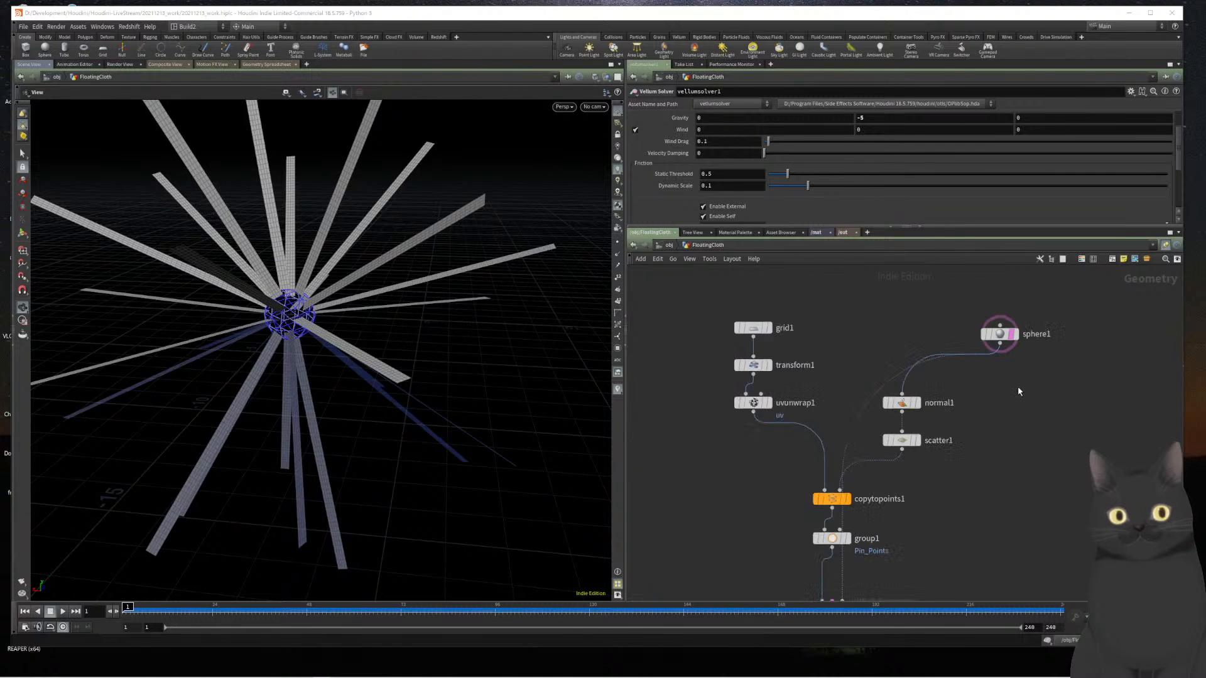
{"action": "scroll", "coordinate": [1017, 386], "scroll_direction": "up", "scroll_amount": 3}
{"action": "left_click", "coordinate": [982, 319]}
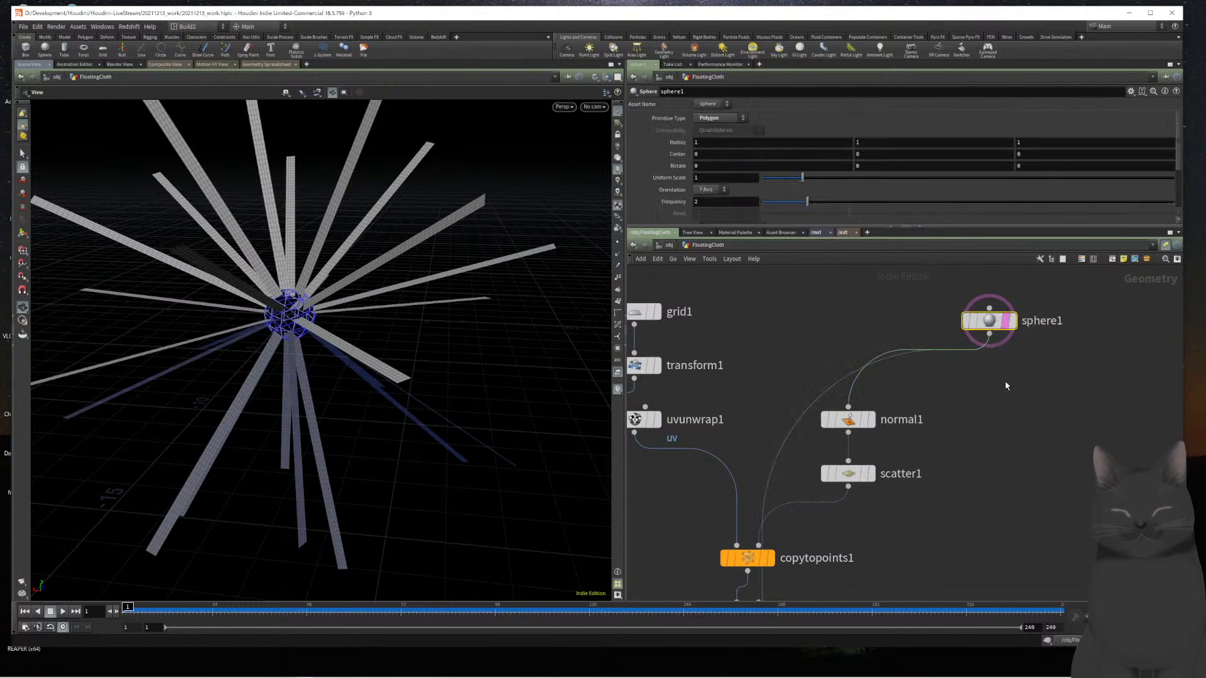
{"action": "left_click", "coordinate": [1014, 377]}
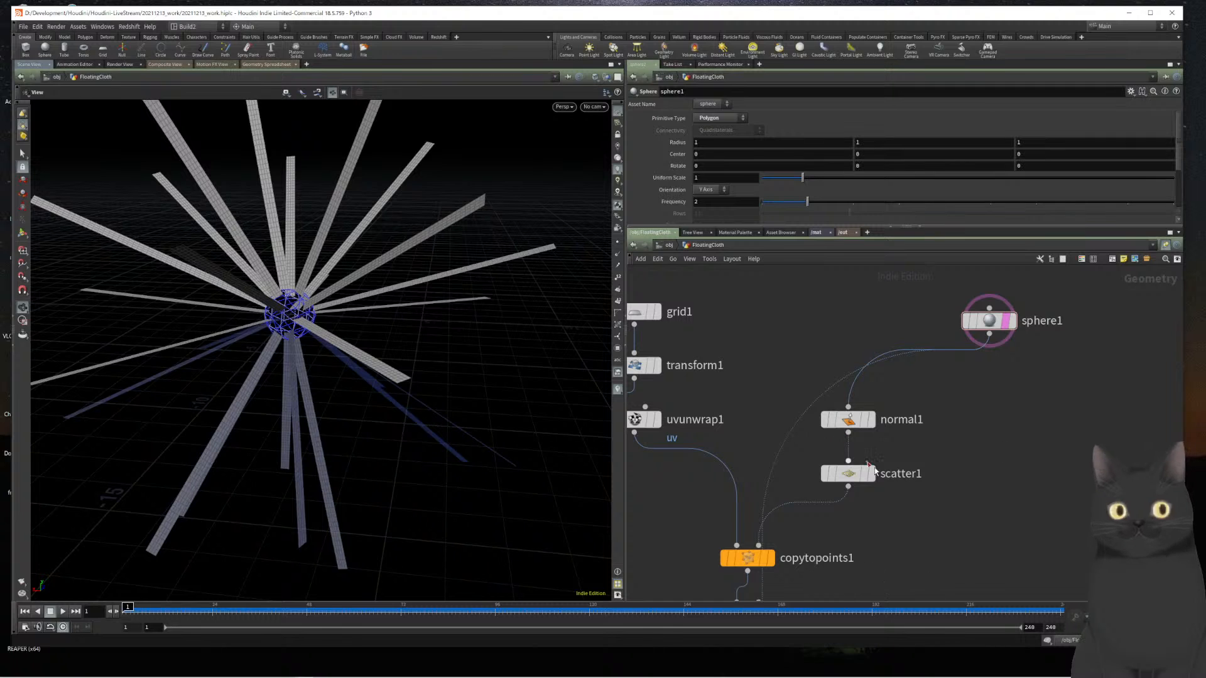
Play the simulation on the sphere and return to frame 1
{"action": "key", "text": "Up"}
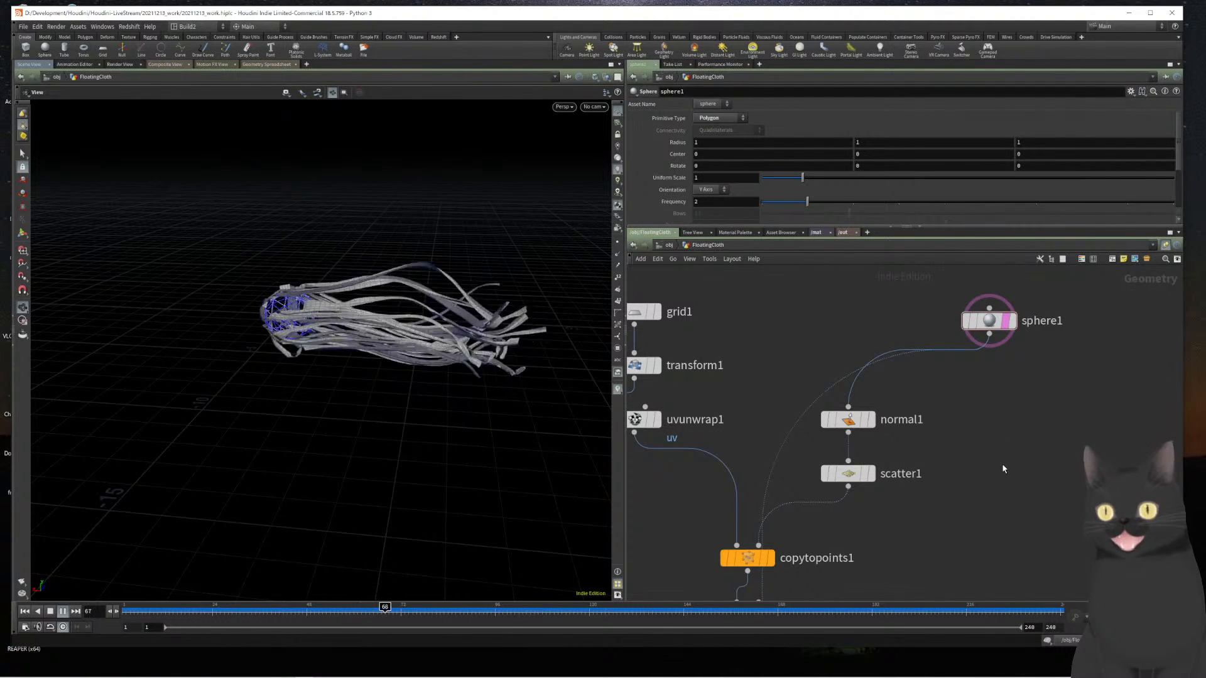
{"action": "key", "text": "ctrl+Left"}
{"action": "key", "text": "ctrl+Left"}
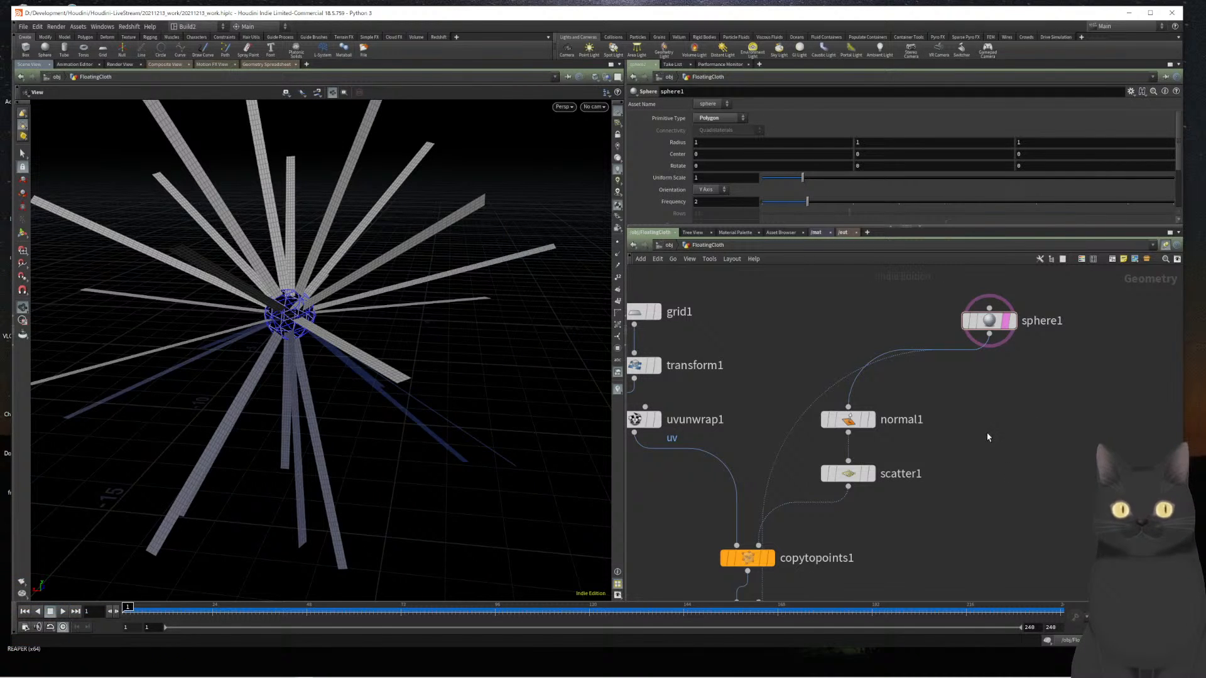
Add a Test Geometry: Rubber Toy node and place it beside sphere1
{"action": "middle_click_drag", "start_coordinate": [969, 409], "coordinate": [933, 481]}
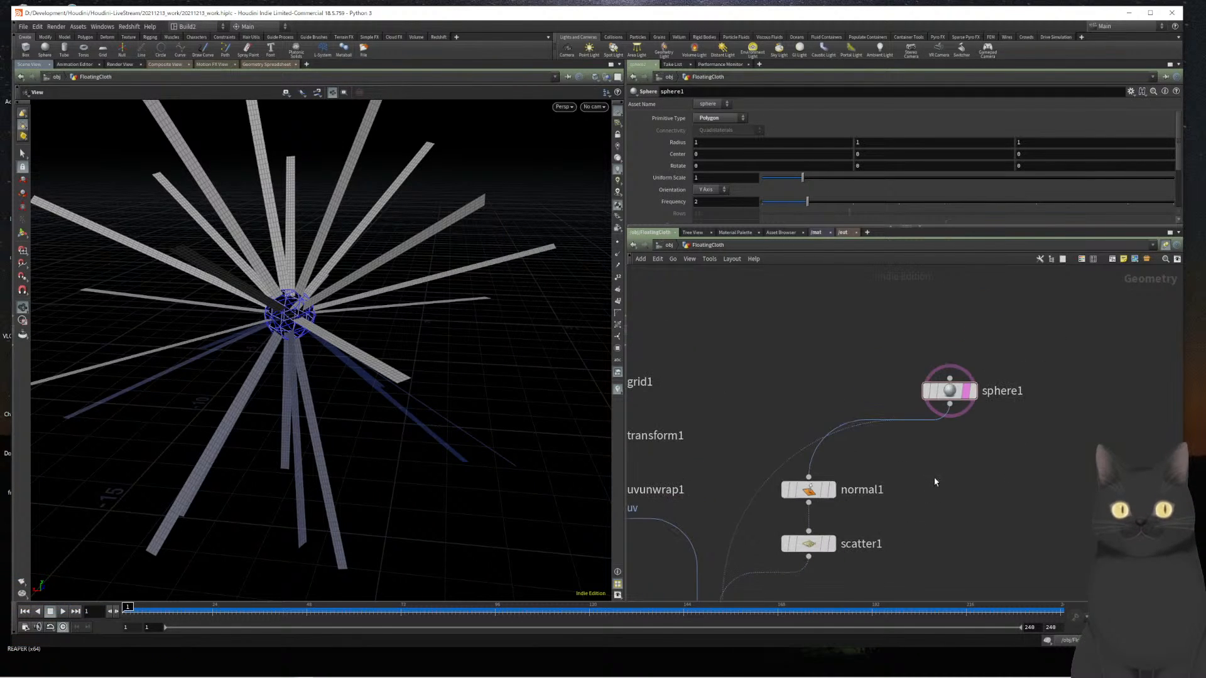
{"action": "key", "text": "Tab"}
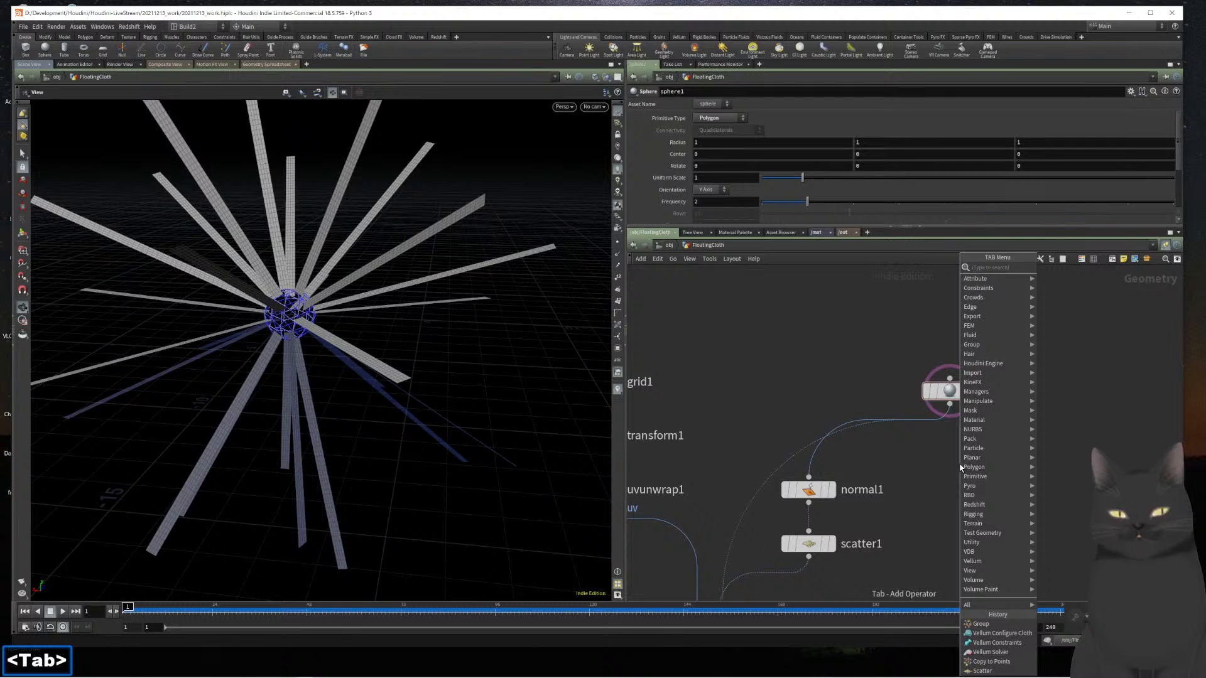
{"action": "type", "text": "test"}
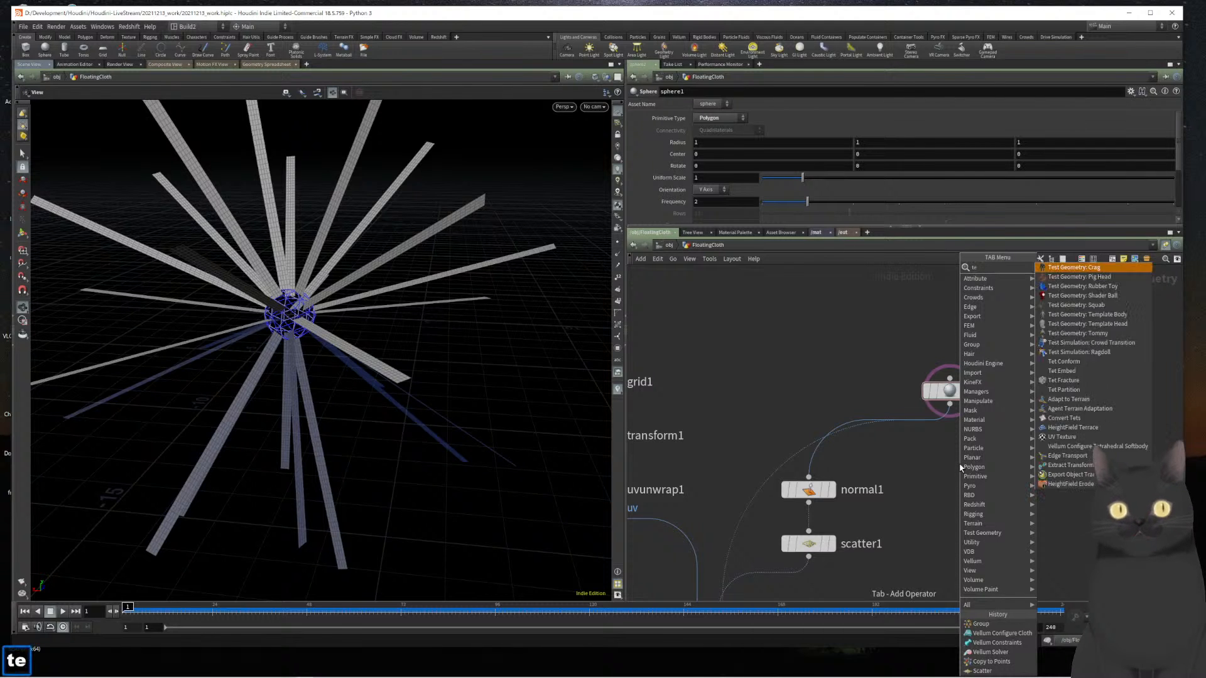
{"action": "key", "text": "Down"}
{"action": "key", "text": "Down"}
{"action": "key", "text": "Return"}
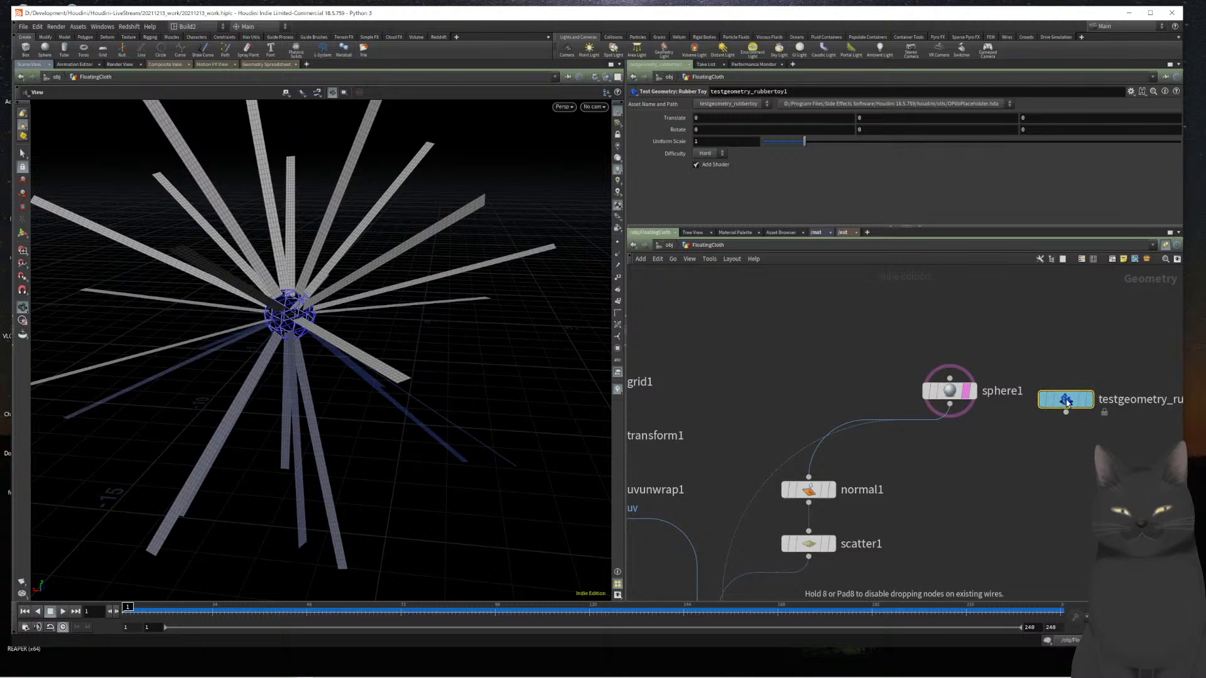
{"action": "left_click", "coordinate": [1061, 392]}
Branch a new Null node off the output of sphere1 and place it beside scatter1
{"action": "middle_click_drag", "start_coordinate": [992, 489], "coordinate": [863, 380]}
{"action": "left_click_drag", "start_coordinate": [830, 314], "coordinate": [898, 445]}
{"action": "key", "text": "Tab"}
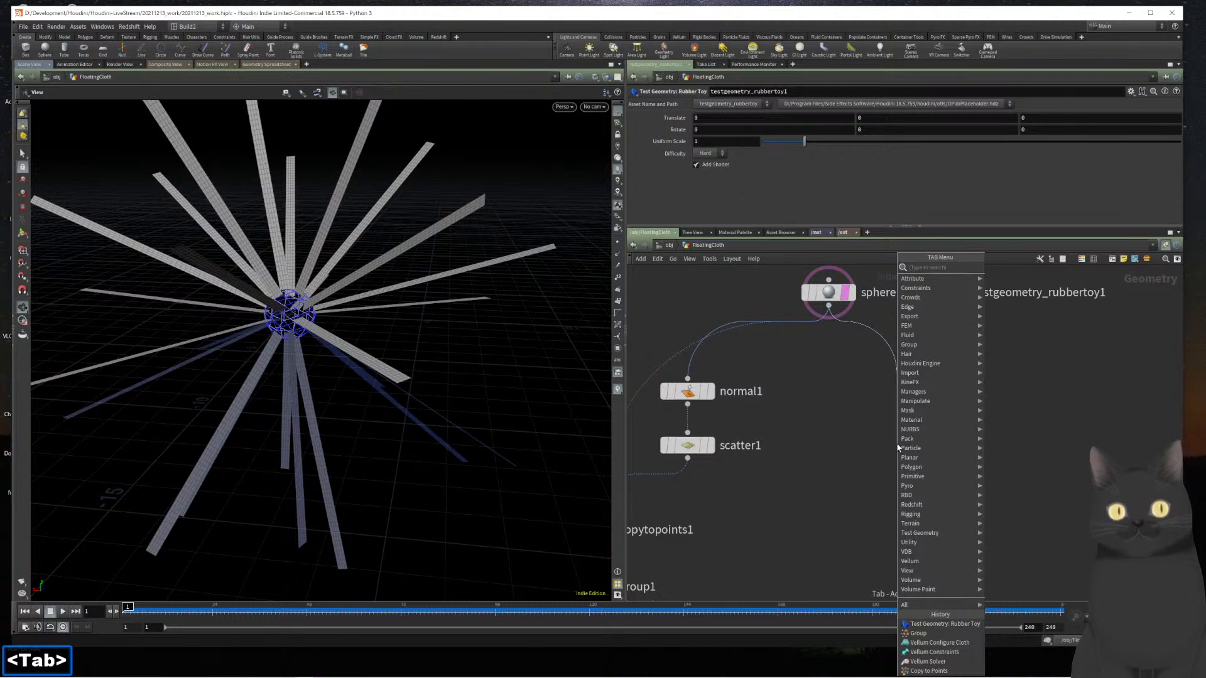
{"action": "type", "text": "null"}
{"action": "key", "text": "Return"}
{"action": "key", "text": "Return"}
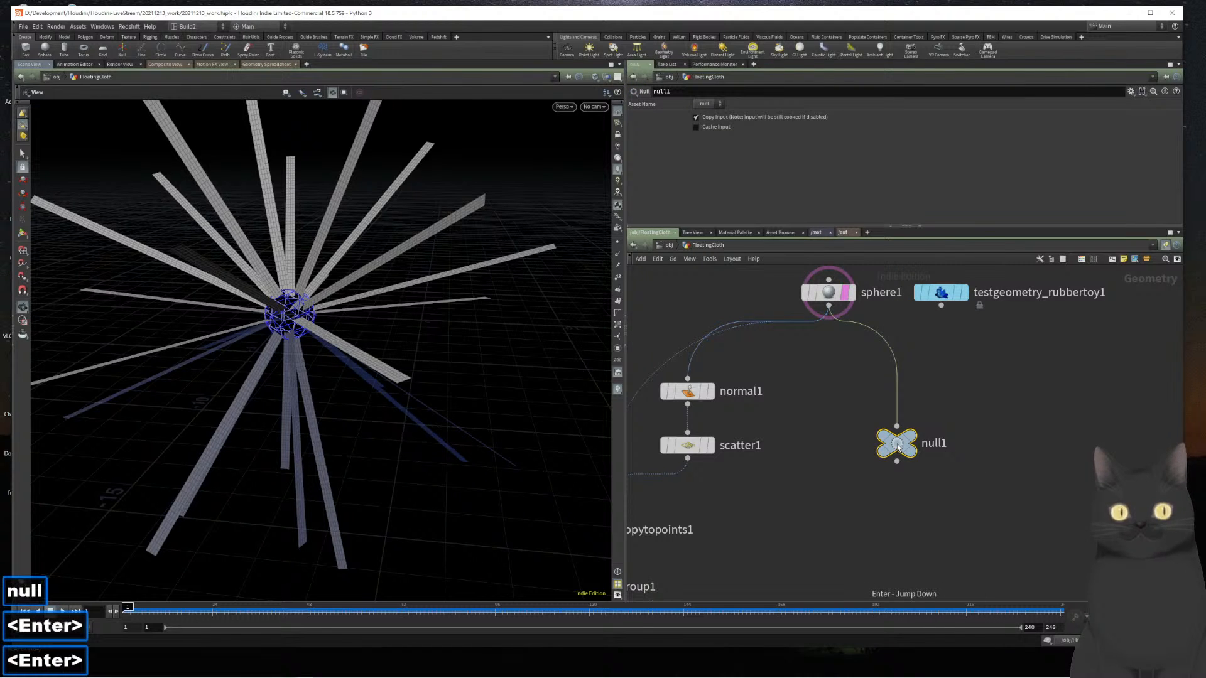
{"action": "left_click", "coordinate": [858, 444]}
Rename the new Null node to Constraint
{"action": "double_click", "coordinate": [887, 446]}
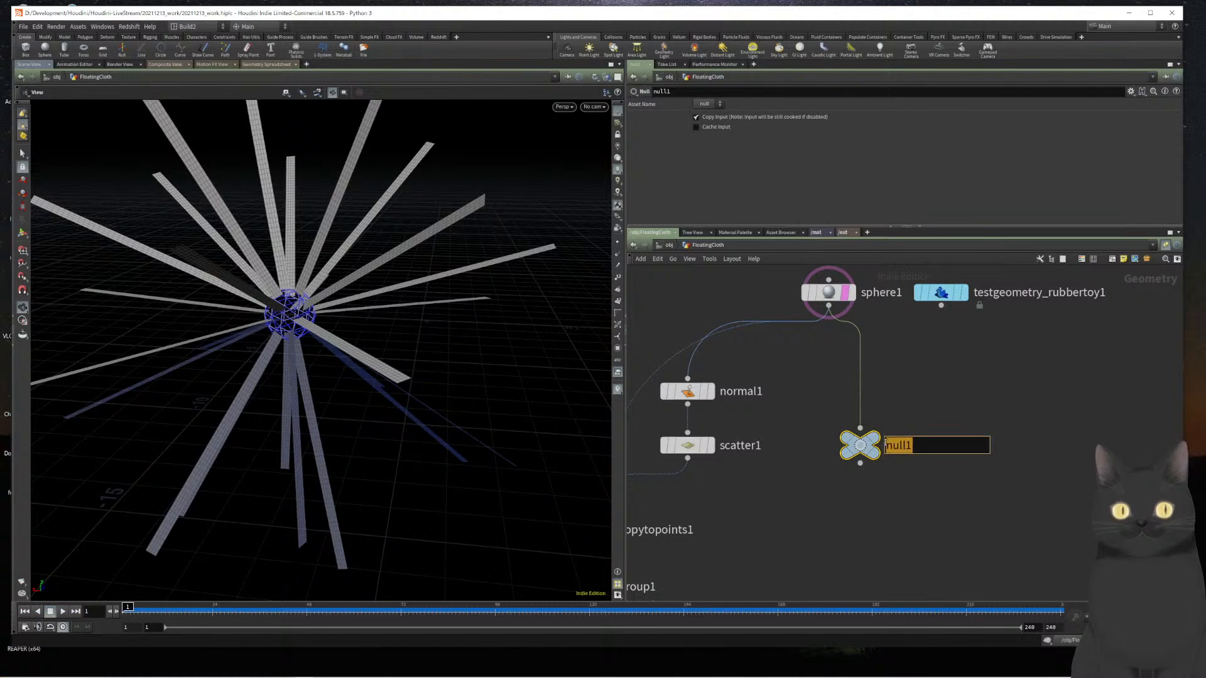
{"action": "key", "text": "shift"}
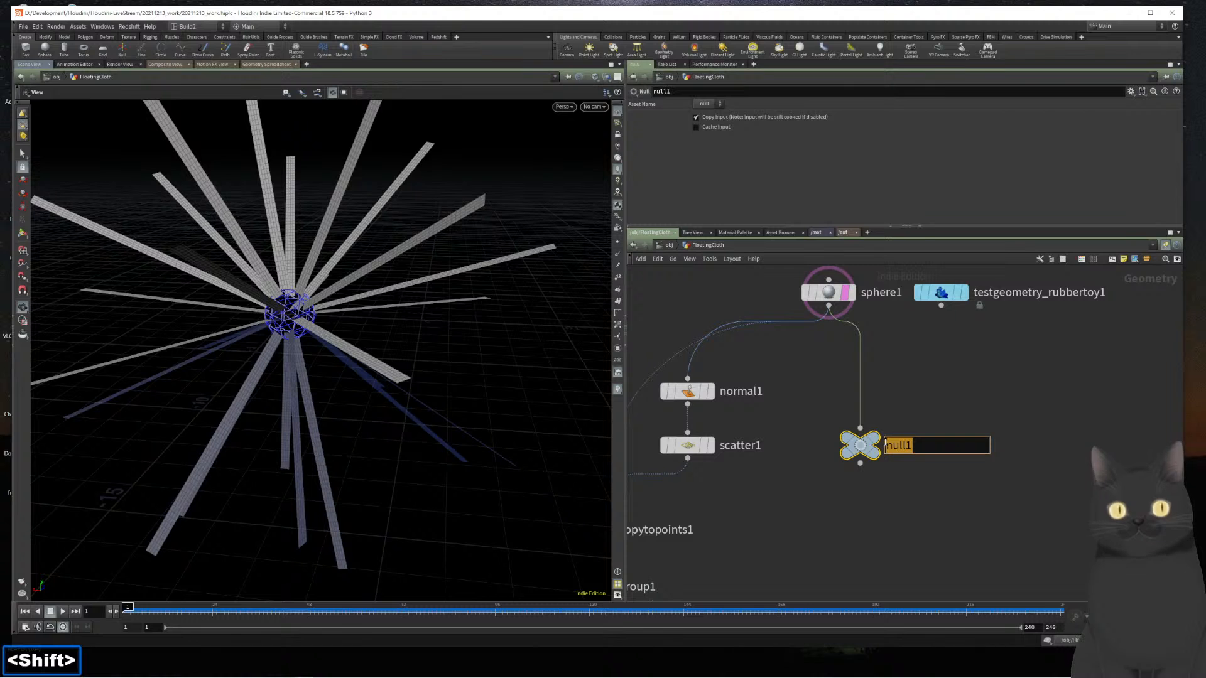
{"action": "type", "text": "Constrai"}
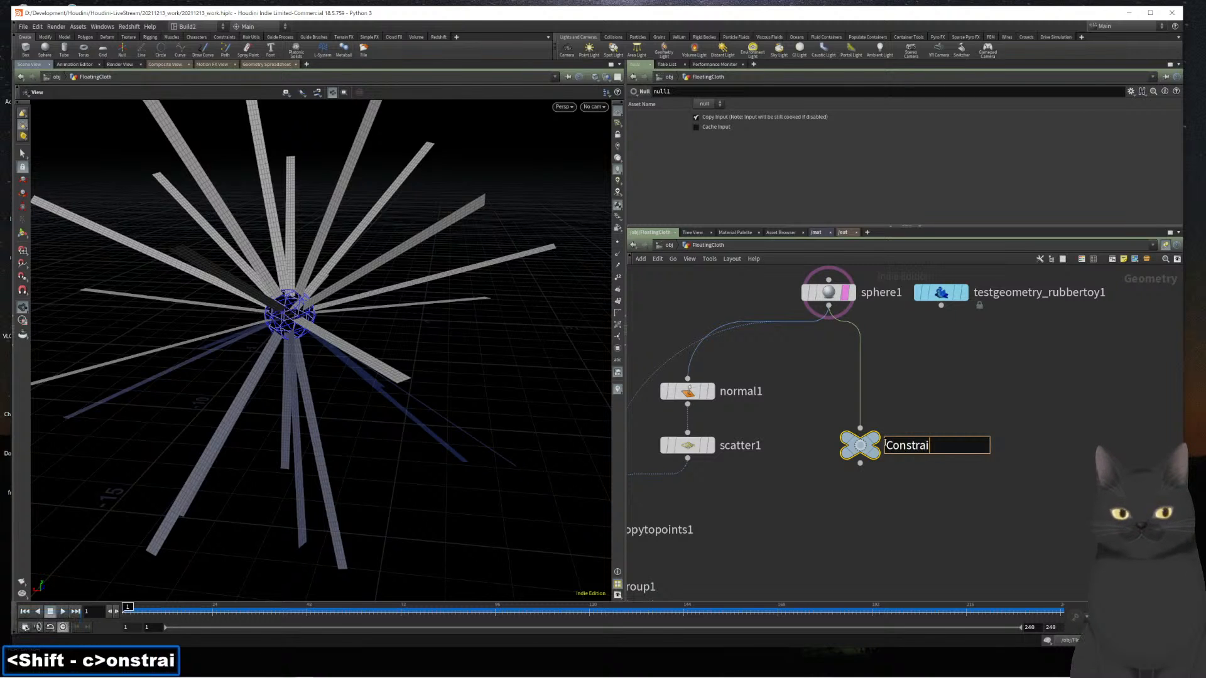
{"action": "type", "text": "nt"}
{"action": "key", "text": "Return"}
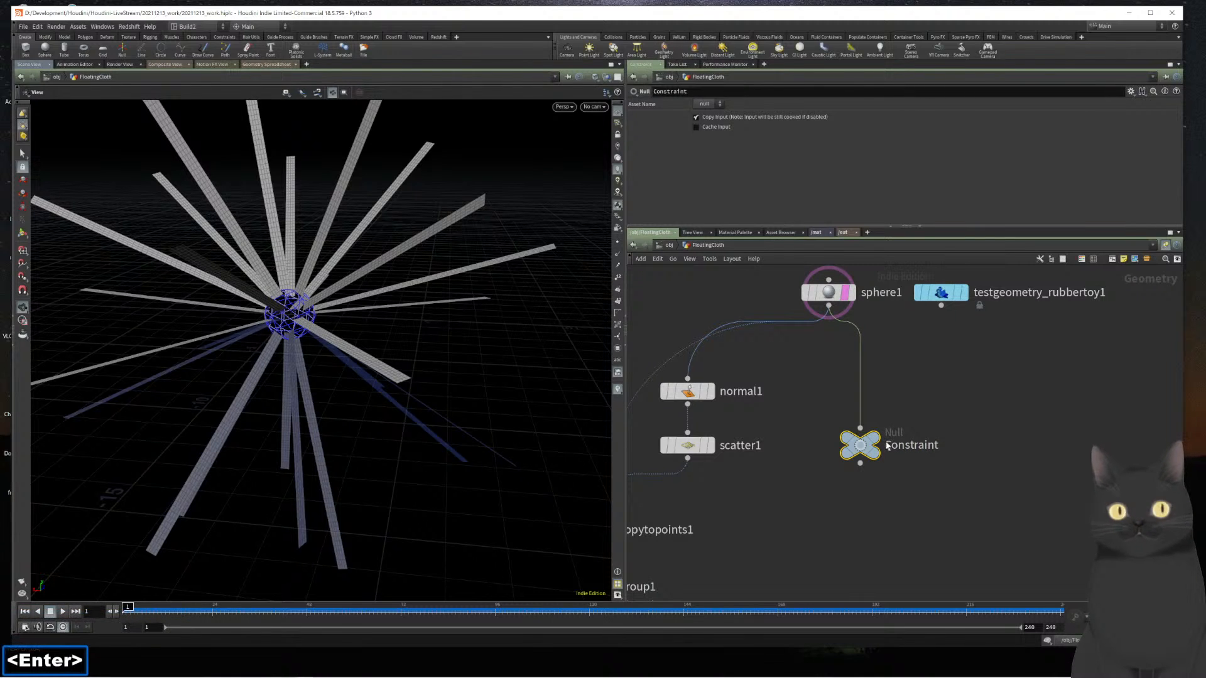
Display the Constraint null and colour its node pinkish red
{"action": "key", "text": "r"}
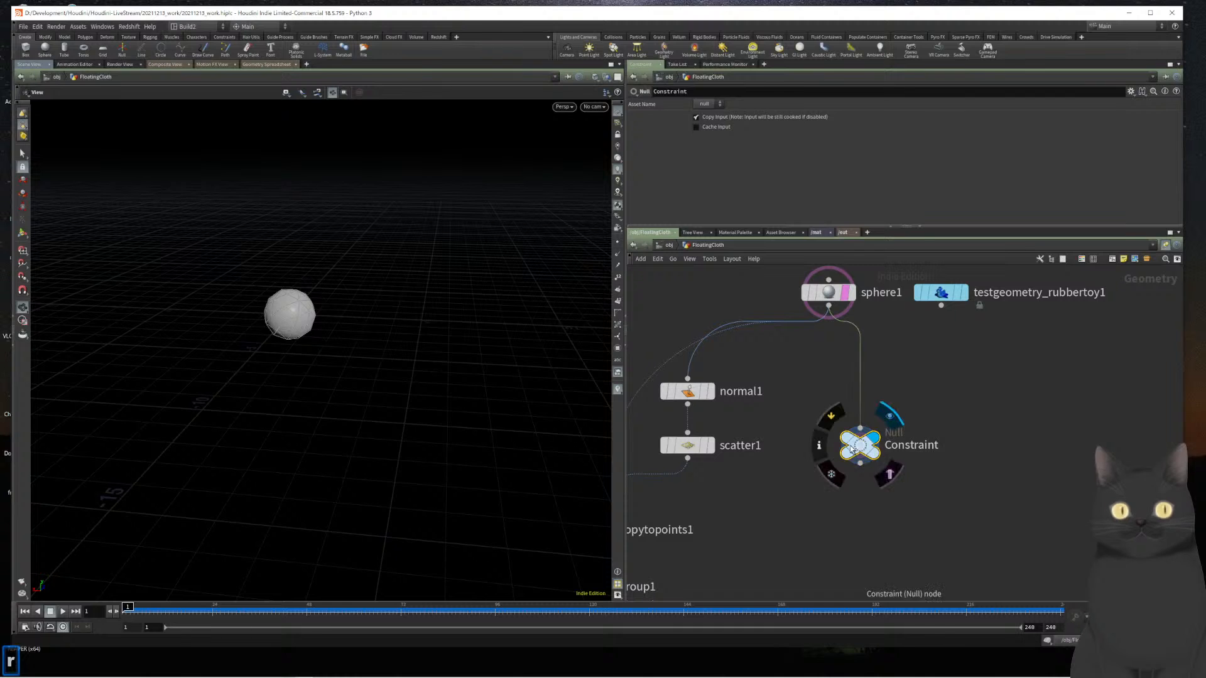
{"action": "key", "text": "c"}
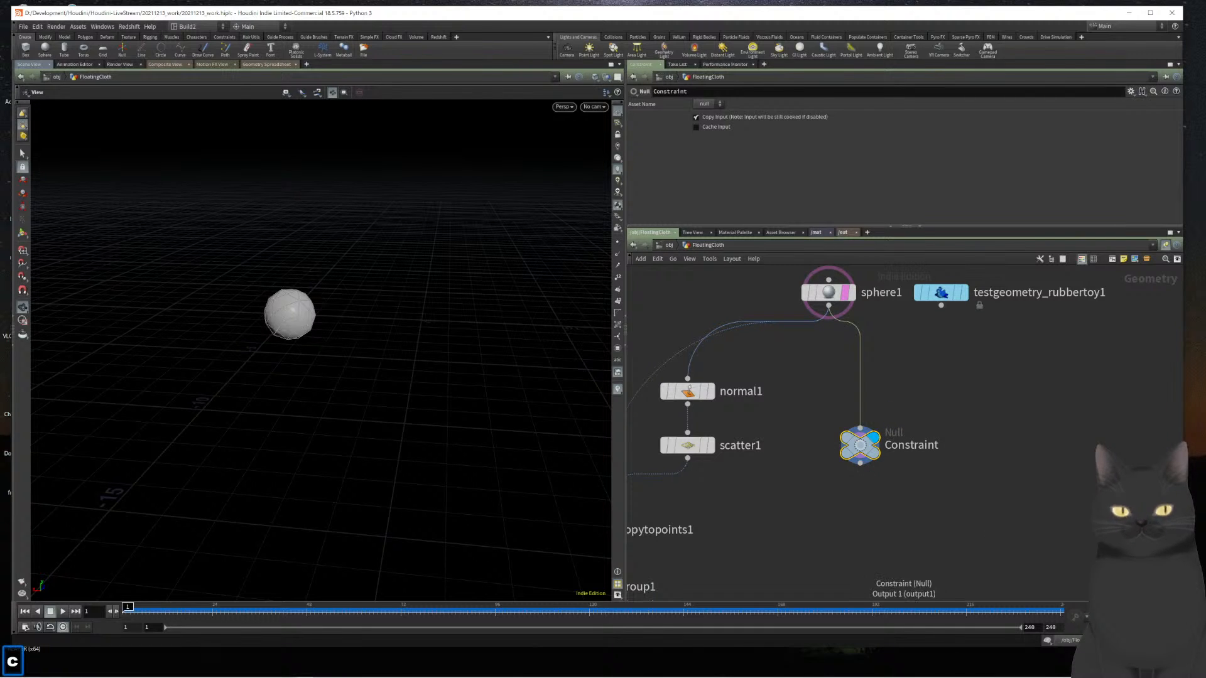
{"action": "left_click", "coordinate": [1130, 562]}
{"action": "scroll", "coordinate": [950, 532], "scroll_direction": "down", "scroll_amount": 3}
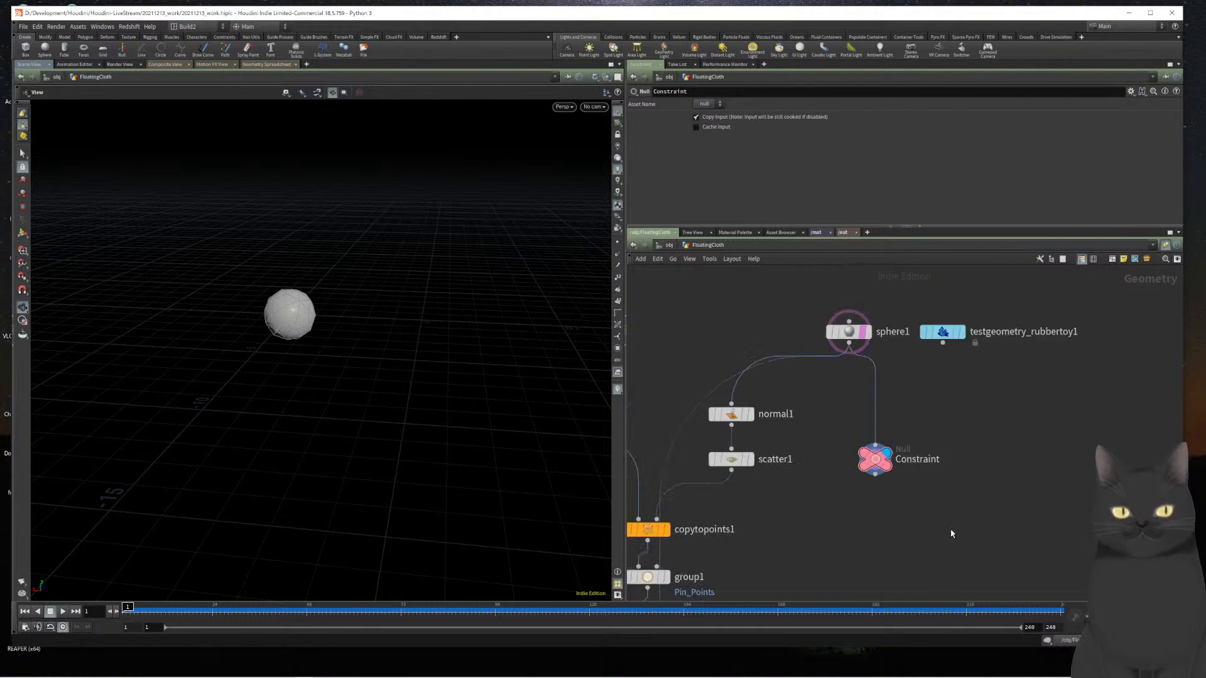
Try feeding the Constraint null into the target points input of copytopoints1 in place of scatter1
{"action": "left_click_drag", "start_coordinate": [947, 531], "coordinate": [971, 477]}
{"action": "scroll", "coordinate": [916, 570], "scroll_direction": "up", "scroll_amount": 2}
{"action": "middle_click_drag", "start_coordinate": [915, 568], "coordinate": [968, 533]}
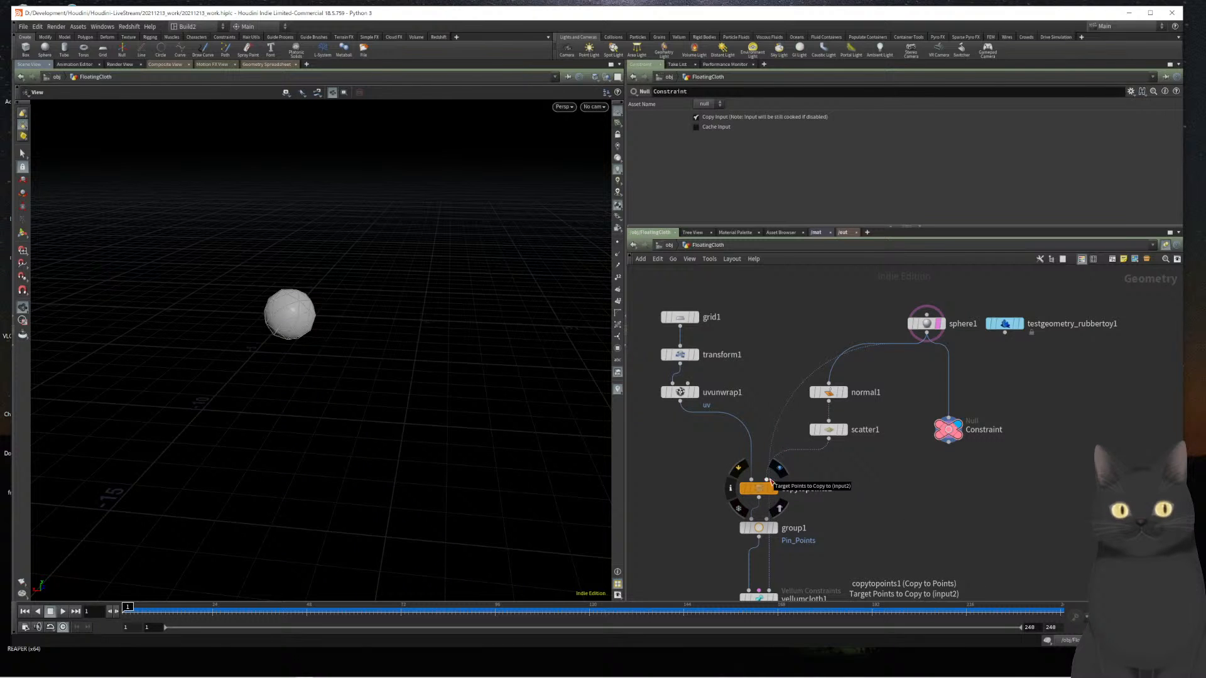
{"action": "left_click_drag", "start_coordinate": [771, 481], "coordinate": [960, 466]}
Feed the rubber toy into normal1 and the Constraint null in place of the sphere, and template the rubber toy node
{"action": "left_click_drag", "start_coordinate": [925, 330], "coordinate": [931, 303]}
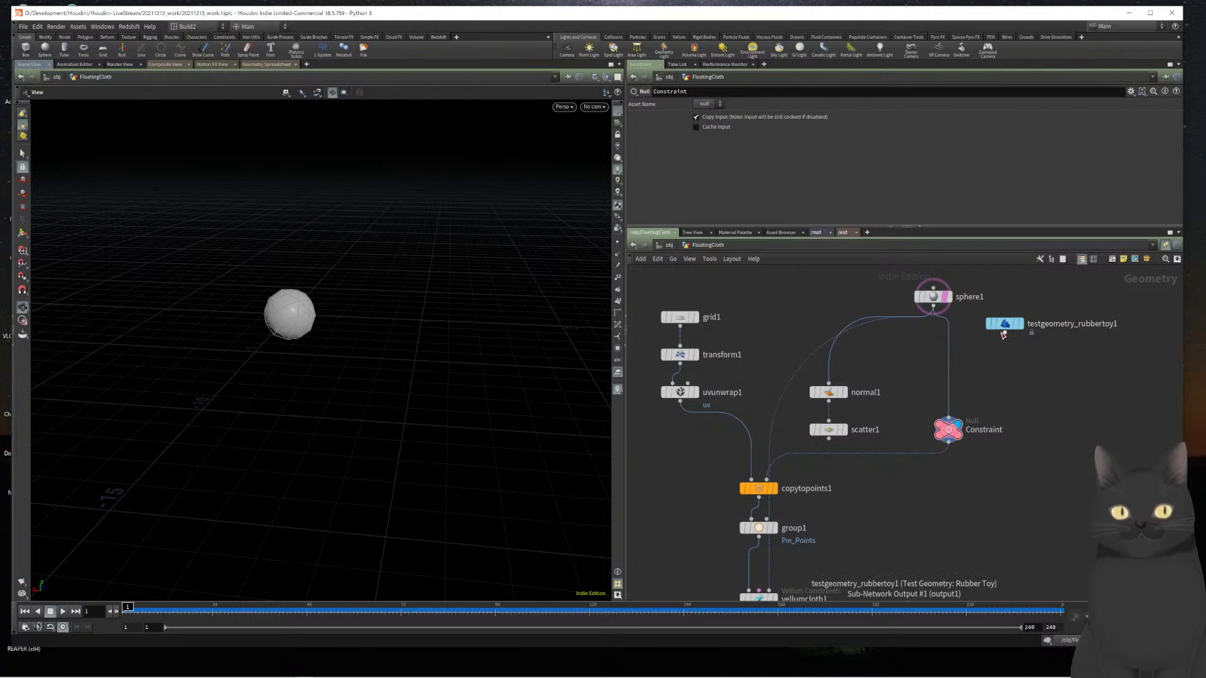
{"action": "left_click_drag", "start_coordinate": [1003, 336], "coordinate": [828, 381]}
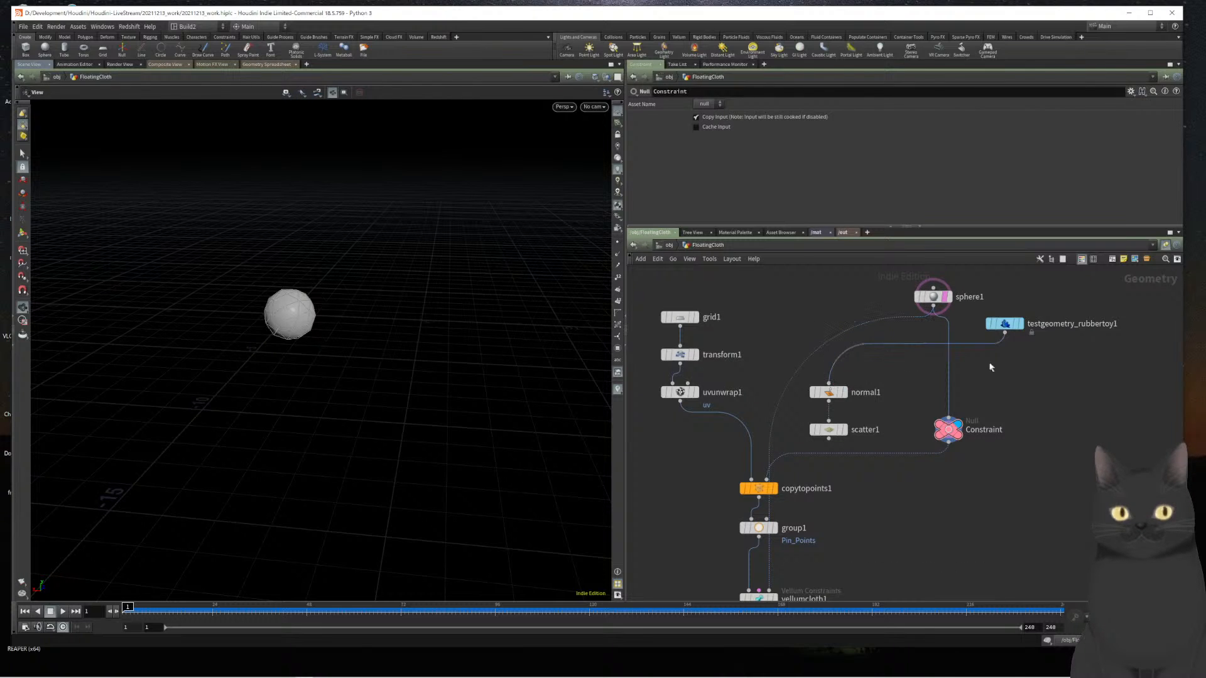
{"action": "left_click", "coordinate": [1018, 324]}
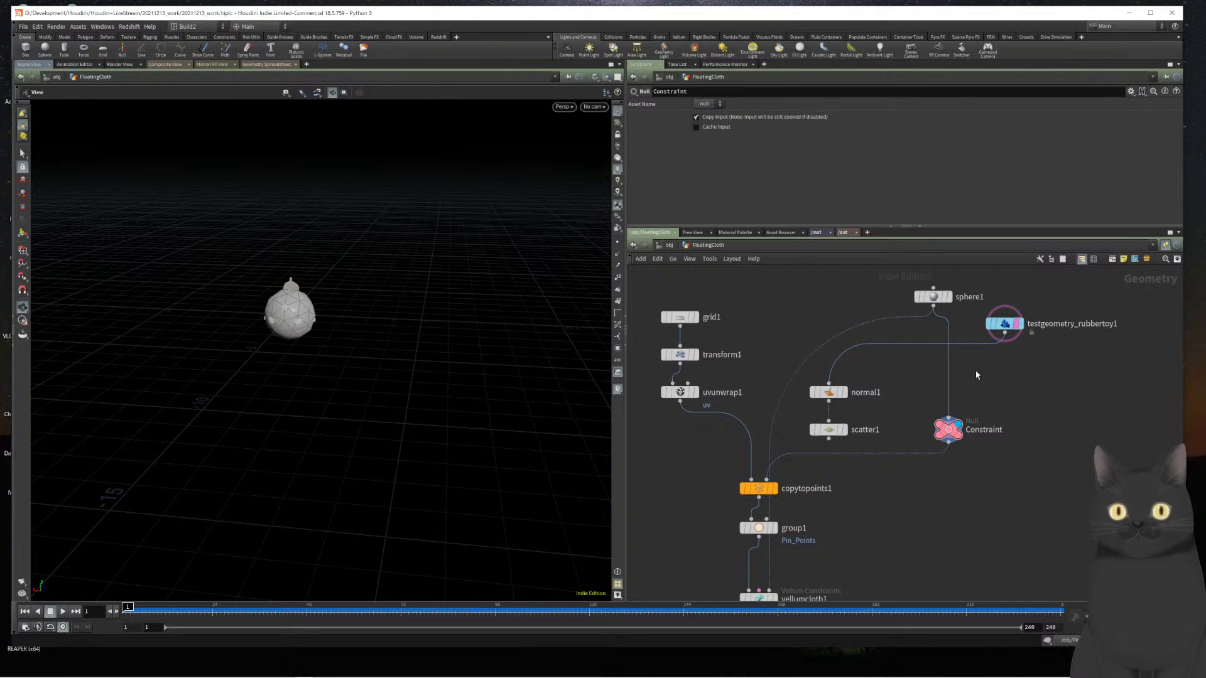
{"action": "scroll", "coordinate": [932, 480], "scroll_direction": "down", "scroll_amount": 3}
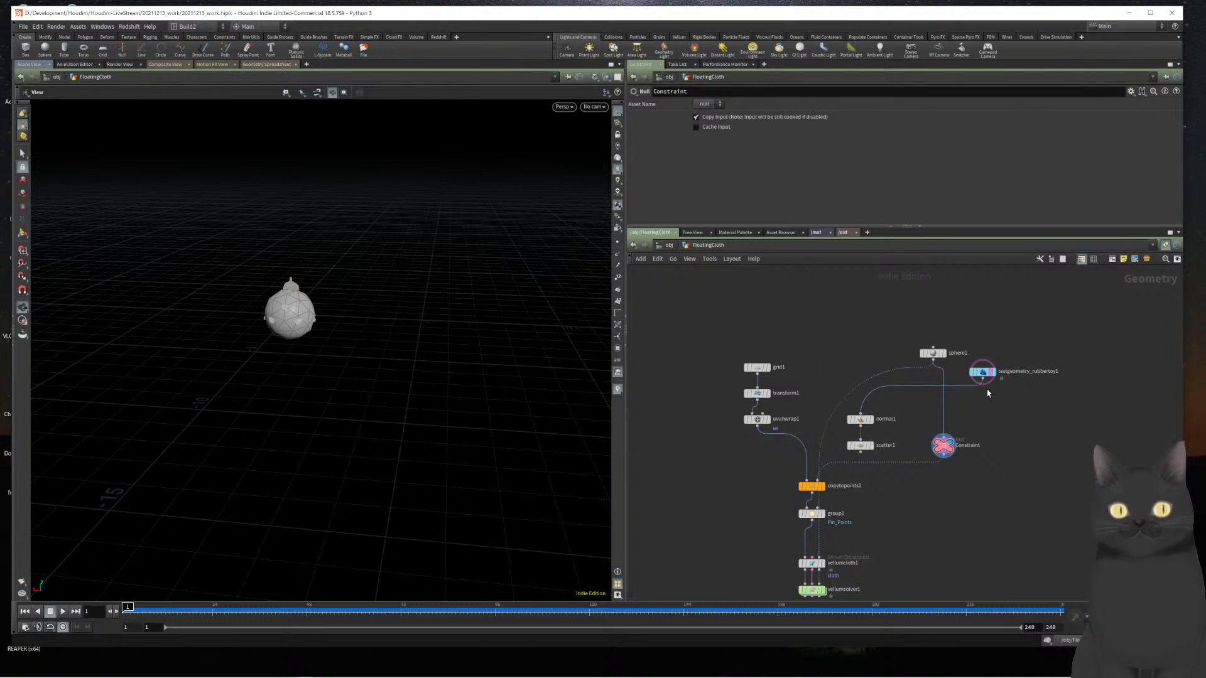
{"action": "left_click", "coordinate": [981, 384]}
{"action": "left_click", "coordinate": [947, 437]}
Briefly start playback with the rubber toy as the source and return to frame 1
{"action": "middle_click_drag", "start_coordinate": [933, 526], "coordinate": [877, 359]}
{"action": "key", "text": "ctrl+Up"}
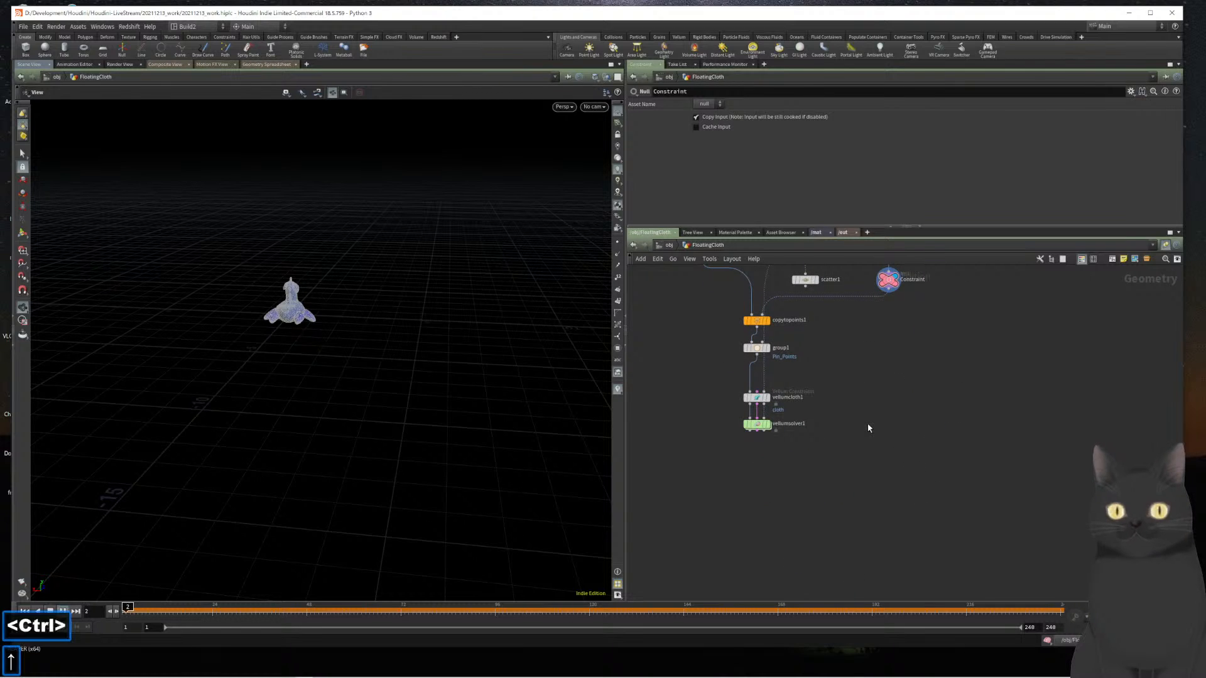
{"action": "key", "text": "ctrl+Left"}
{"action": "key", "text": "ctrl+Left"}
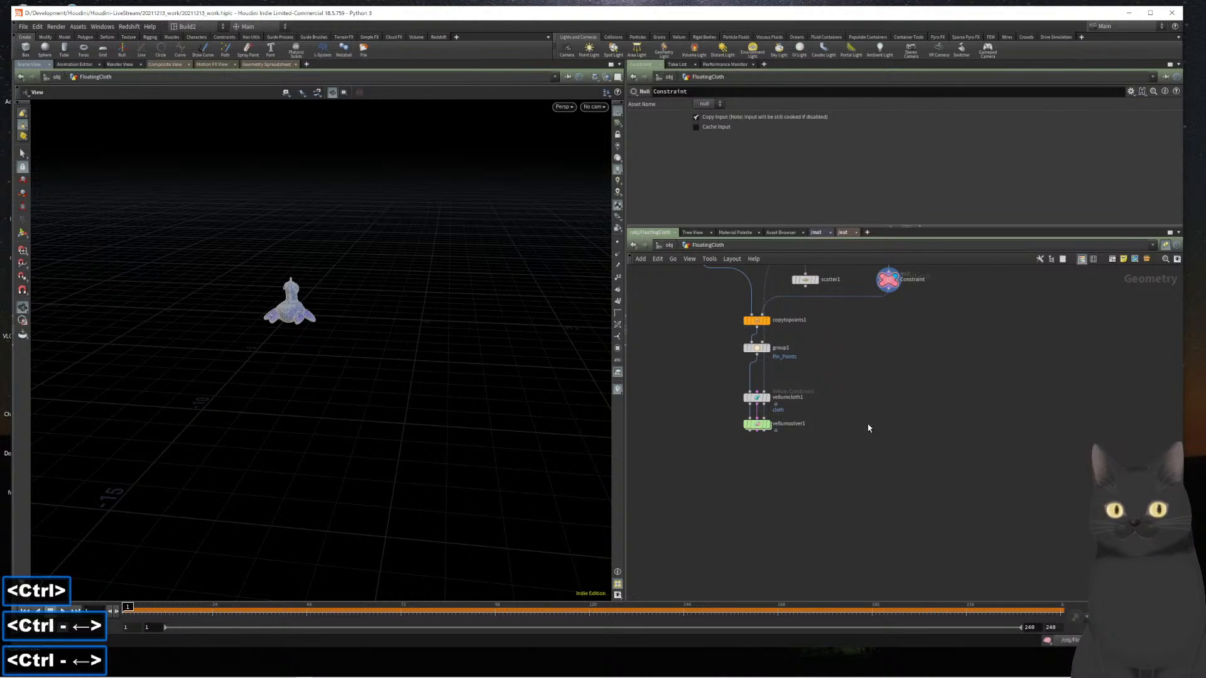
Reconnect scatter1 to the target points input of copytopoints1 and feed the Constraint null into the third input of vellumcloth1
{"action": "middle_click_drag", "start_coordinate": [872, 404], "coordinate": [867, 480]}
{"action": "scroll", "coordinate": [809, 380], "scroll_direction": "up", "scroll_amount": 3}
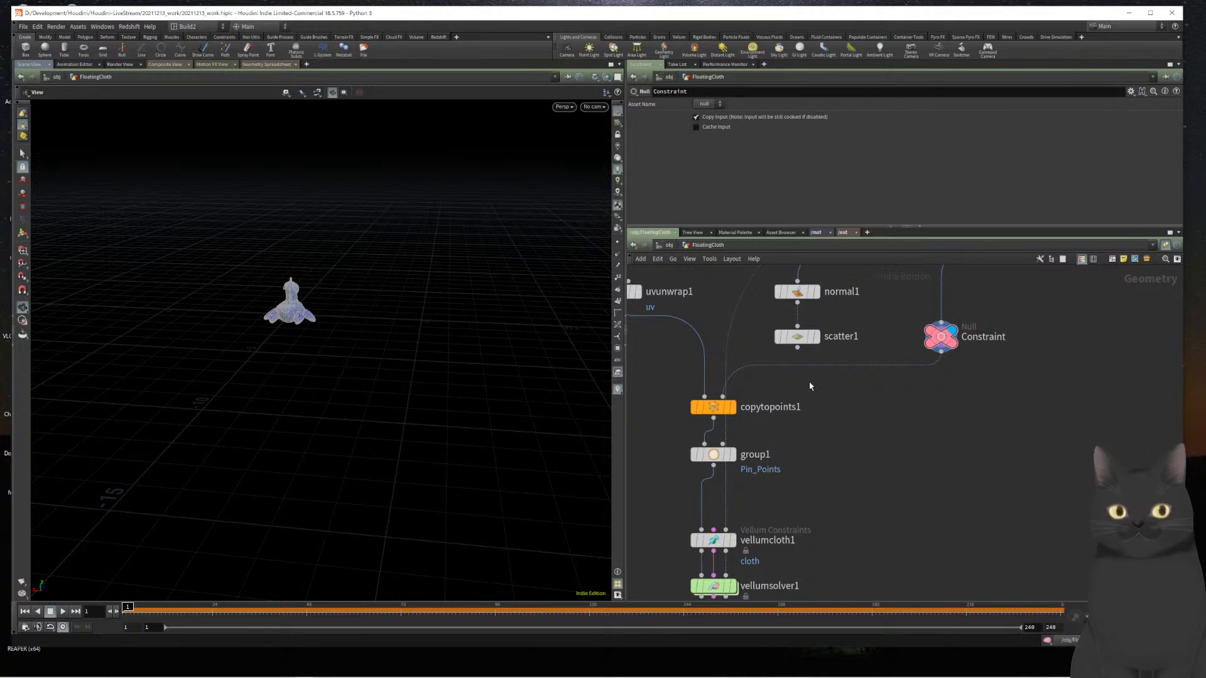
{"action": "scroll", "coordinate": [809, 384], "scroll_direction": "down", "scroll_amount": 2}
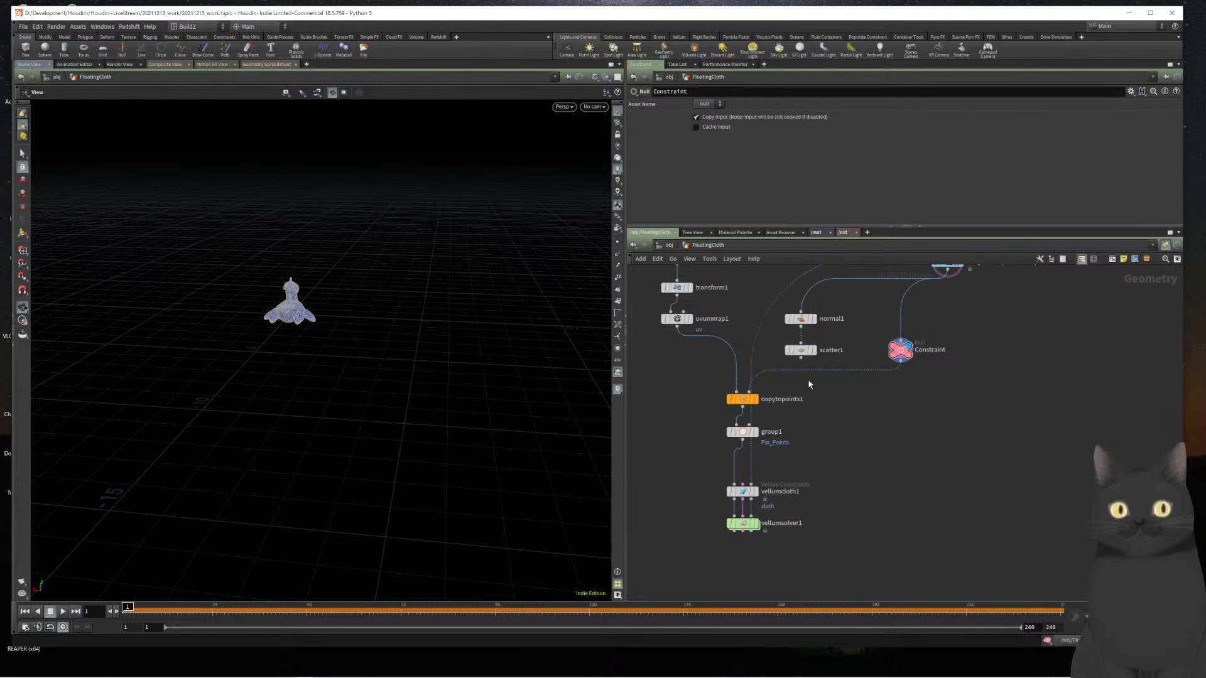
{"action": "left_click_drag", "start_coordinate": [902, 362], "coordinate": [767, 400]}
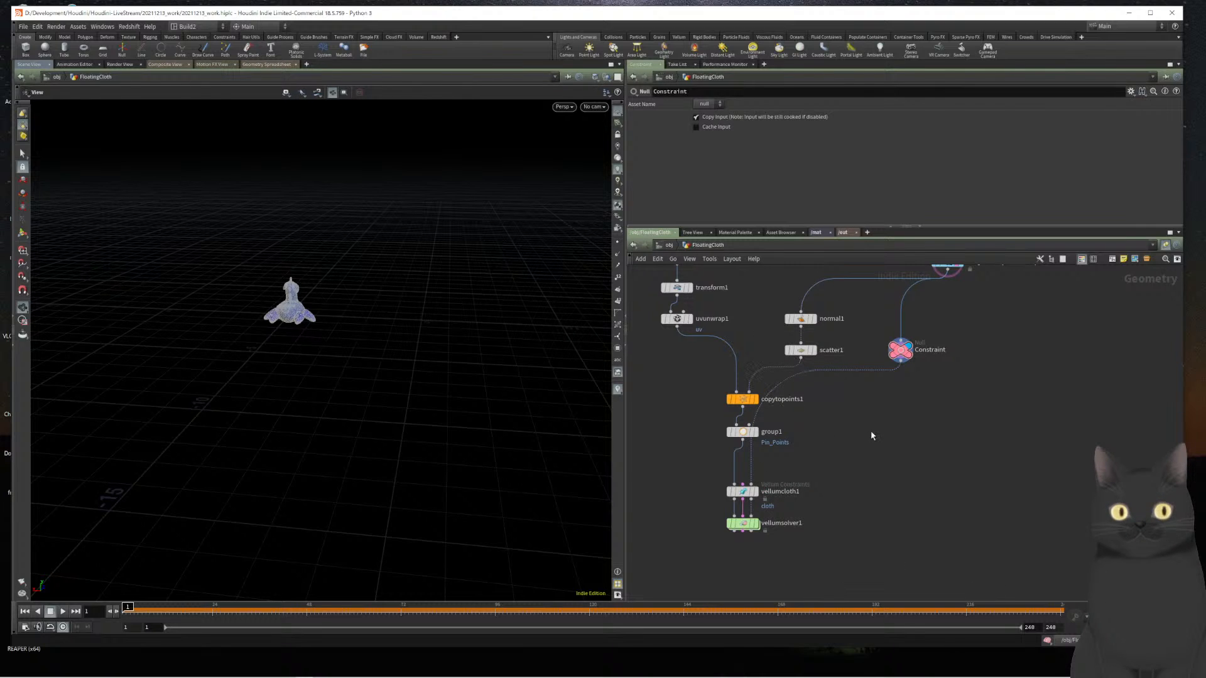
Play the timeline with the corrected wiring while Constraint is displayed, and return to frame 1
{"action": "key", "text": "Up"}
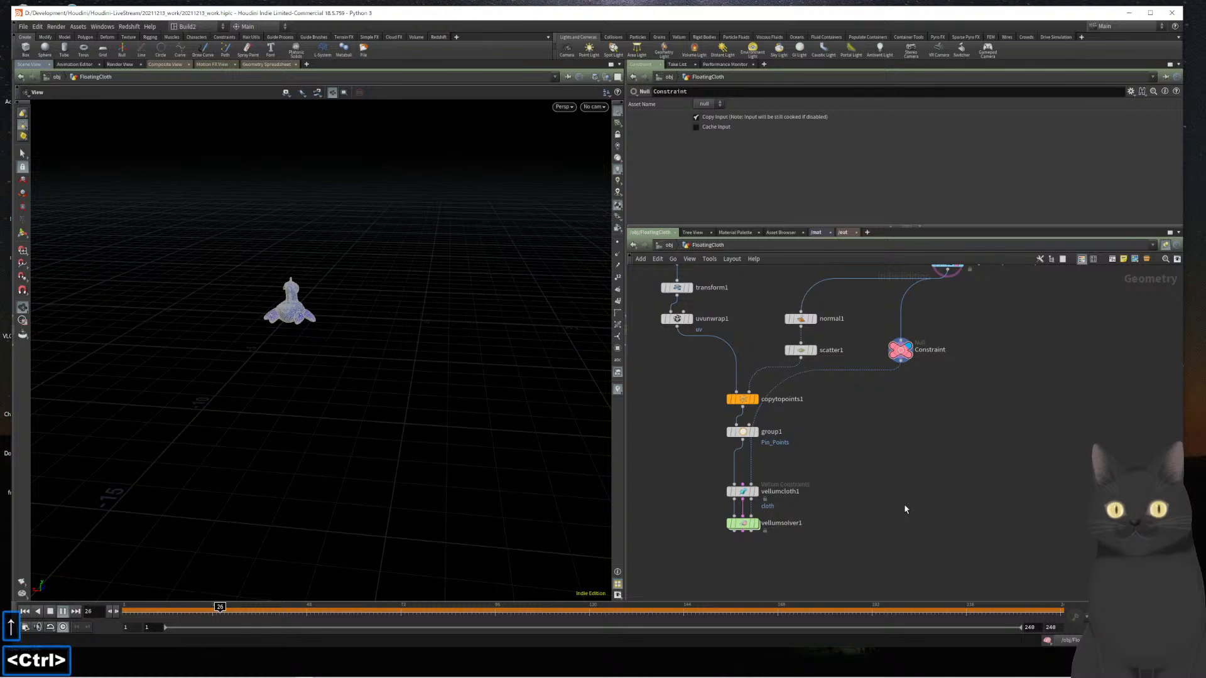
{"action": "key", "text": "ctrl+Left"}
{"action": "key", "text": "ctrl+Left"}
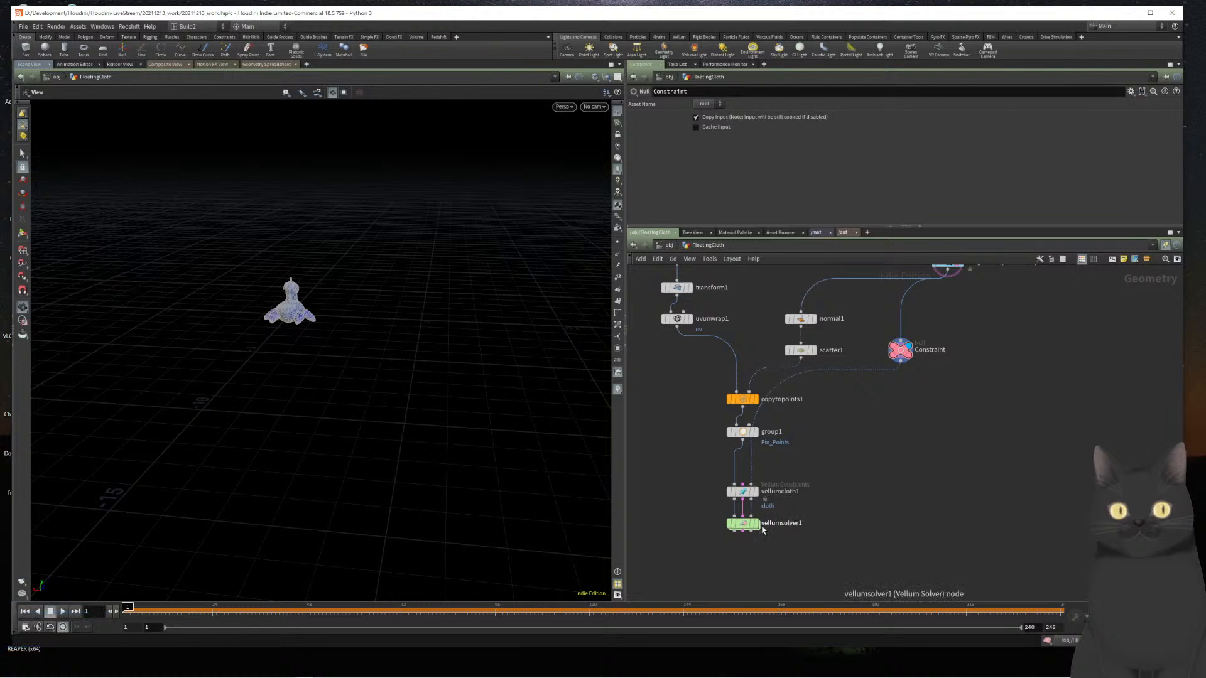
Display vellumsolver1 and play the cloth simulation on the rubber toy
{"action": "mouse_move", "coordinate": [774, 526]}
{"action": "key", "text": "r"}
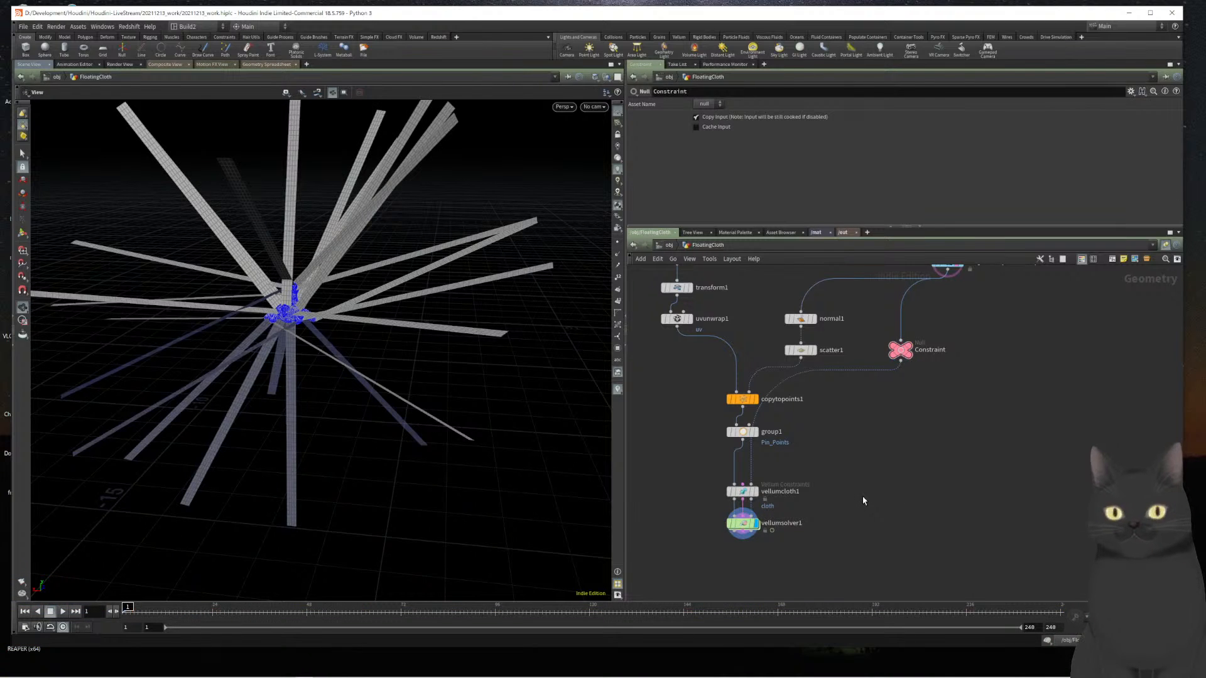
{"action": "key", "text": "Up"}
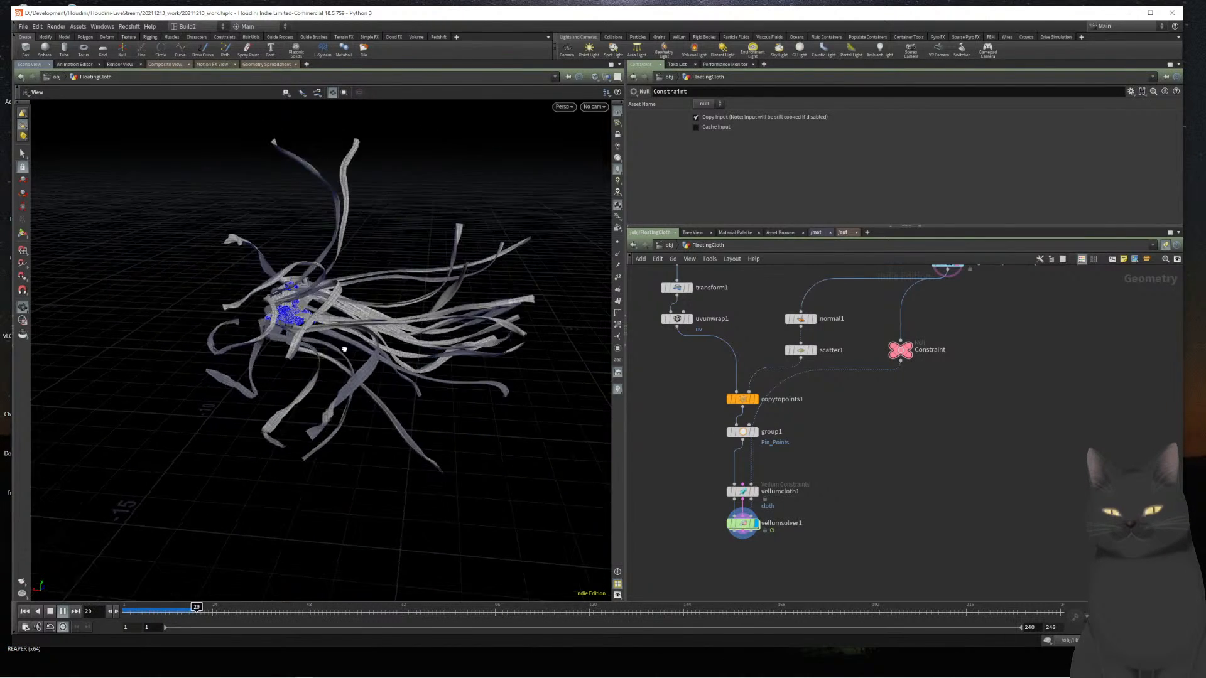
Examine the strips around the rubber toy up close during playback, and scrub the timeline back to frame 1
{"action": "left_click_drag", "start_coordinate": [277, 302], "coordinate": [324, 311]}
{"action": "scroll", "coordinate": [271, 319], "scroll_direction": "up", "scroll_amount": 4}
{"action": "scroll", "coordinate": [274, 321], "scroll_direction": "down", "scroll_amount": 2}
{"action": "scroll", "coordinate": [317, 309], "scroll_direction": "up", "scroll_amount": 6}
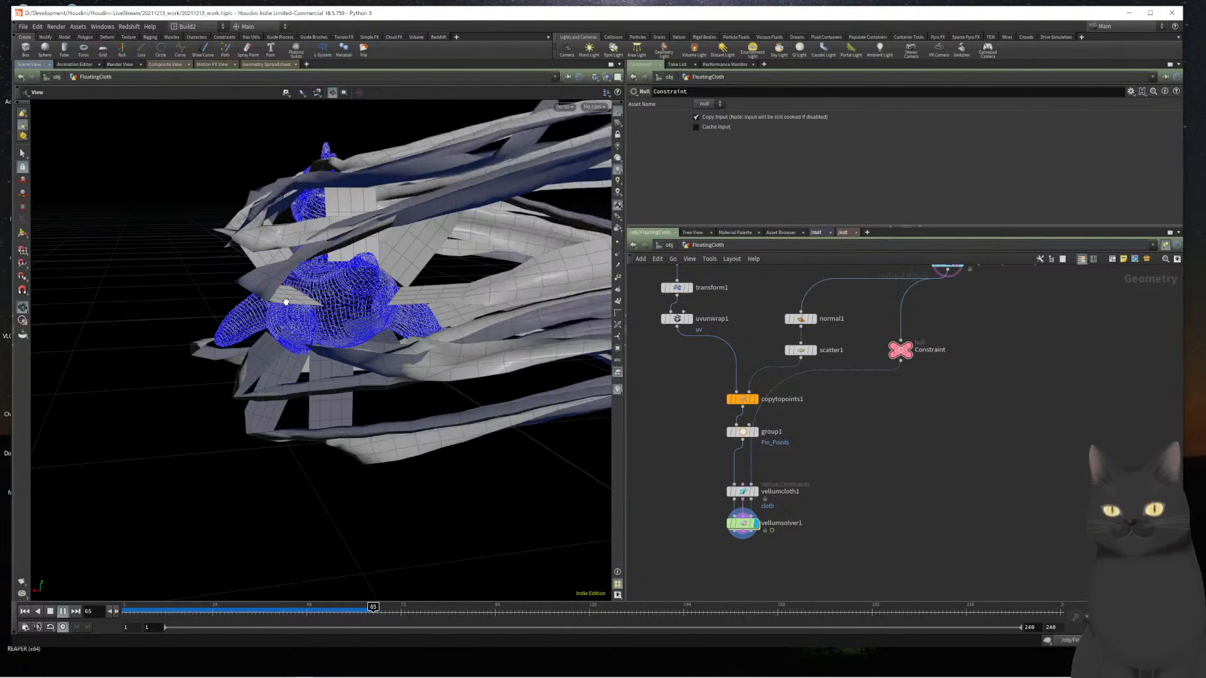
{"action": "scroll", "coordinate": [285, 301], "scroll_direction": "down", "scroll_amount": 4}
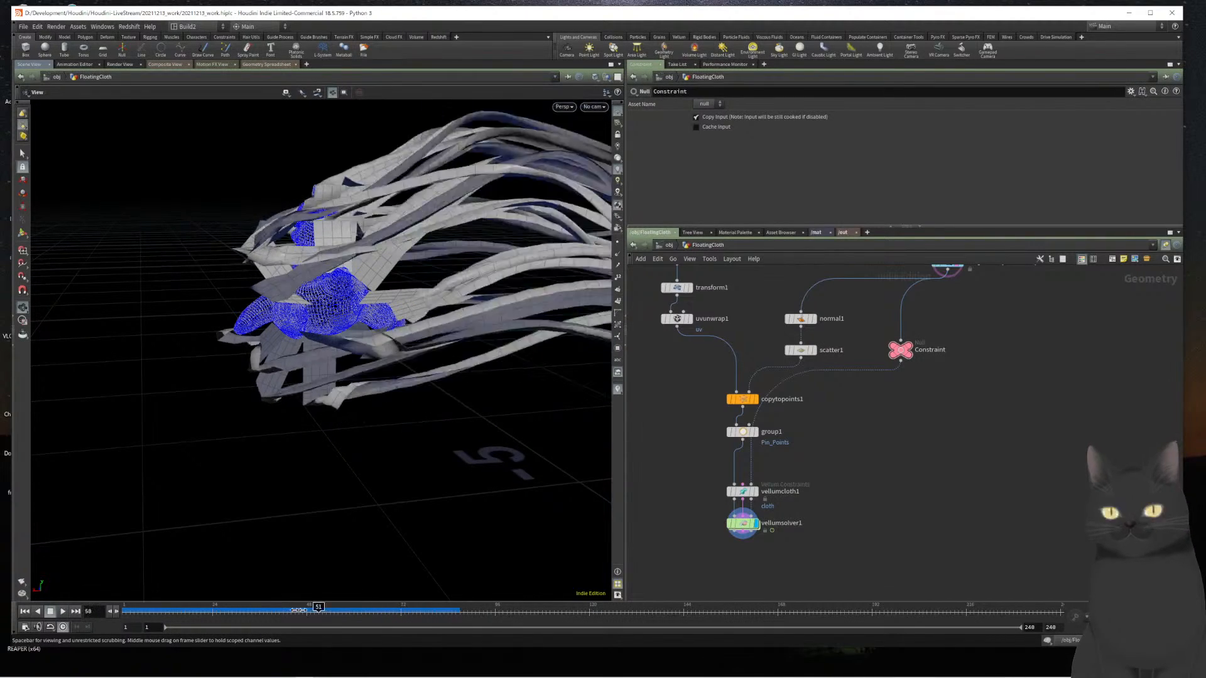
{"action": "left_click_drag", "start_coordinate": [450, 613], "coordinate": [127, 612]}
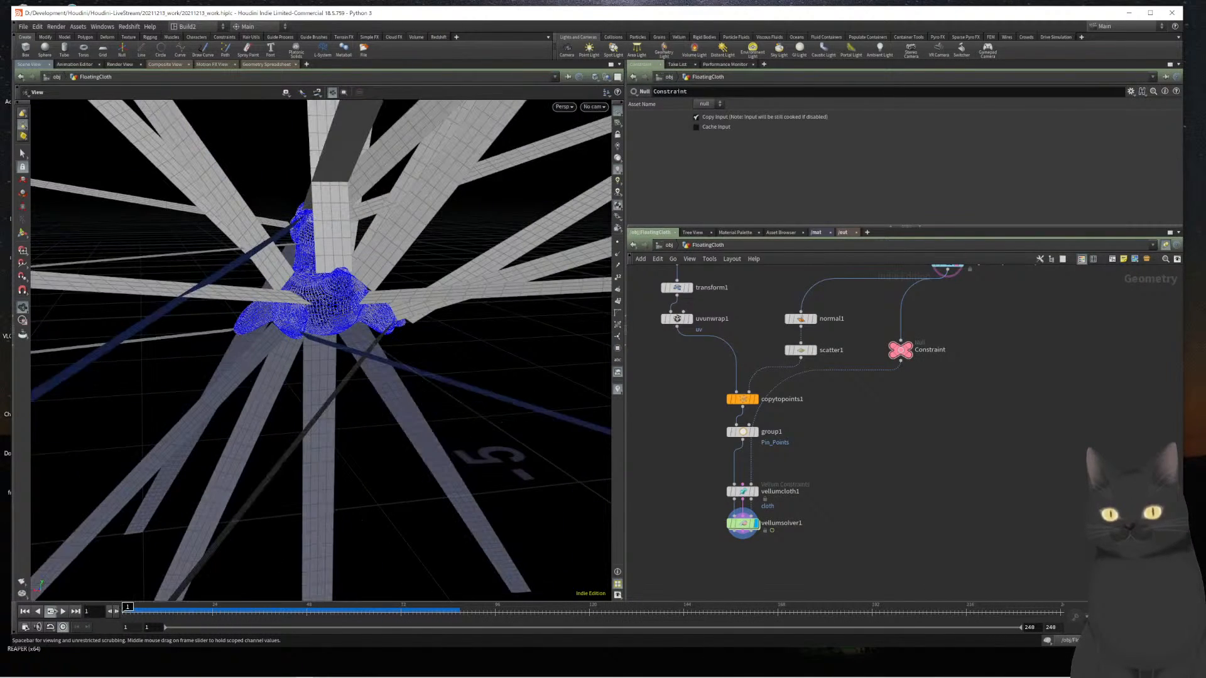
Bypass normal1 to compare the strips' directions on the rubber toy, and re-enable the node
{"action": "middle_click_drag", "start_coordinate": [851, 333], "coordinate": [833, 412]}
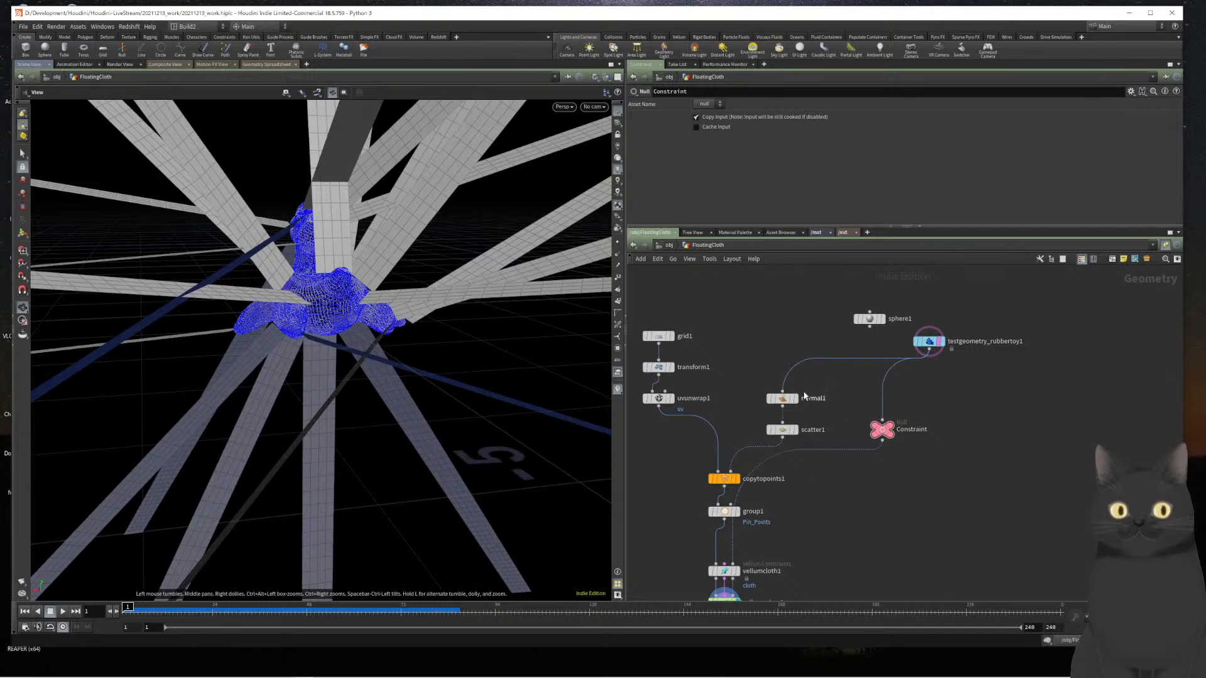
{"action": "left_click", "coordinate": [770, 398]}
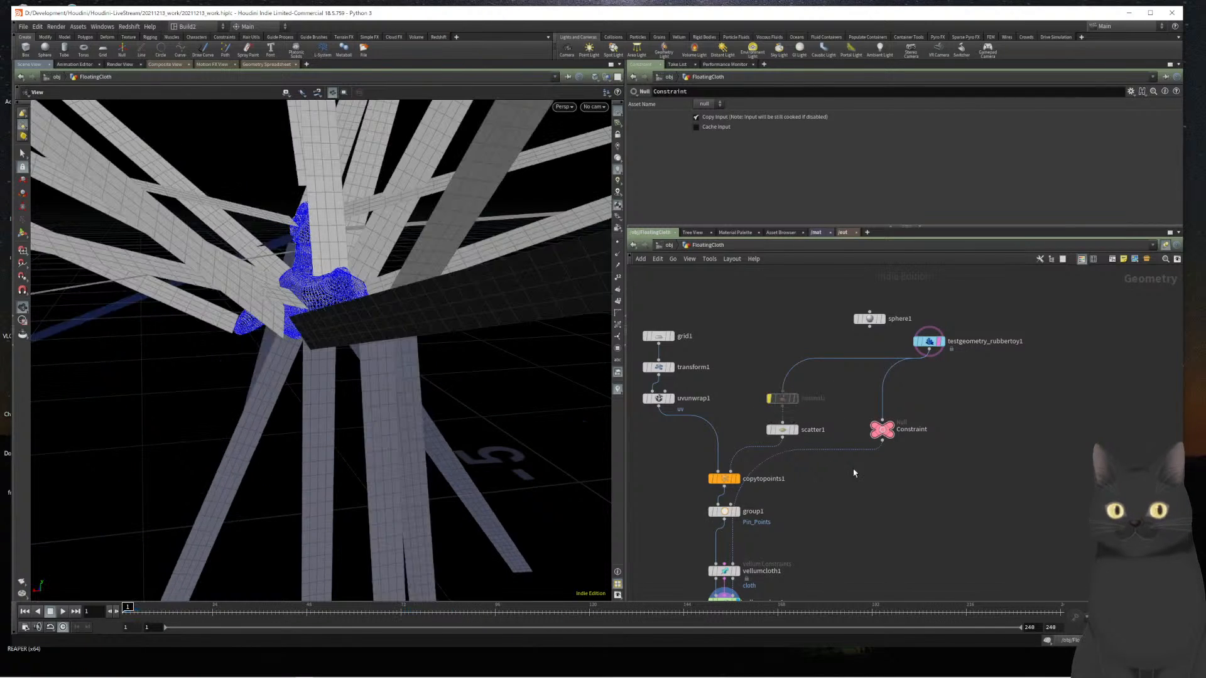
{"action": "mouse_move", "coordinate": [371, 369]}
{"action": "left_mouse_down"}
{"action": "mouse_move", "coordinate": [350, 326]}
{"action": "mouse_move", "coordinate": [342, 355]}
{"action": "mouse_move", "coordinate": [358, 397]}
{"action": "mouse_move", "coordinate": [376, 389]}
{"action": "left_mouse_up"}
{"action": "mouse_move", "coordinate": [774, 394]}
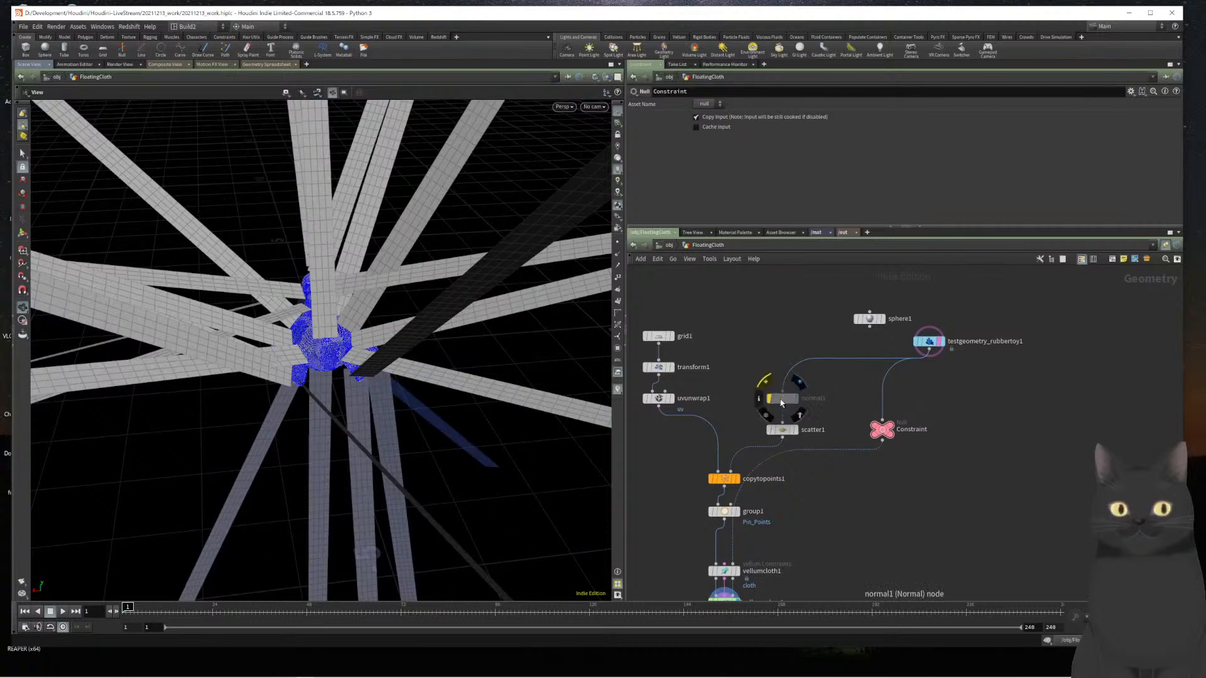
{"action": "left_click", "coordinate": [770, 399]}
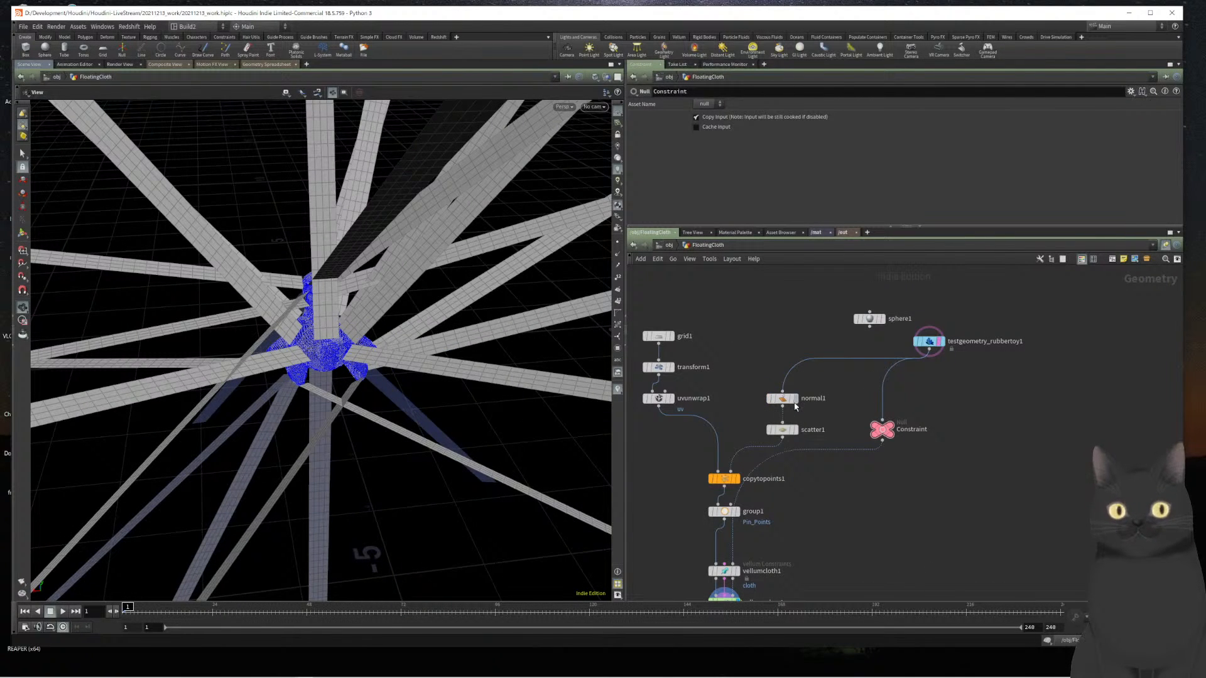
Display normal1, turn on the point normals to examine them on the rubber toy, and hide them again
{"action": "left_click", "coordinate": [795, 399]}
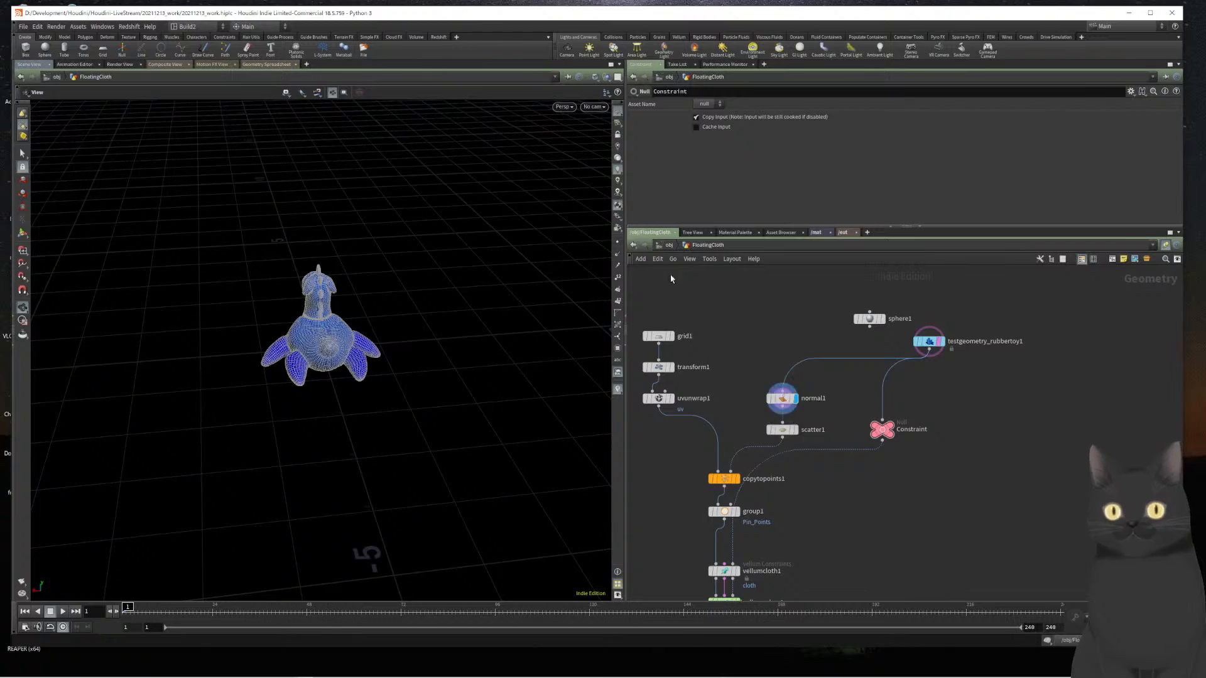
{"action": "left_click", "coordinate": [618, 265]}
{"action": "scroll", "coordinate": [326, 366], "scroll_direction": "up", "scroll_amount": 3}
{"action": "scroll", "coordinate": [325, 366], "scroll_direction": "up", "scroll_amount": 10}
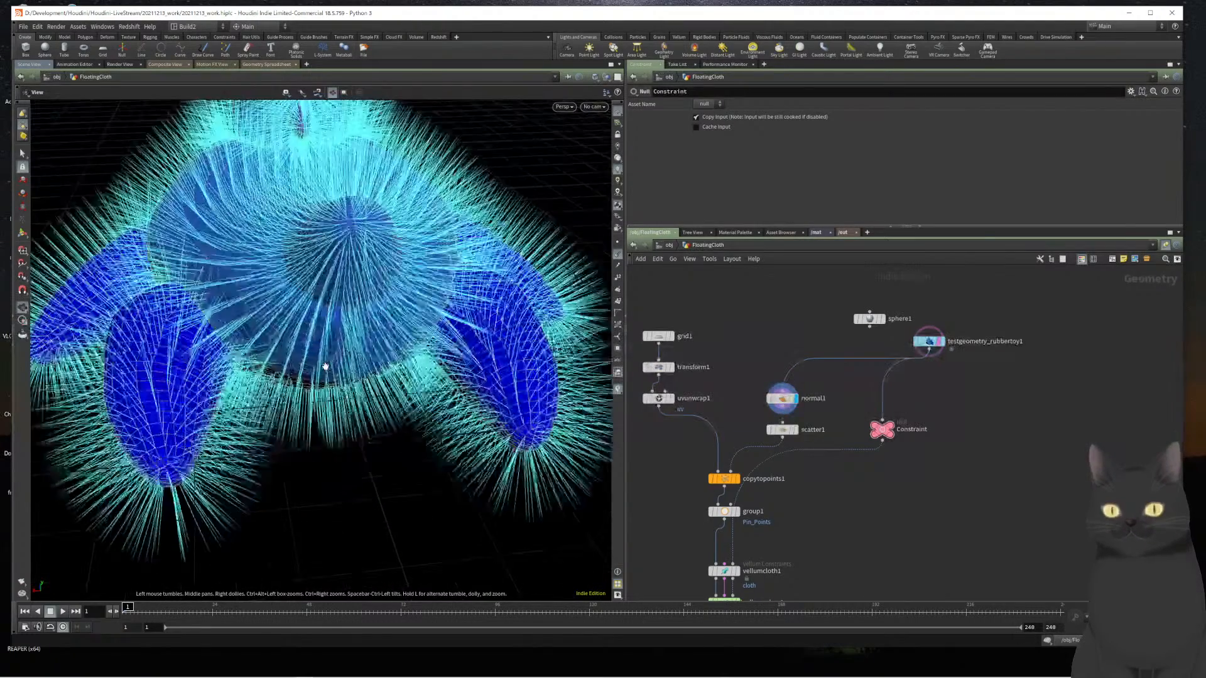
{"action": "scroll", "coordinate": [325, 366], "scroll_direction": "down", "scroll_amount": 10}
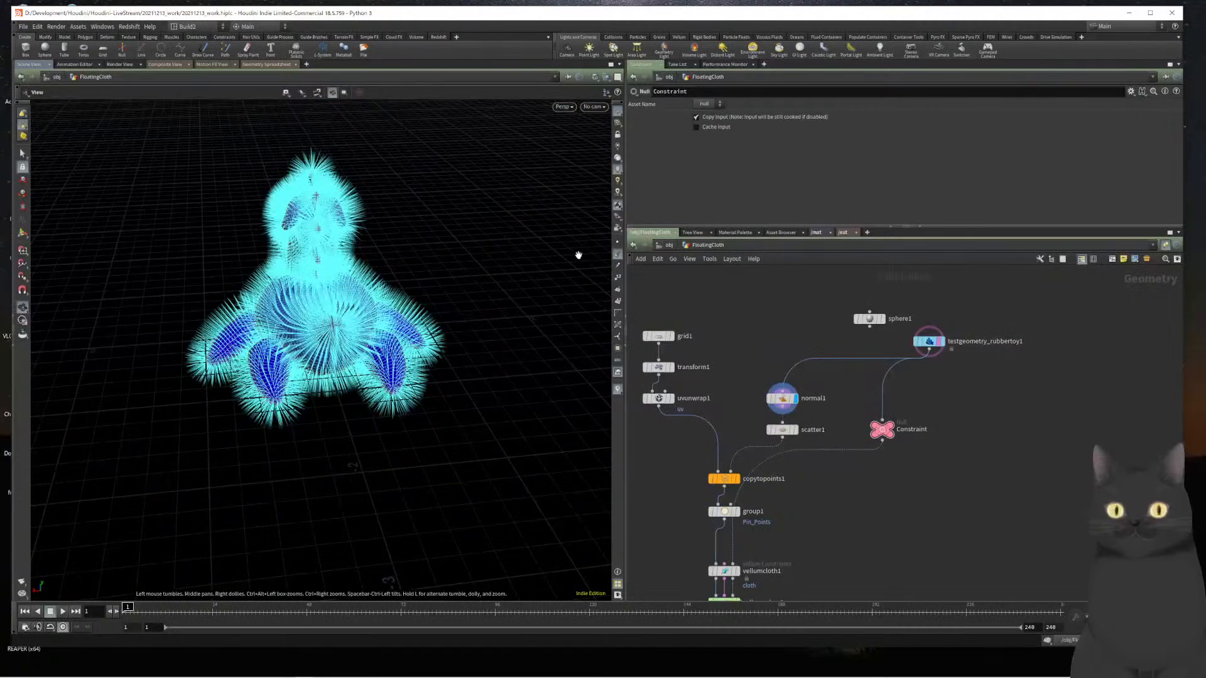
{"action": "left_click", "coordinate": [618, 254]}
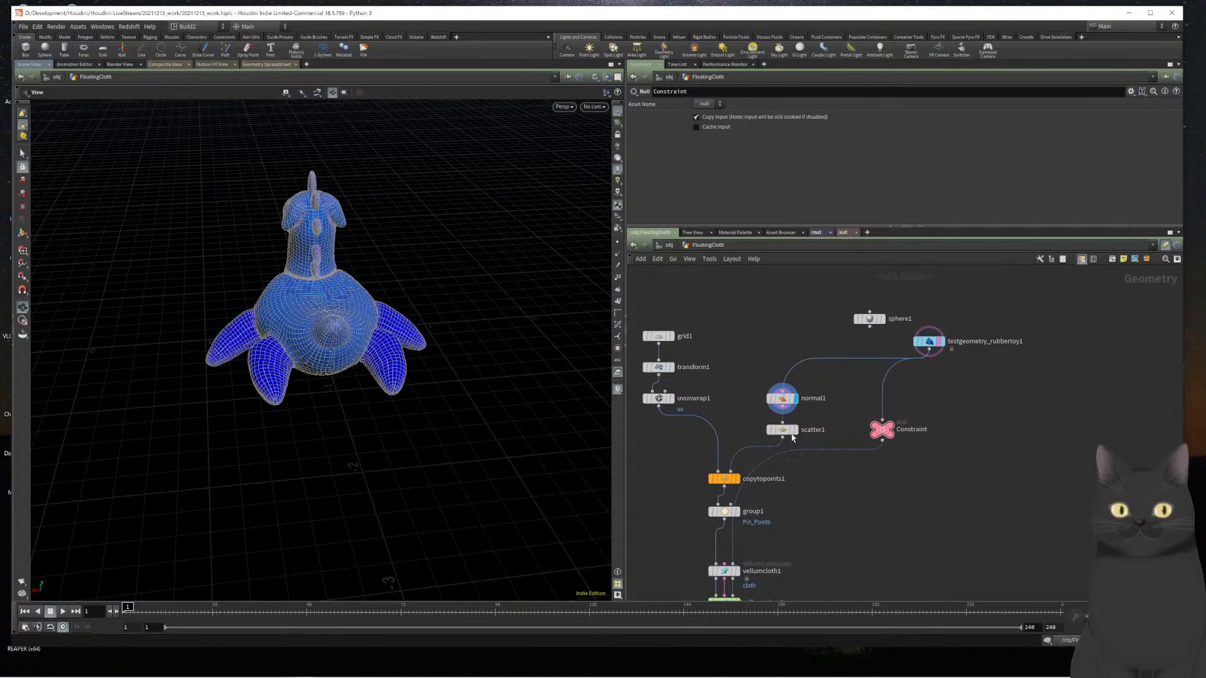
Move the unconnected sphere1 node slightly farther away from testgeometry_rubbertoy1 in the network
{"action": "mouse_move", "coordinate": [798, 433]}
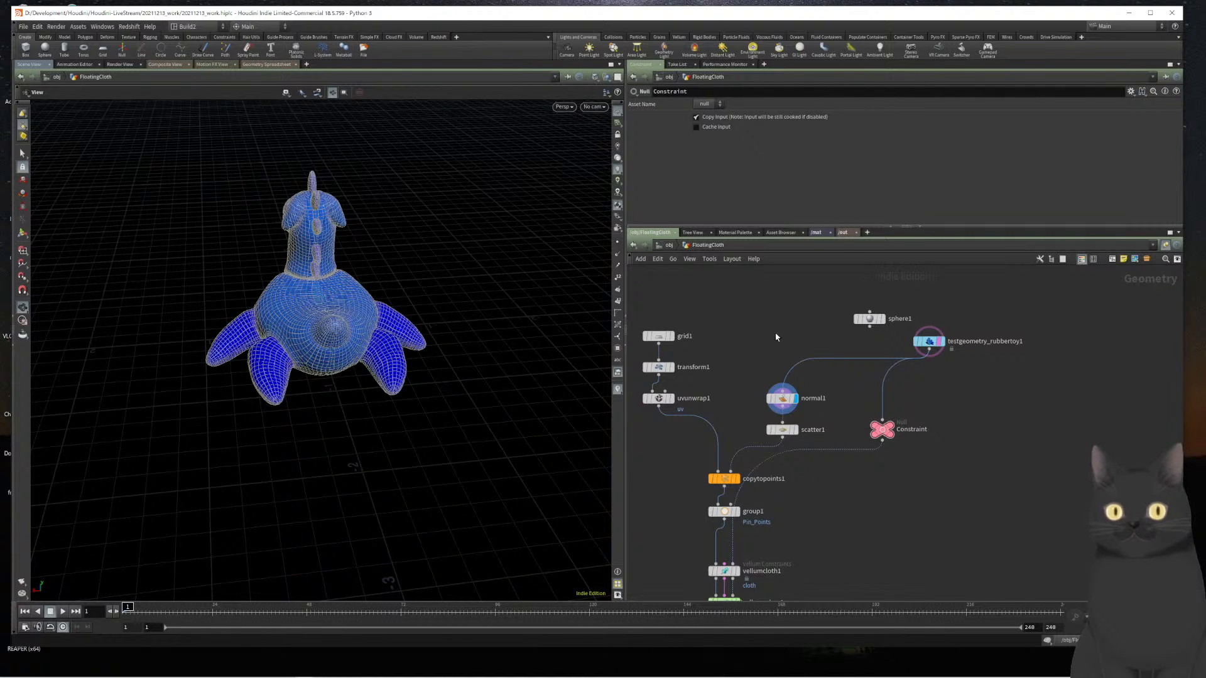
{"action": "mouse_move", "coordinate": [883, 324]}
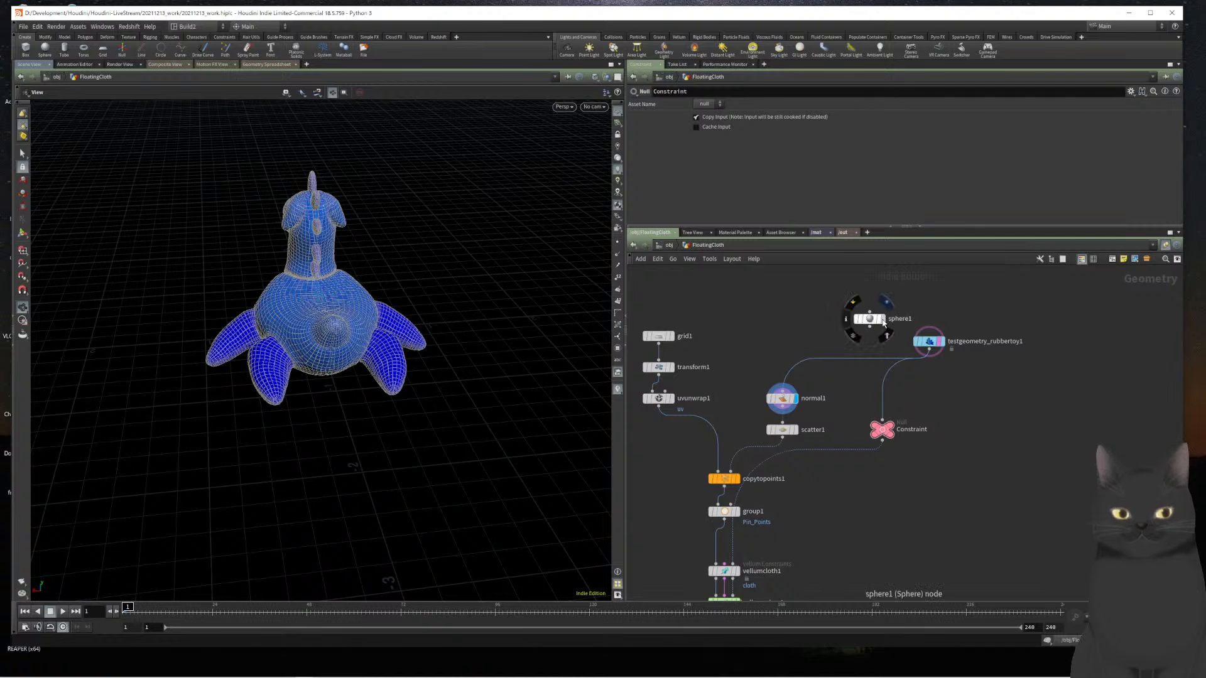
{"action": "left_click_drag", "start_coordinate": [874, 323], "coordinate": [856, 329]}
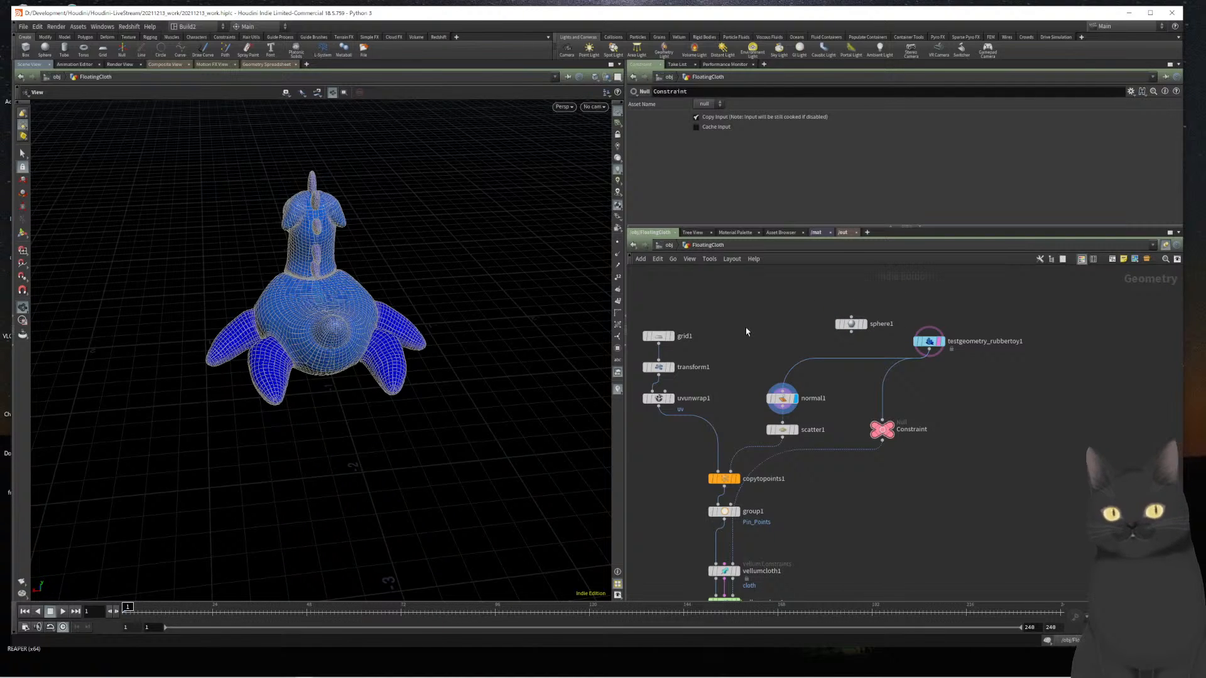